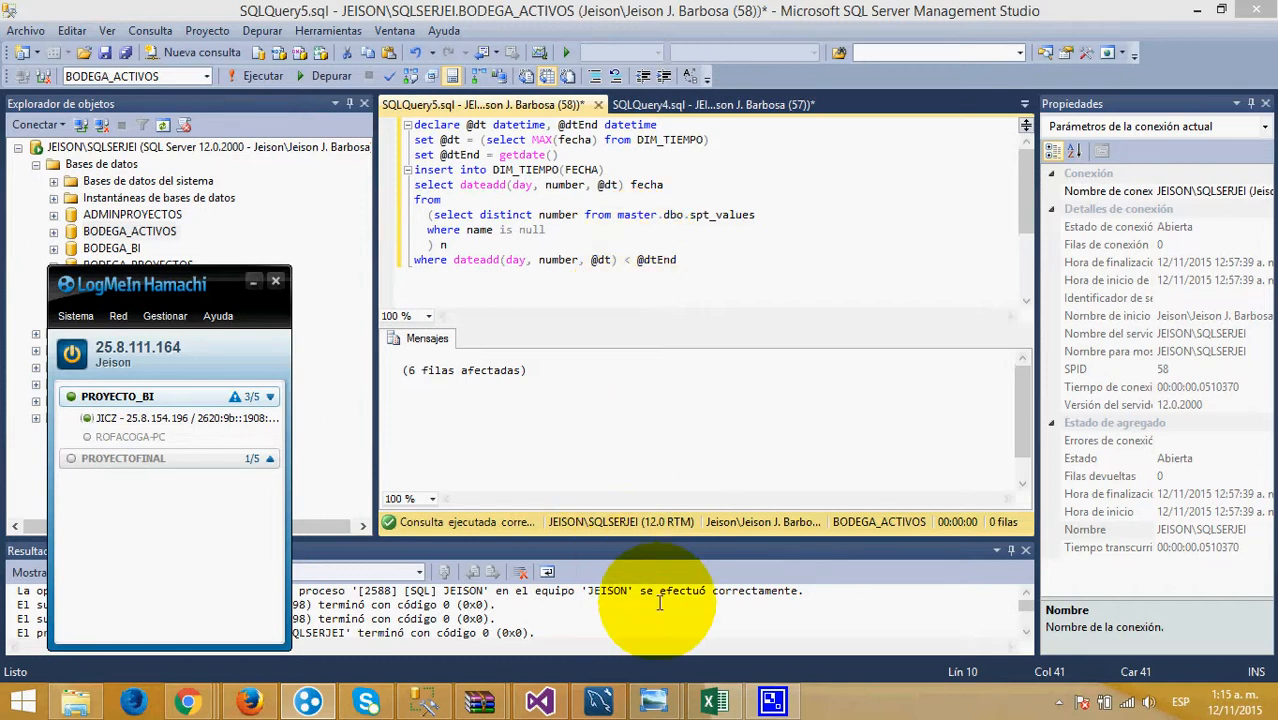
Minimize the LogMeIn Hamachi window and switch to MySQL Workbench to view the EER diagram of the transactional model
left_click(612, 700)
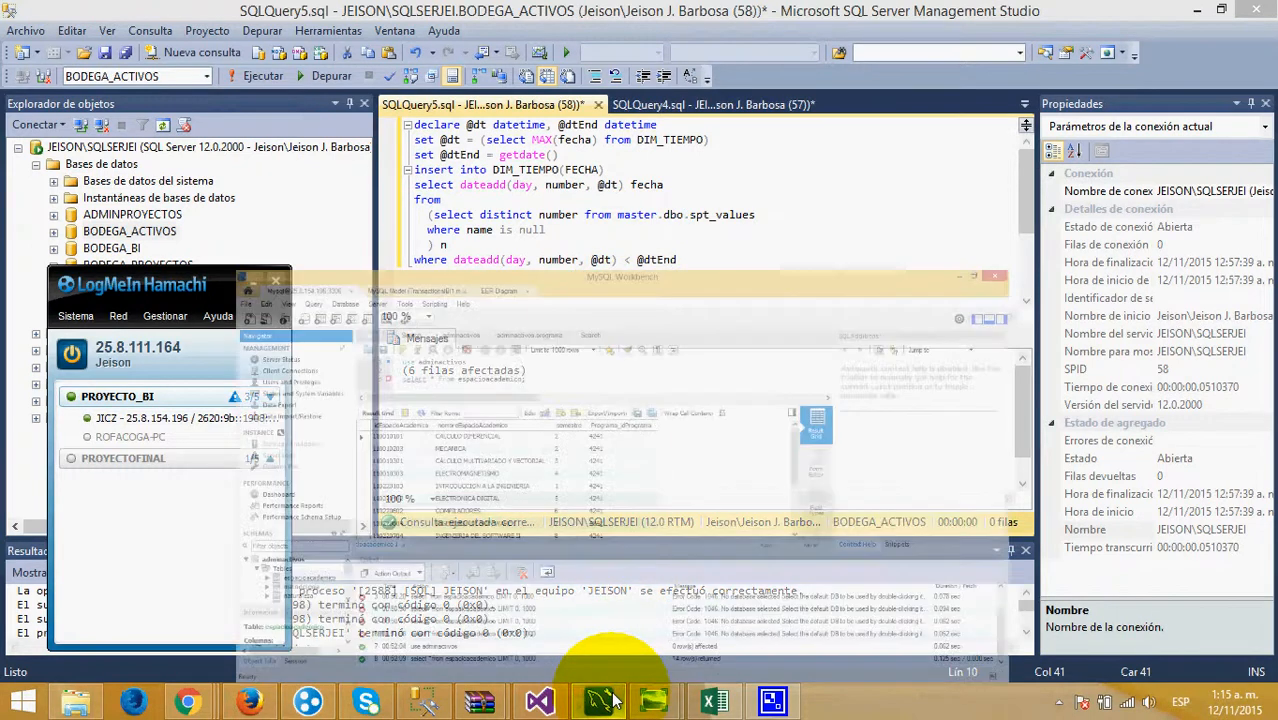
left_click(612, 700)
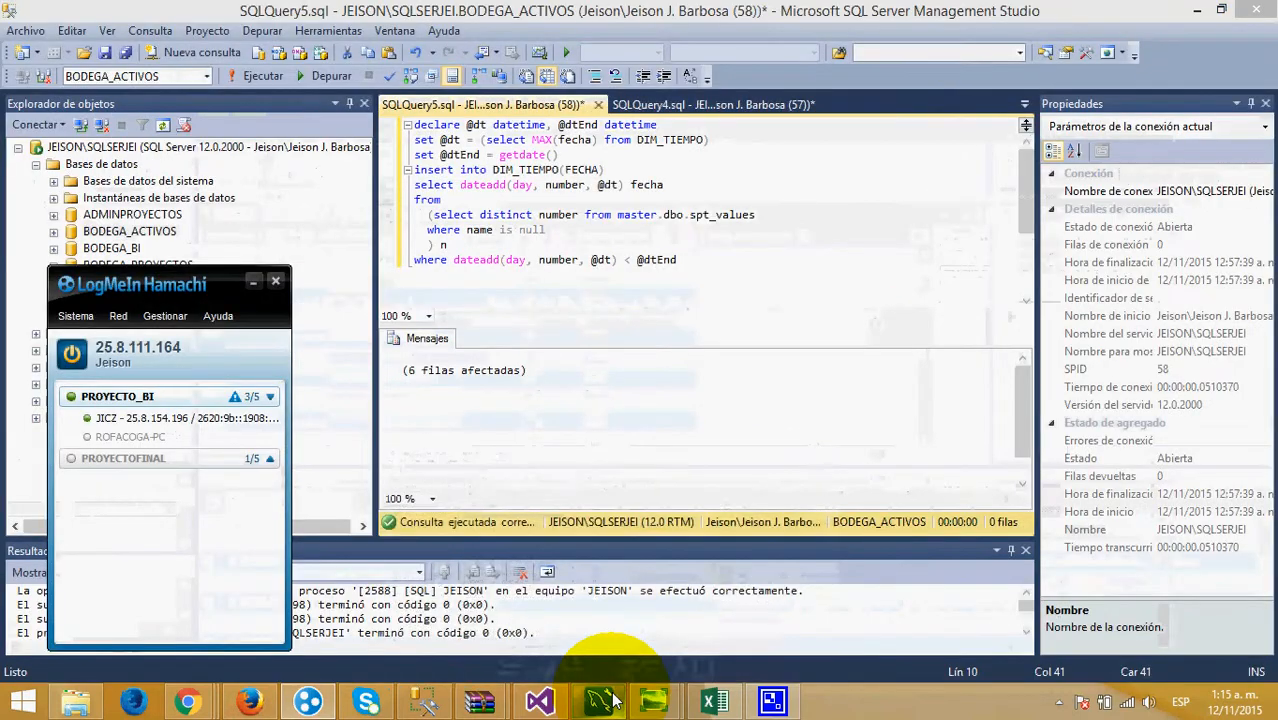
left_click(254, 282)
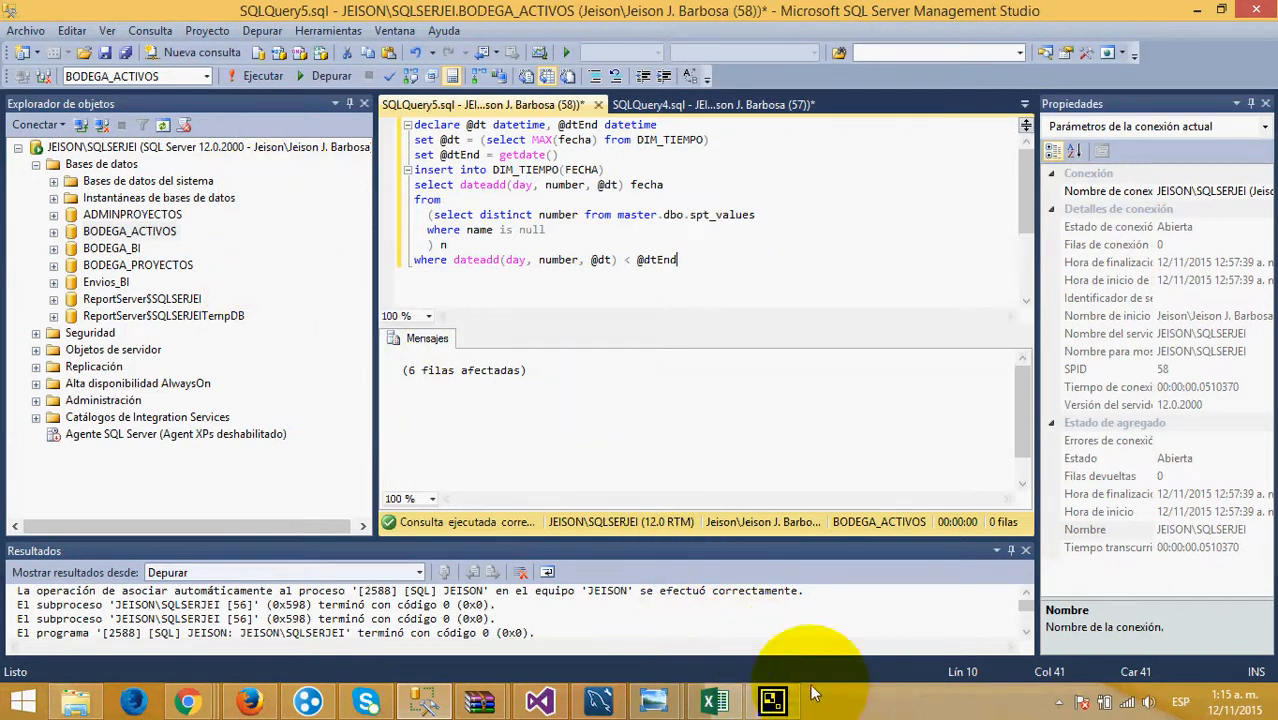
left_click(598, 705)
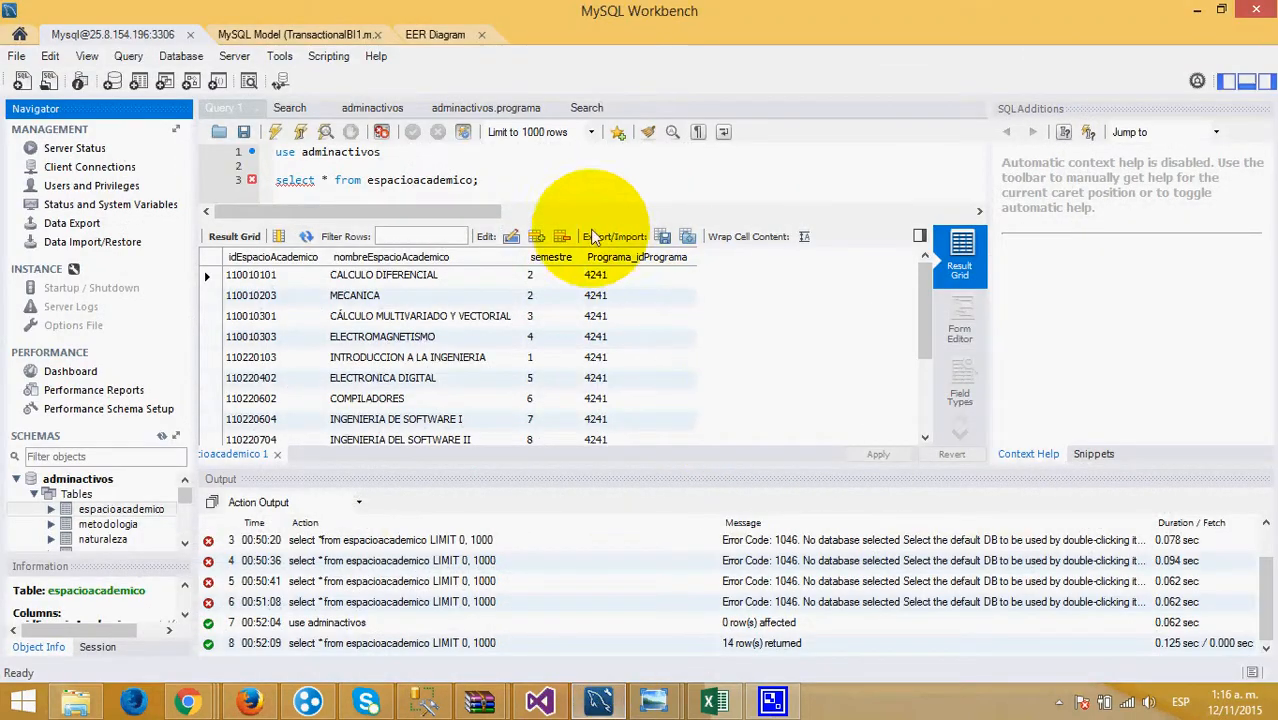
left_click(435, 34)
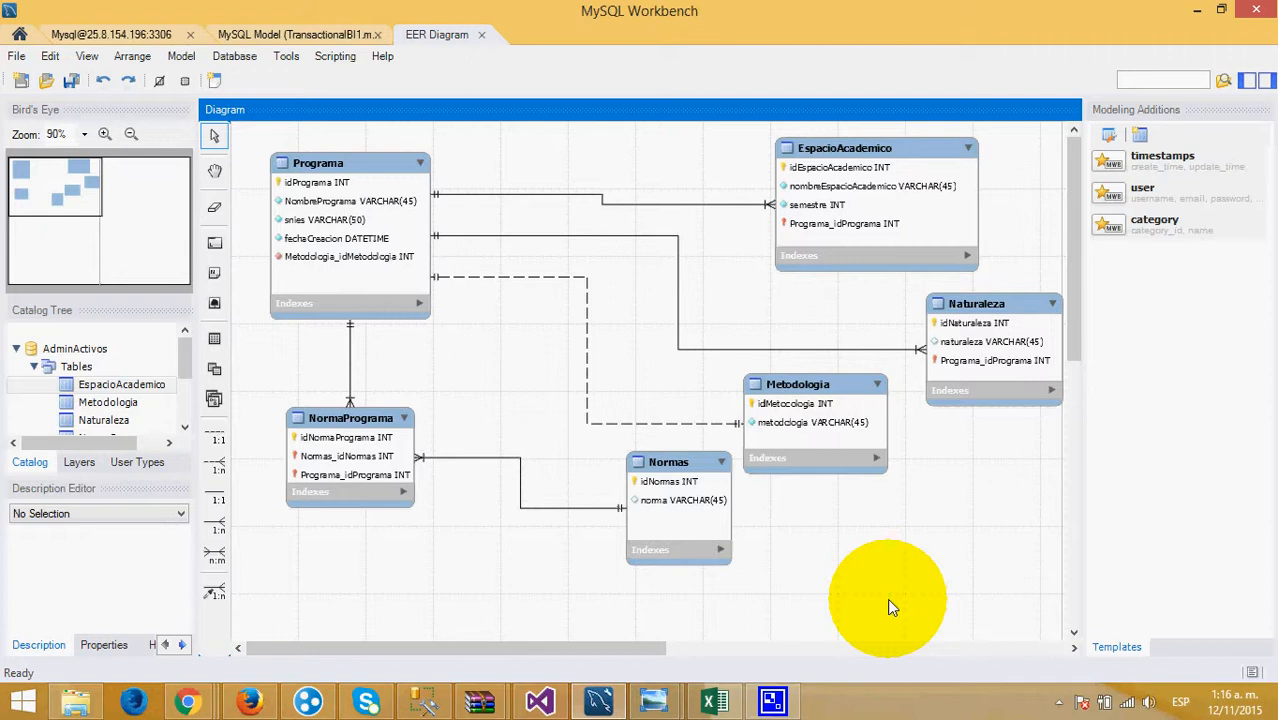
Switch to the ACTIVOS 2015 -09-07 workbook in Excel to review Hoja4, and return to the EER diagram in MySQL Workbench
left_click(716, 702)
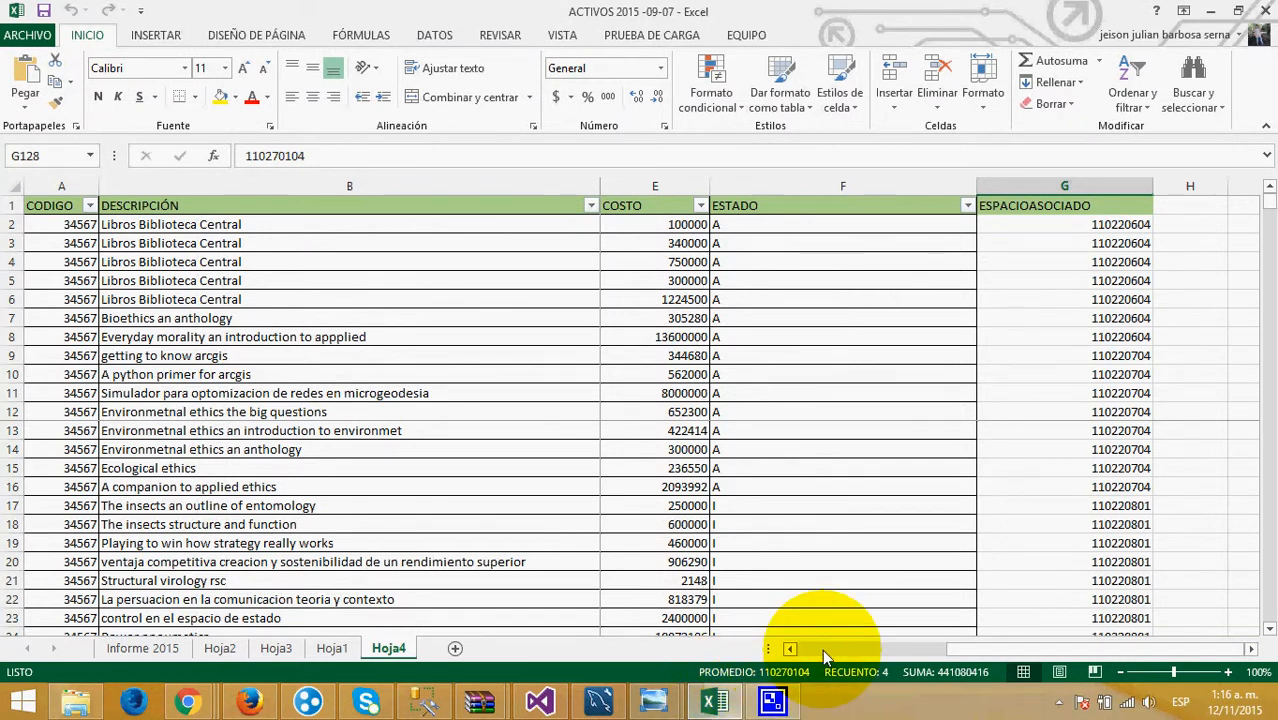
mouse_move(978, 650)
left_mouse_down()
mouse_move(812, 652)
mouse_move(965, 652)
left_mouse_up()
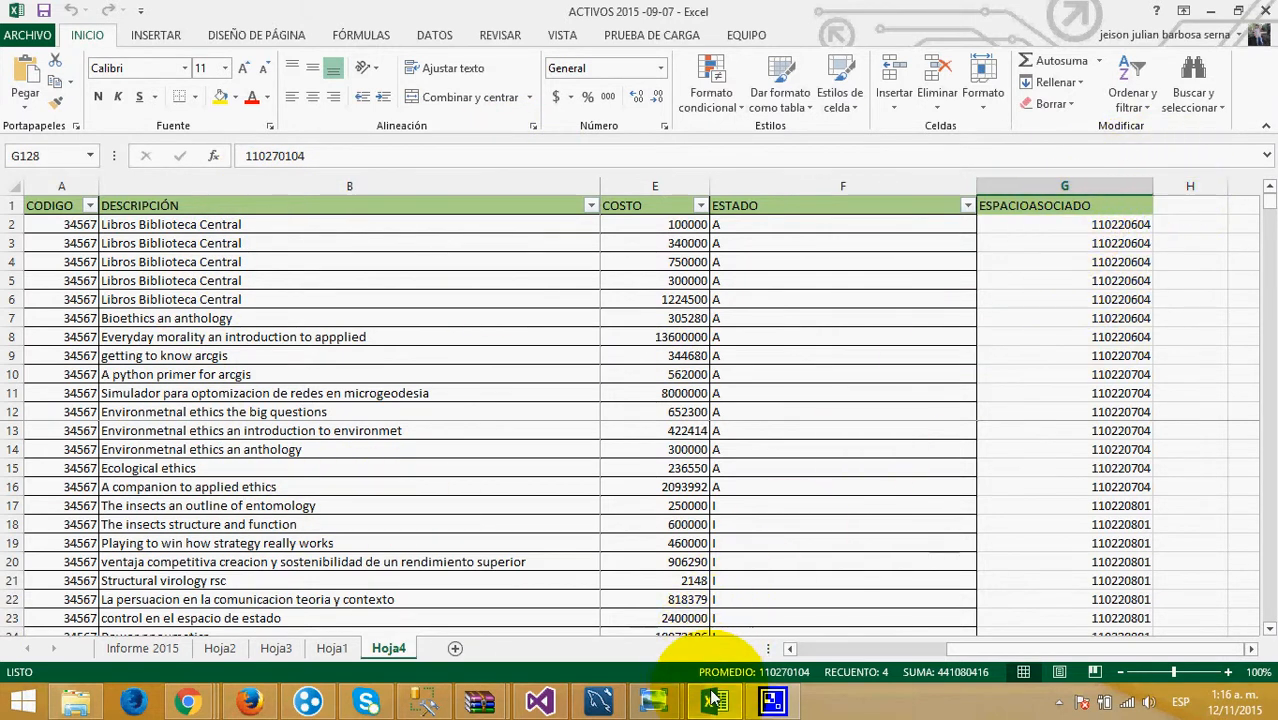
left_click(598, 703)
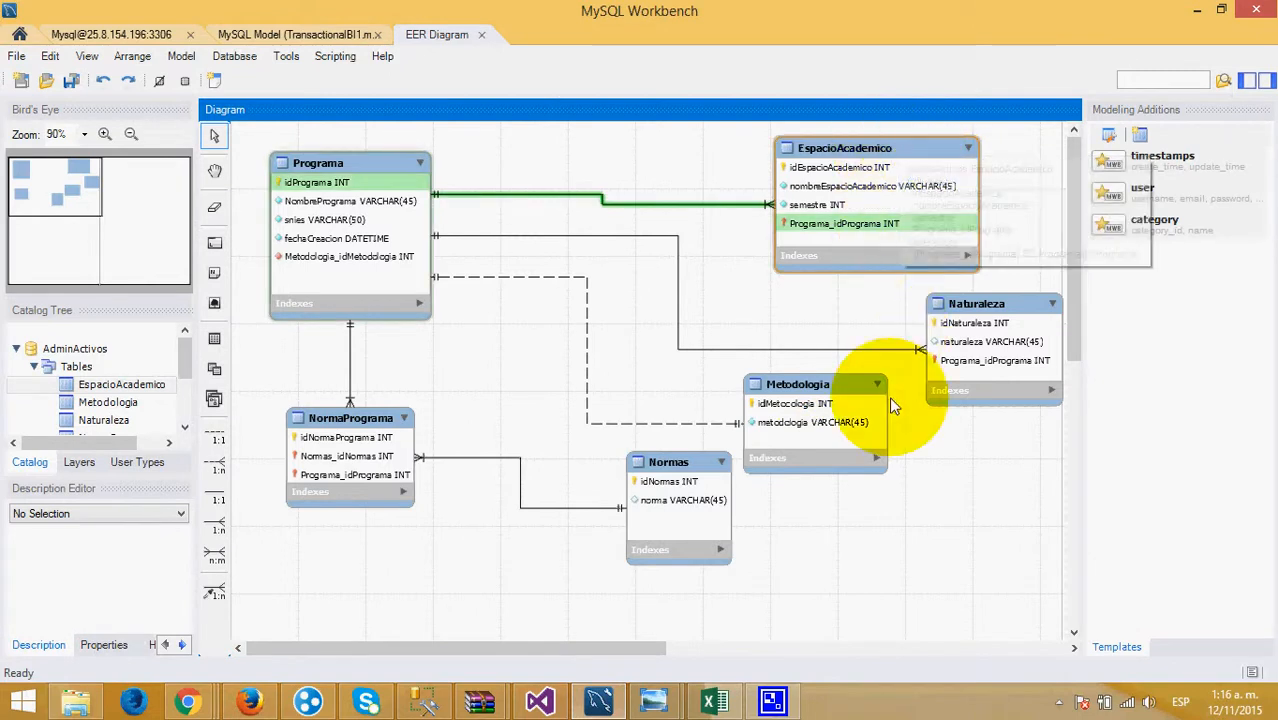
mouse_move(714, 703)
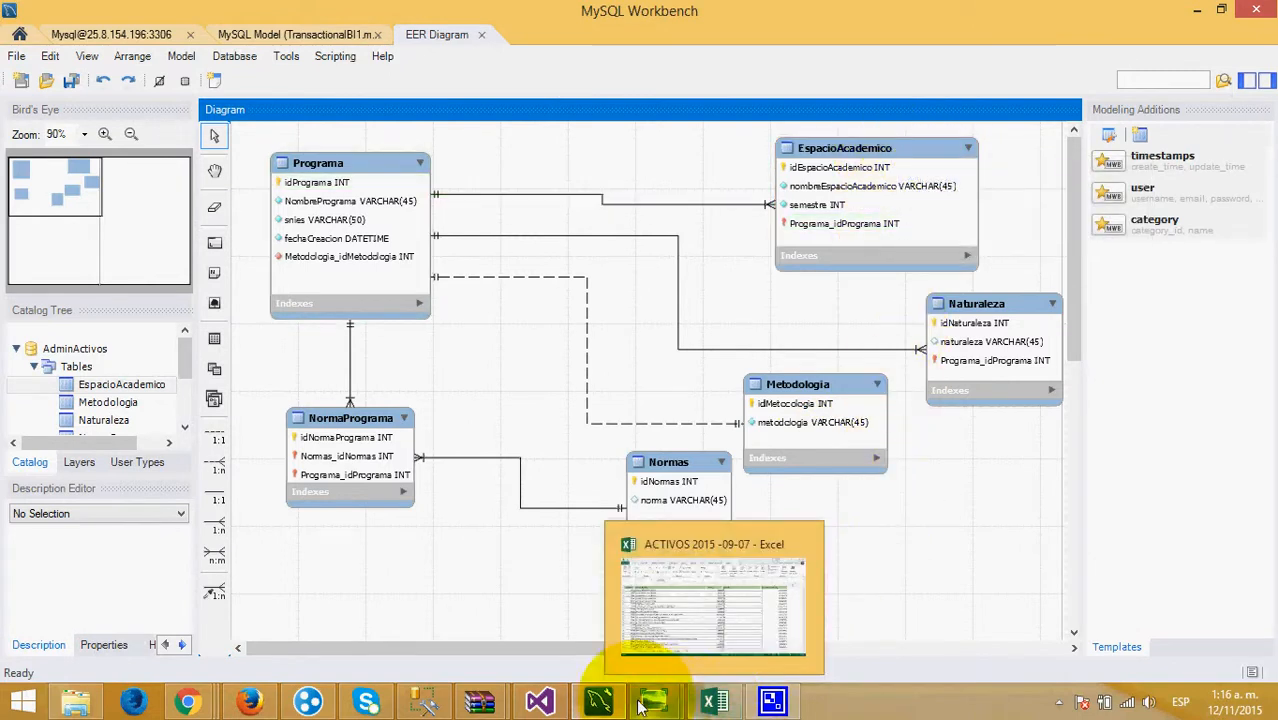
Switch to SQL Server Management Studio and expand the ADMINPROYECTOS database to examine its list of tables
left_click(422, 703)
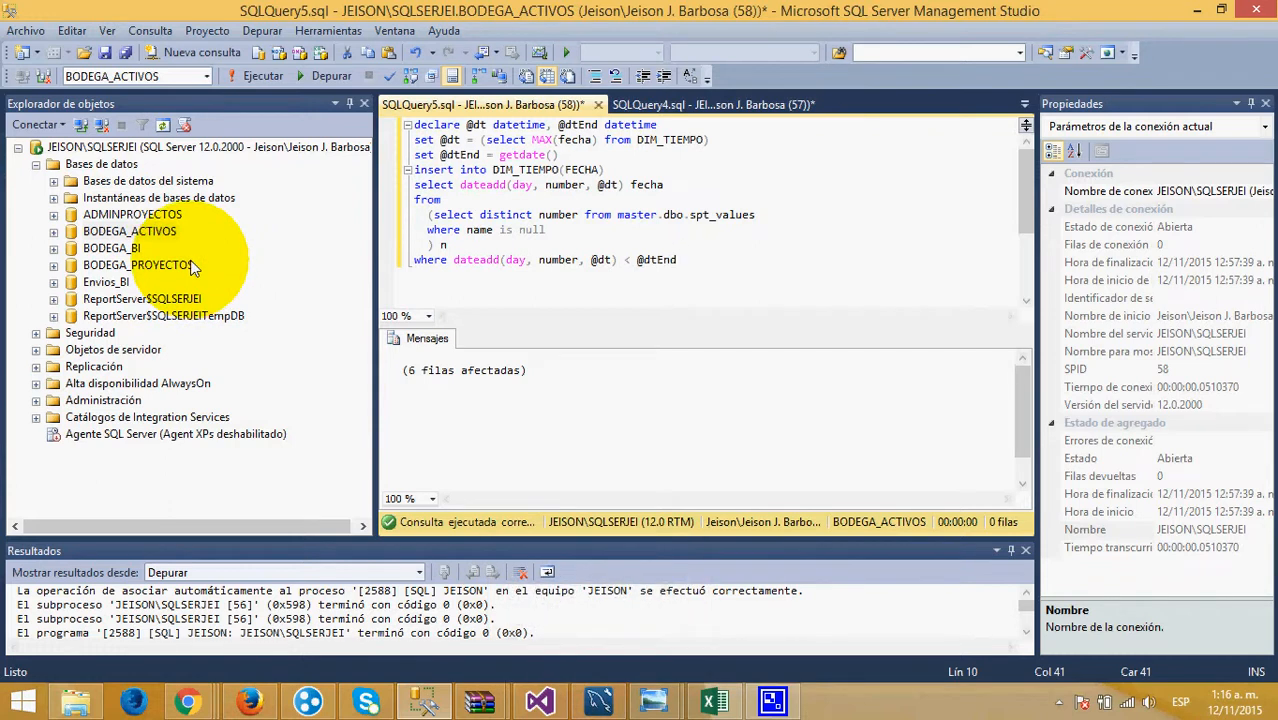
left_click(54, 232)
left_click(54, 232)
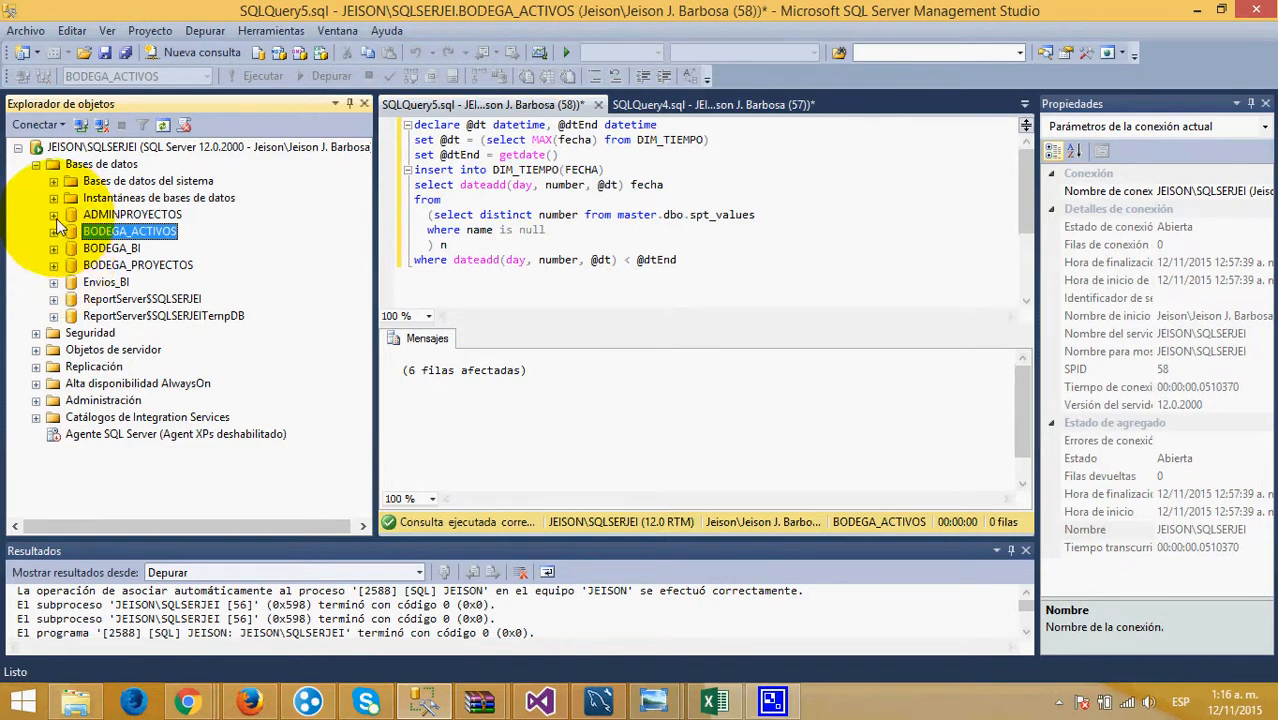
left_click(54, 215)
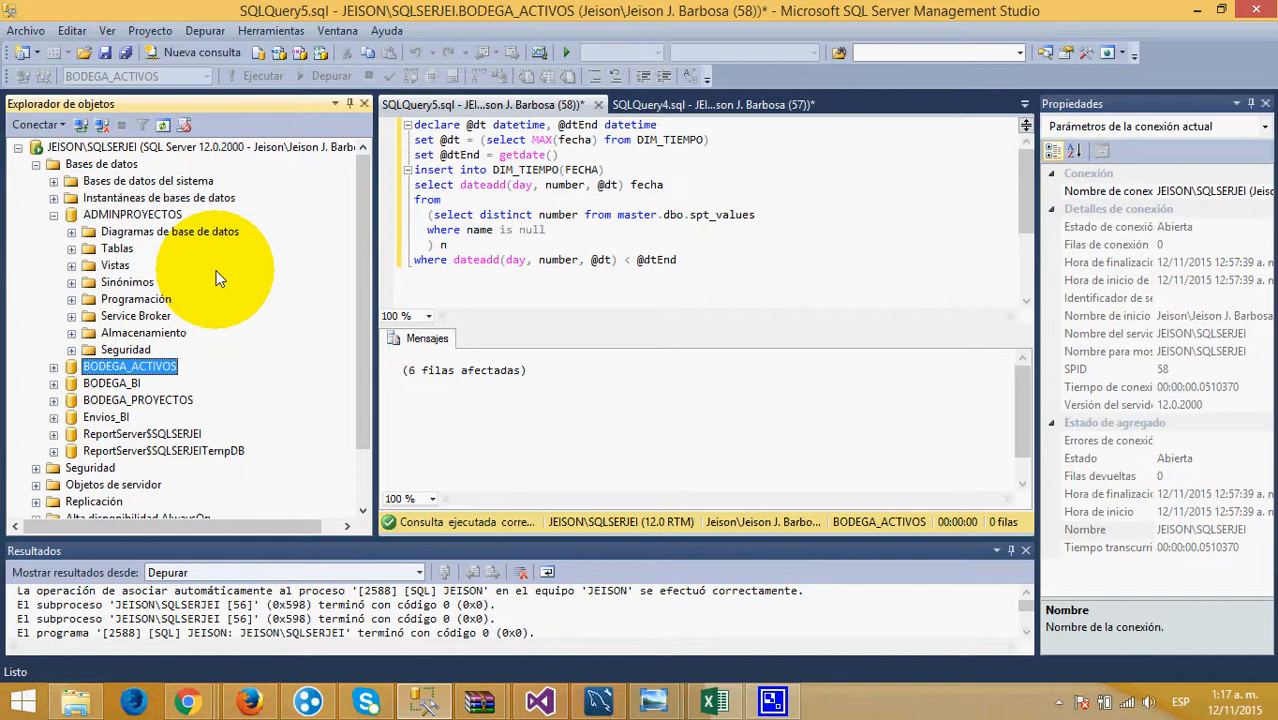
left_click(72, 250)
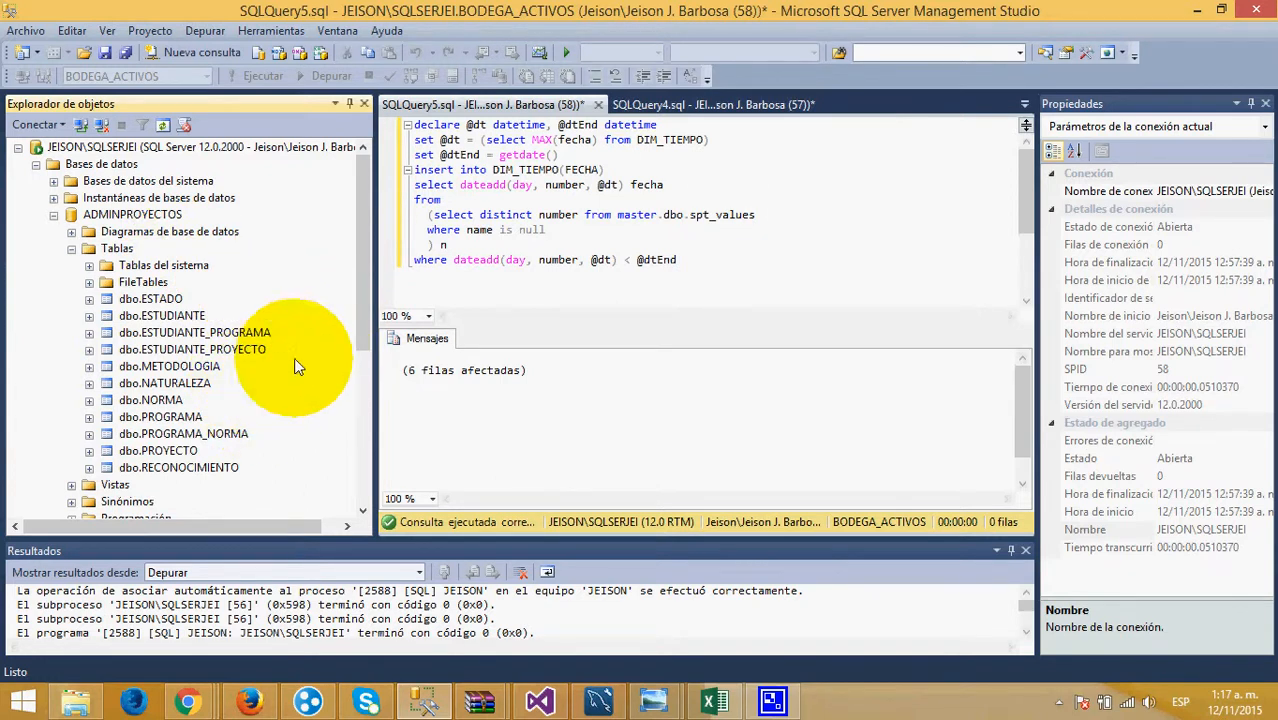
left_click(703, 258)
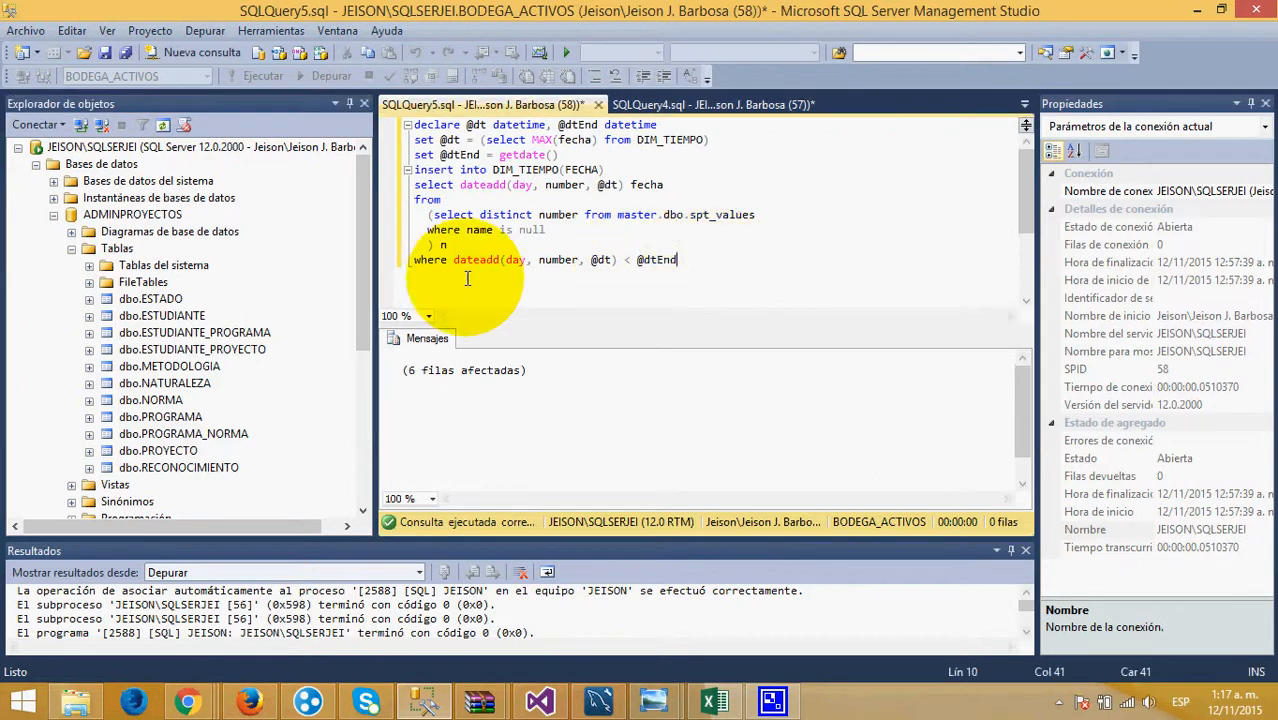
left_click(160, 300)
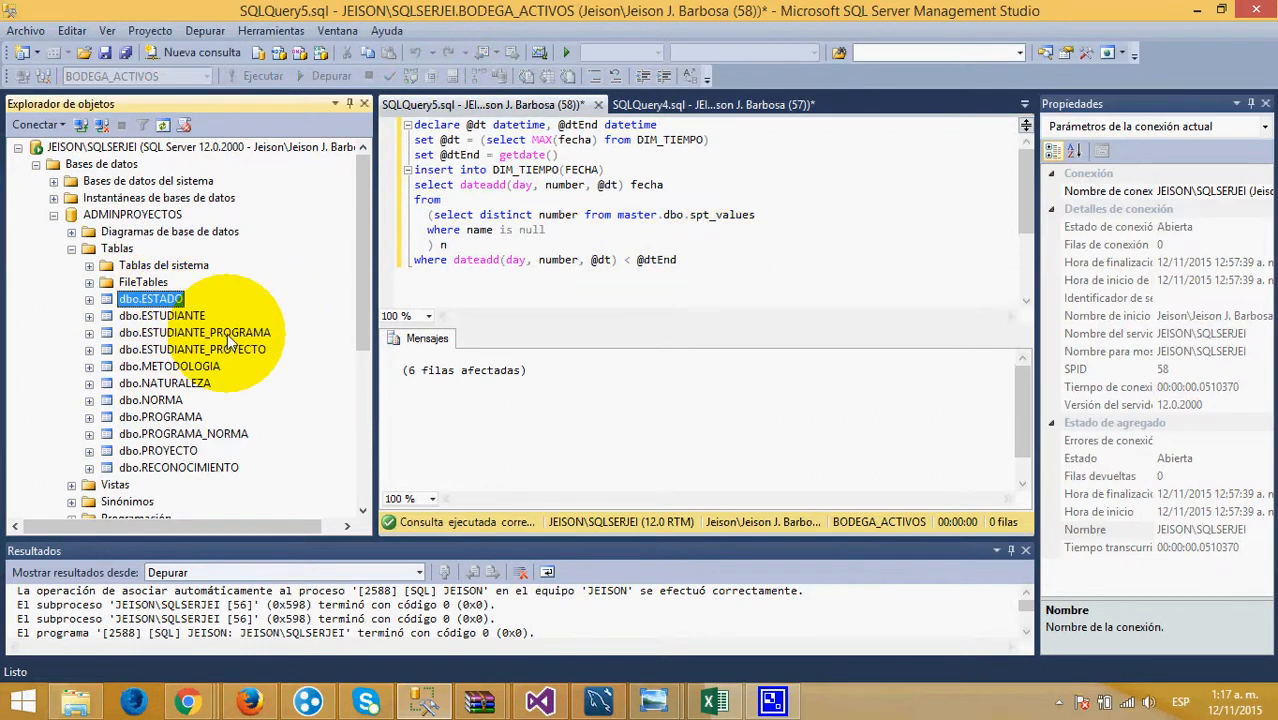
Collapse the ADMINPROYECTOS database and expand the tables of BODEGA_ACTIVOS to examine them
left_click(72, 250)
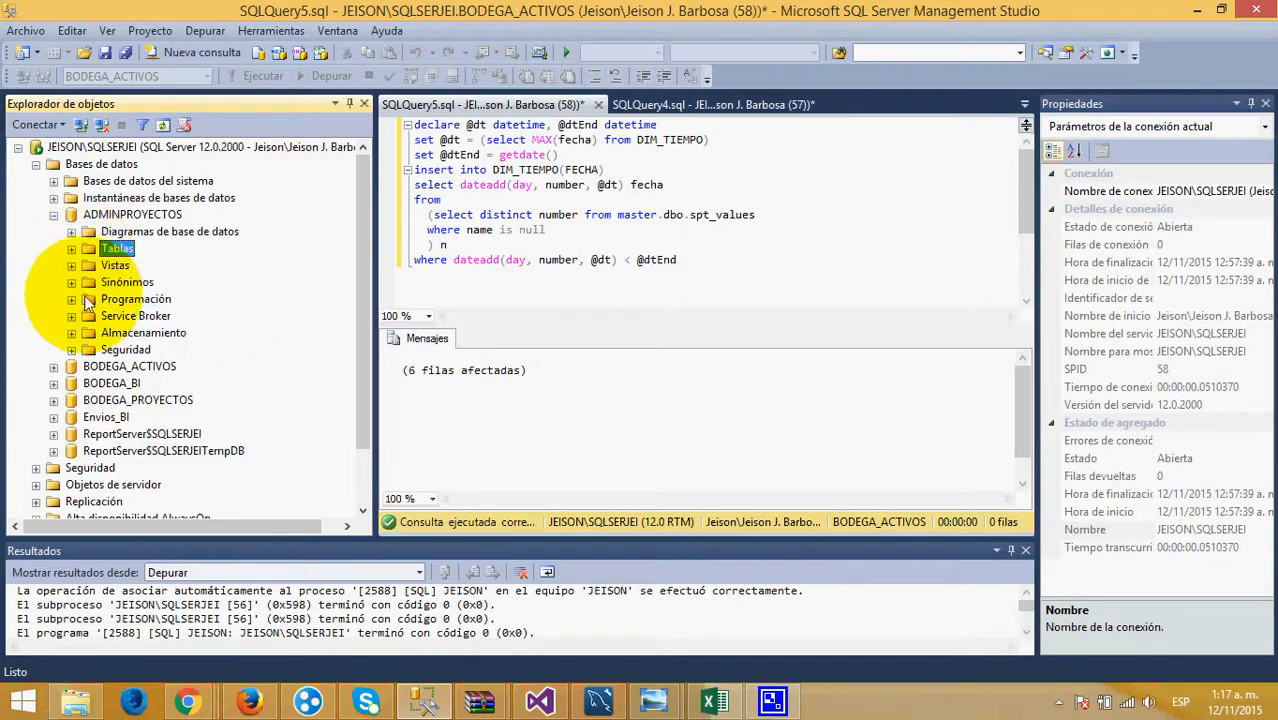
left_click(54, 216)
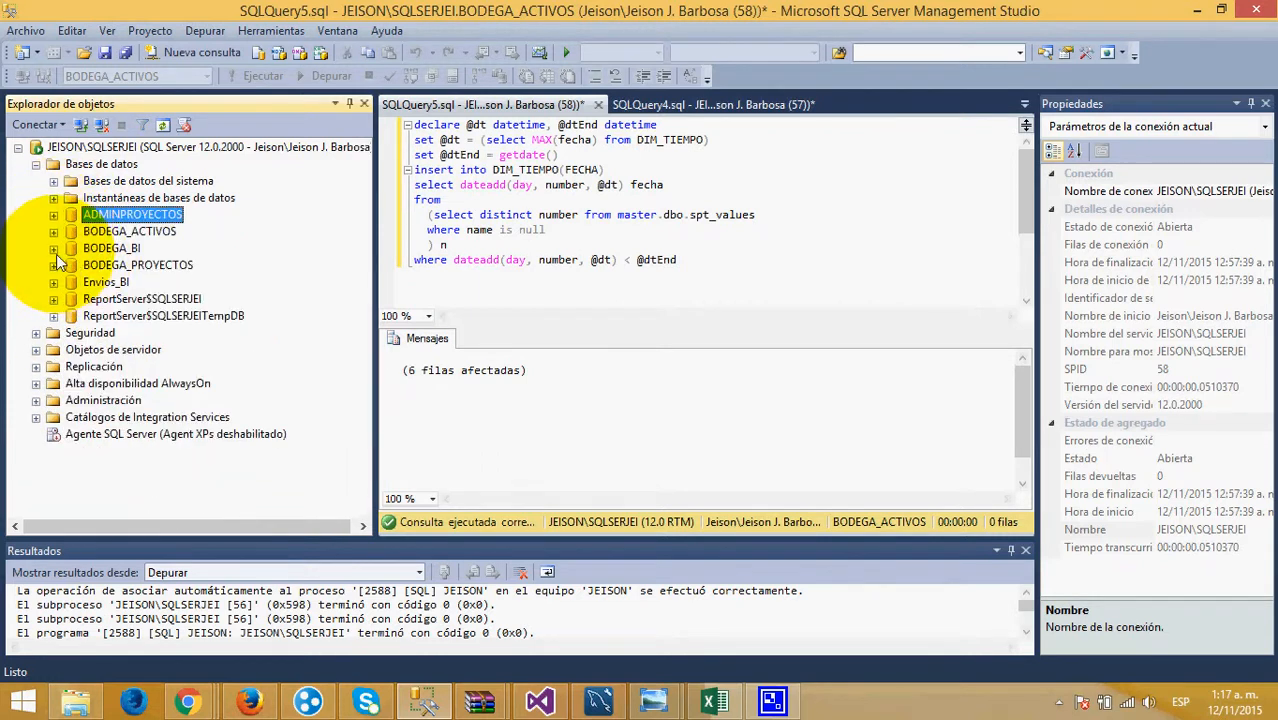
left_click(54, 232)
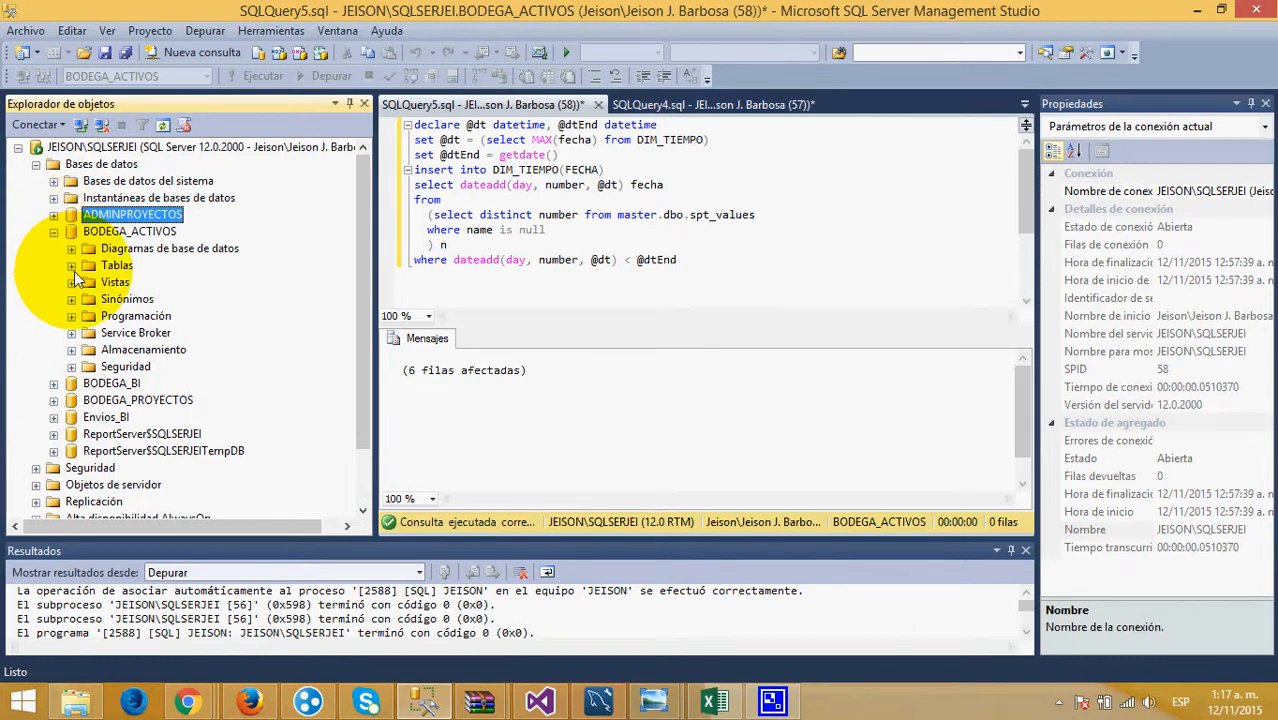
left_click(72, 266)
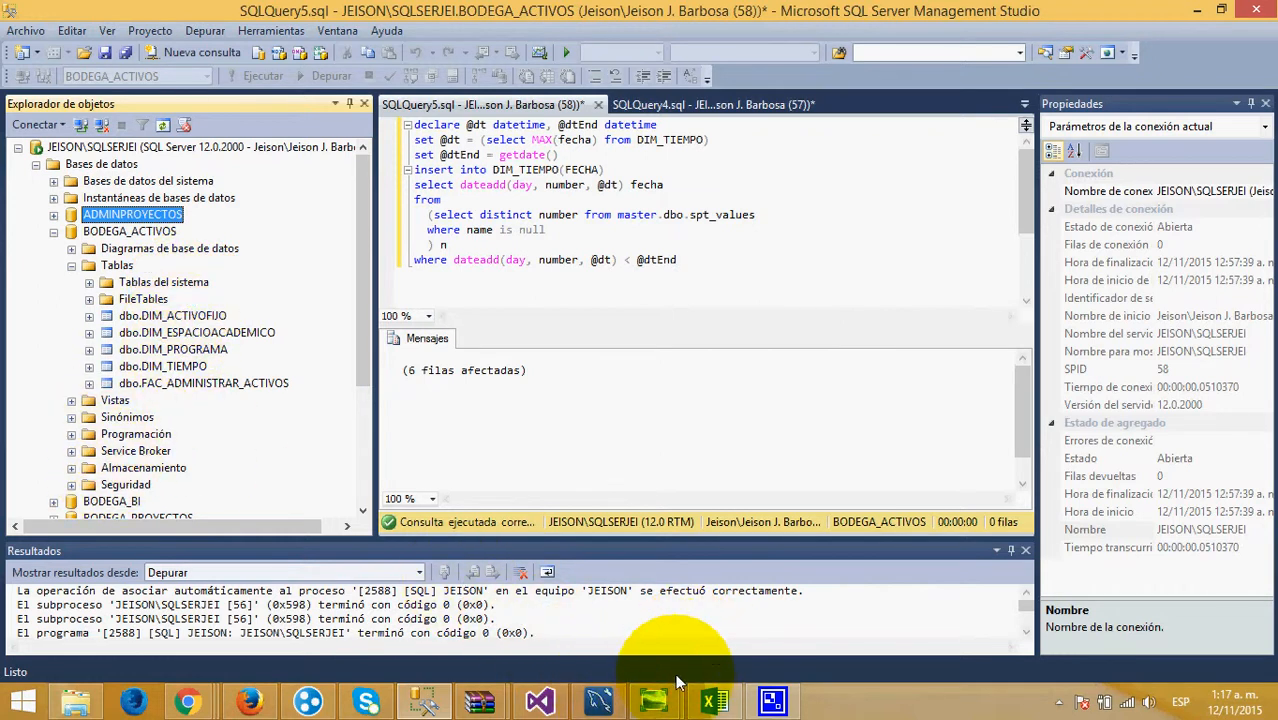
Switch to Windows Photo Viewer and view the Relational_1 and transaction1 source model diagrams
mouse_move(662, 701)
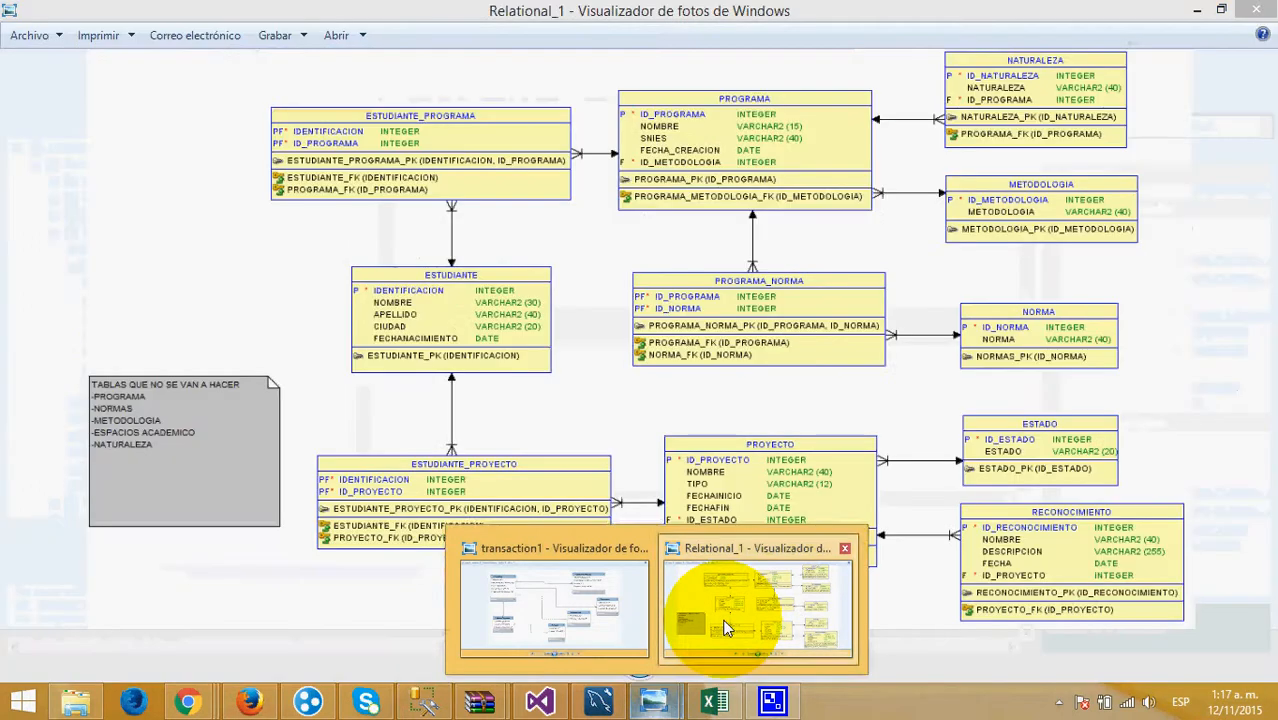
left_click(725, 598)
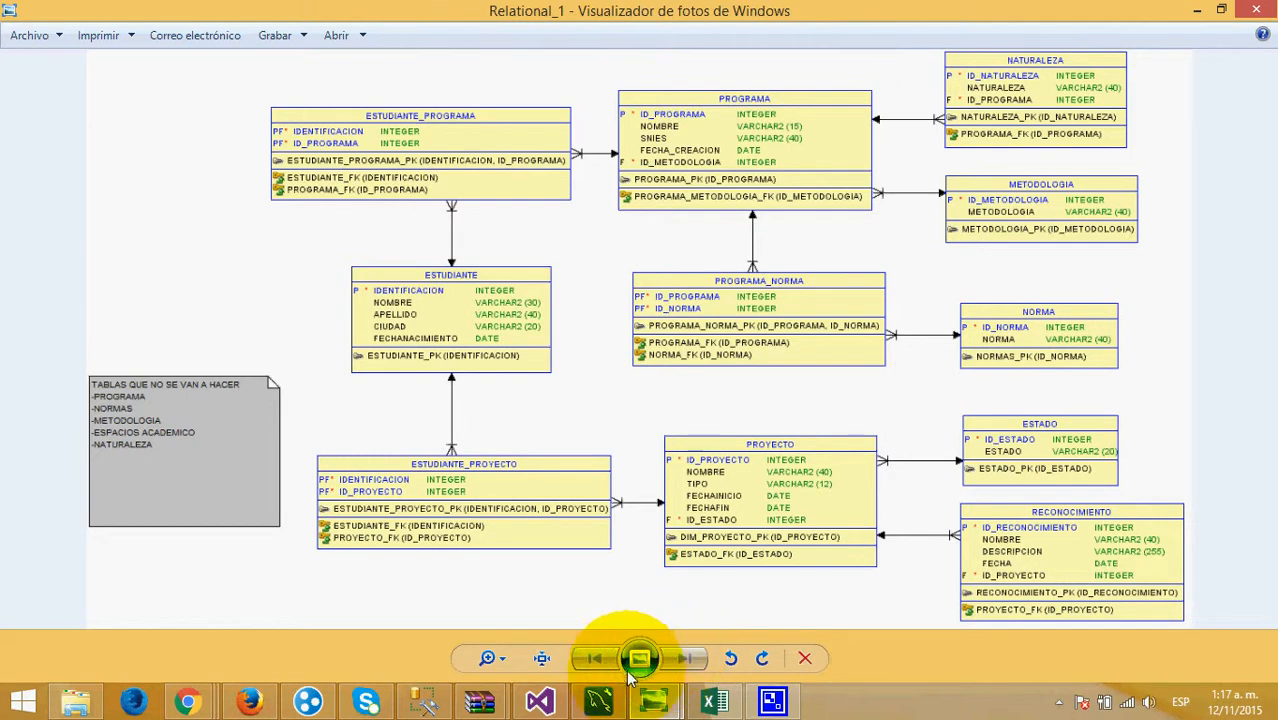
mouse_move(650, 698)
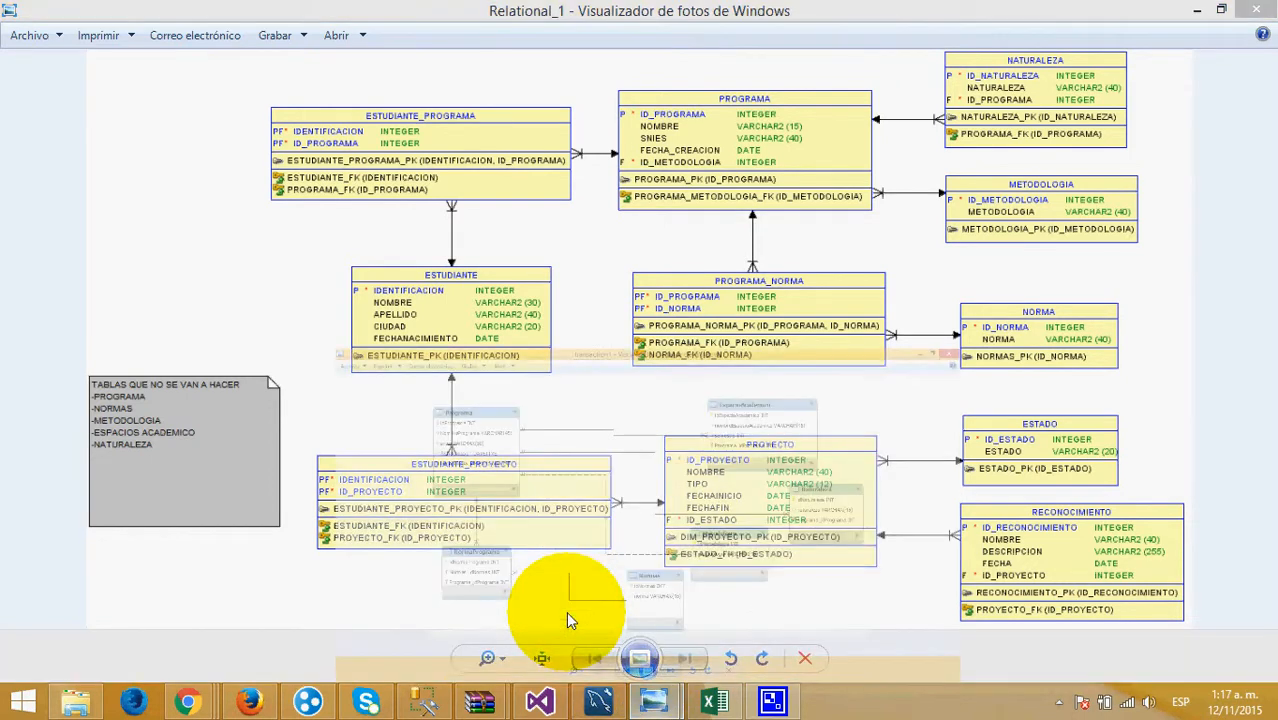
left_click(566, 611)
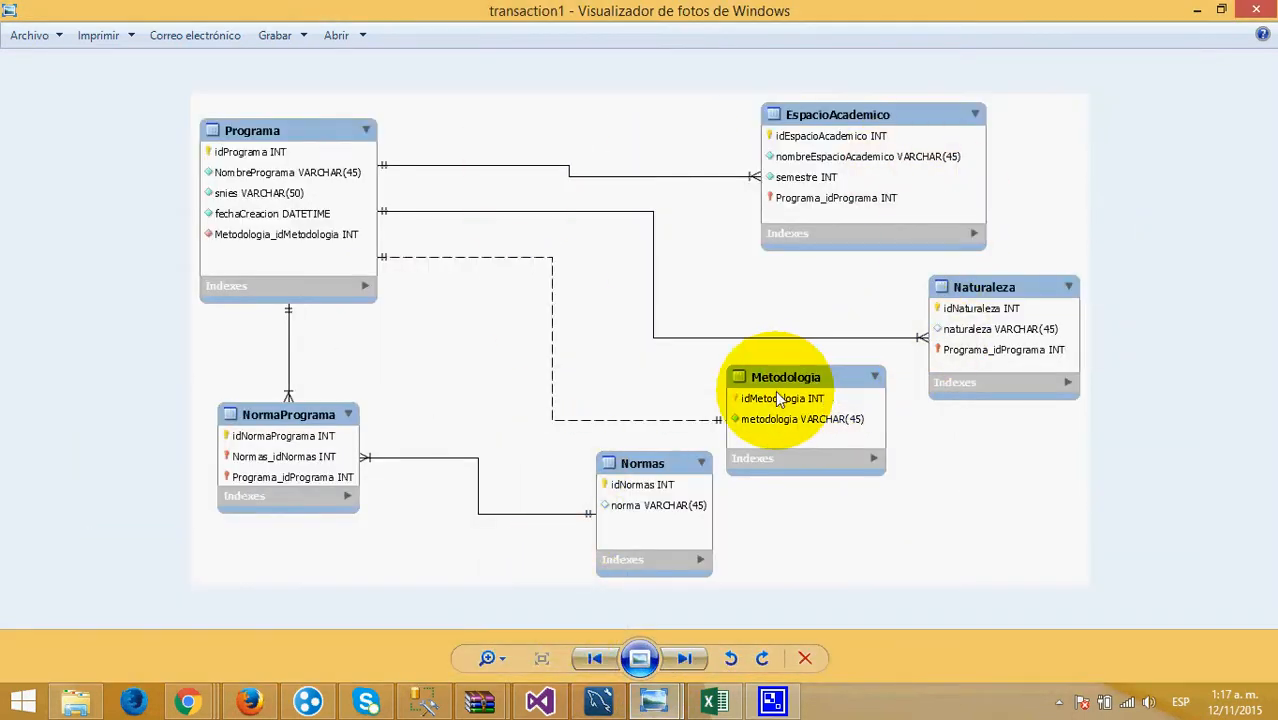
From the Modelos y DDL's folder in File Explorer, open the Relational_1_SI image and move on to the Relational_3_4_SI_UNION star schema
left_click(77, 703)
double_click(312, 247)
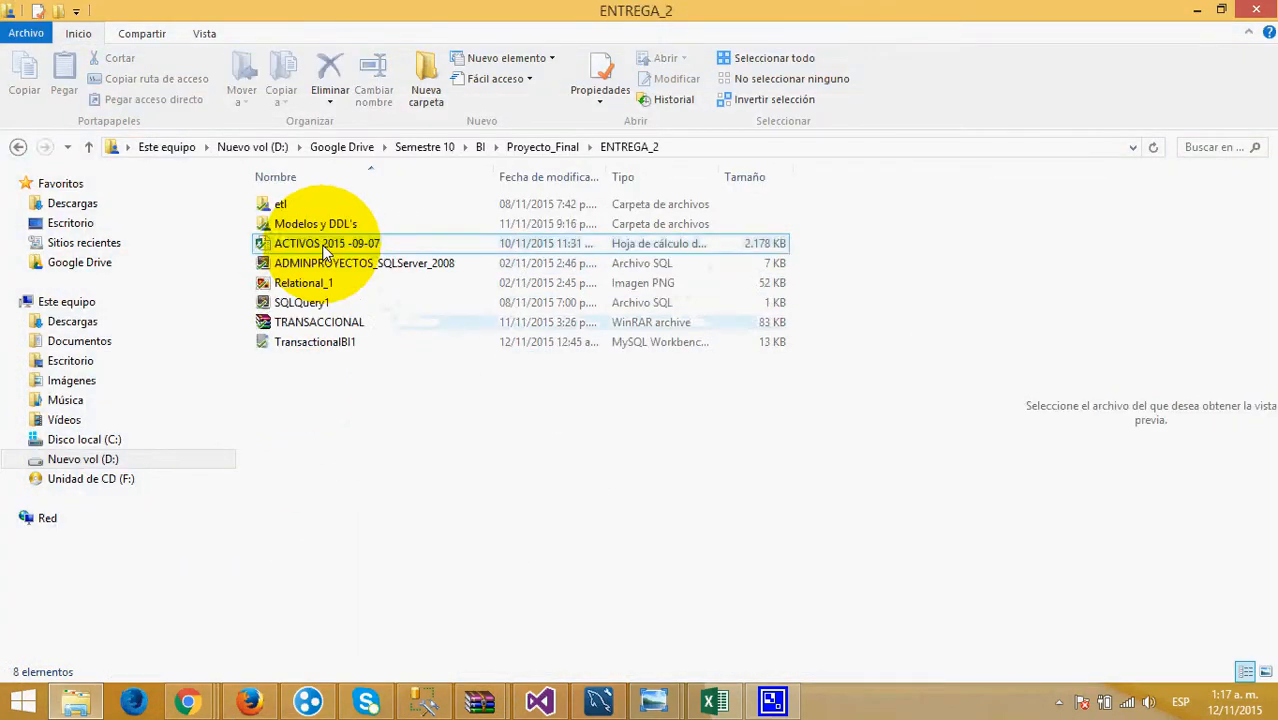
double_click(316, 224)
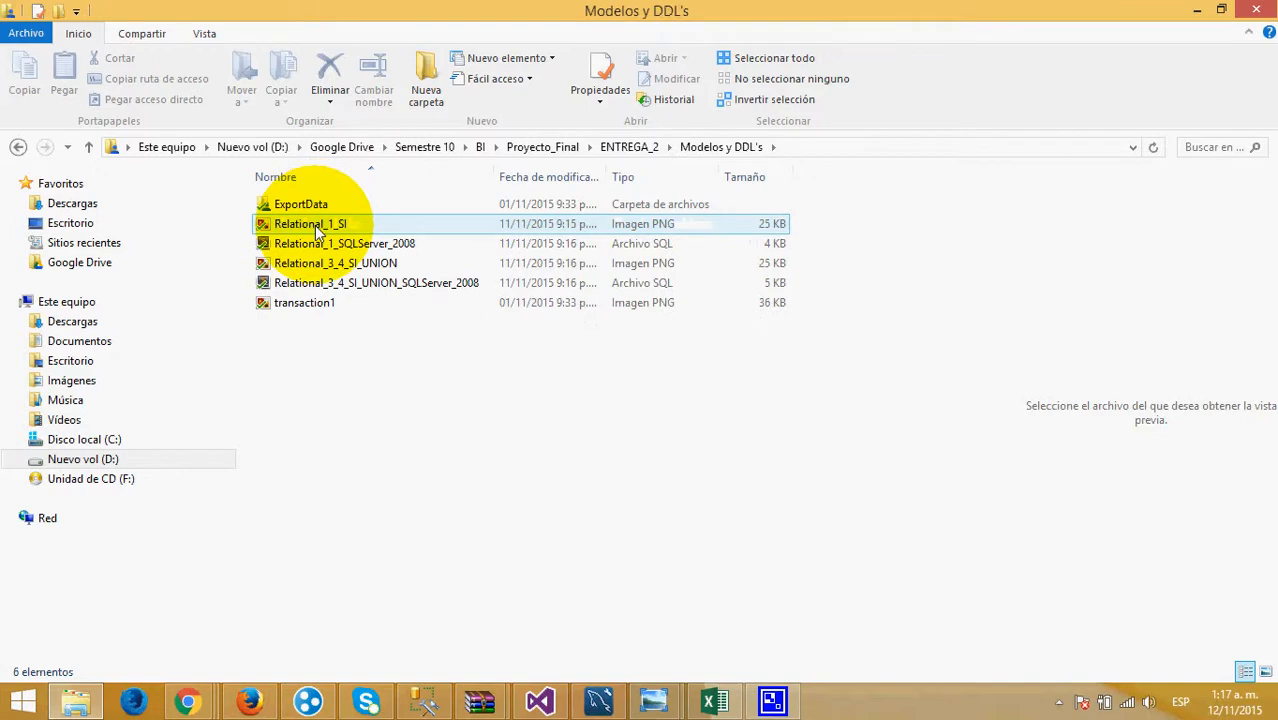
left_click(312, 306)
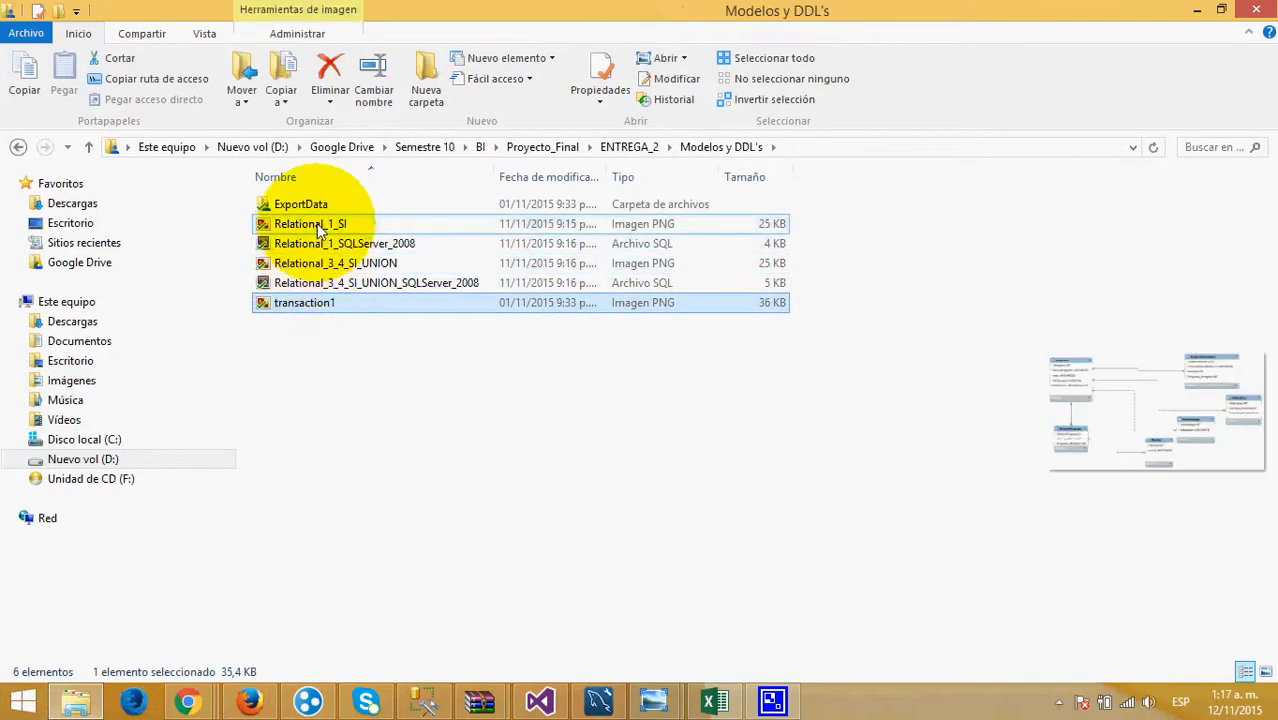
double_click(317, 224)
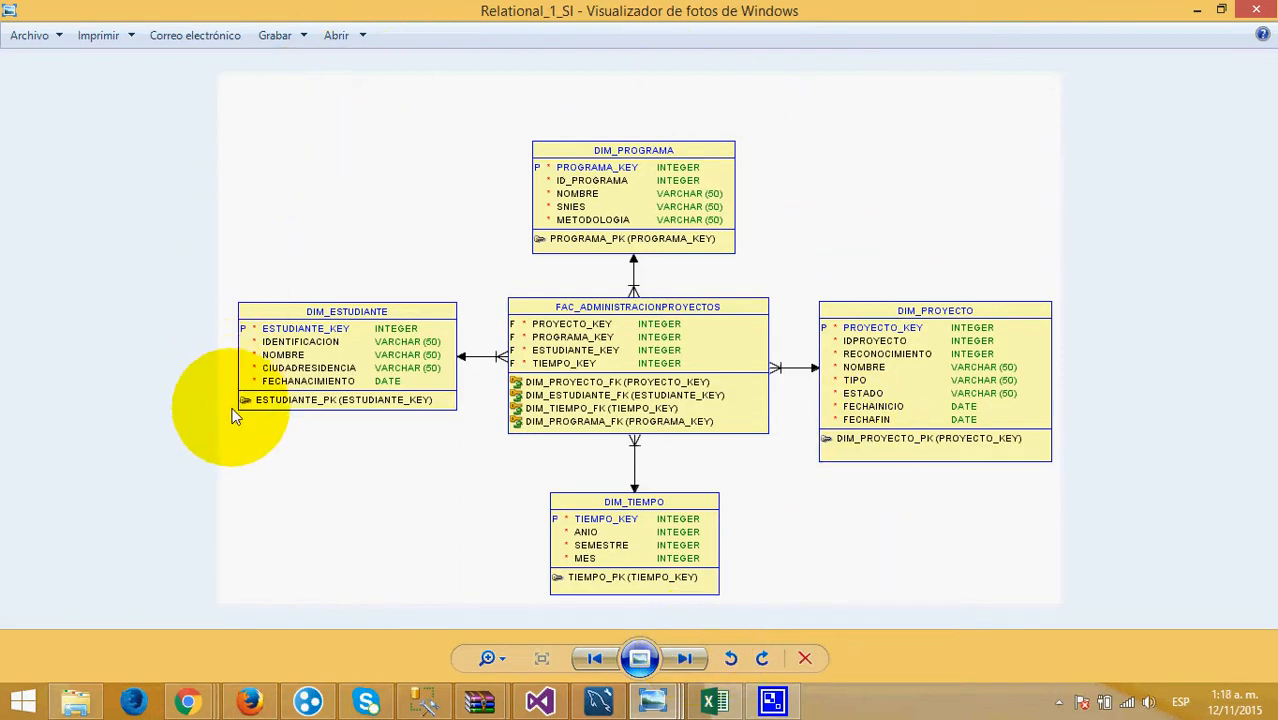
left_click(685, 659)
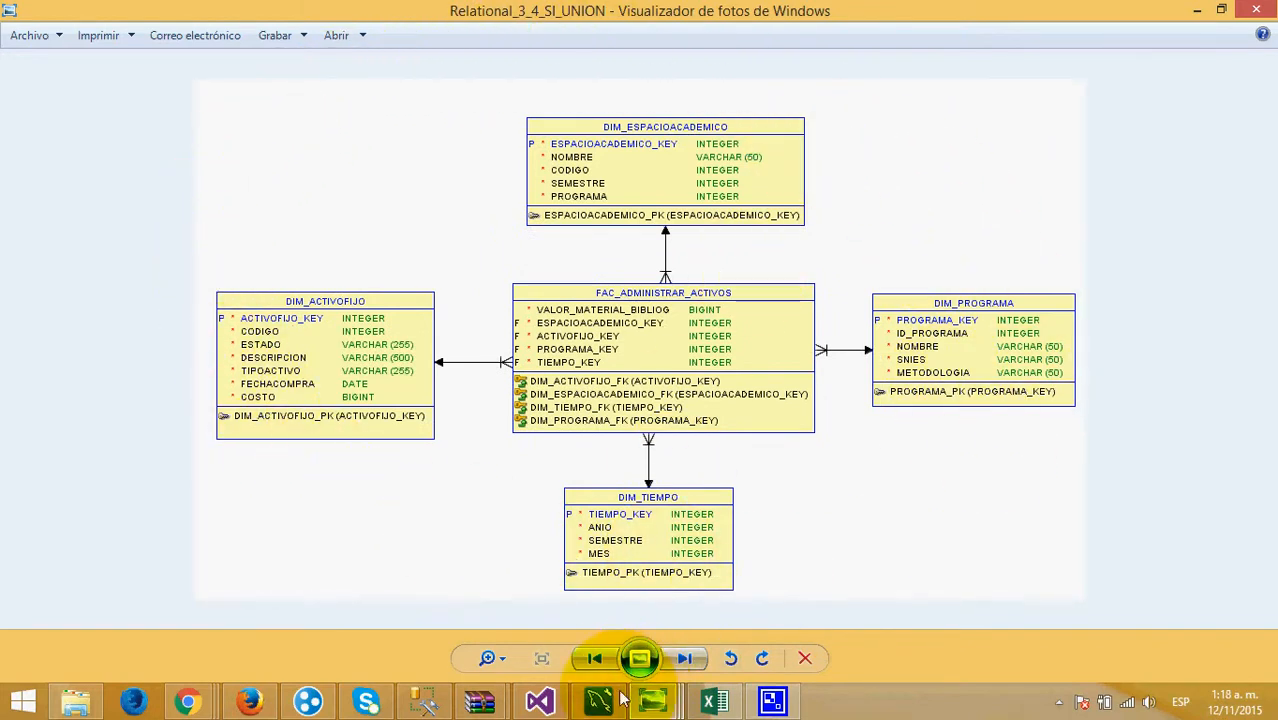
Return to SQL Server Management Studio, collapse BODEGA_ACTIVOS, and expand the BODEGA_PROYECTOS tables and the dbo.DIM_TIEMPO table to examine them
left_click(423, 701)
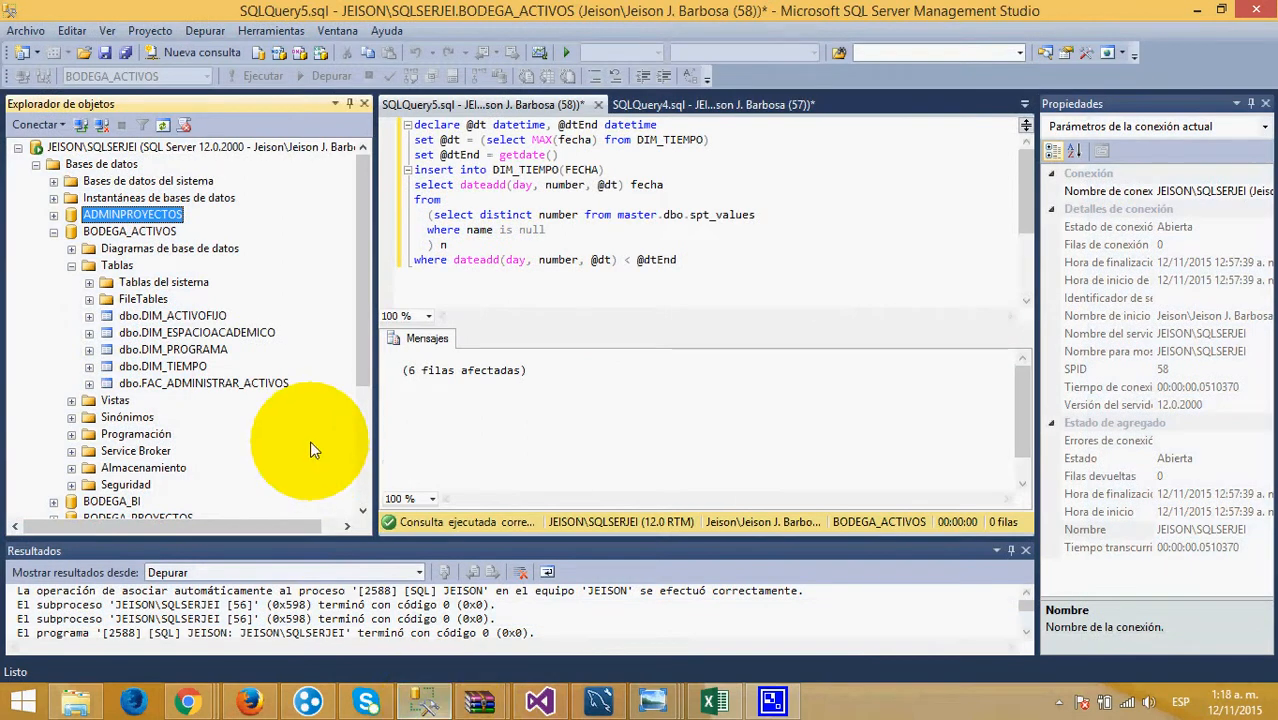
left_click(55, 232)
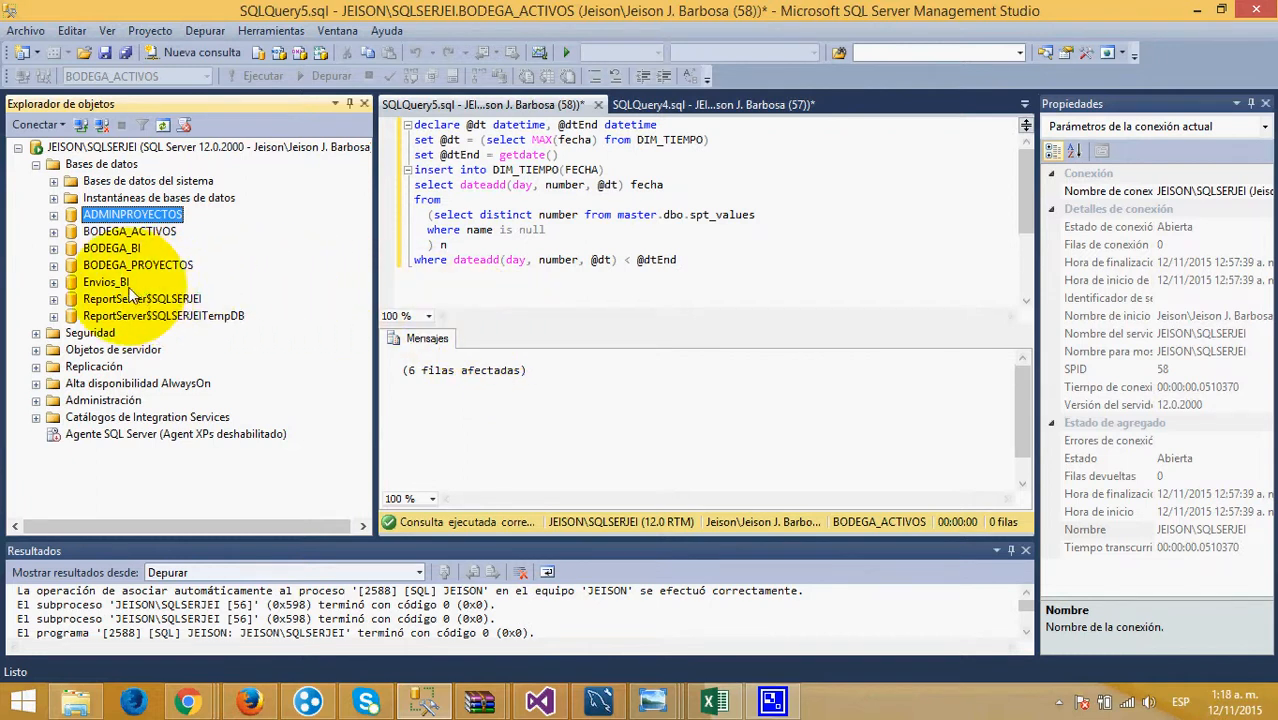
left_click(54, 265)
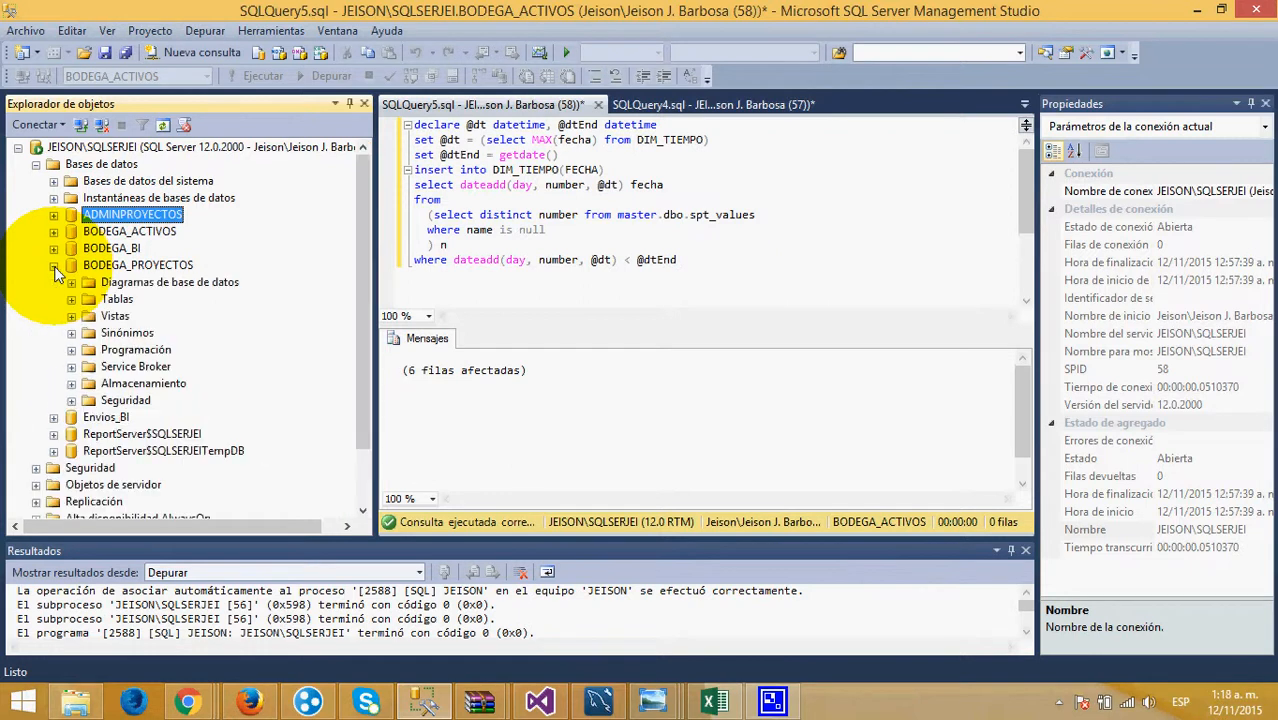
left_click(71, 300)
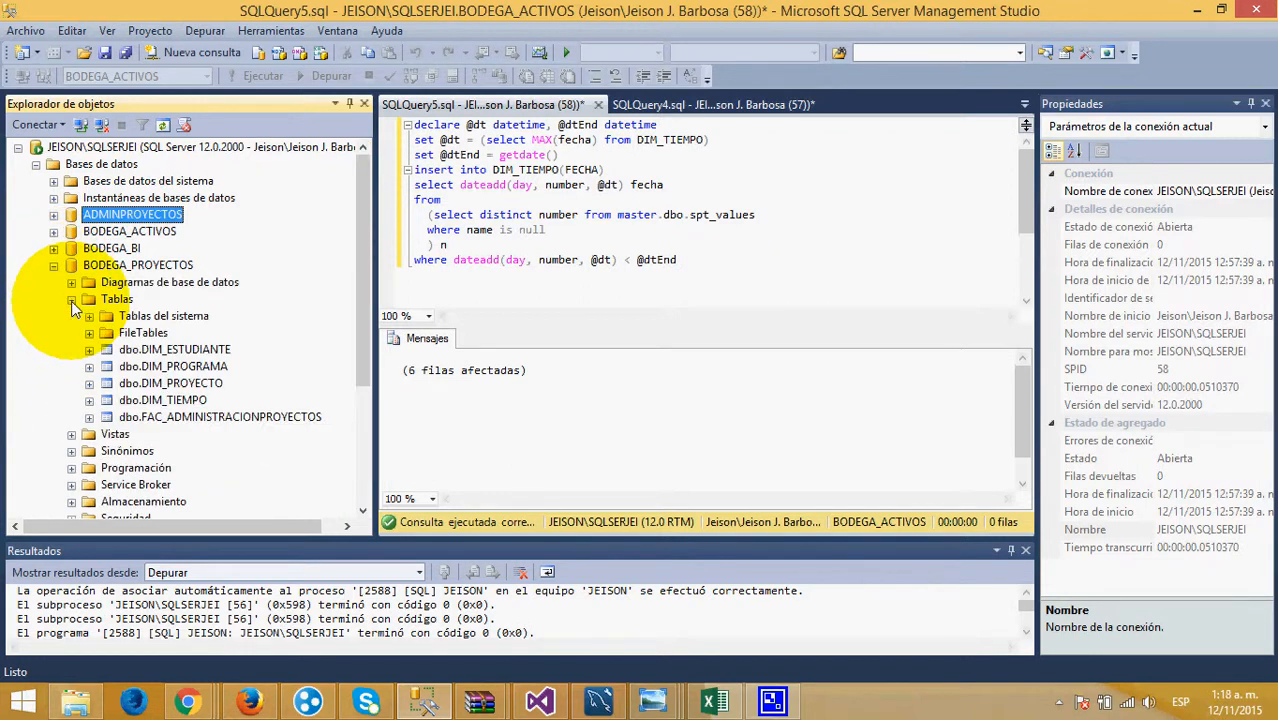
double_click(190, 398)
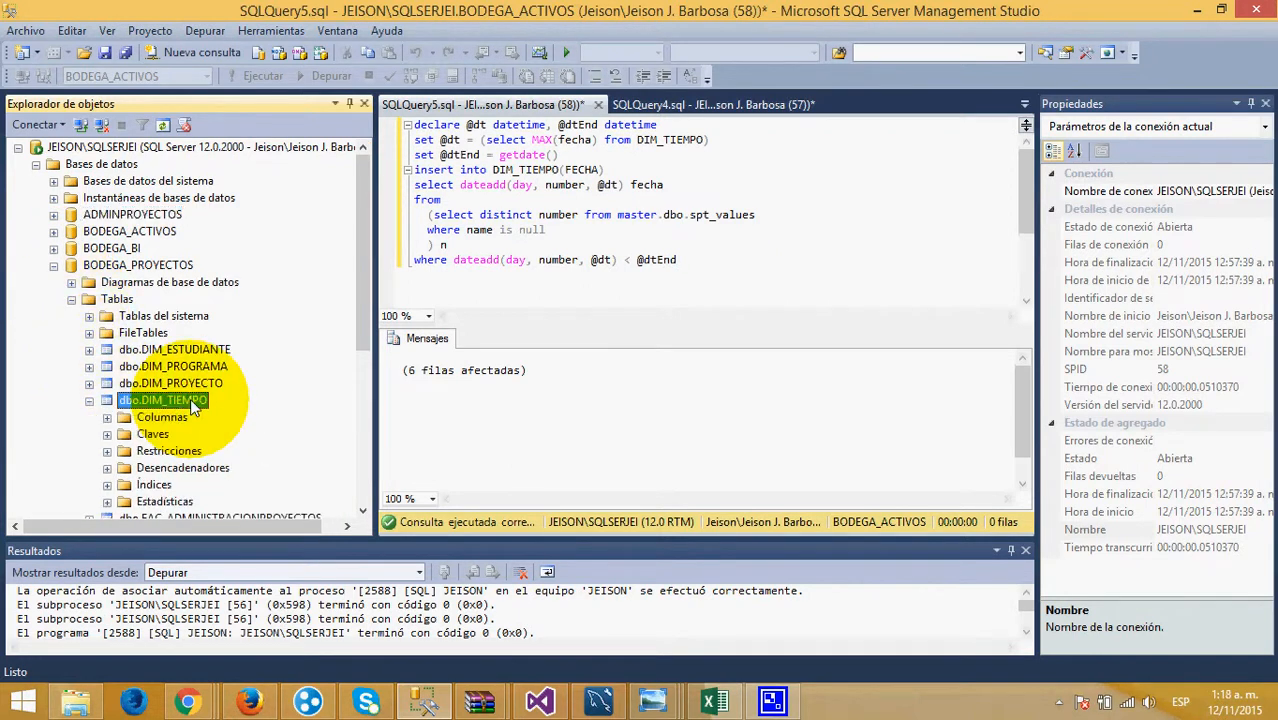
Expand BODEGA_ACTIVOS again and highlight the date-loading query from its declare line through the insert into DIM_TIEMPO(FECHA) line
left_click(54, 231)
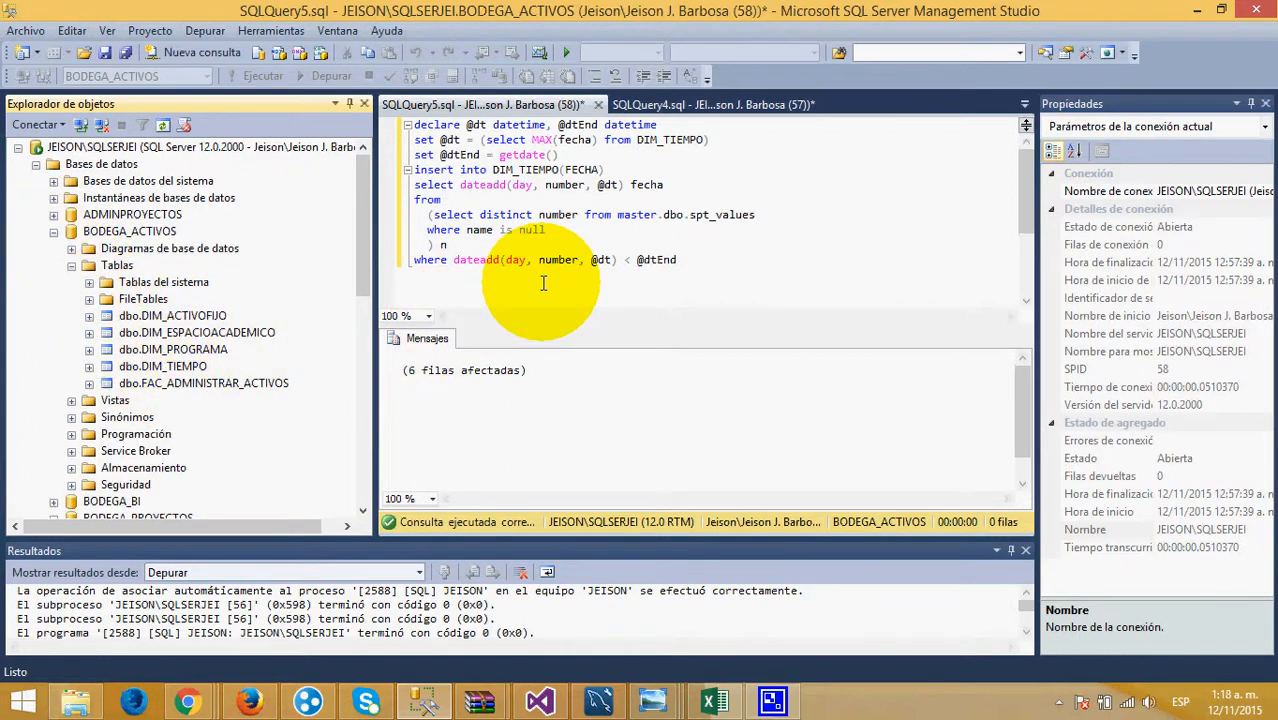
left_click_drag(678, 260, 646, 260)
left_click_drag(433, 184, 342, 127)
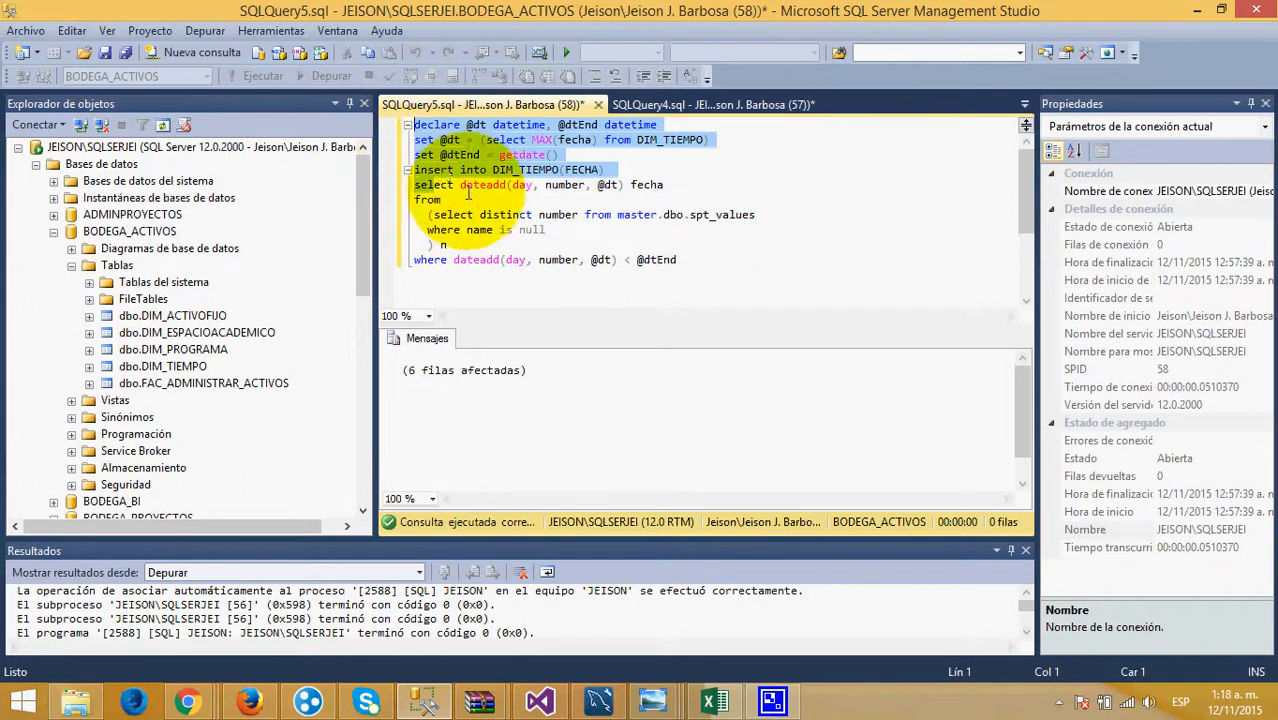
Switch to the ACTIVOS 2015 -09-07 workbook in Excel and look through the FECHACOMPRA purchase dates on sheet Hoja4
left_click(492, 278)
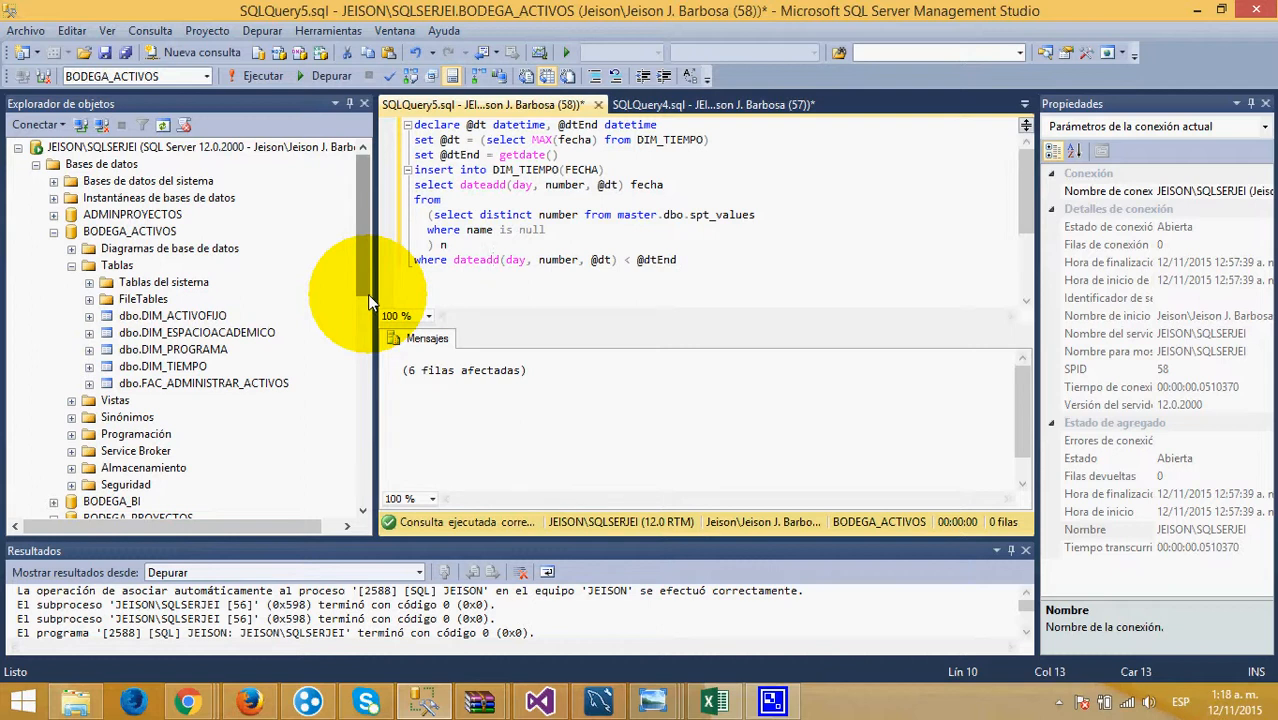
left_click(716, 703)
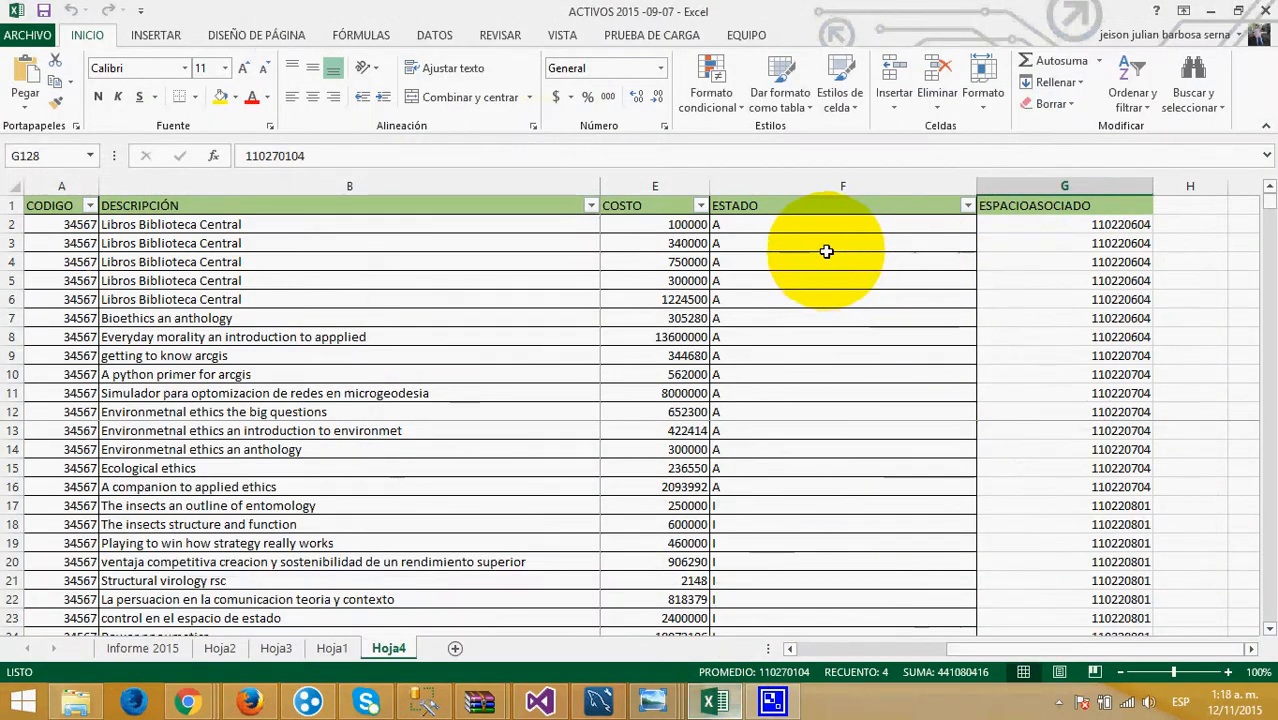
left_click_drag(200, 299, 979, 297)
left_click(965, 262)
left_click(987, 226)
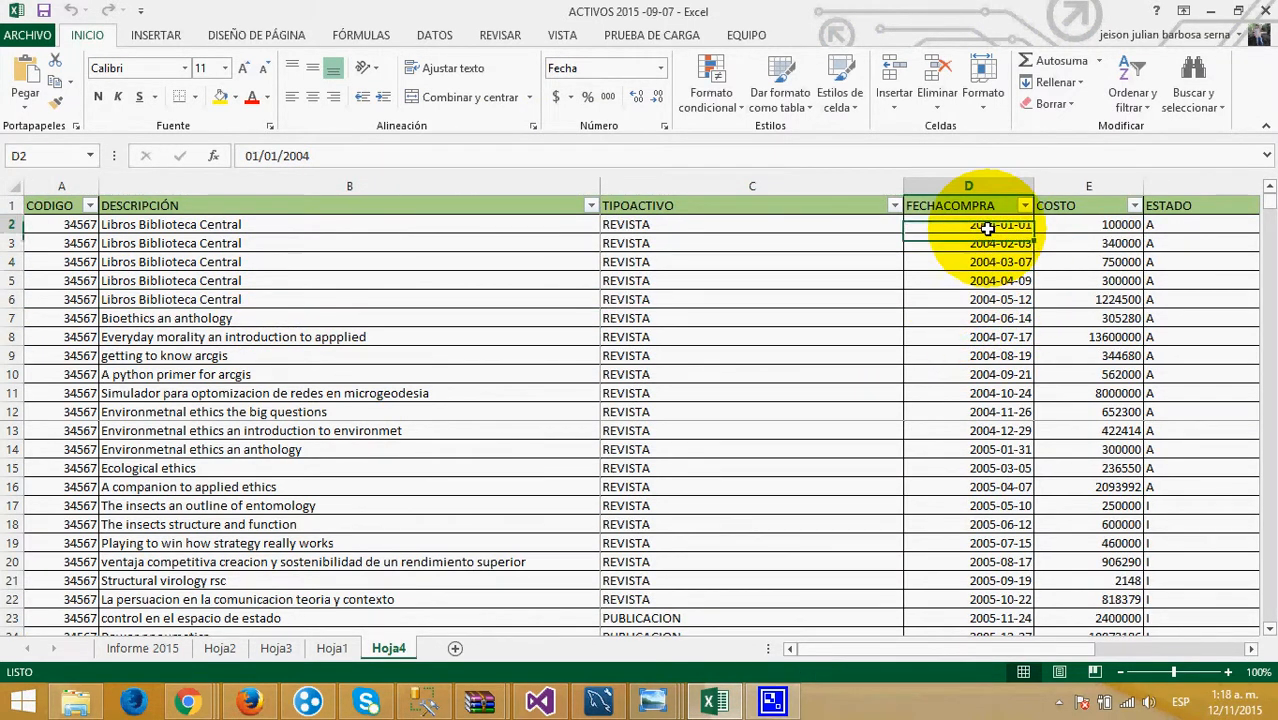
scroll(993, 300, "down", 12)
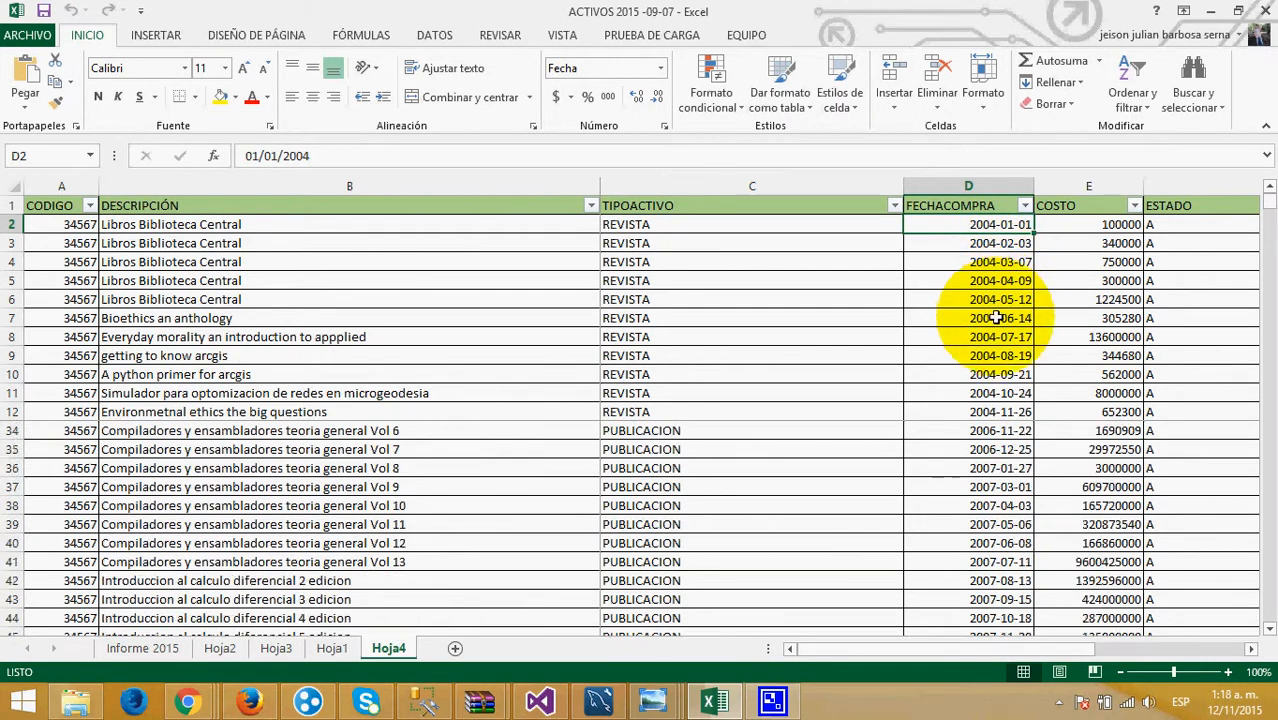
scroll(993, 400, "down", 15)
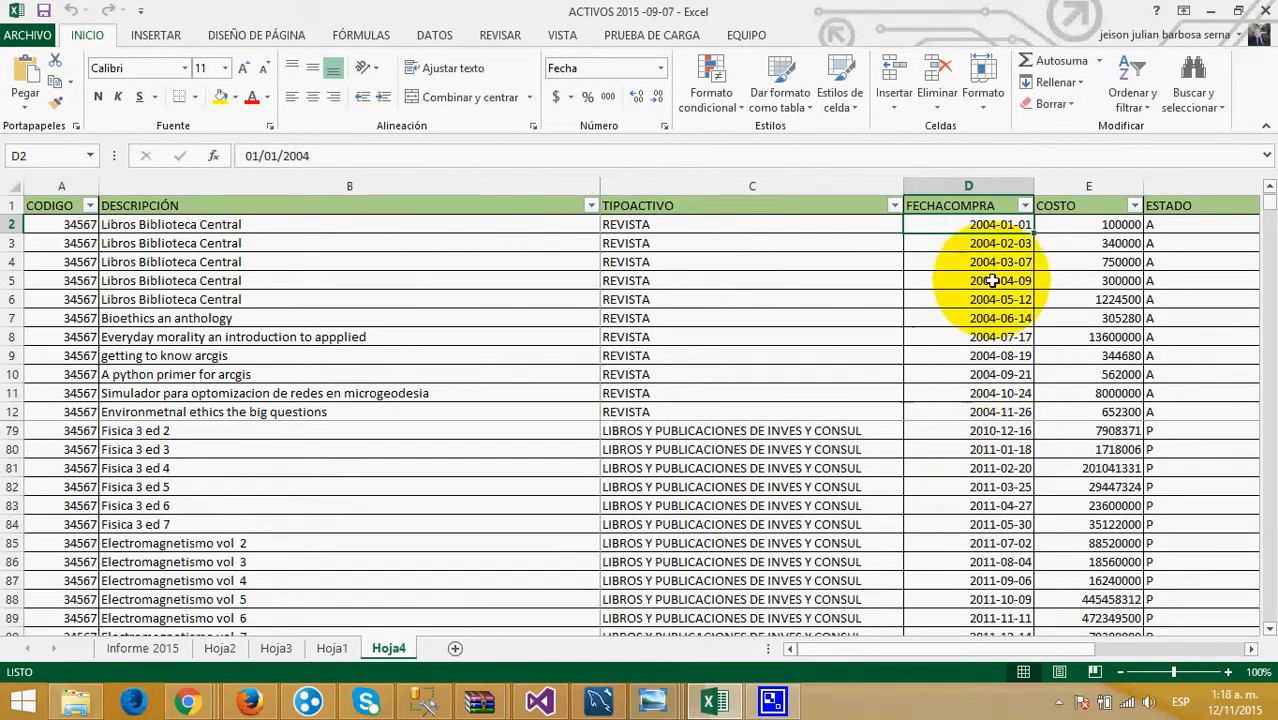
scroll(995, 380, "down", 1)
scroll(995, 385, "up", 20)
scroll(993, 388, "up", 6)
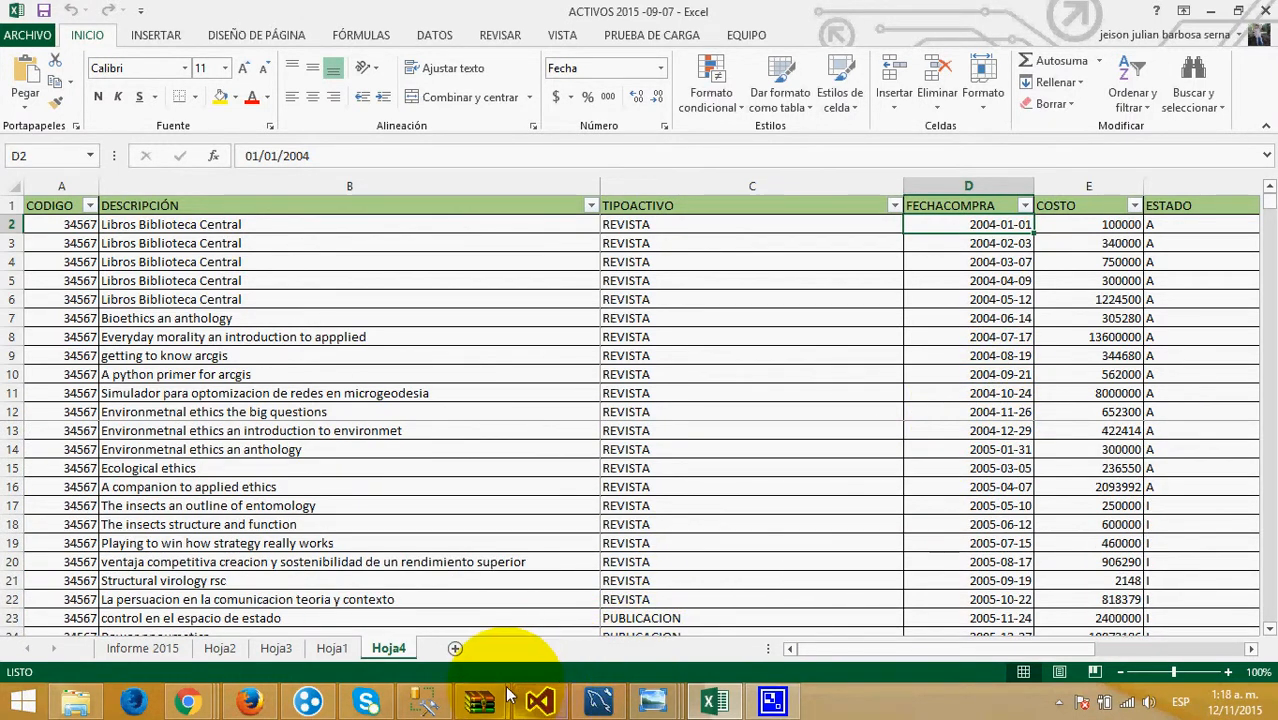
Switch to Visual Studio and open the Dim_Activo data flow from the Package.dtsx control flow
left_click(539, 702)
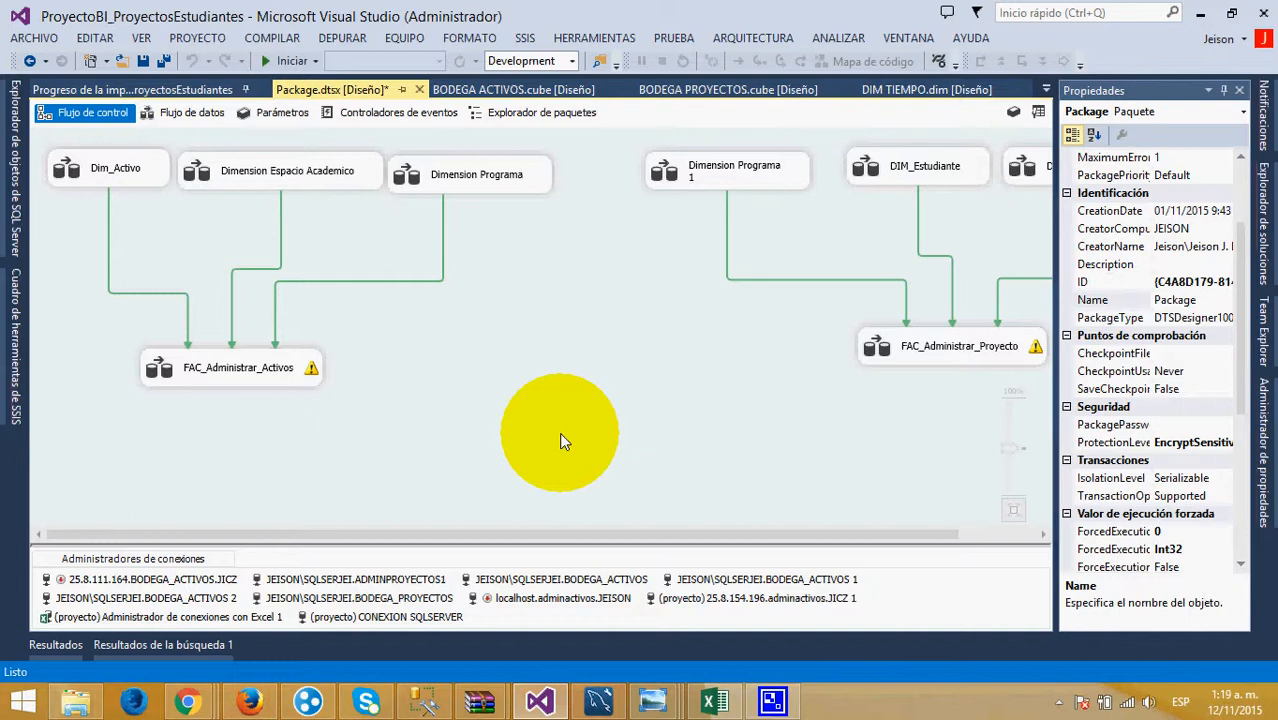
double_click(118, 170)
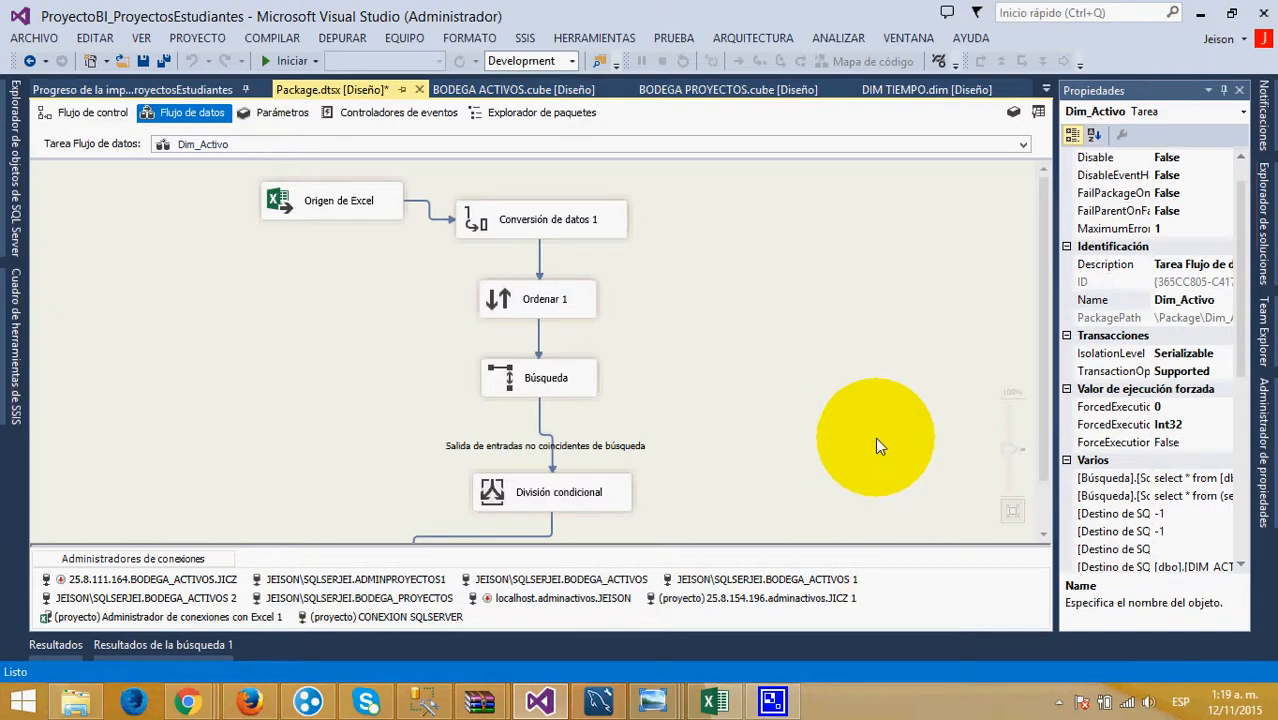
left_click(714, 700)
left_click(714, 700)
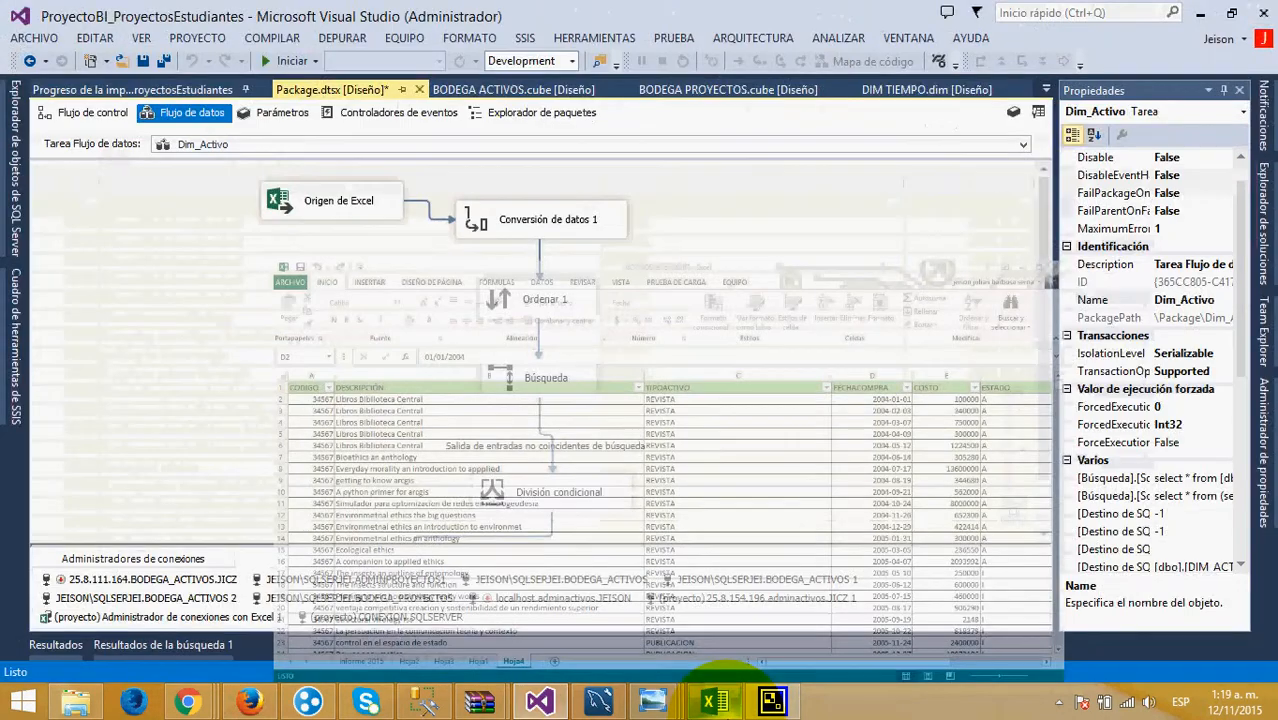
Try to preview the Hoja4$ sheet data from the Origen de Excel source of the Dim_Activo data flow
double_click(337, 219)
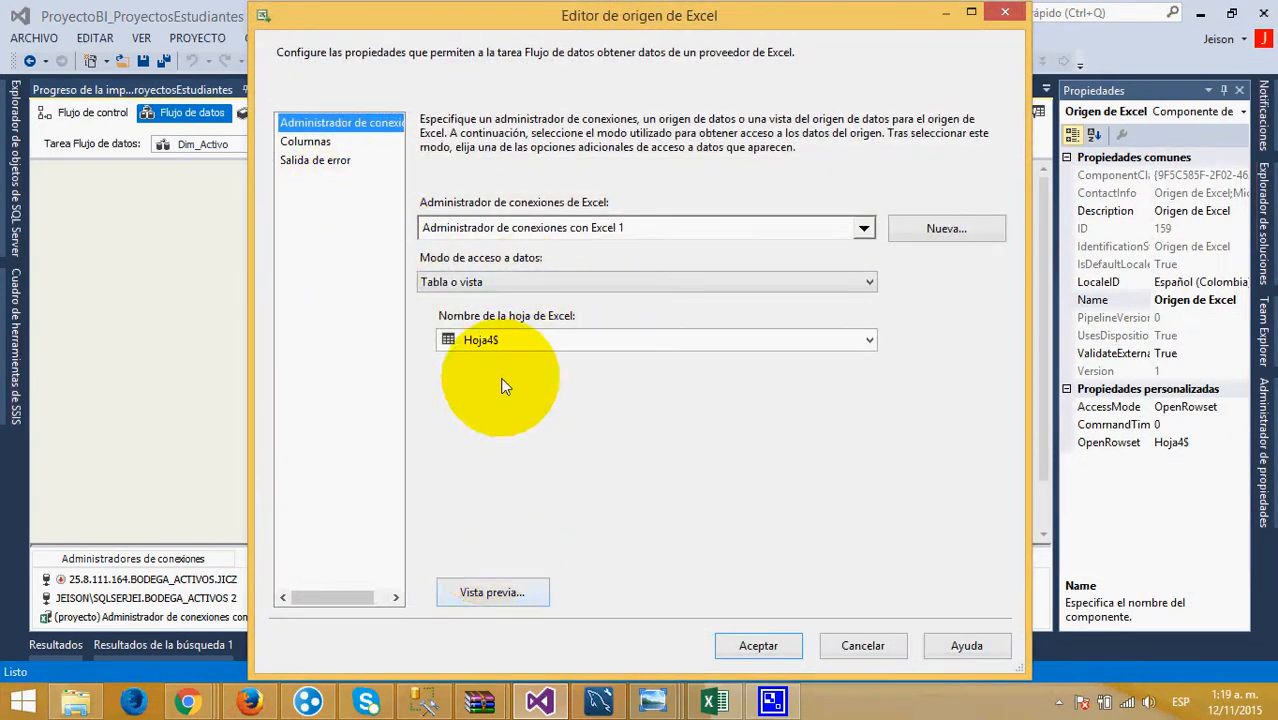
left_click(493, 592)
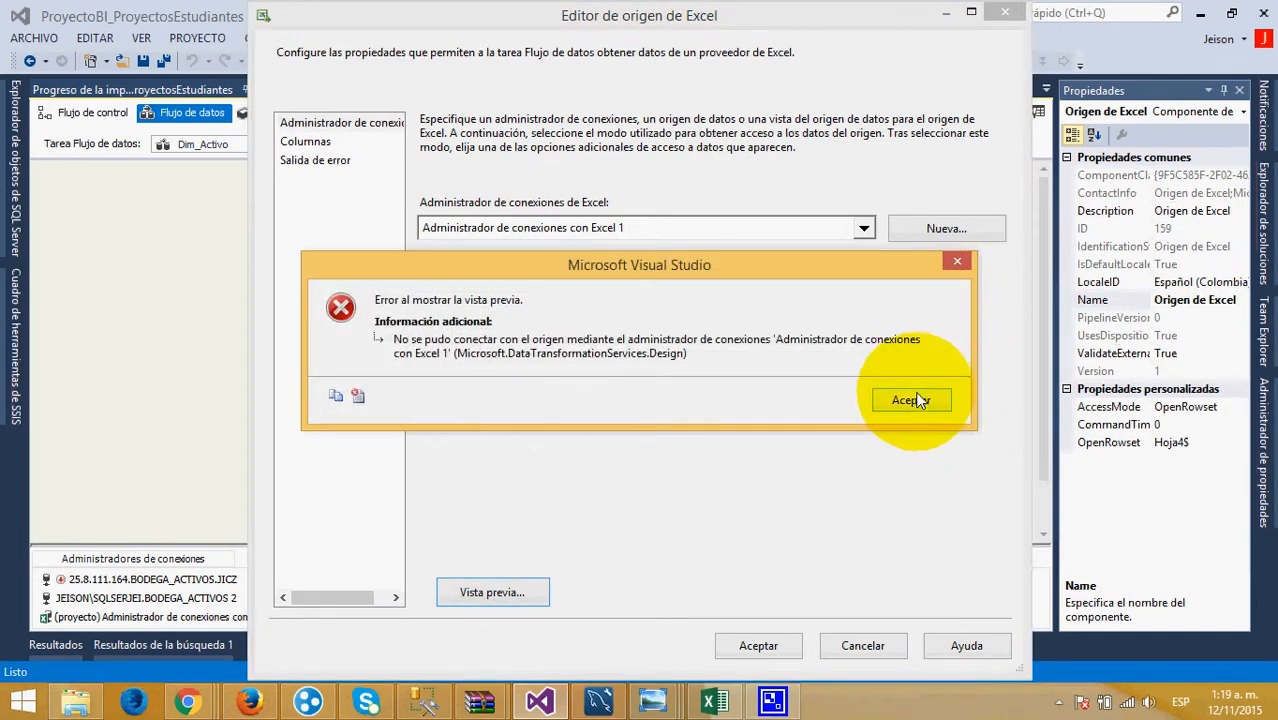
left_click(911, 401)
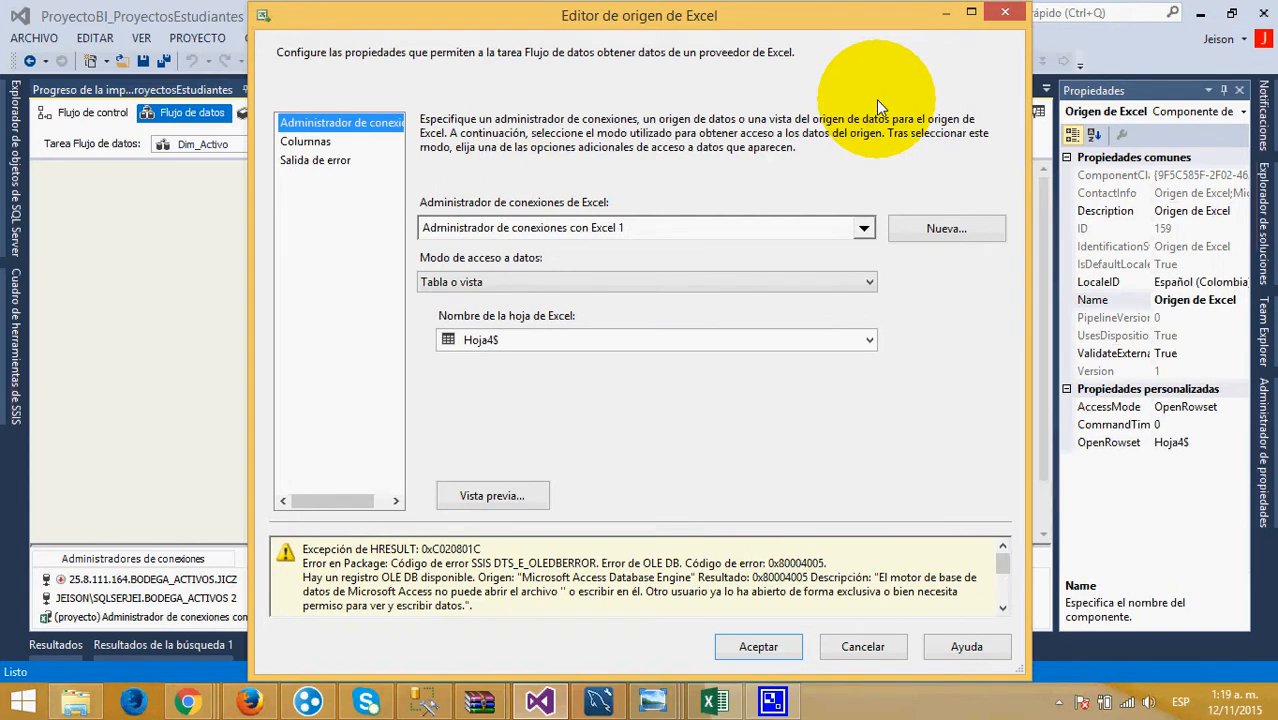
left_click(752, 647)
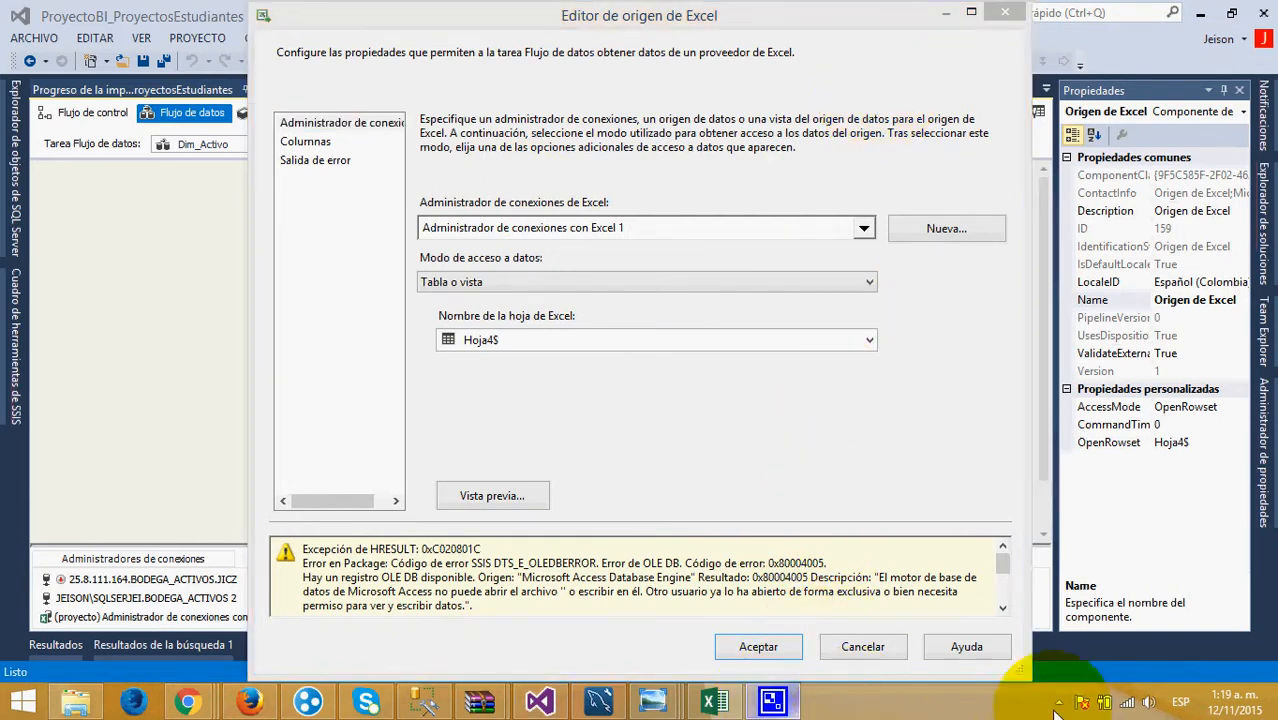
left_click(1058, 705)
left_click(1102, 575)
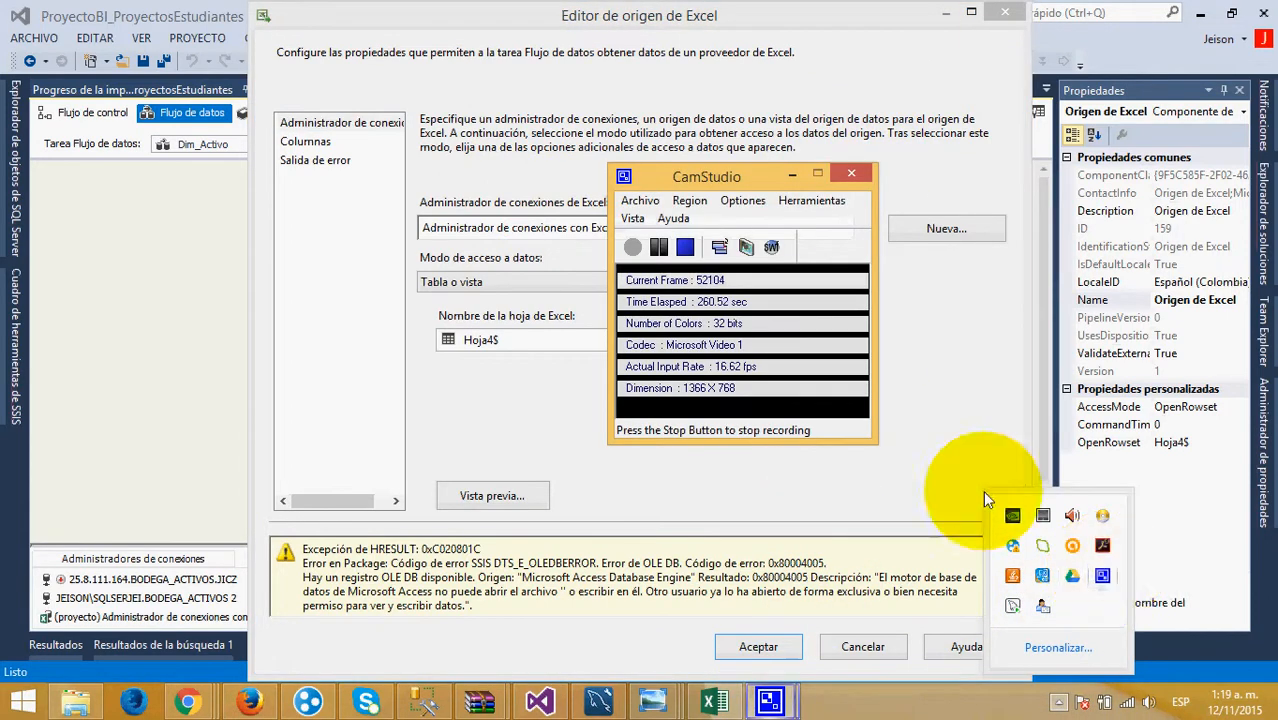
left_click(660, 249)
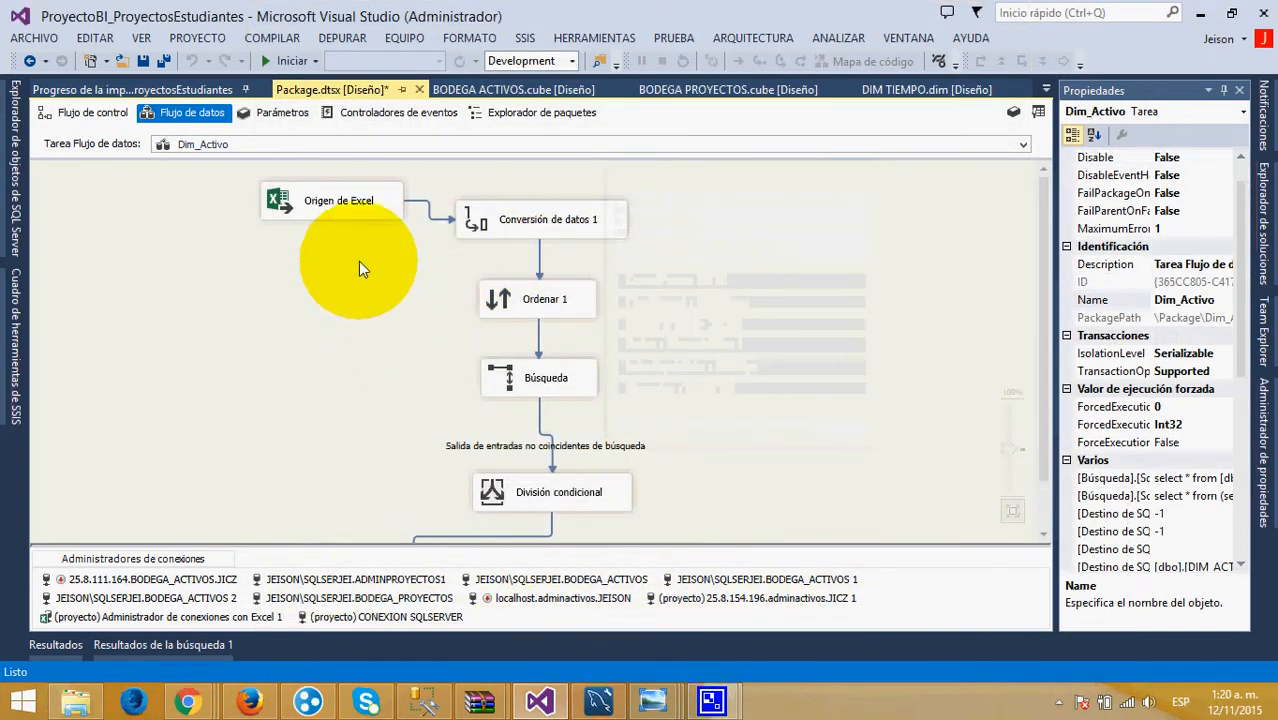
Preview the Hoja4$ rows in the Origen de Excel source, inspect its column mappings, and close the editor
double_click(349, 214)
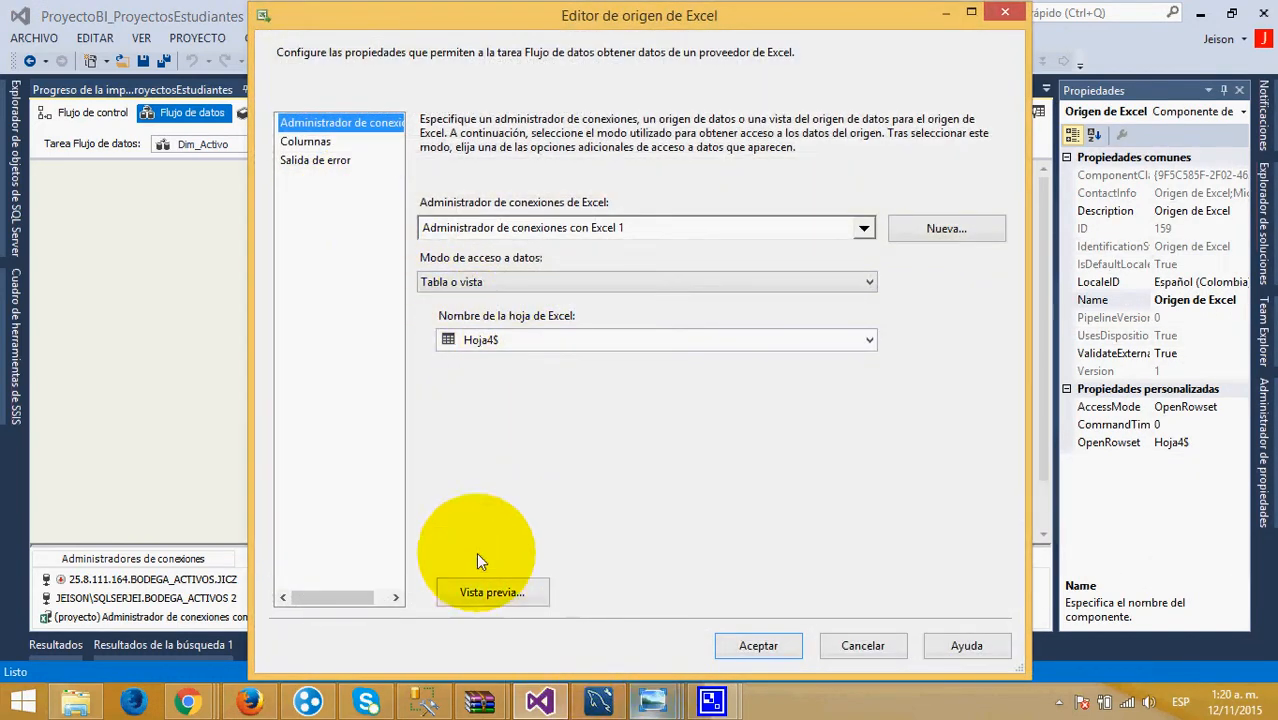
left_click(503, 594)
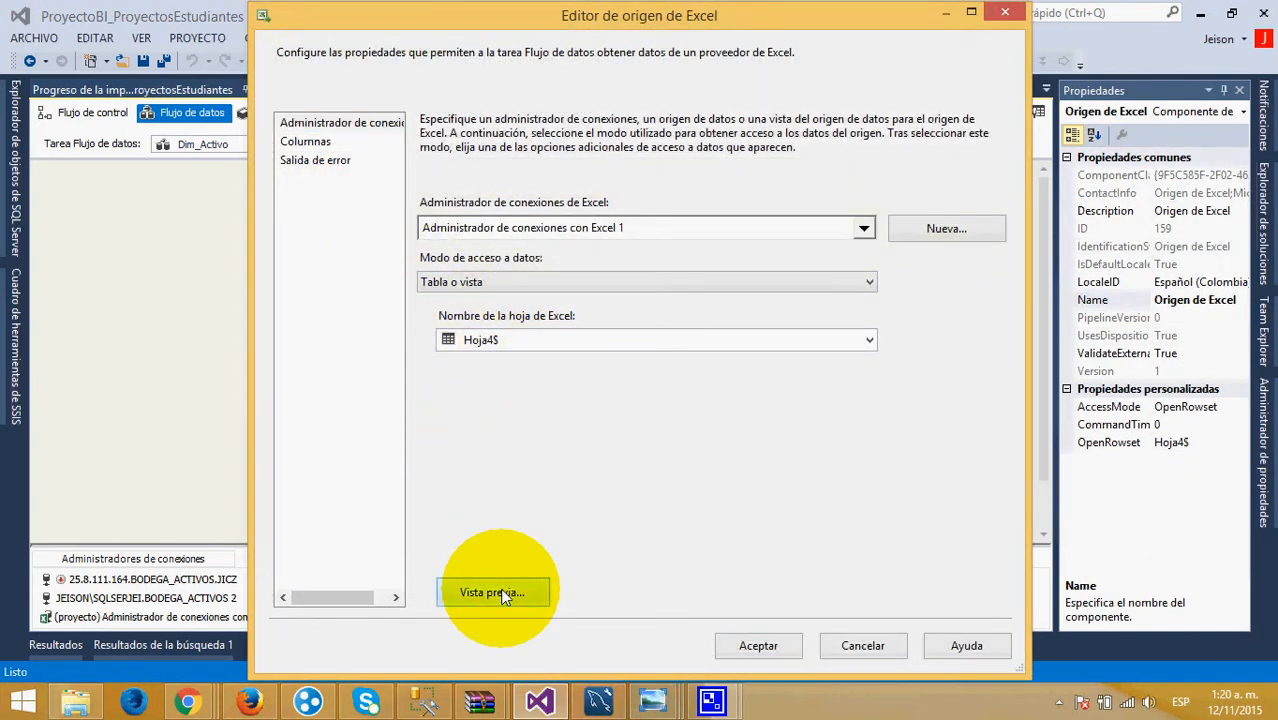
left_click_drag(716, 489, 642, 485)
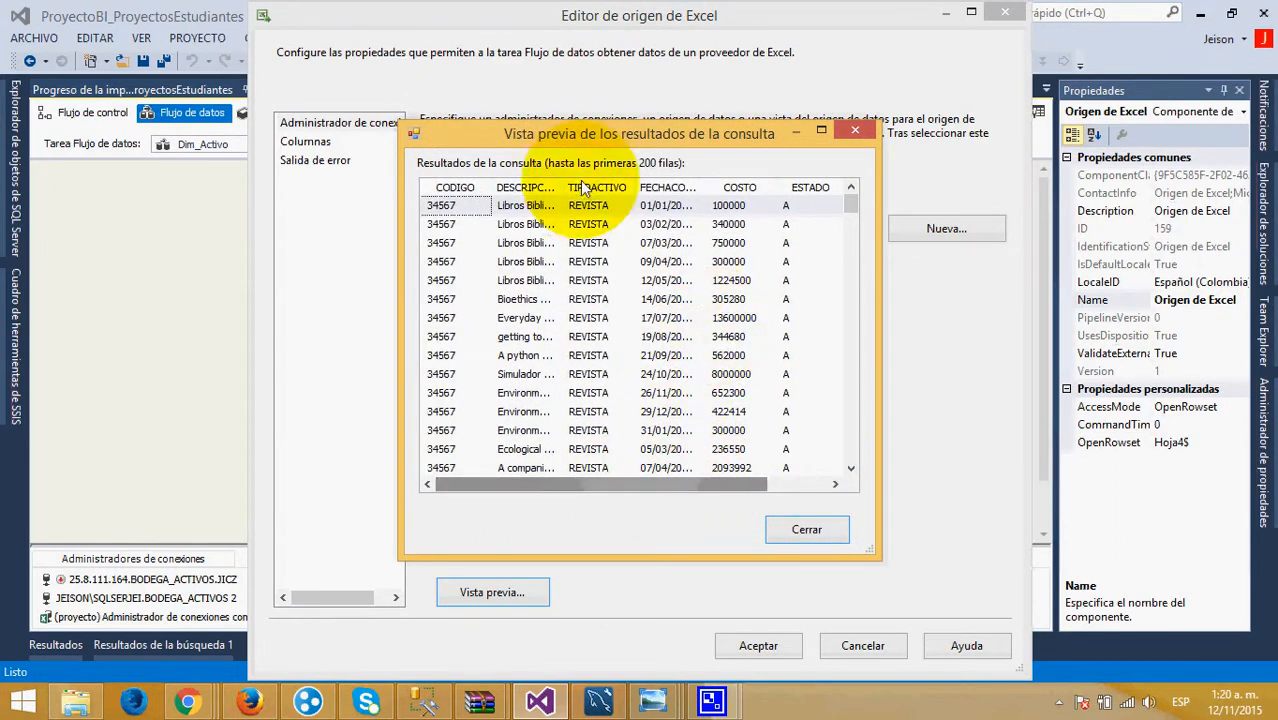
left_click(850, 137)
left_click(305, 141)
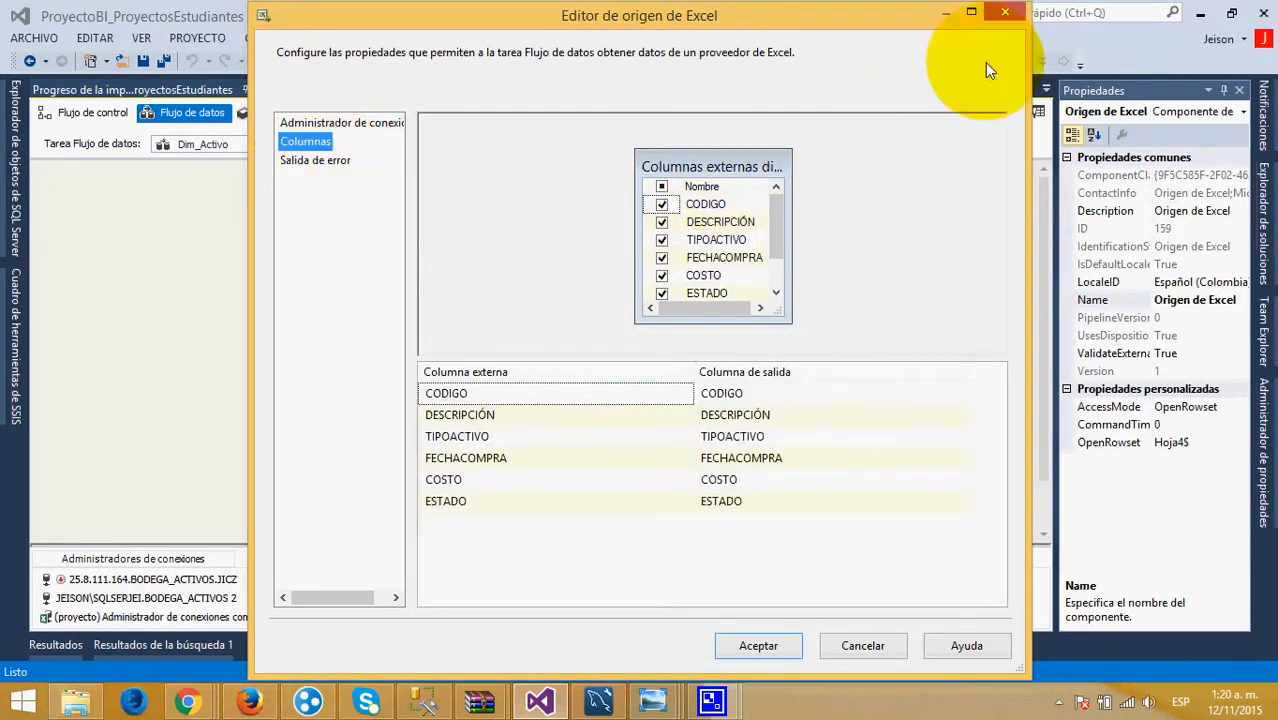
left_click(1008, 15)
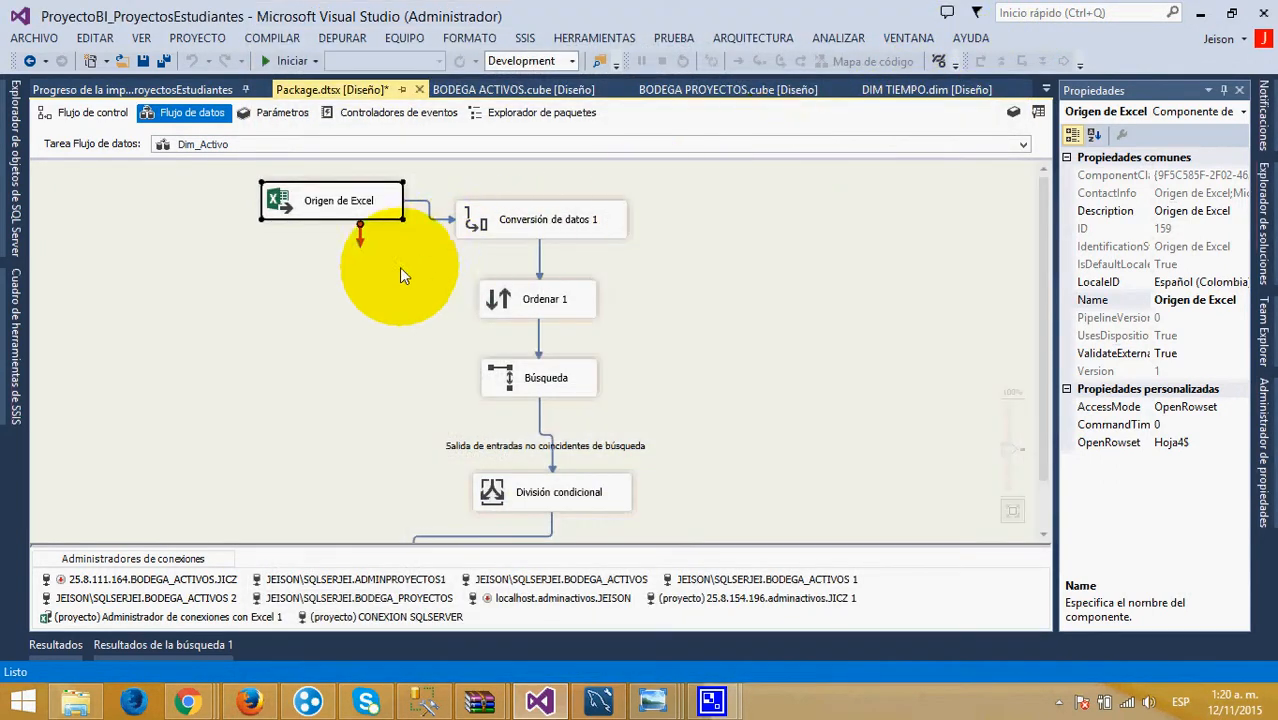
left_click(355, 285)
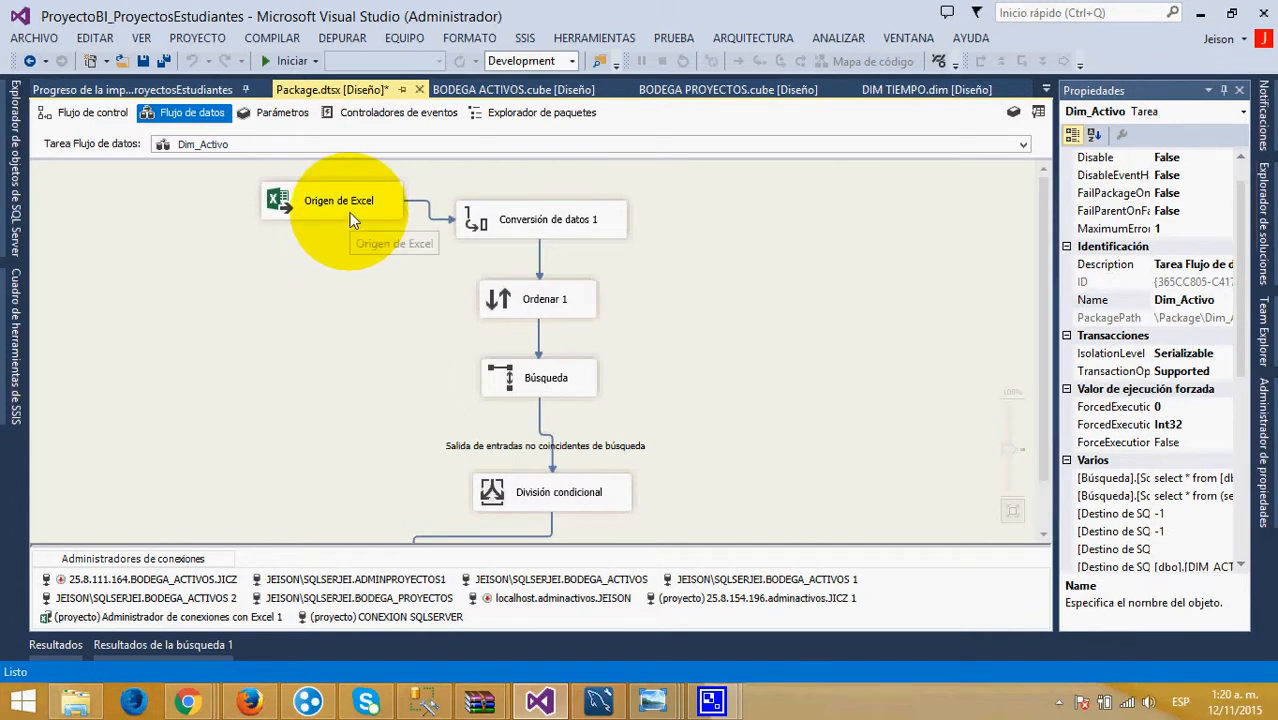
Examine the output data types in the Conversión de datos 1 transformation, widening the Tipo de datos column to read them fully
double_click(519, 228)
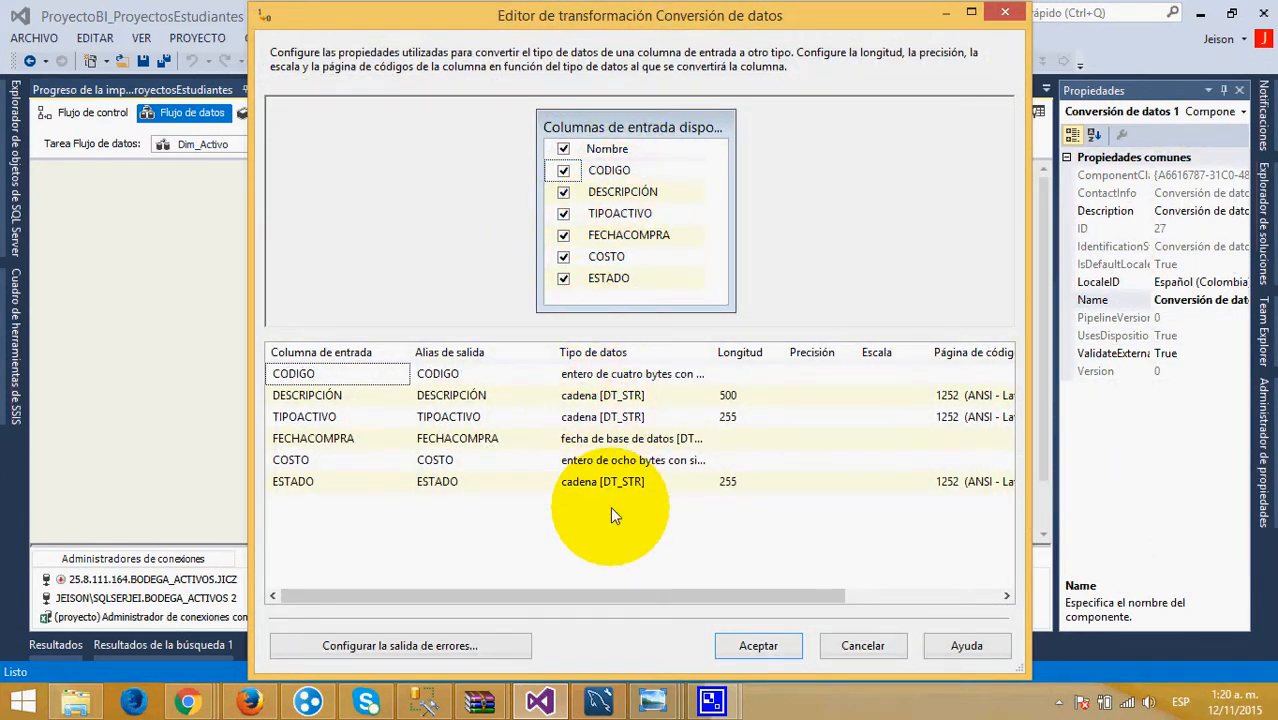
left_click_drag(712, 355, 820, 355)
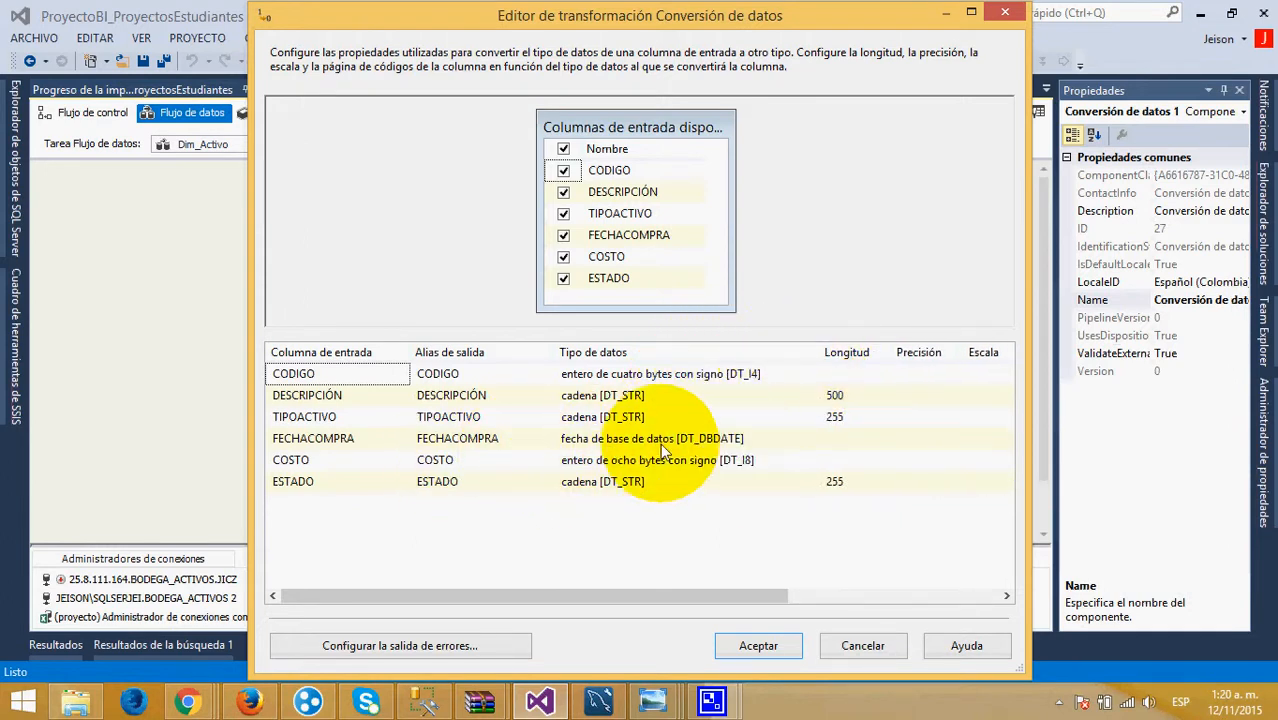
left_click(1005, 13)
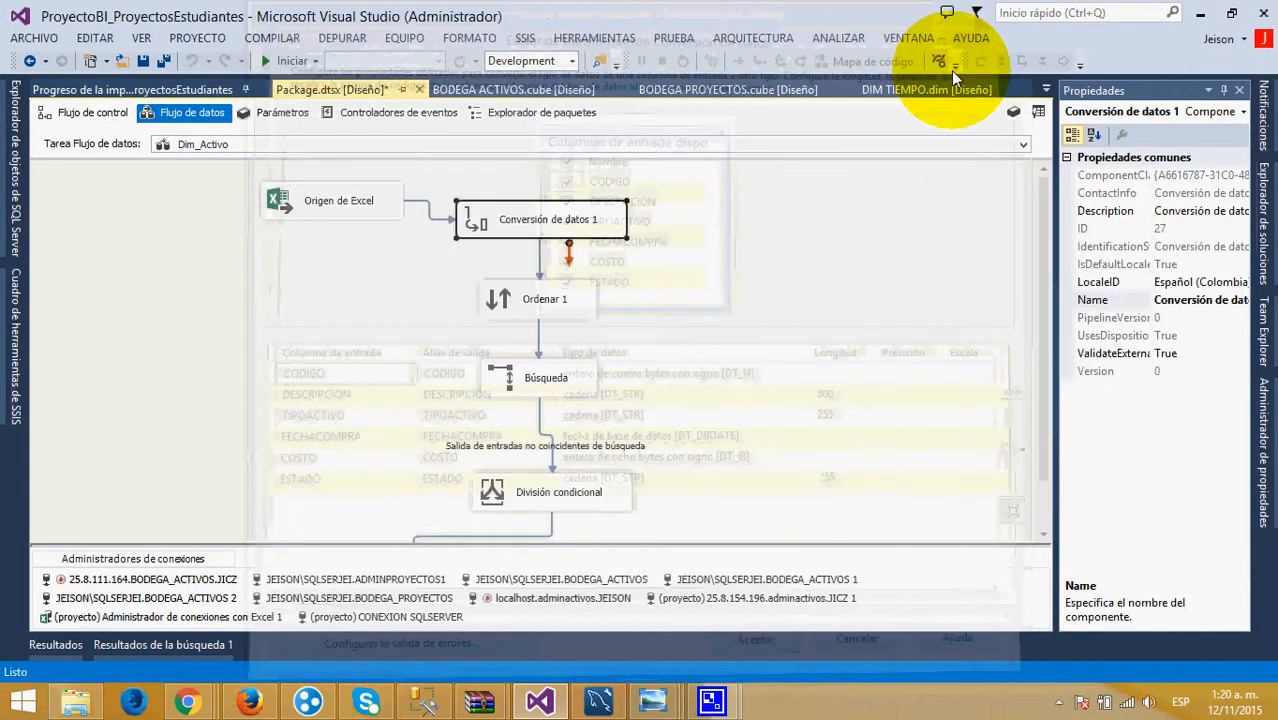
left_click(742, 327)
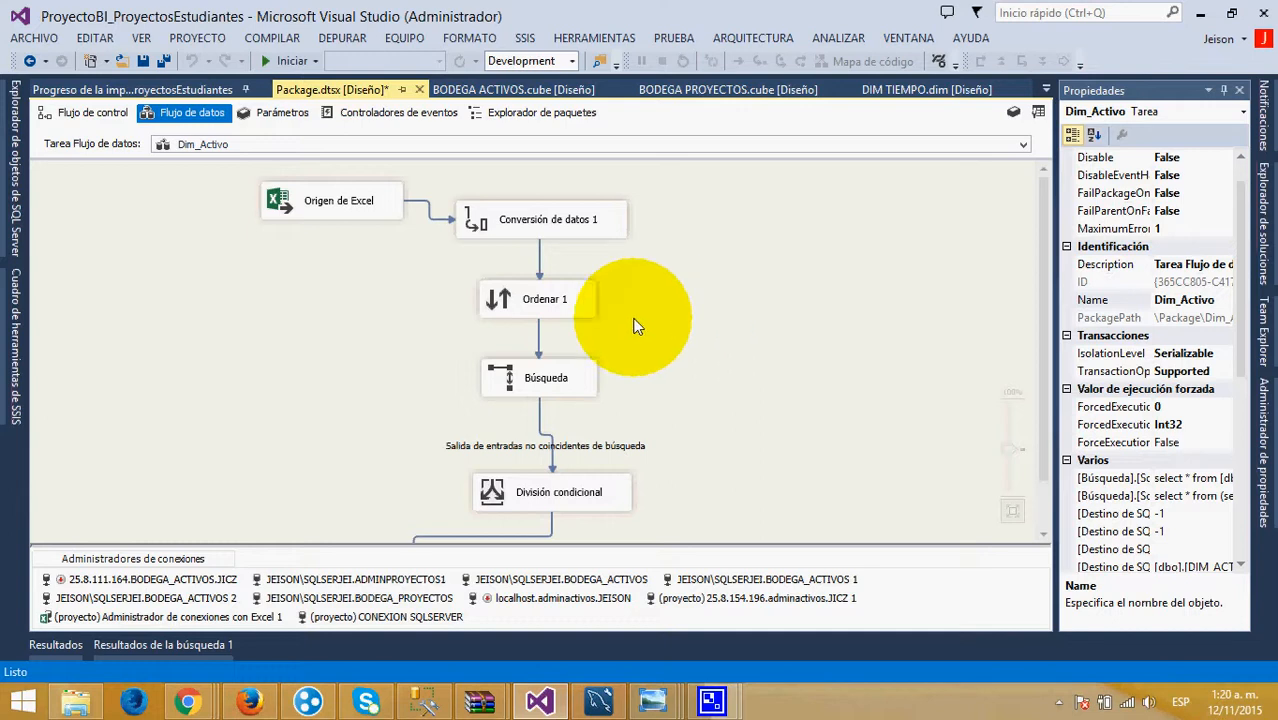
Review the selected input columns and sort order in the Ordenar 1 transformation, and close its editor
double_click(560, 305)
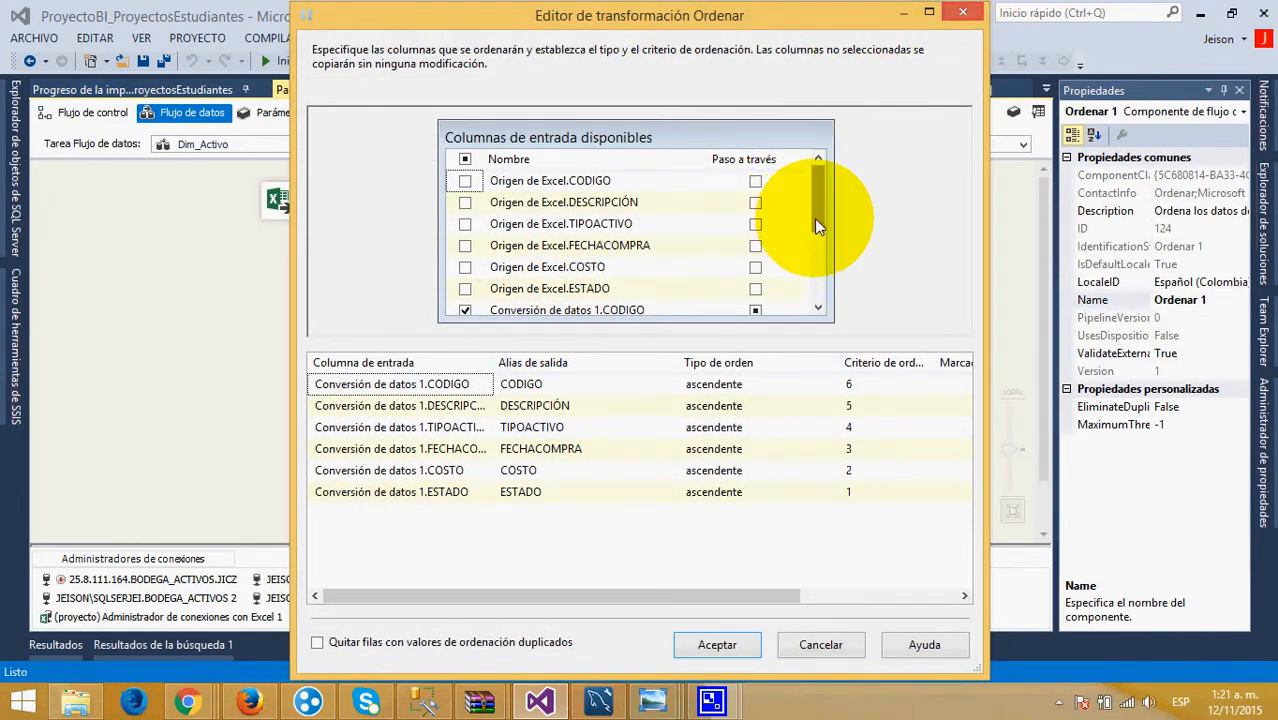
left_click_drag(814, 218, 819, 295)
left_click(950, 15)
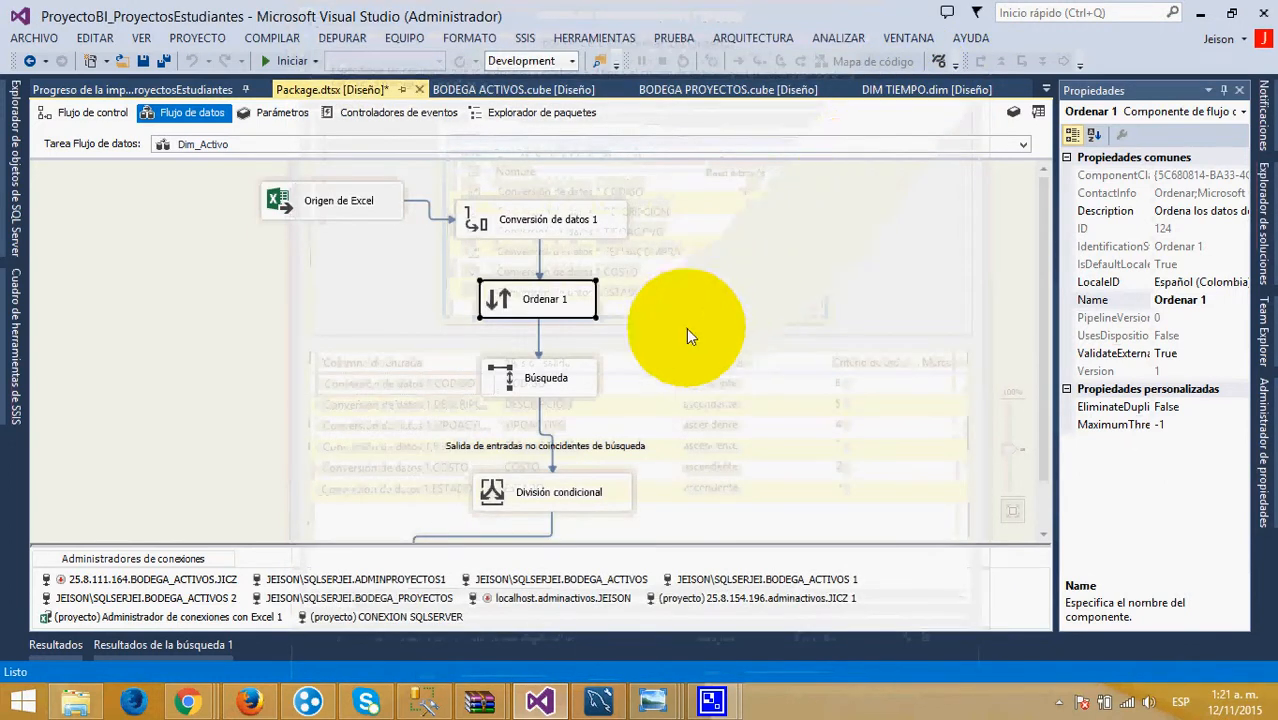
Examine the Búsqueda transformation's CODIGO column match and its handling of rows without matches, and accept the editor
double_click(560, 392)
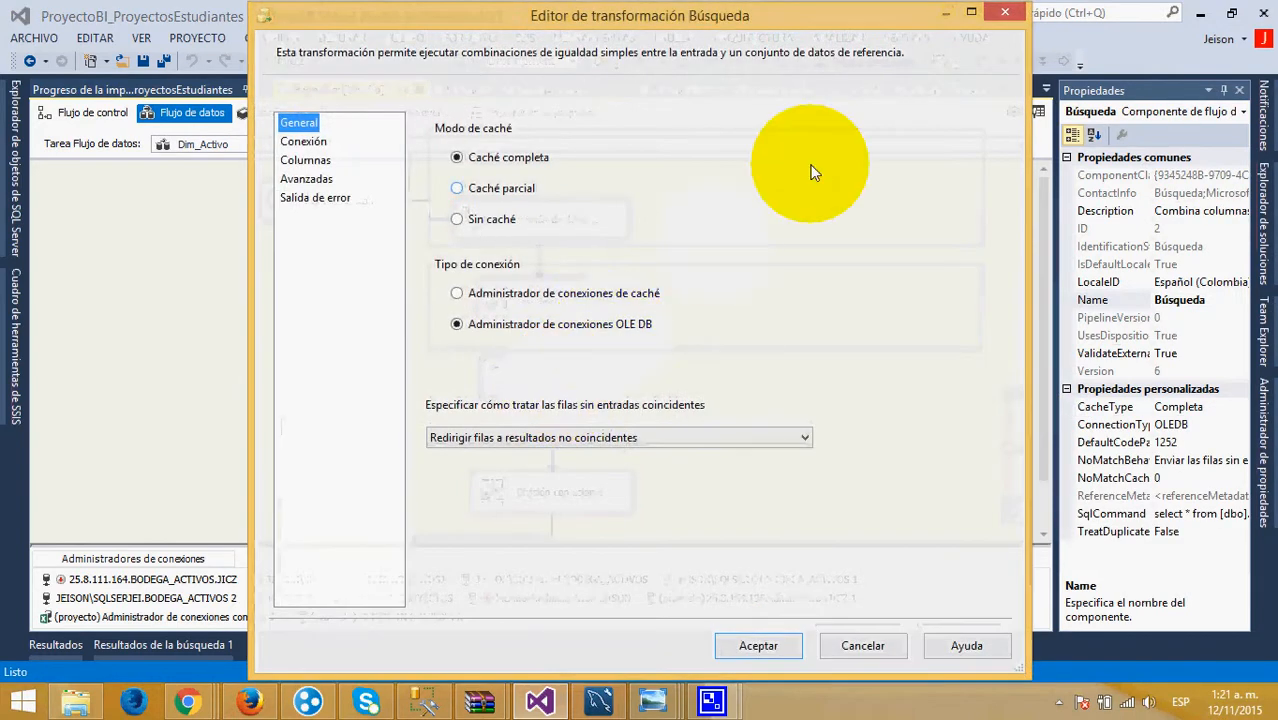
left_click(1010, 14)
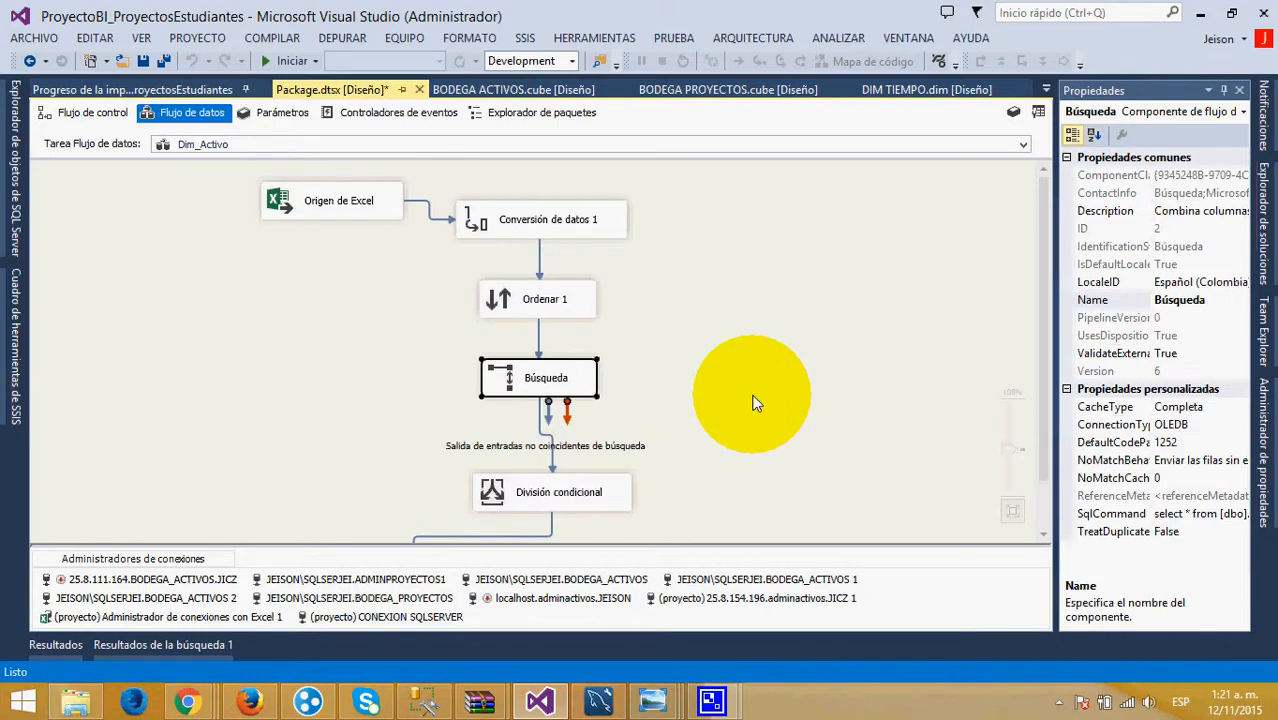
double_click(552, 385)
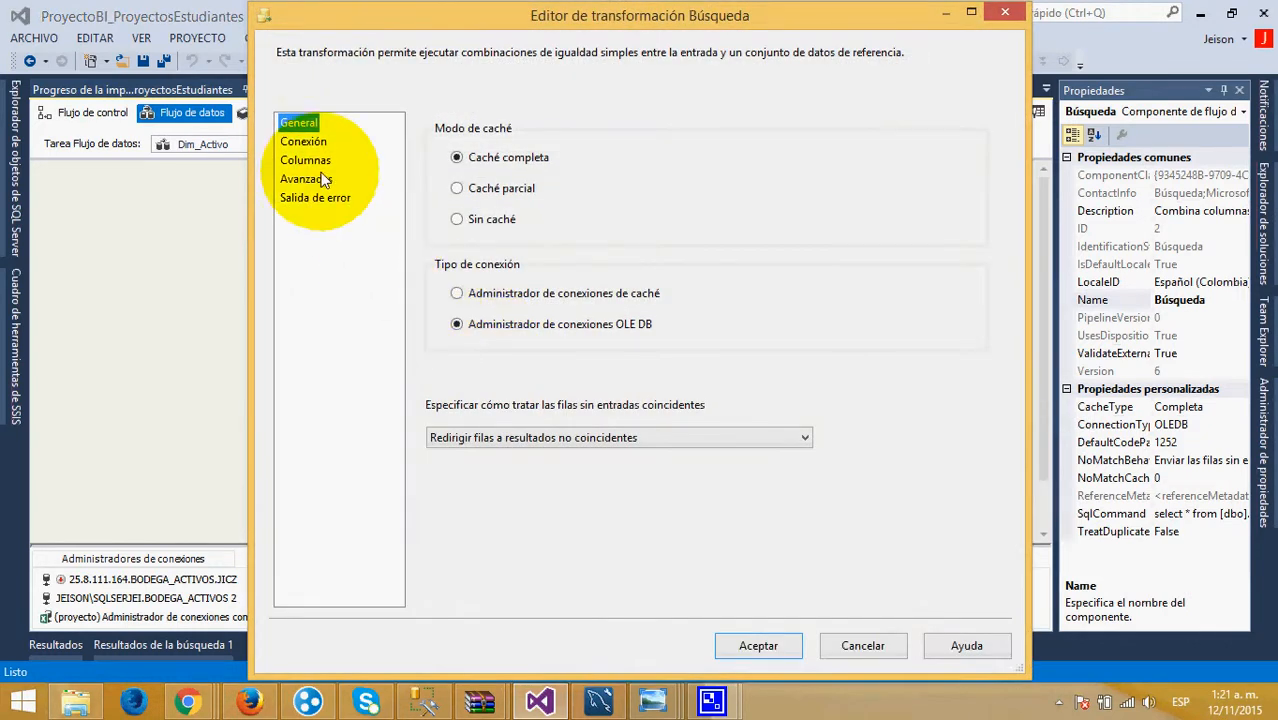
left_click(295, 141)
left_click(305, 160)
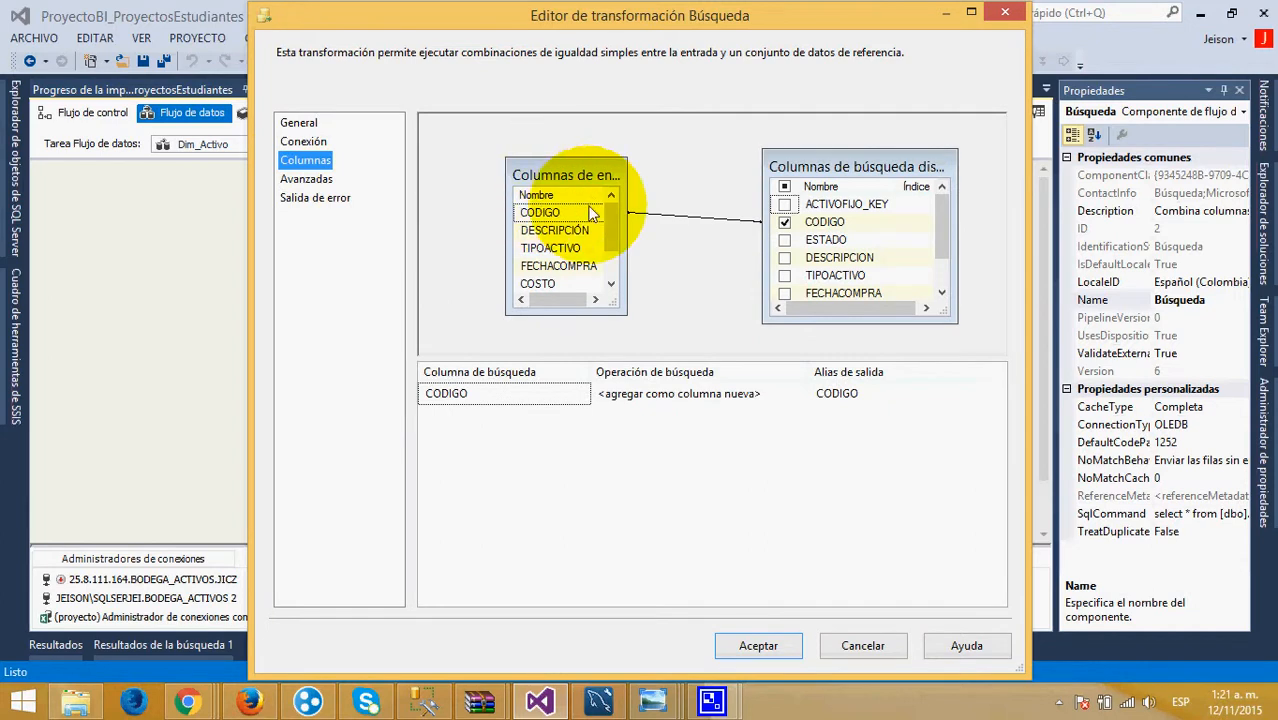
left_click_drag(810, 162, 750, 152)
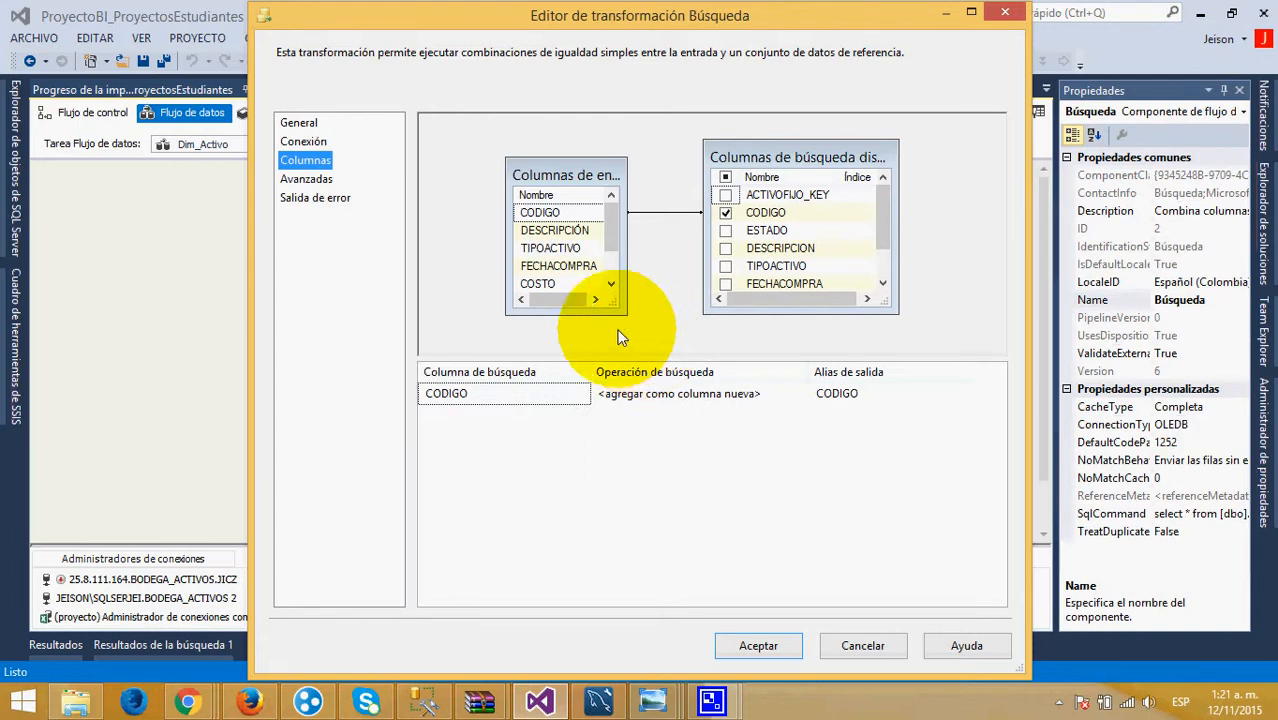
left_click(300, 122)
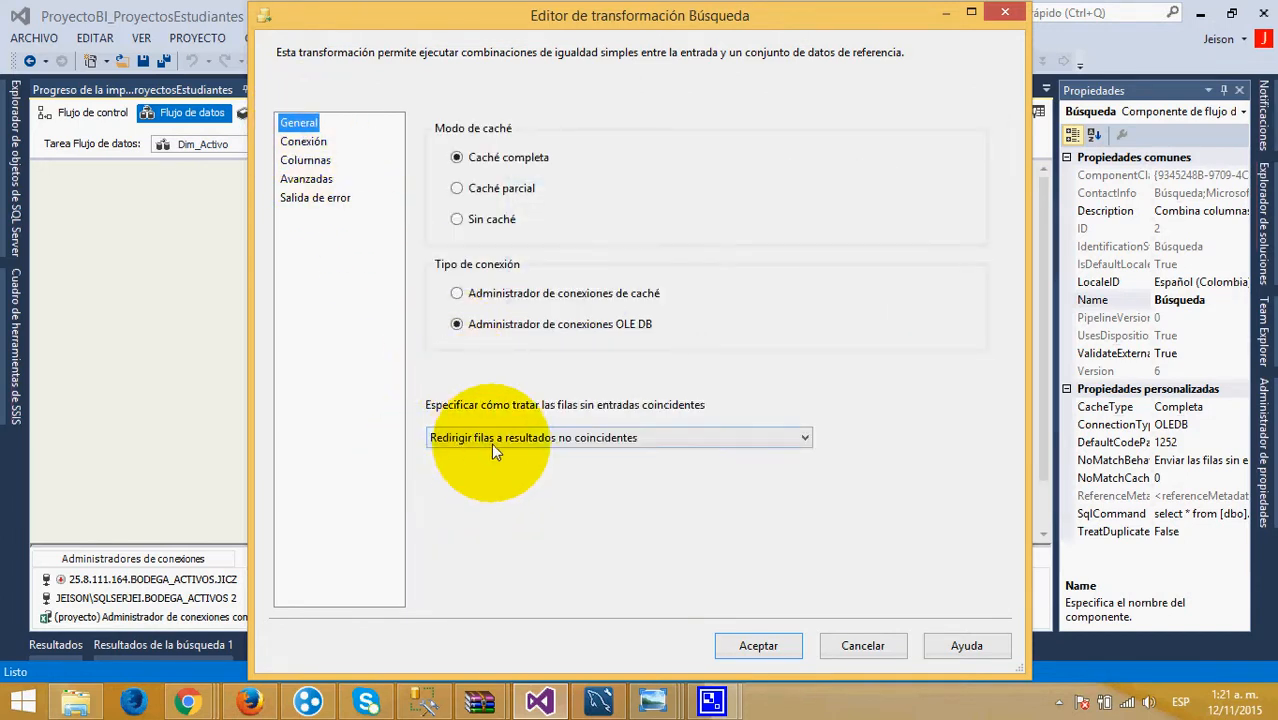
left_click(759, 646)
left_click(741, 452)
Examine the ISNULL conditions in the División condicional transformation and close its editor
scroll(741, 453, "down", 1)
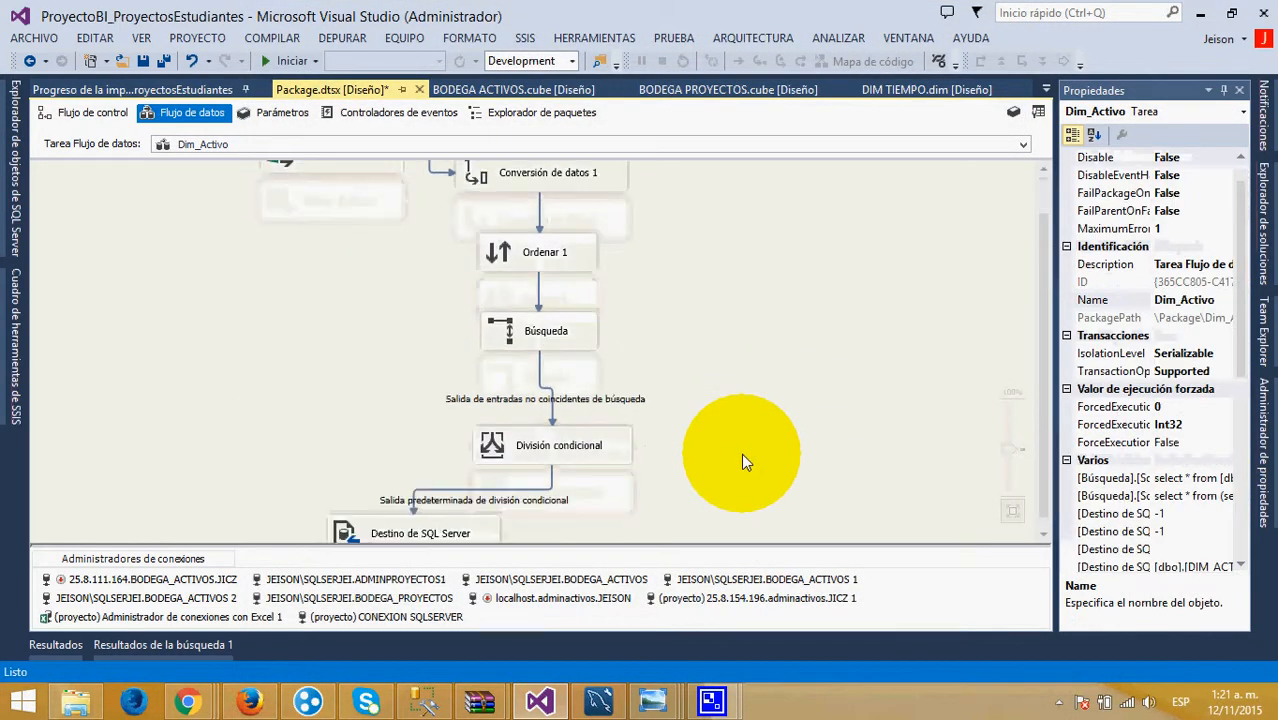
double_click(555, 441)
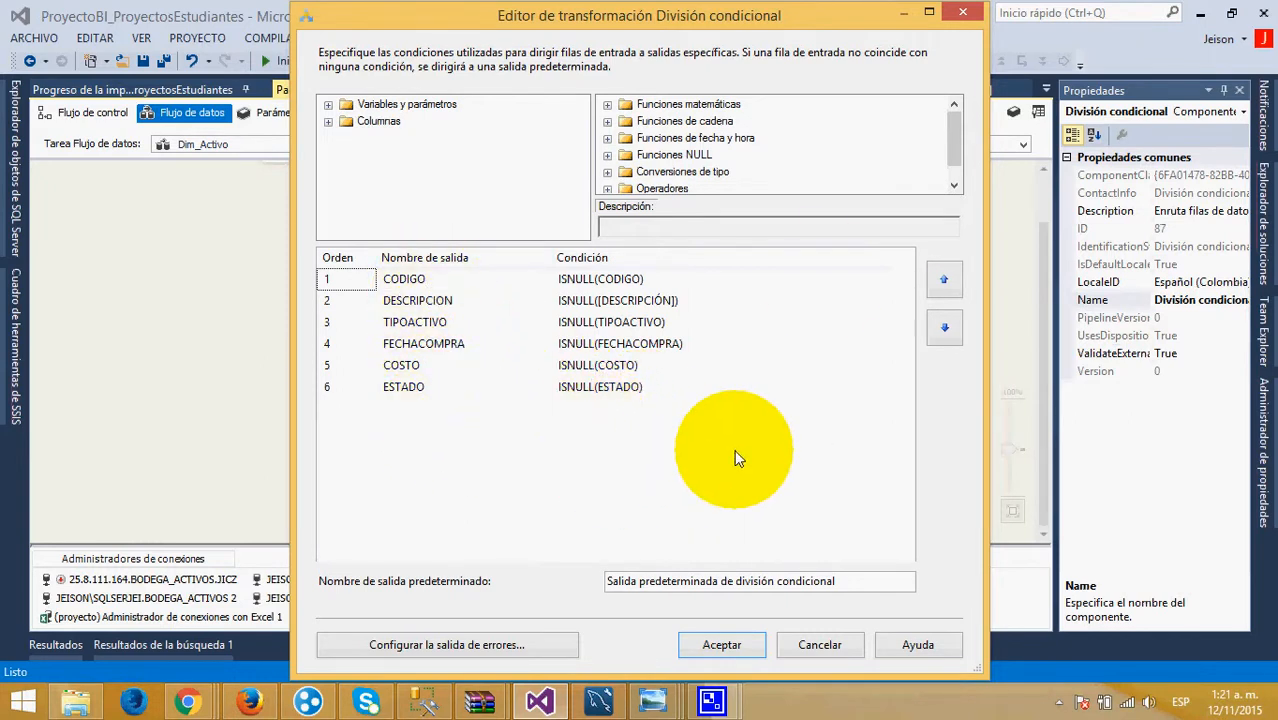
left_click(953, 18)
left_click(948, 14)
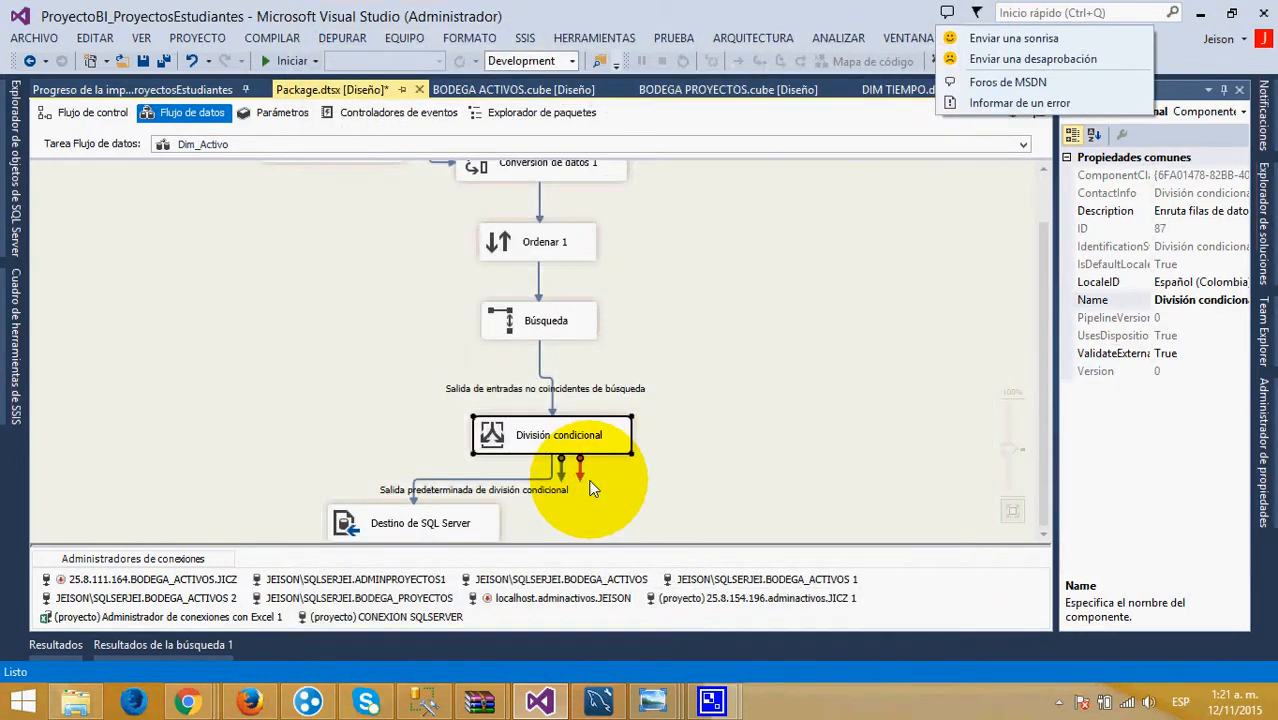
Check the connection and target table of the Destino de SQL Server component, and close its editor
left_click(450, 524)
left_click(412, 518)
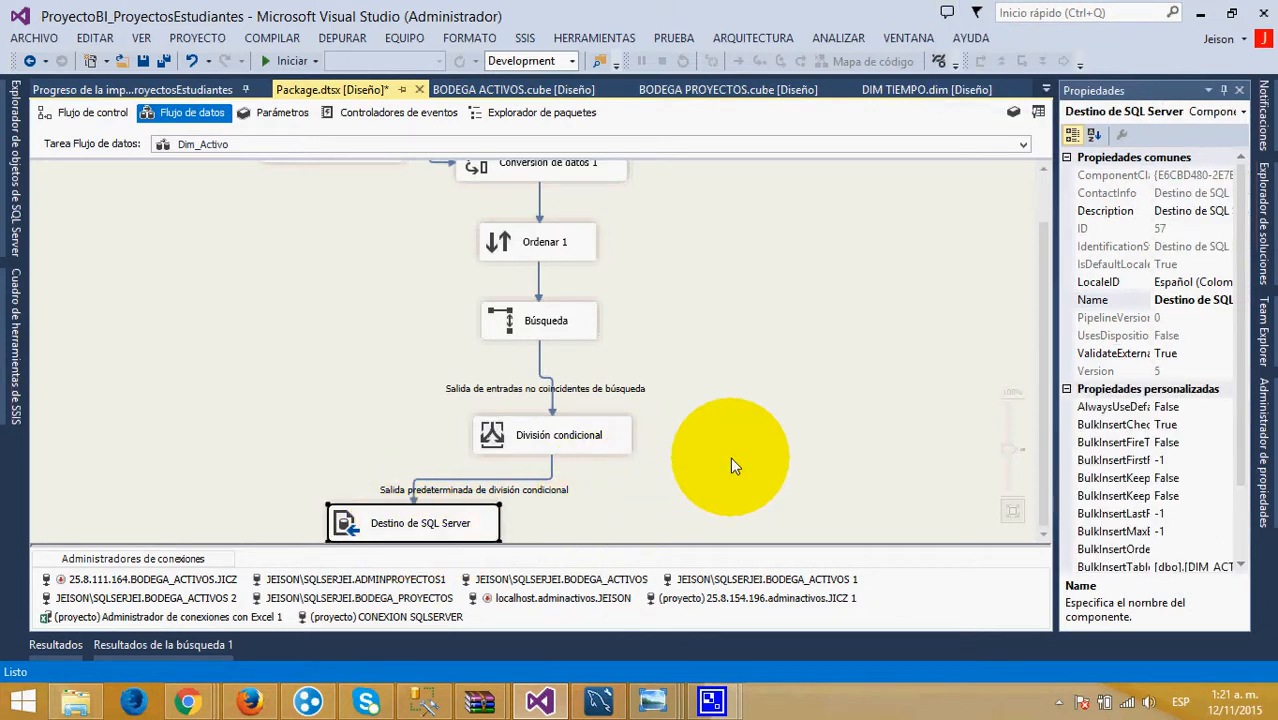
double_click(435, 521)
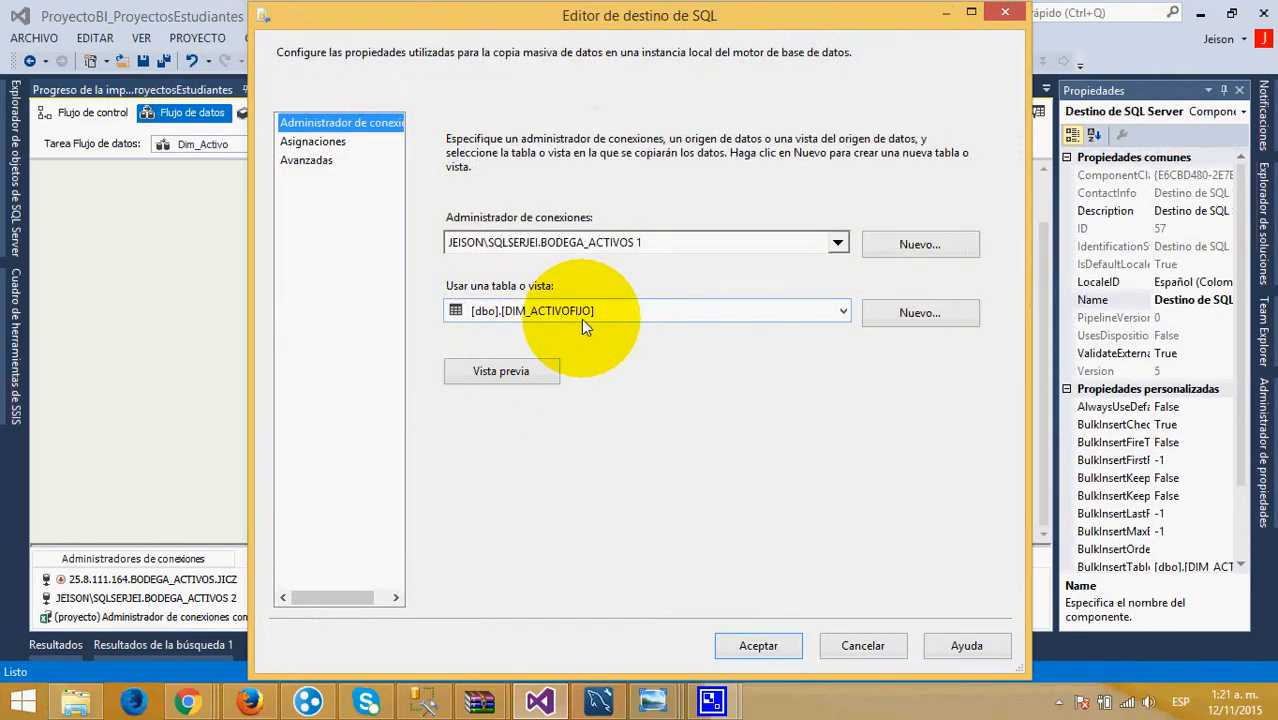
left_click(1008, 16)
scroll(390, 273, "up", 1)
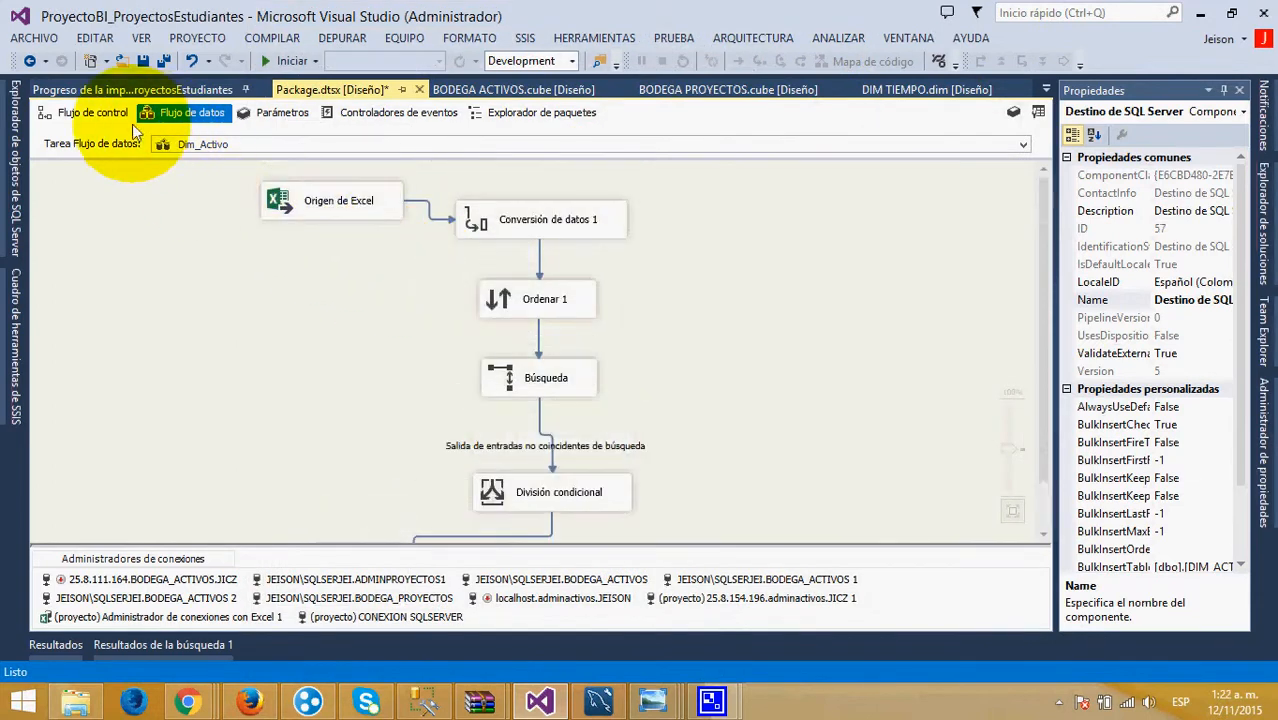
Open the Dimension Espacio Academico data flow and examine the SQL command of its Origen de MySql EspacioAcademico source
left_click(76, 108)
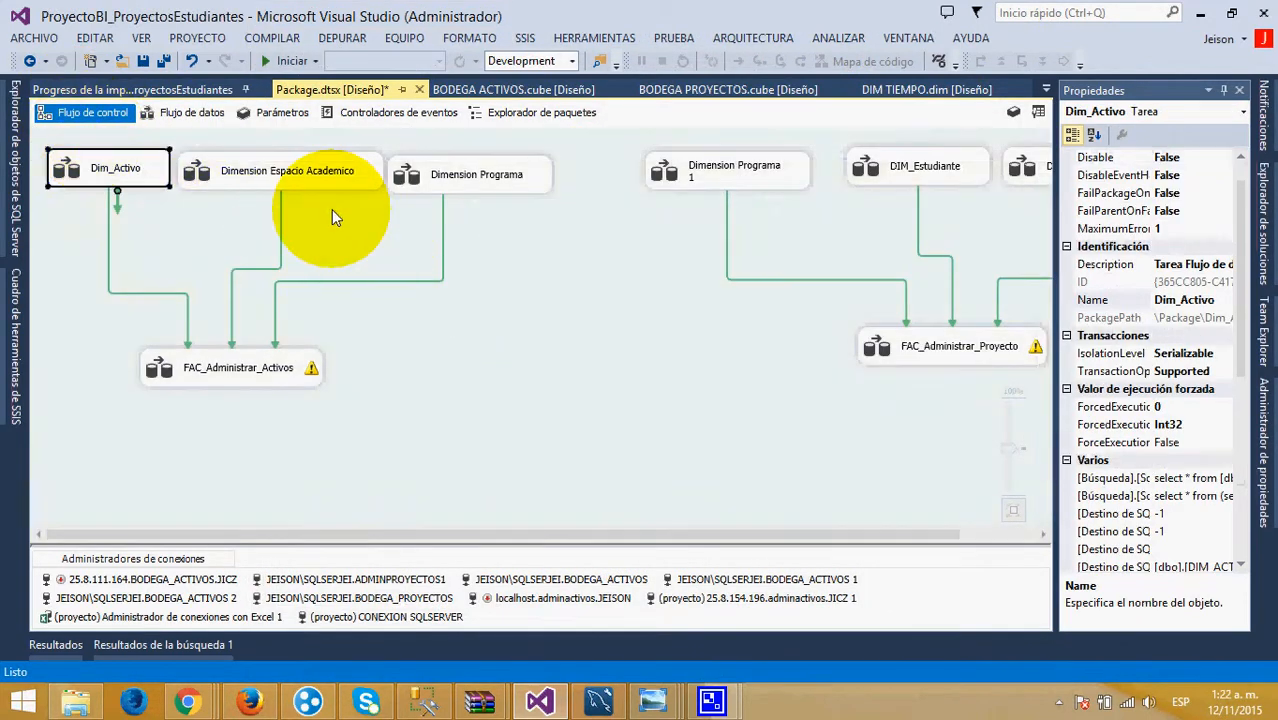
double_click(303, 176)
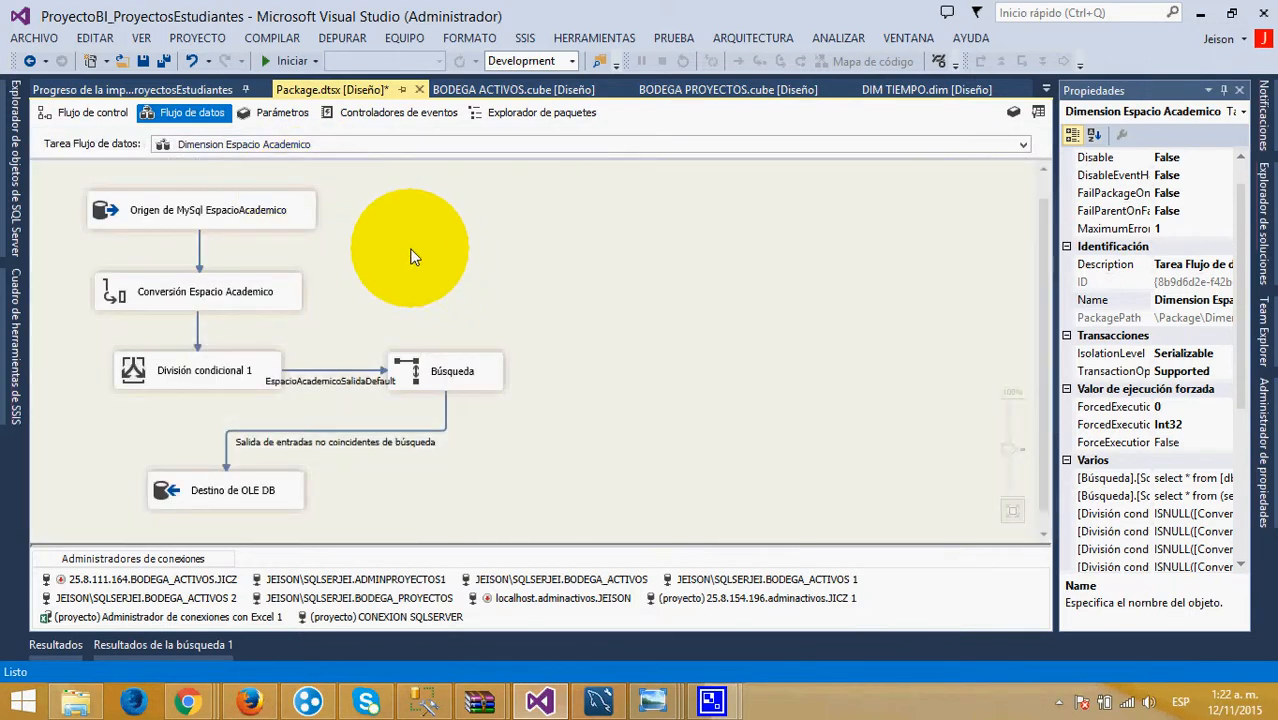
left_click(260, 218)
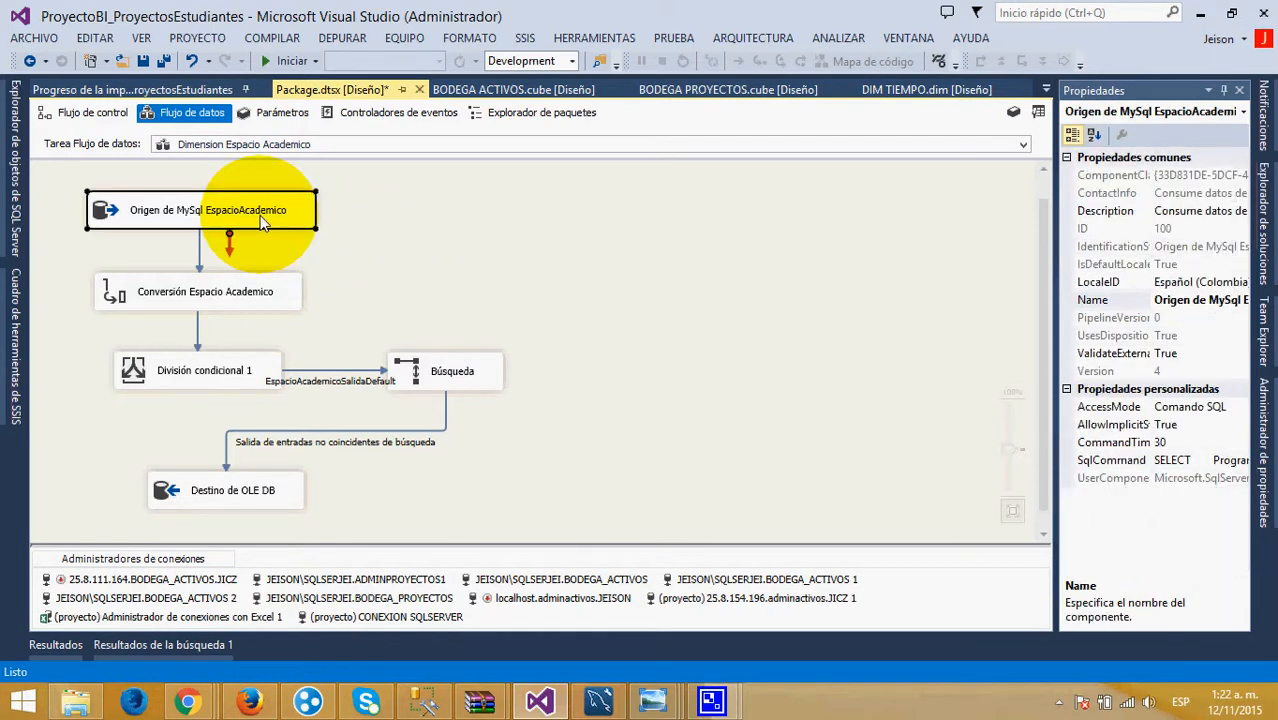
double_click(262, 222)
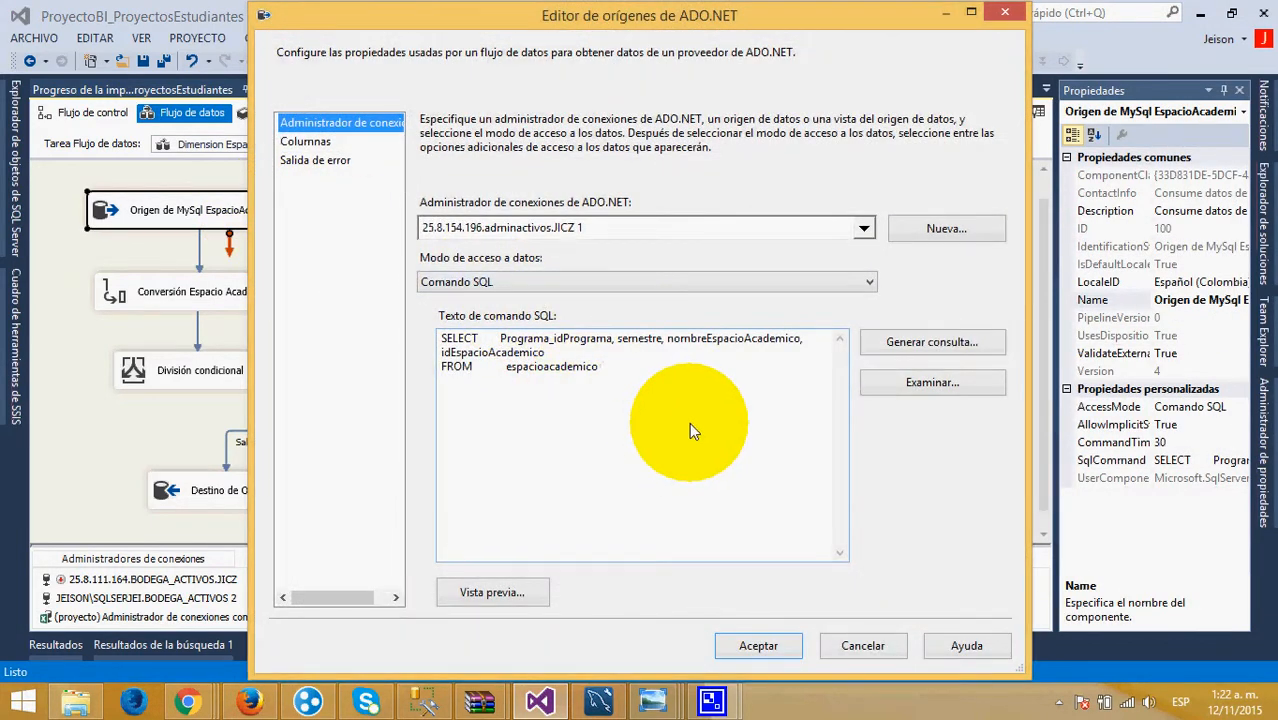
left_click_drag(600, 367, 446, 341)
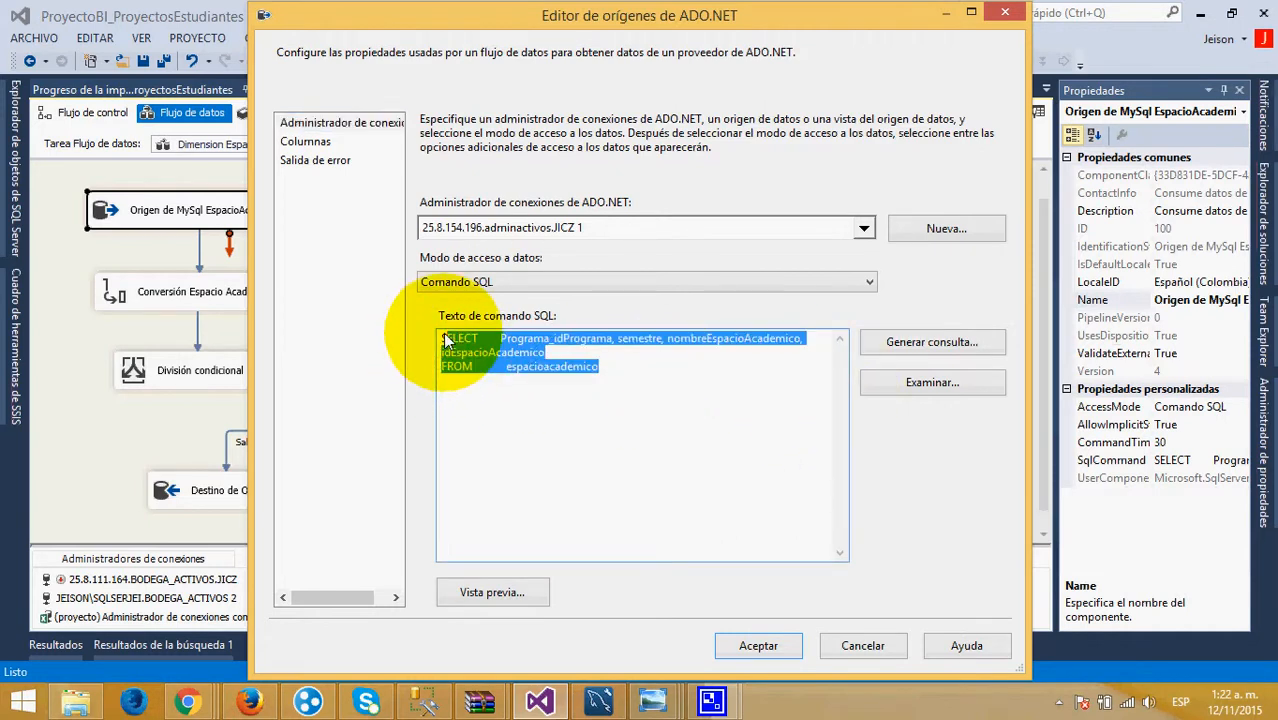
left_click(640, 408)
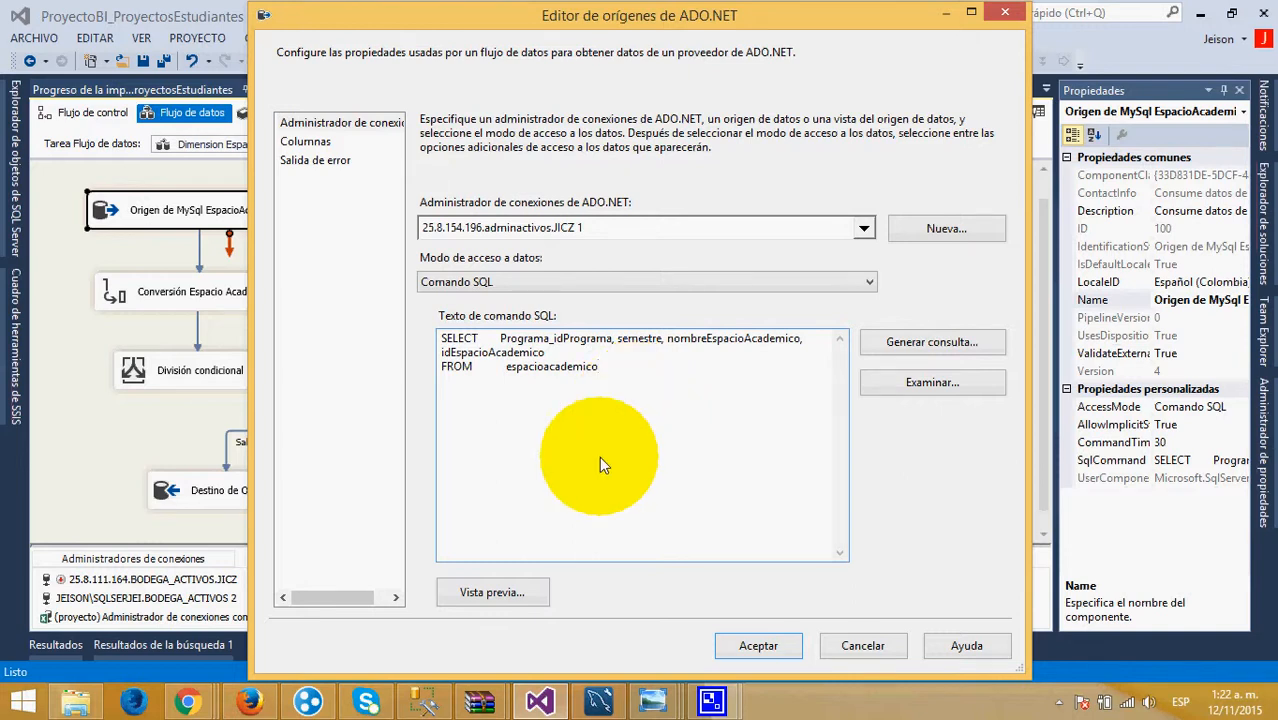
Preview the query rows of the Origen de MySql EspacioAcademico source, inspect its column mappings, and close the editor
left_click(495, 593)
left_click_drag(637, 188, 688, 189)
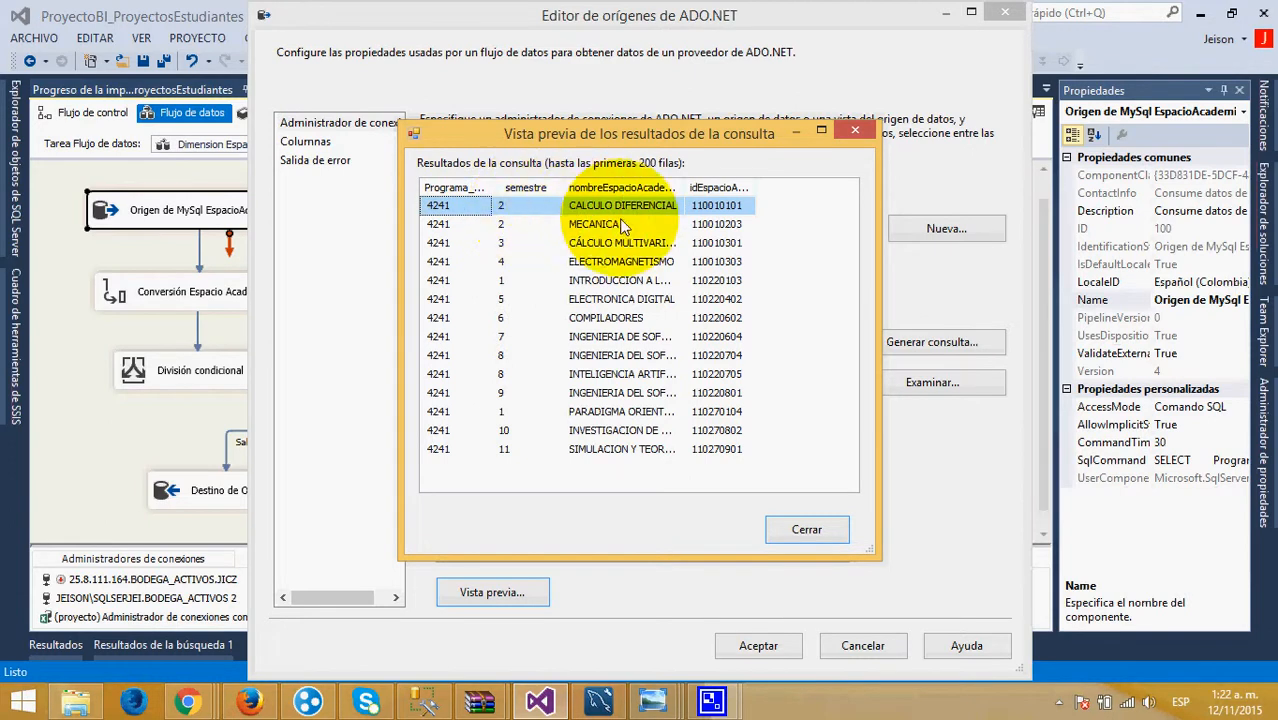
left_click(863, 133)
left_click(322, 144)
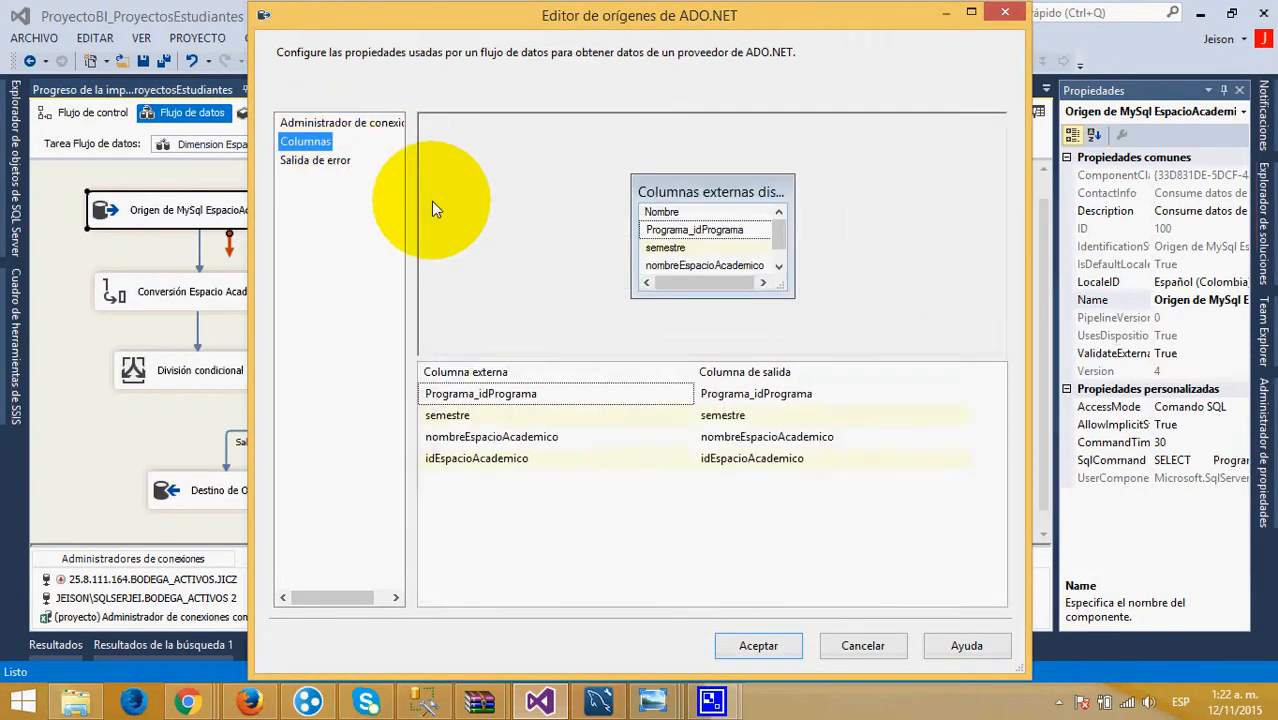
left_click(1002, 12)
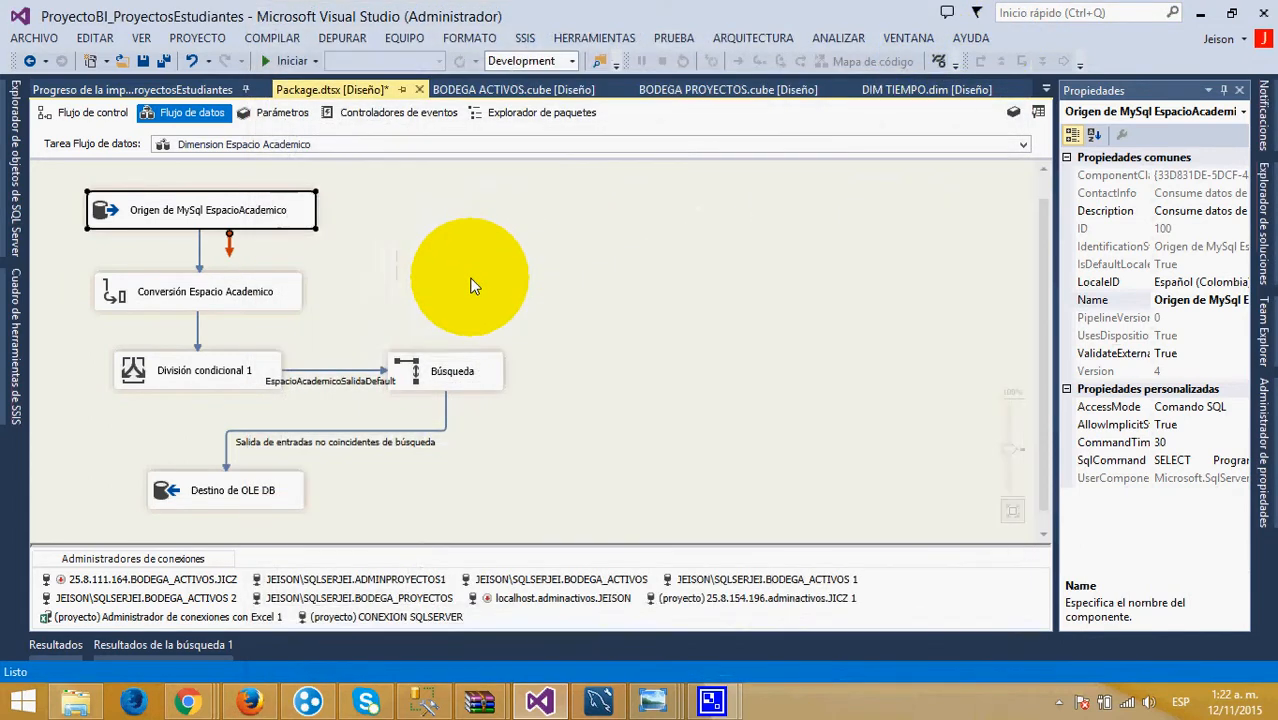
Go through the Conversión Espacio Academico, División condicional 1 and Búsqueda transformations of the data flow, selecting each in order
left_click(466, 280)
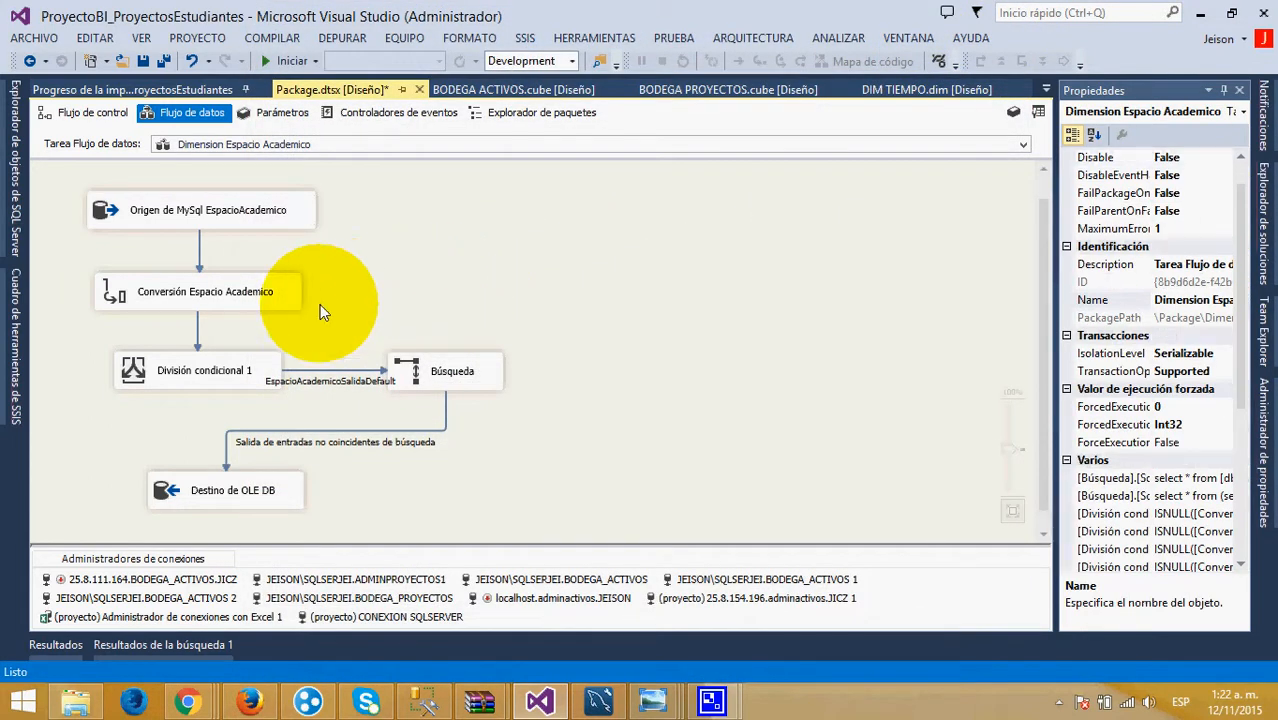
left_click(253, 300)
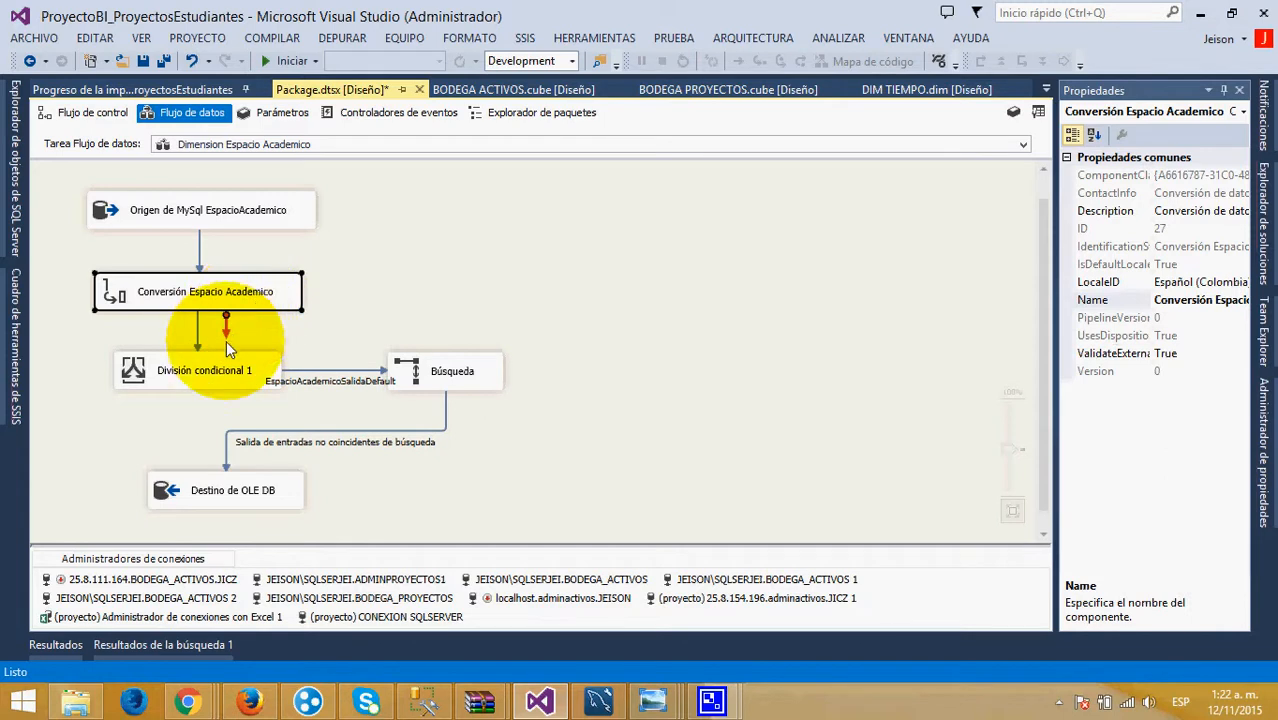
left_click(197, 374)
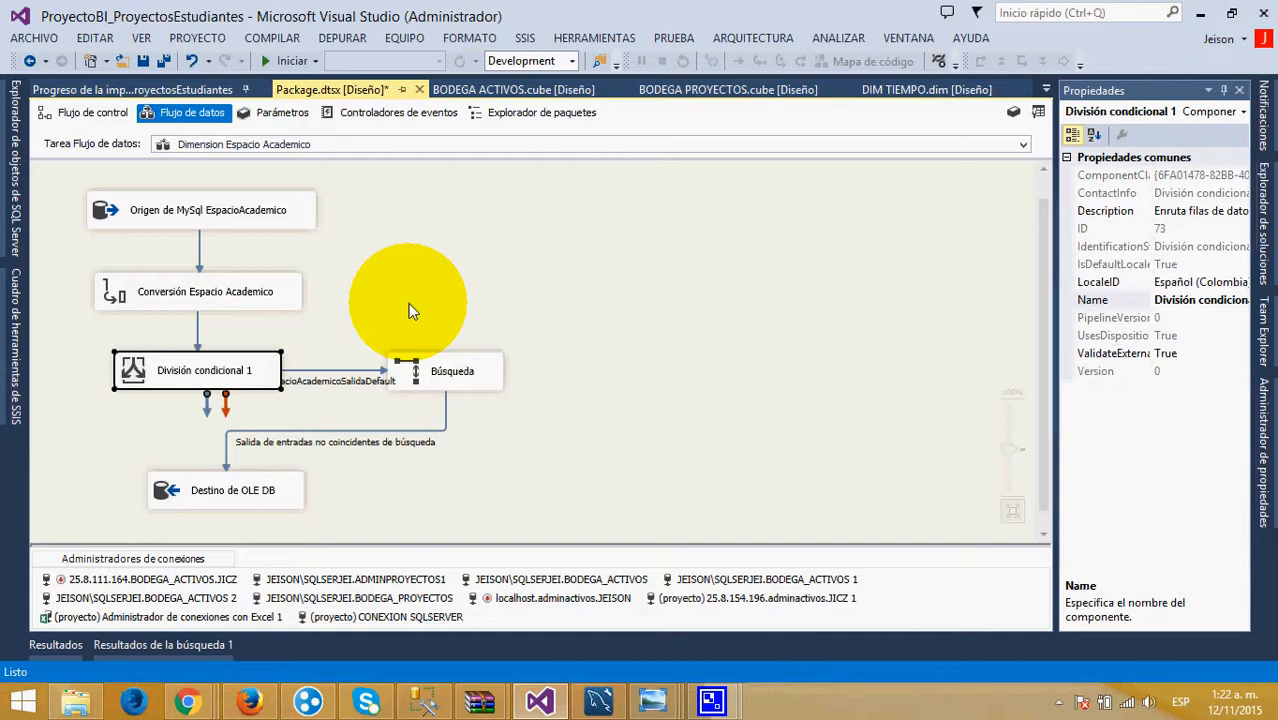
left_click(445, 368)
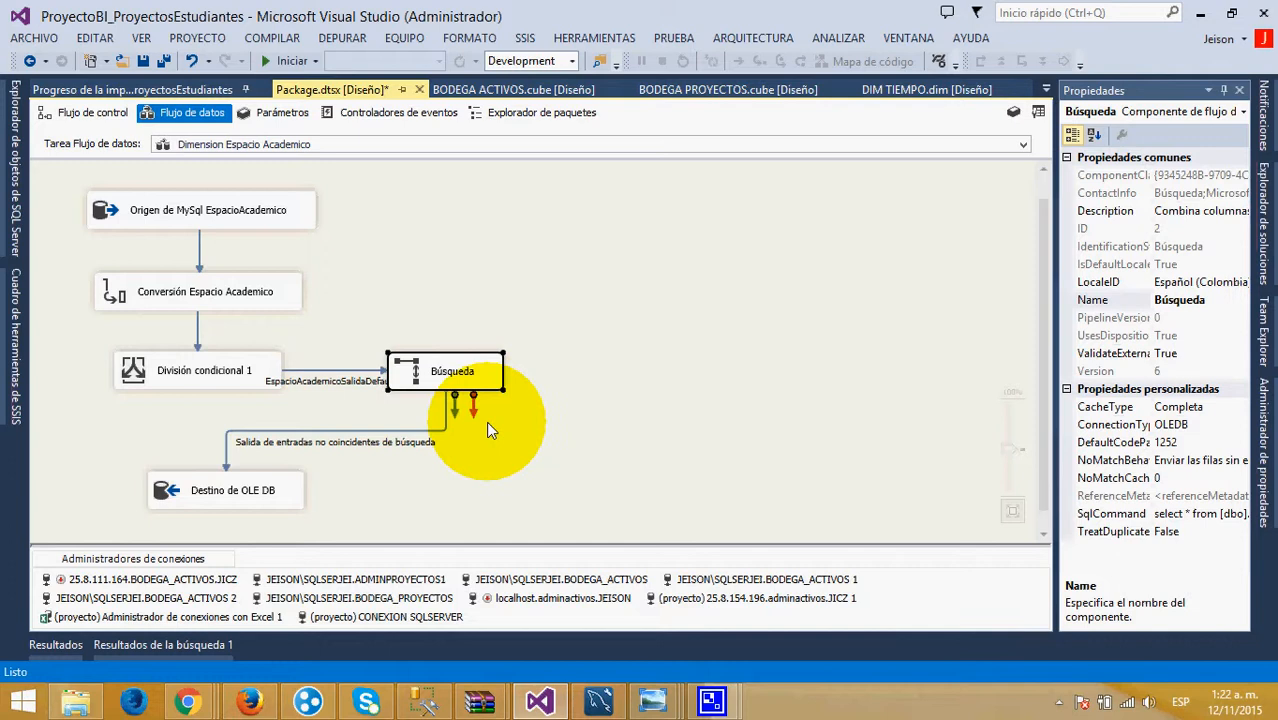
Check the connection and target table of the Destino de OLE DB component, and close its editor
left_click(265, 493)
double_click(265, 493)
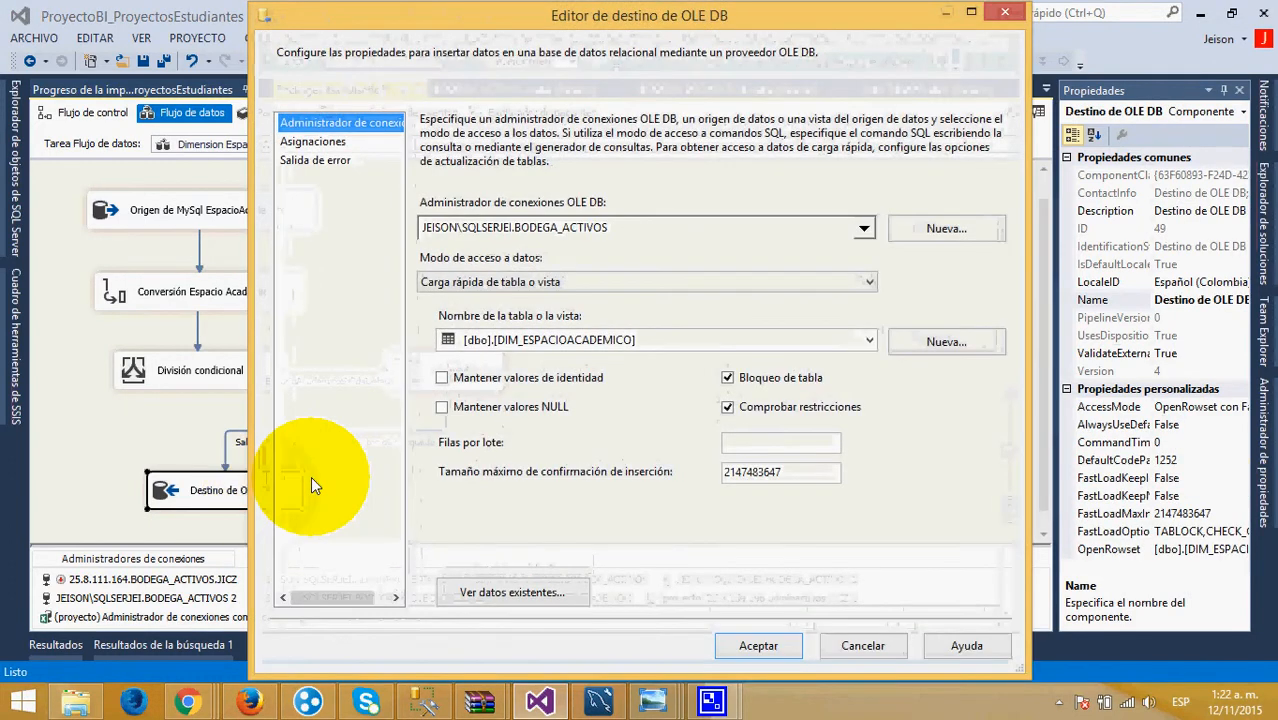
left_click(1098, 17)
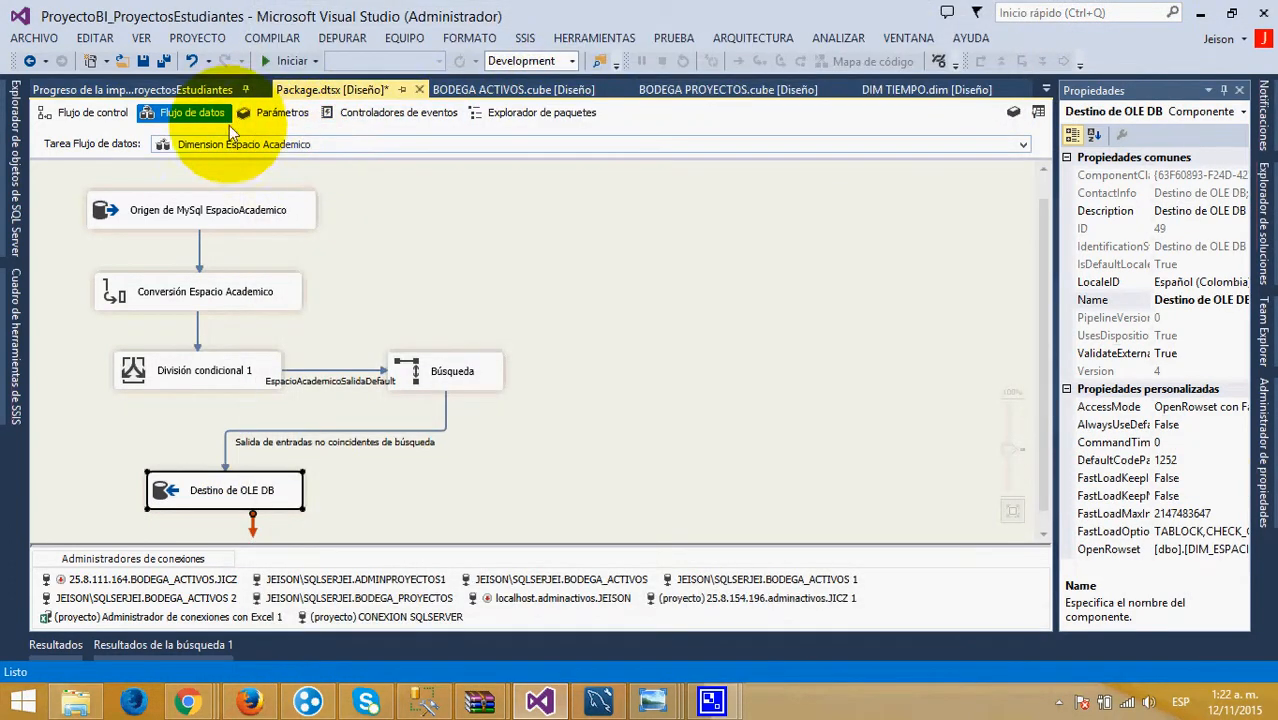
Review the Dimension Programa data flow from its MySQL source to its destination, and return to the control flow
left_click(97, 117)
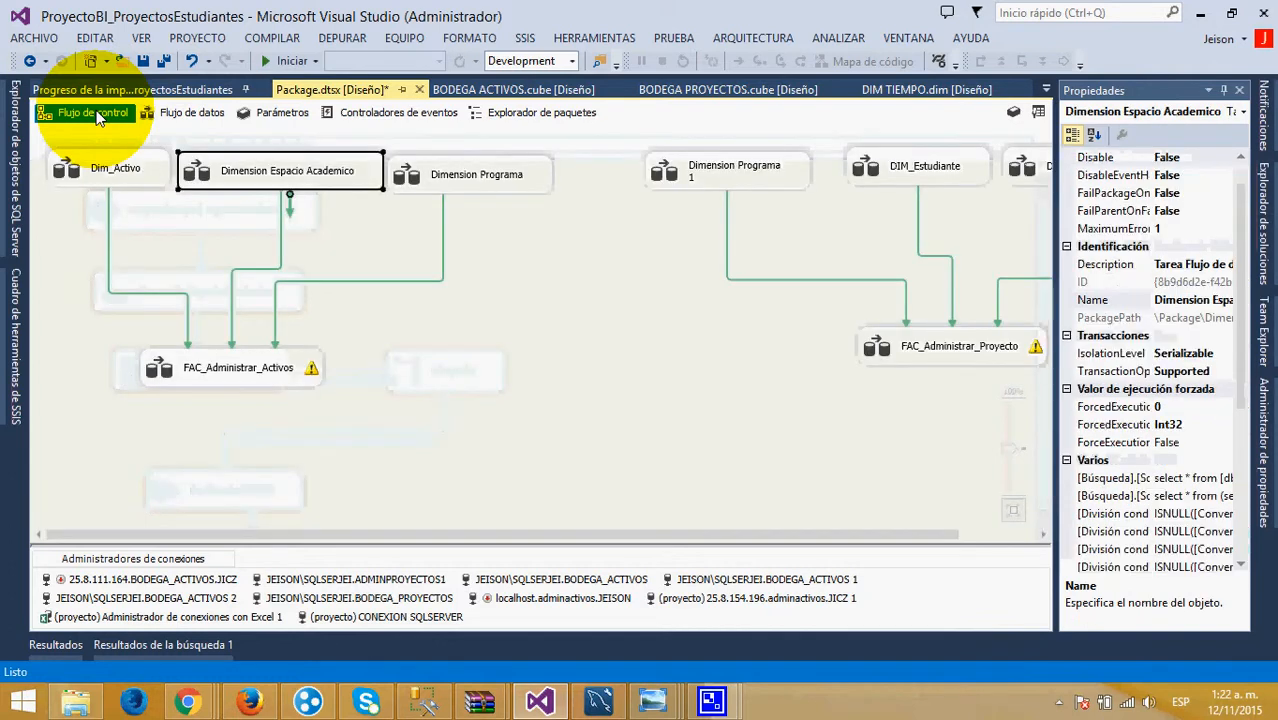
left_click(506, 174)
double_click(506, 175)
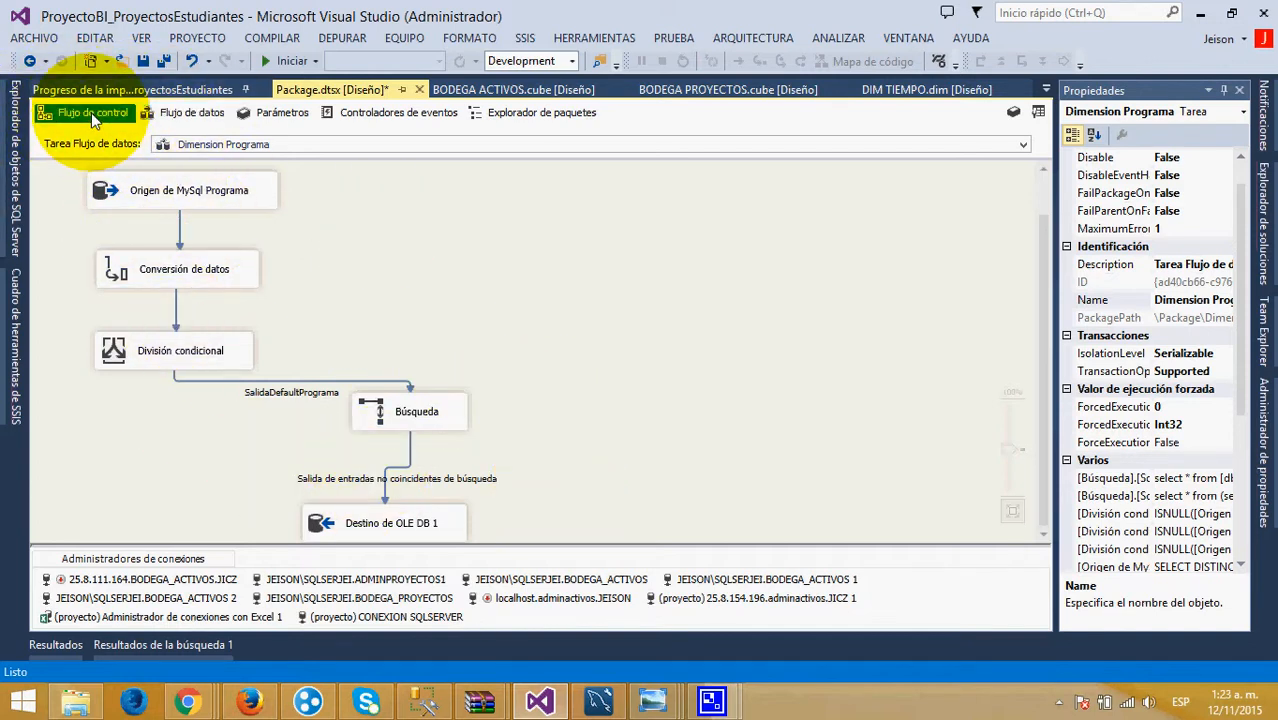
left_click(93, 114)
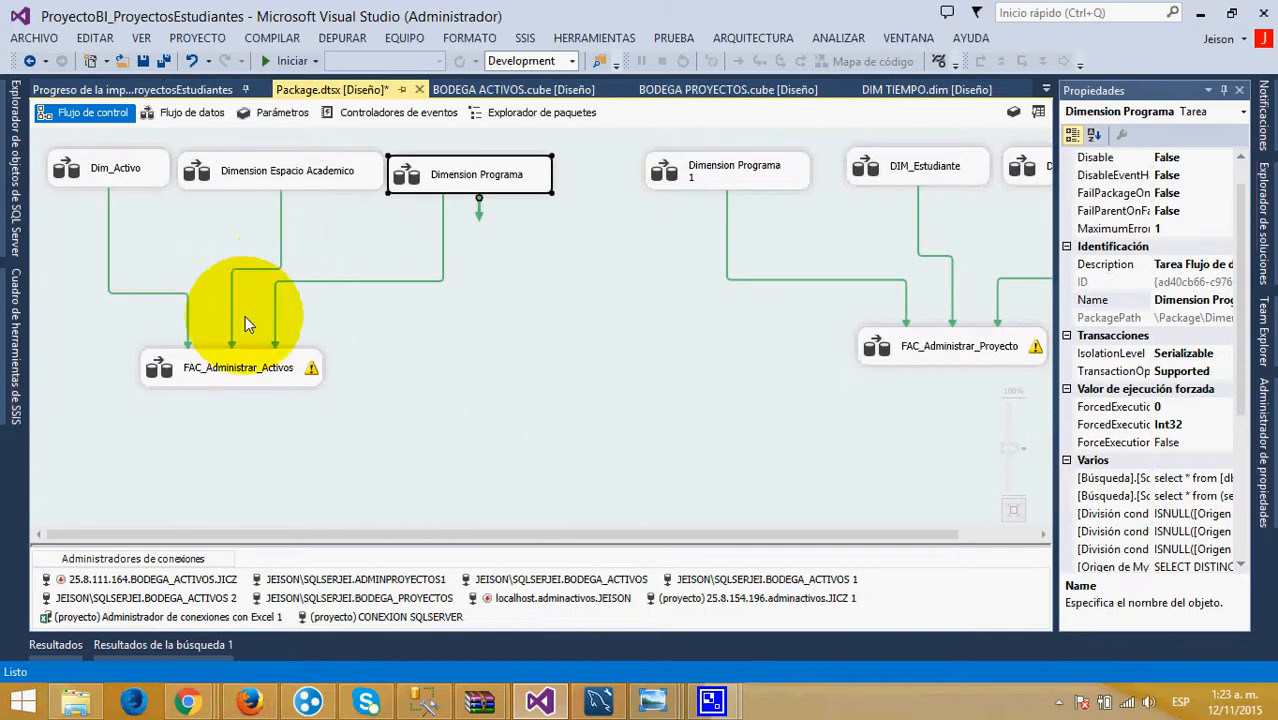
Open the FAC_Administrar_Activos fact table's data flow and look over its sources and merge joins
left_click(478, 341)
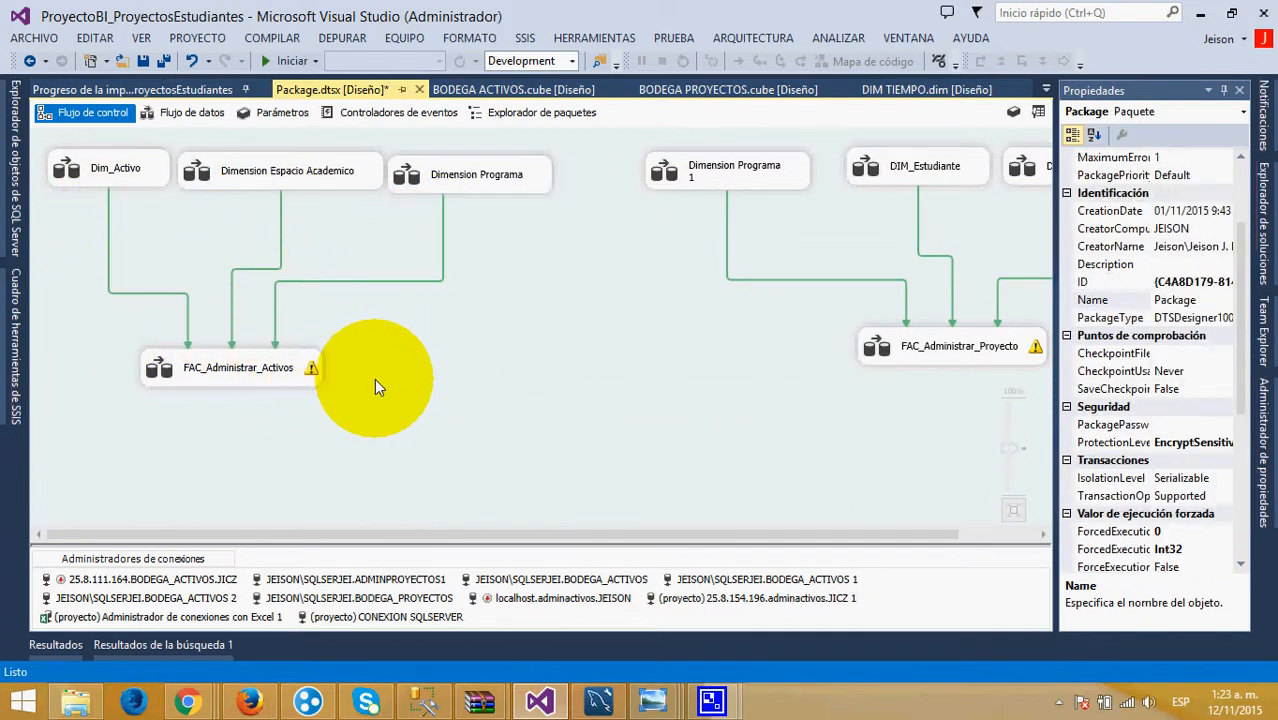
mouse_move(215, 363)
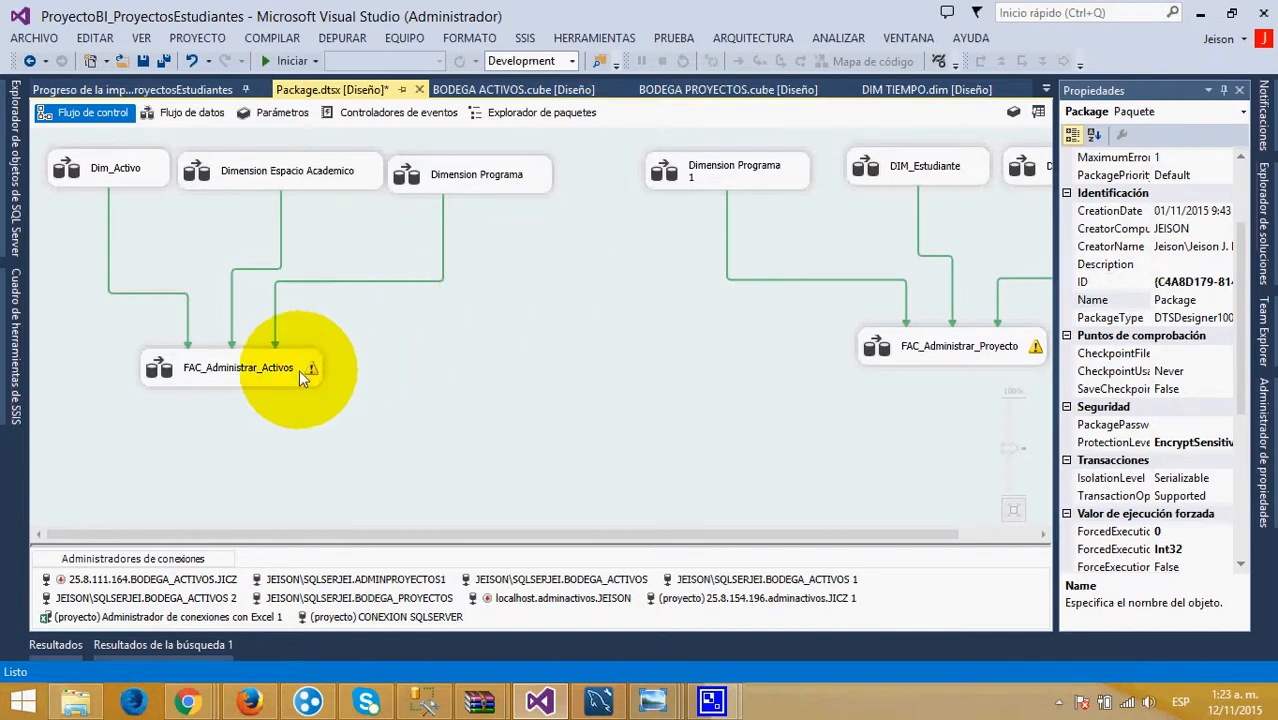
double_click(248, 372)
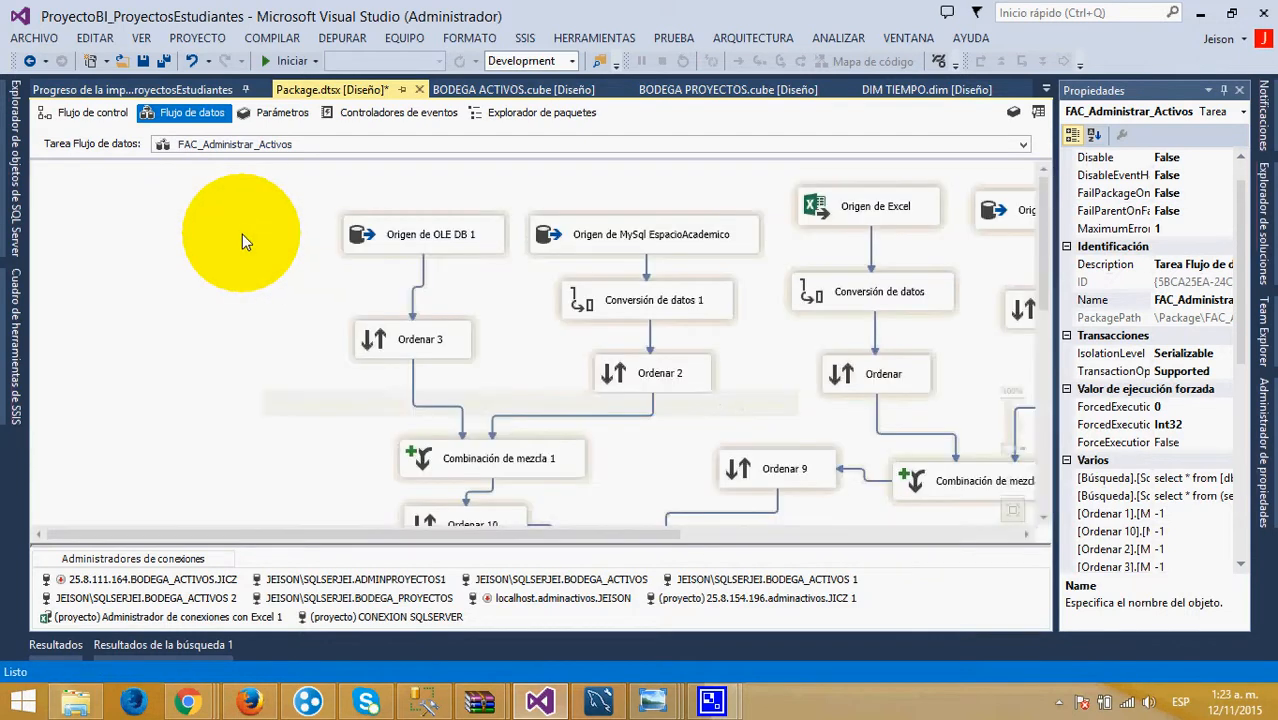
left_click_drag(487, 538, 267, 557)
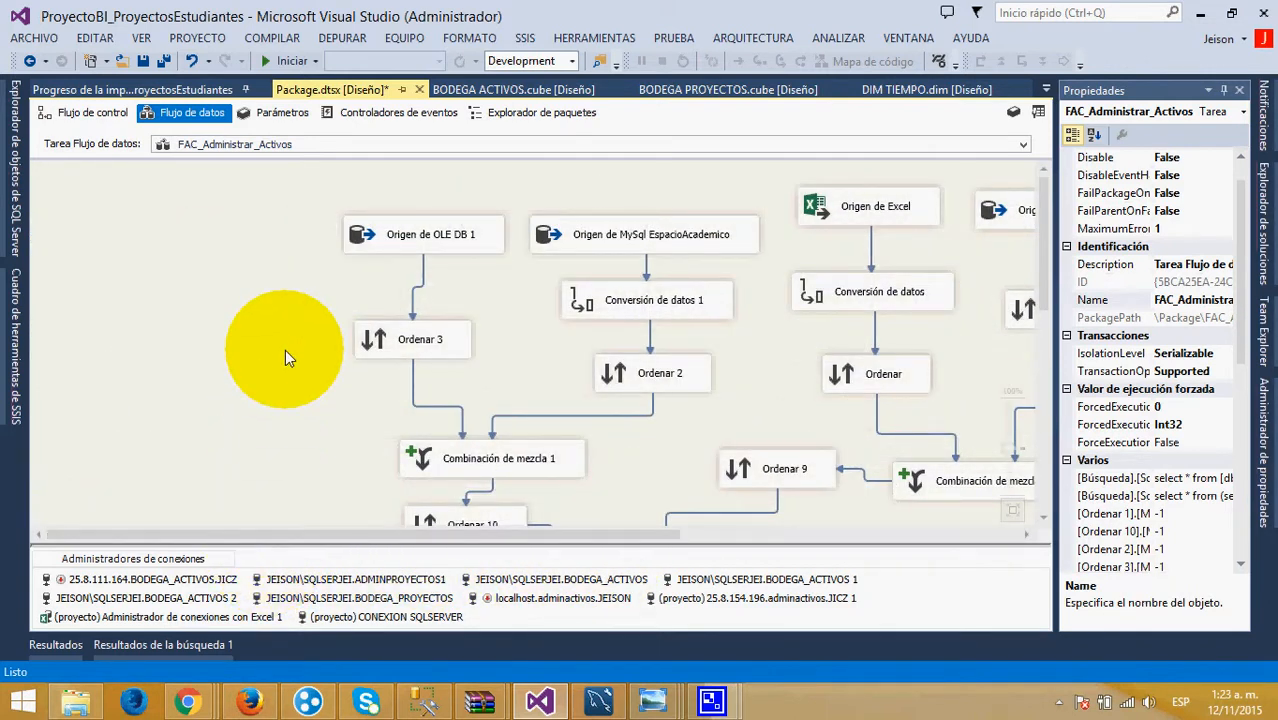
Check the connection and source table of Origen de OLE DB 1 in the FAC_Administrar_Activos flow, and close its editor
left_click(413, 248)
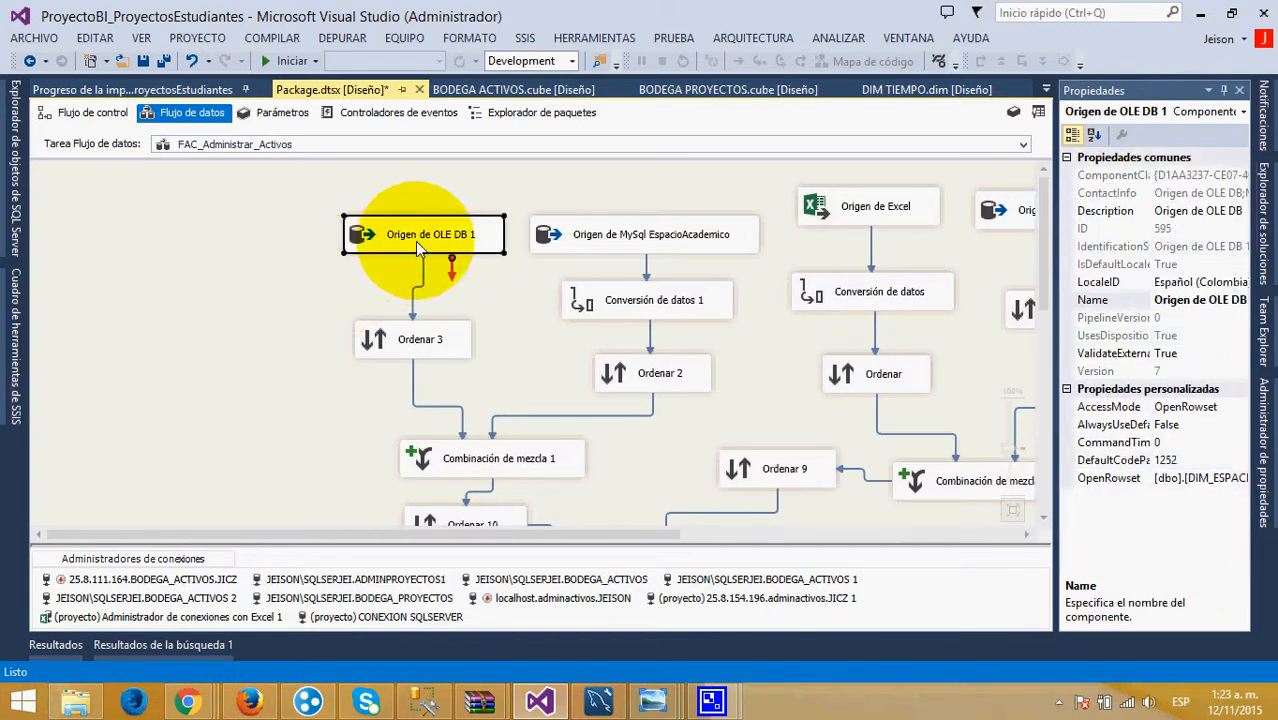
left_click(630, 240)
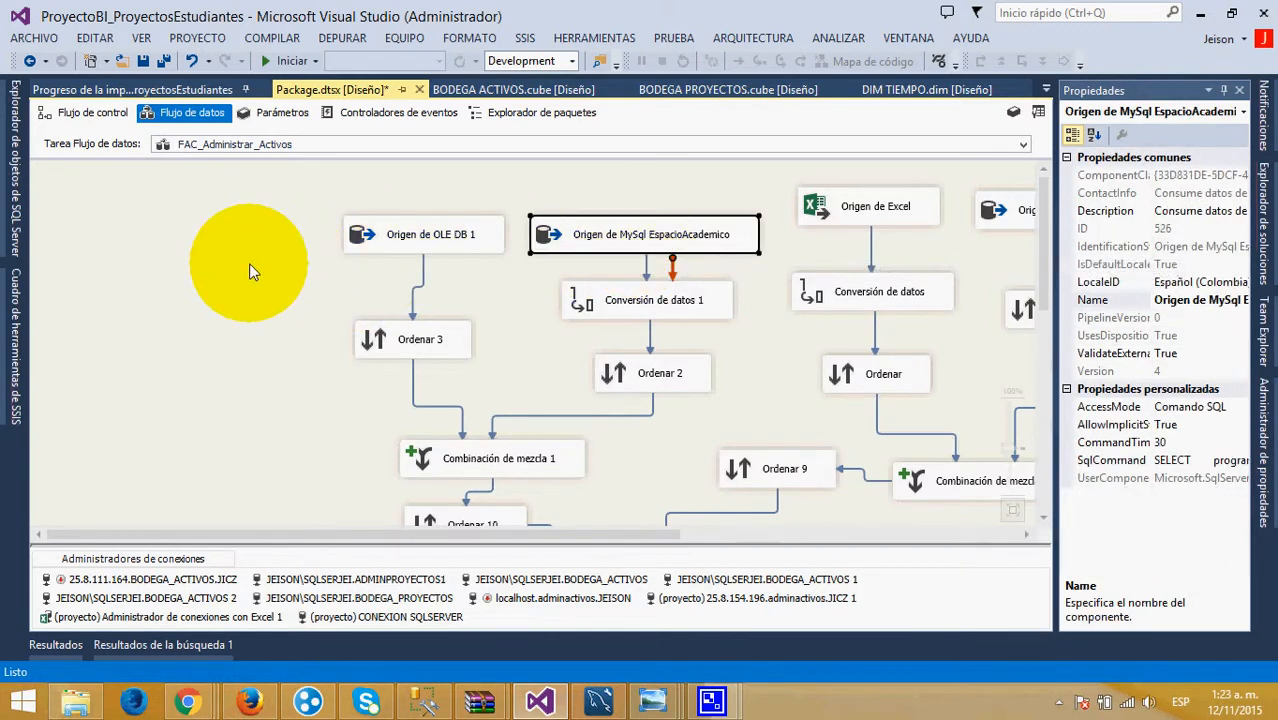
scroll(249, 267, "down", 1)
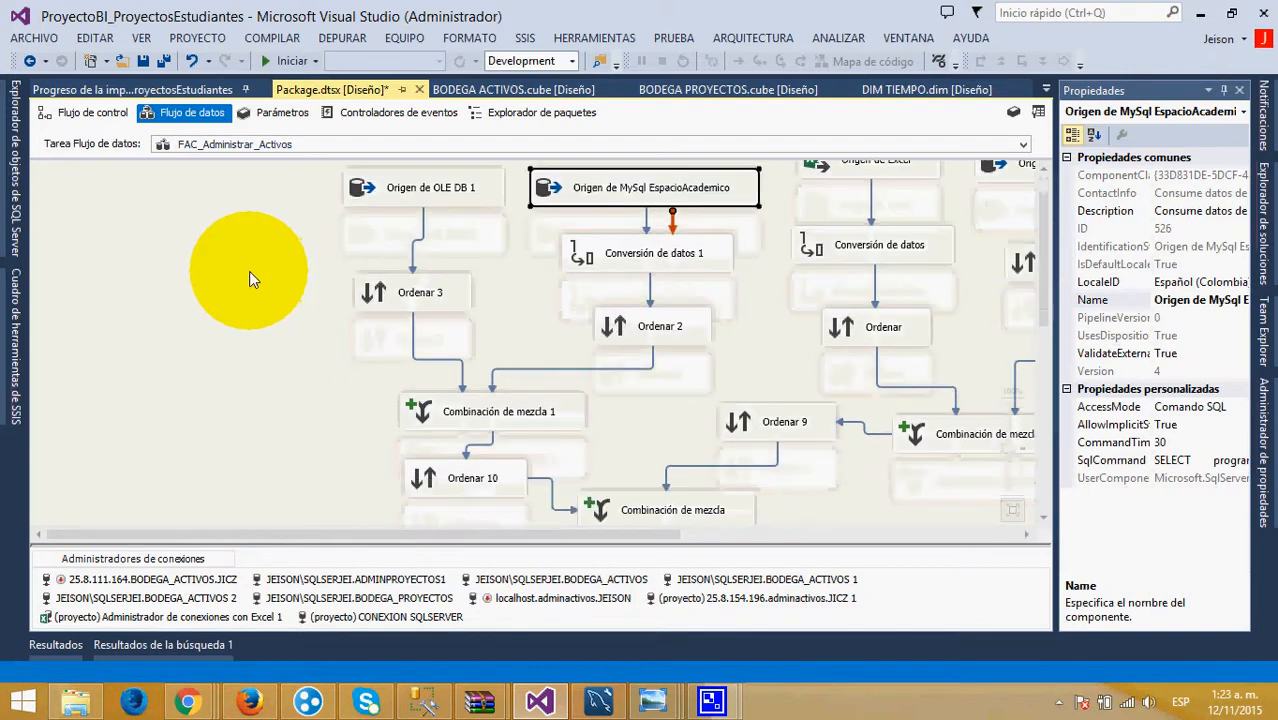
left_click(456, 202)
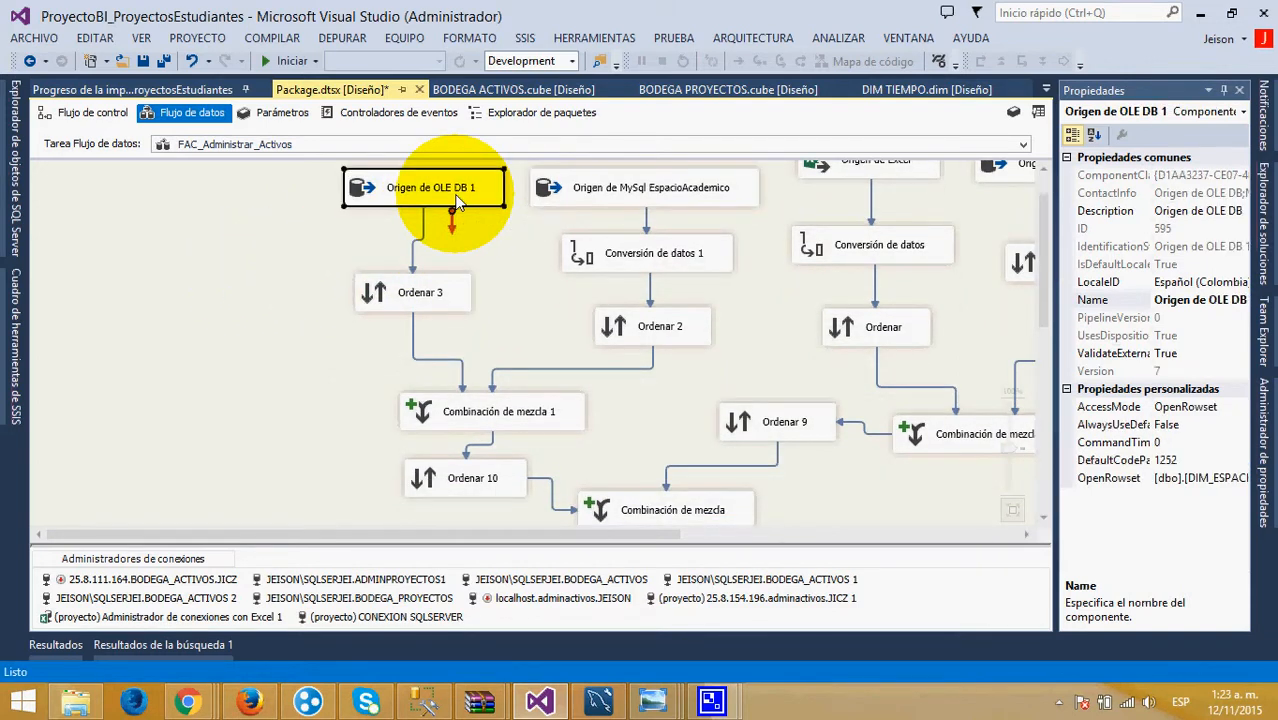
double_click(456, 202)
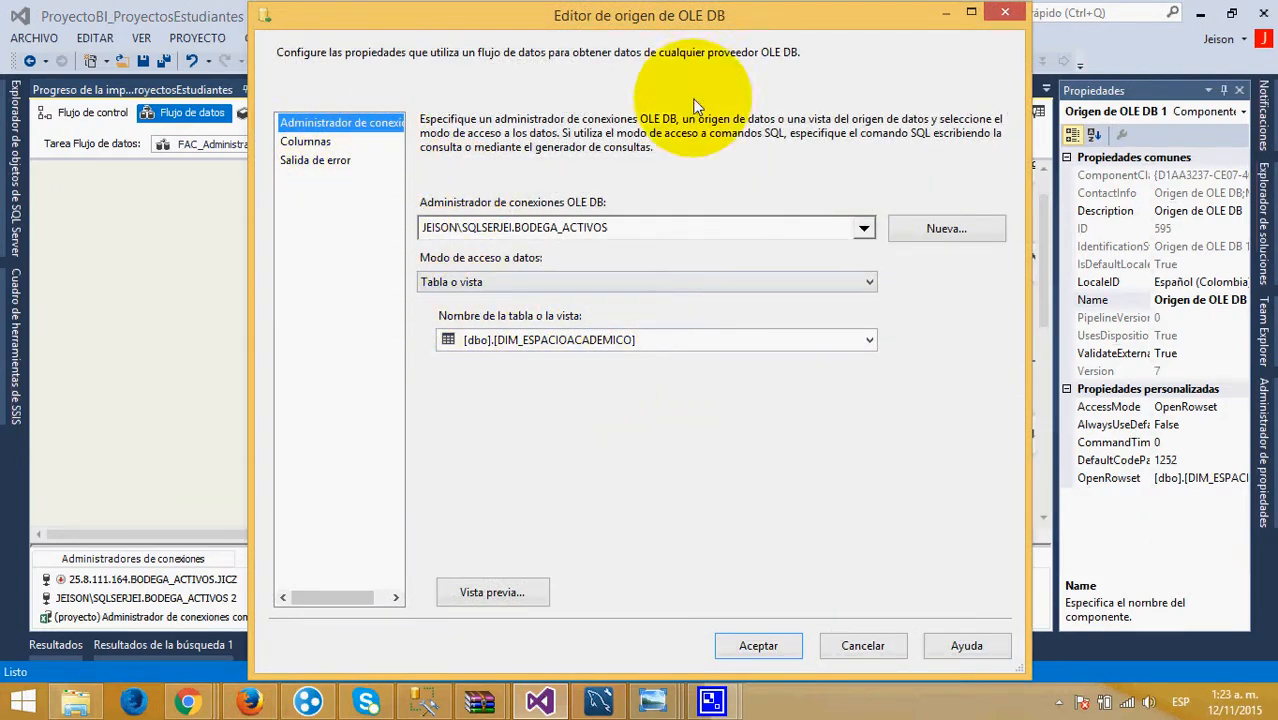
left_click(1006, 14)
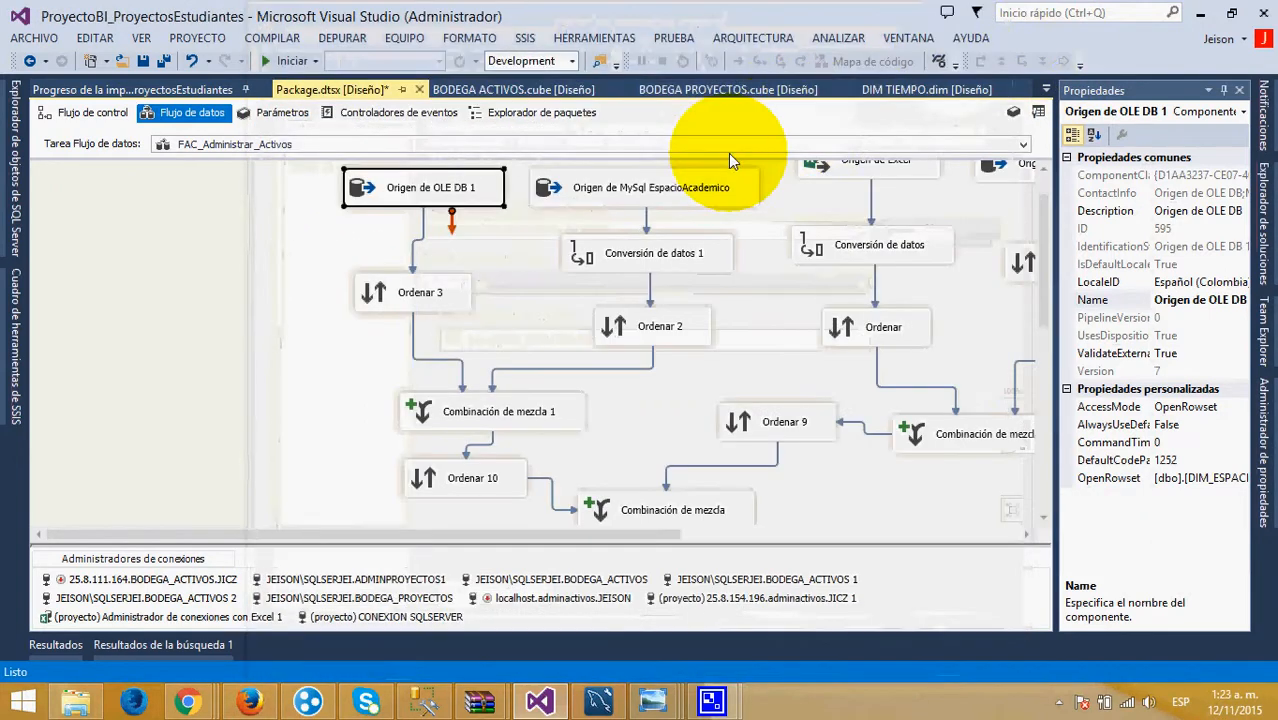
Check the connection and SQL query of the Origen de MySql EspacioAcademico source, and close its editor
double_click(665, 189)
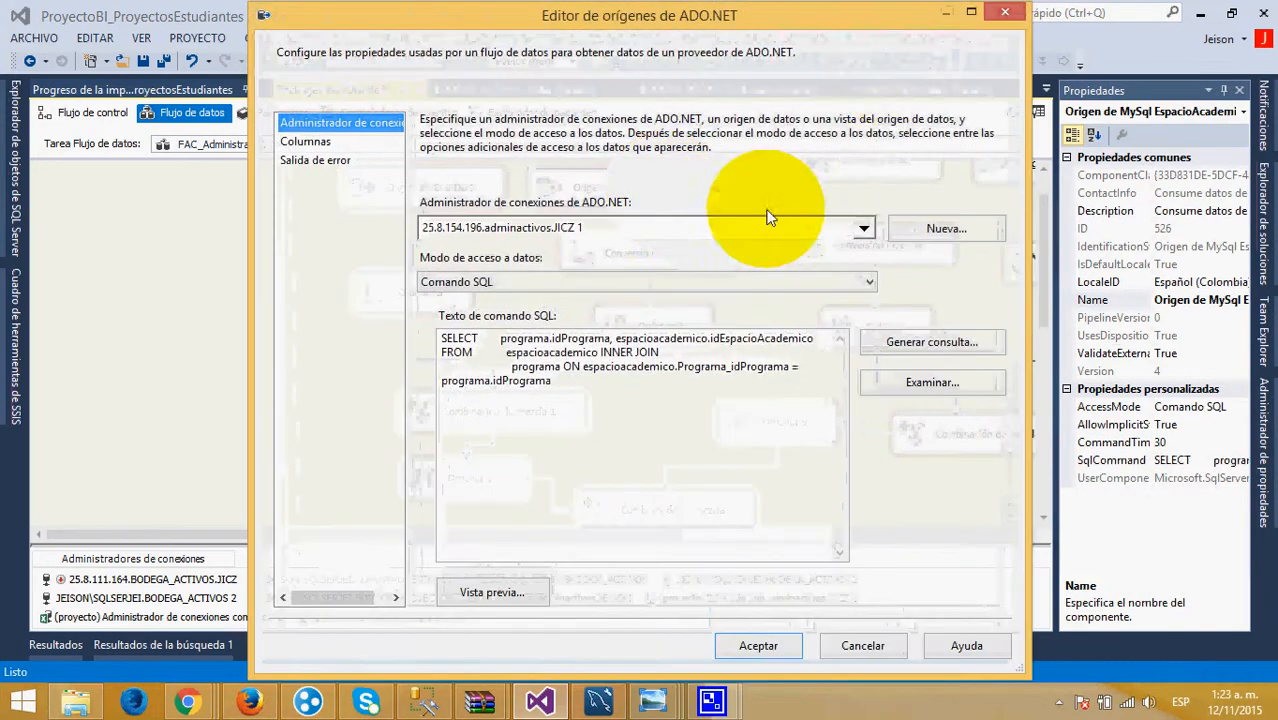
left_click(1006, 14)
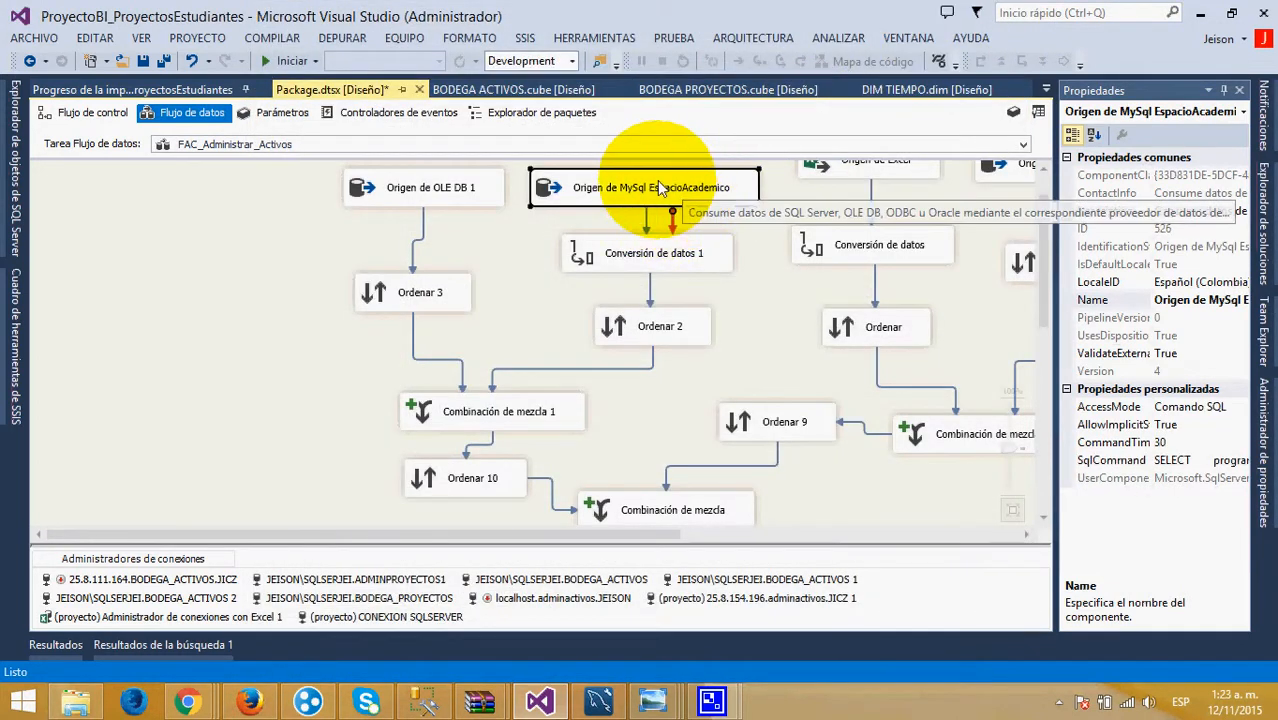
left_click(441, 196)
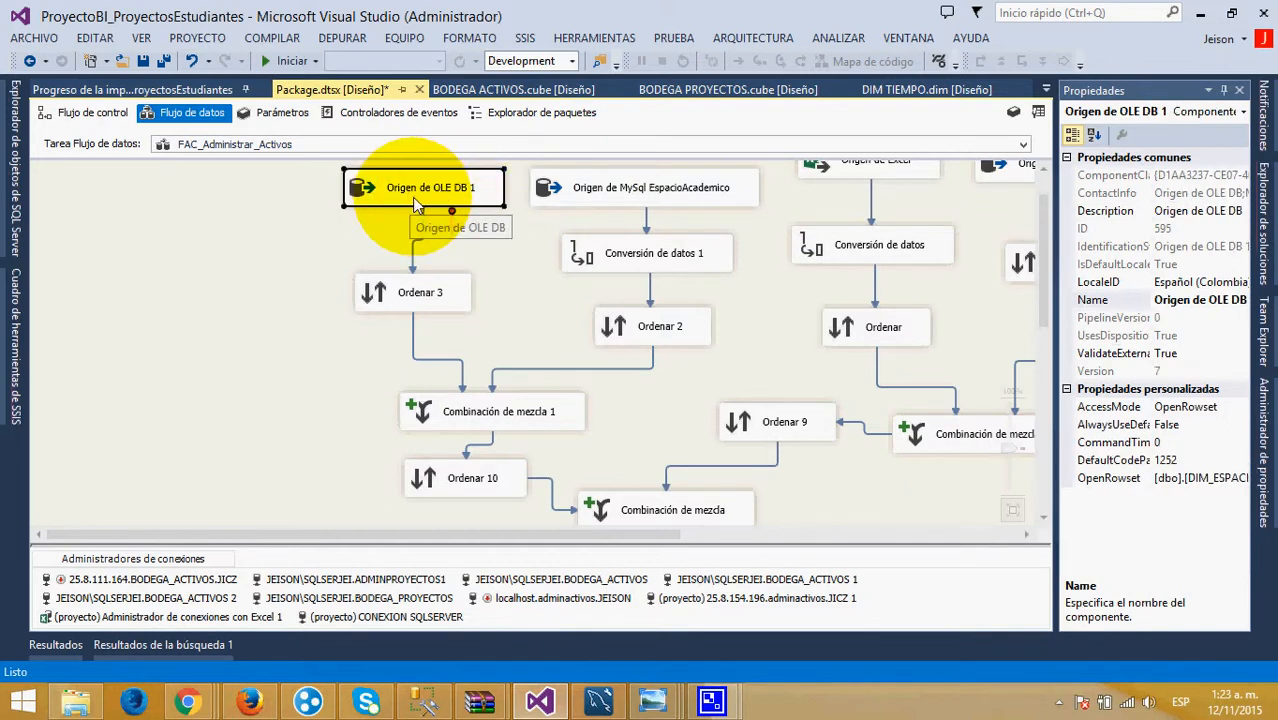
left_click(521, 304)
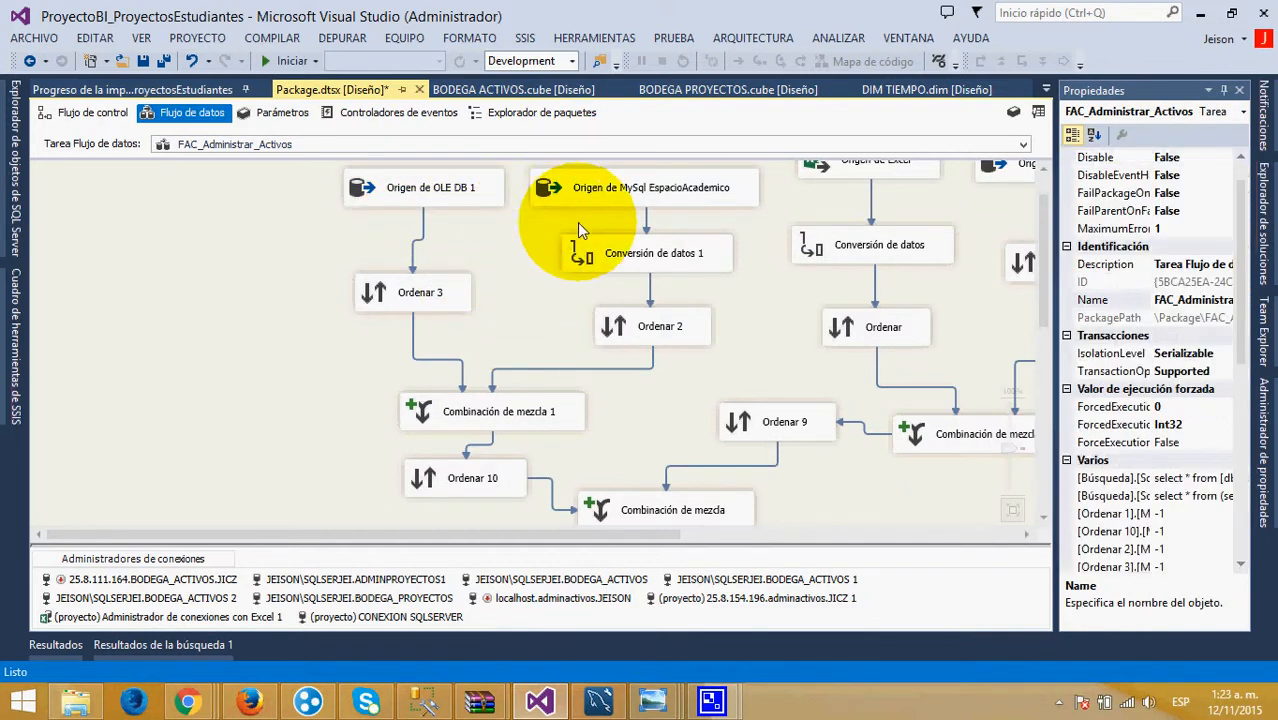
Check the converted columns and data types in the Conversión de datos 1 transformation, and close its editor
double_click(650, 254)
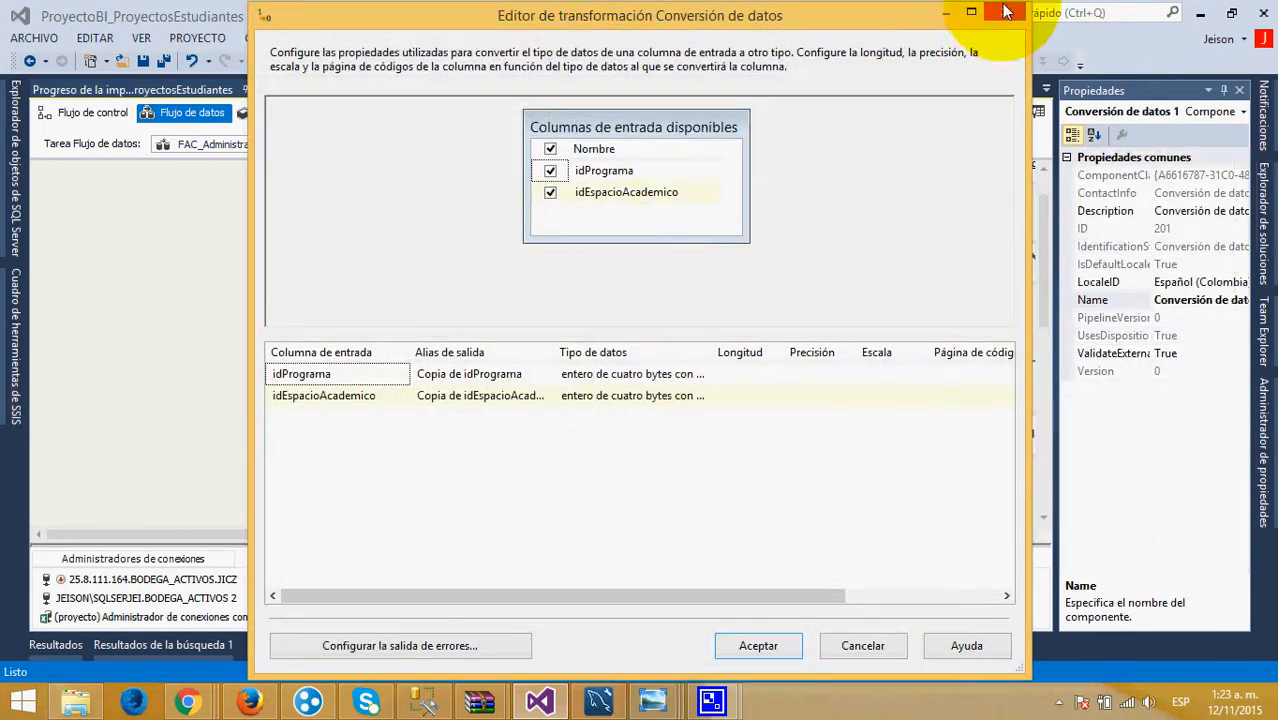
left_click(1005, 17)
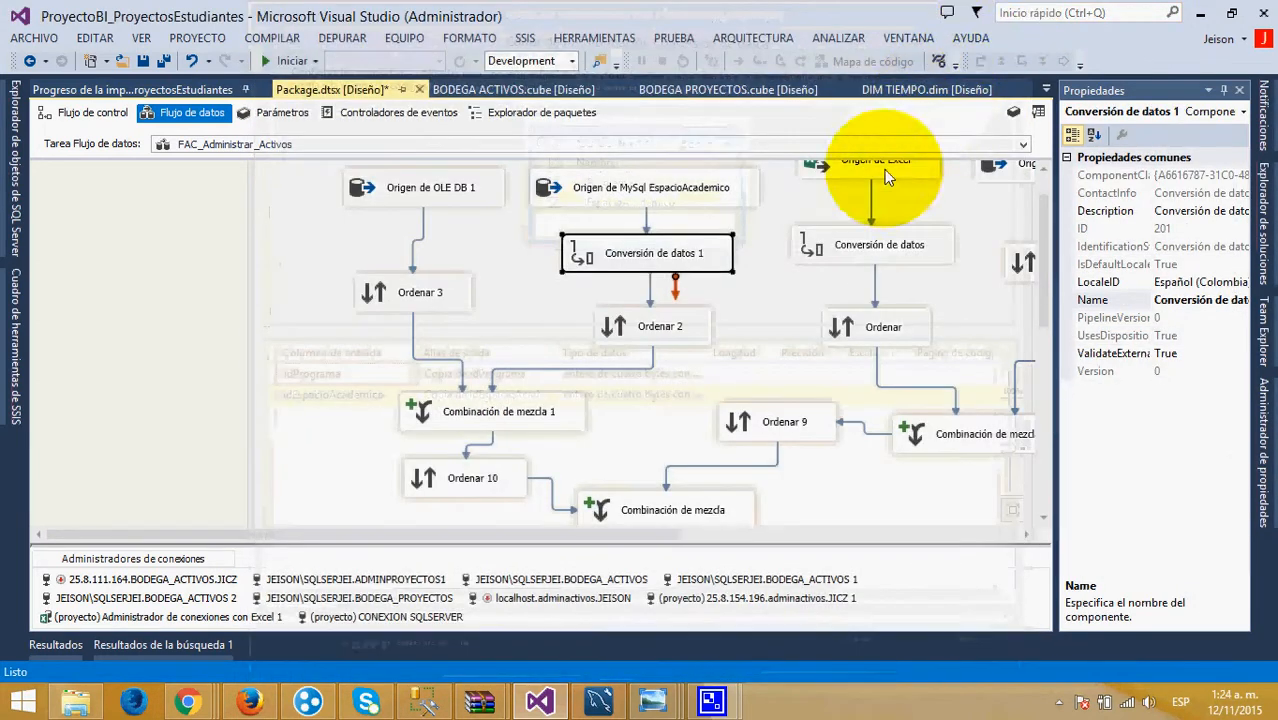
left_click(762, 322)
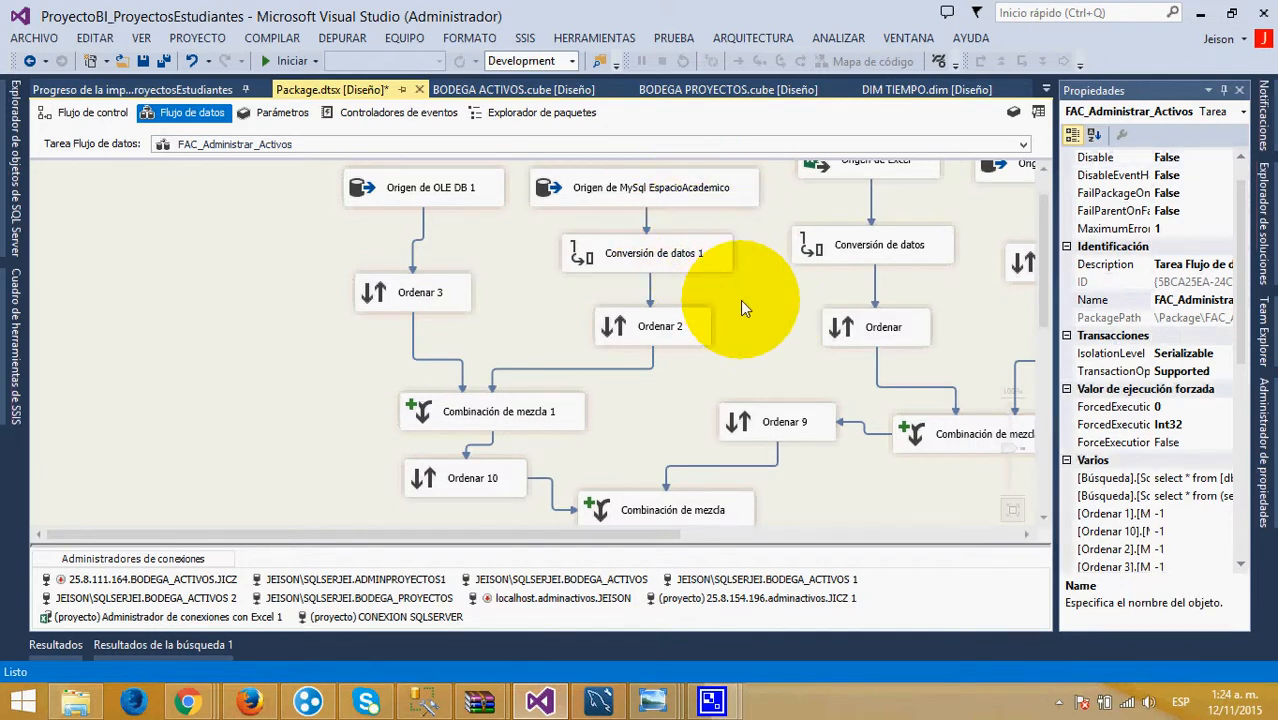
Check the sort columns and their order in the Ordenar 3 transformation, and close its editor
left_click(633, 322)
left_click(450, 292)
left_click(665, 337)
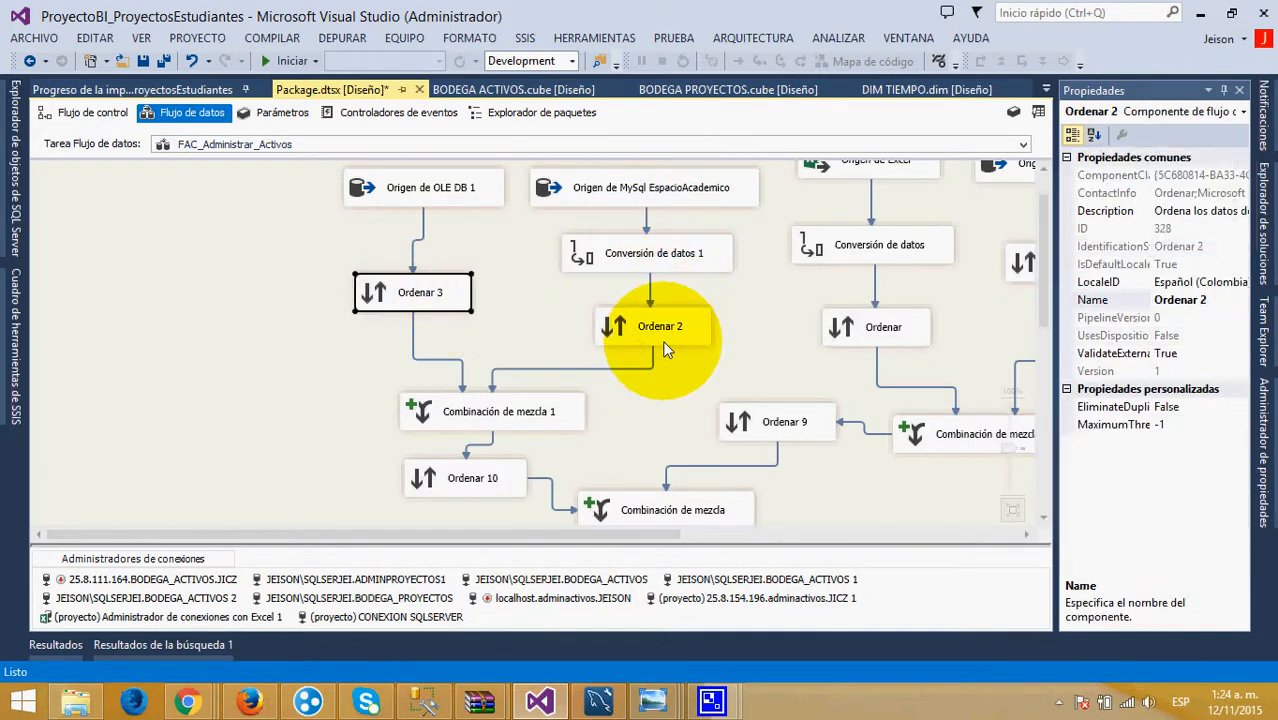
double_click(434, 300)
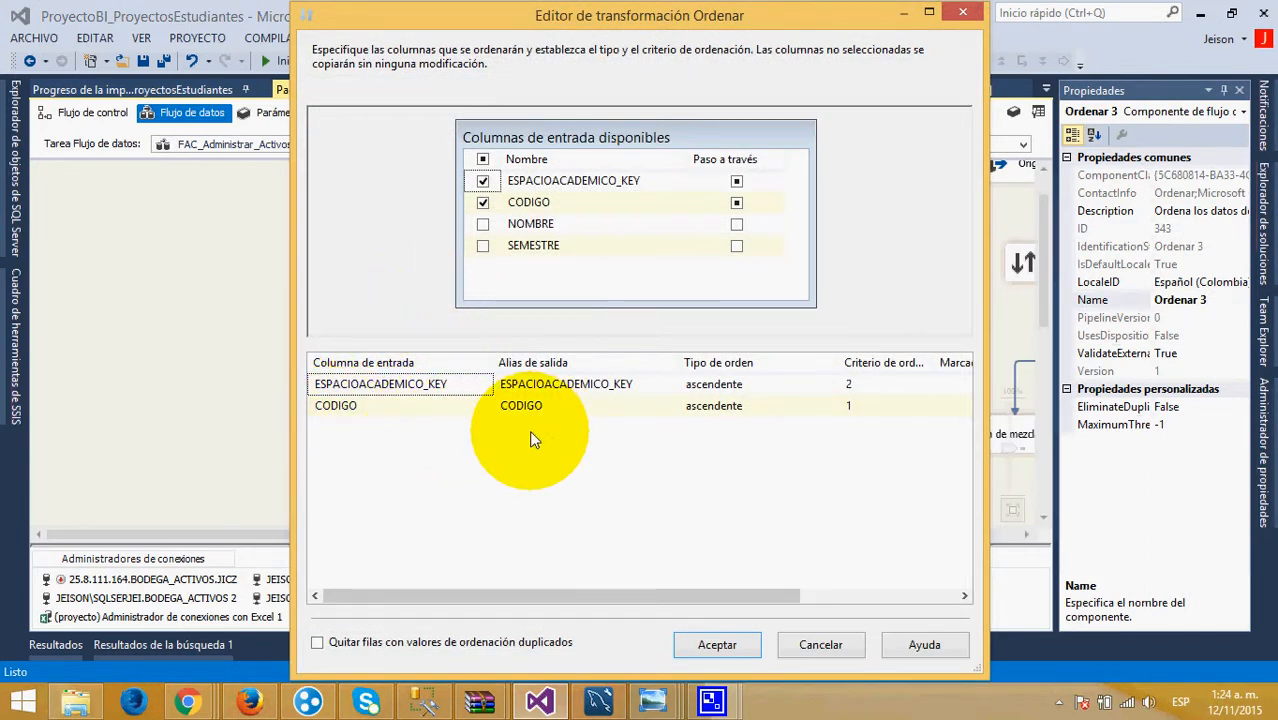
left_click(968, 15)
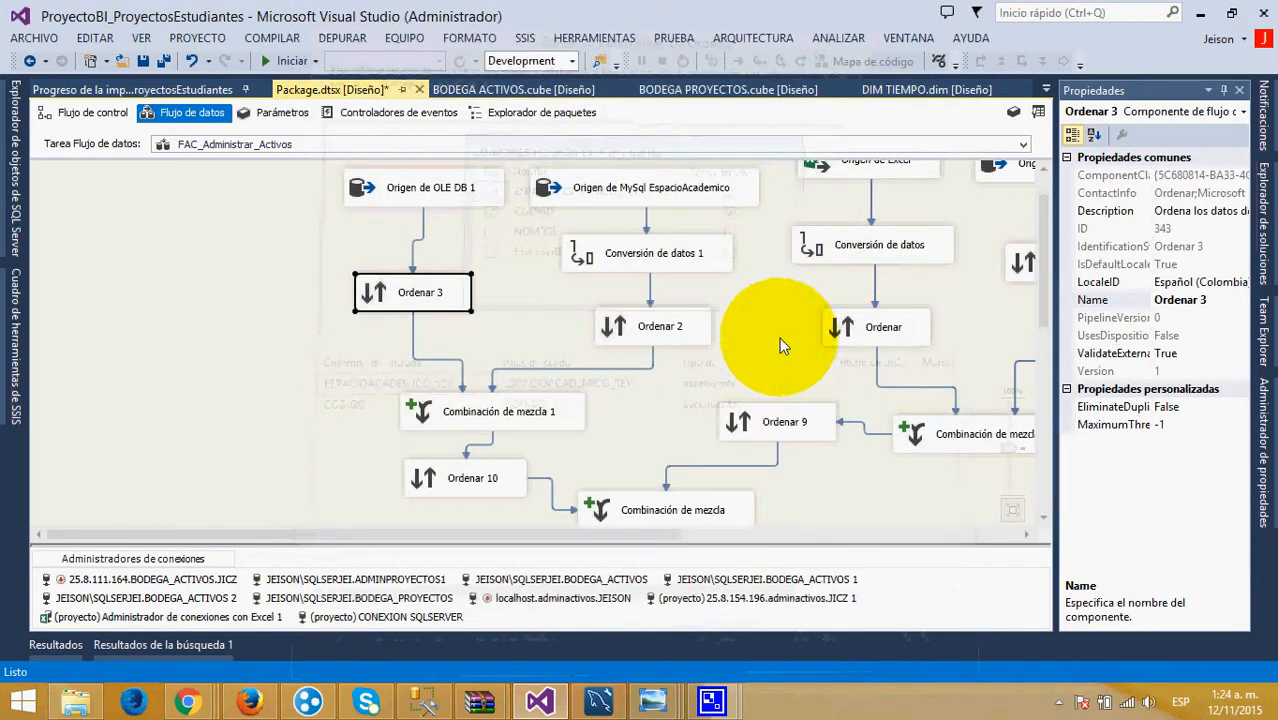
Check the join type, key columns and output columns of the Combinación de mezcla 1 merge join, and close its editor
scroll(522, 410, "down", 1)
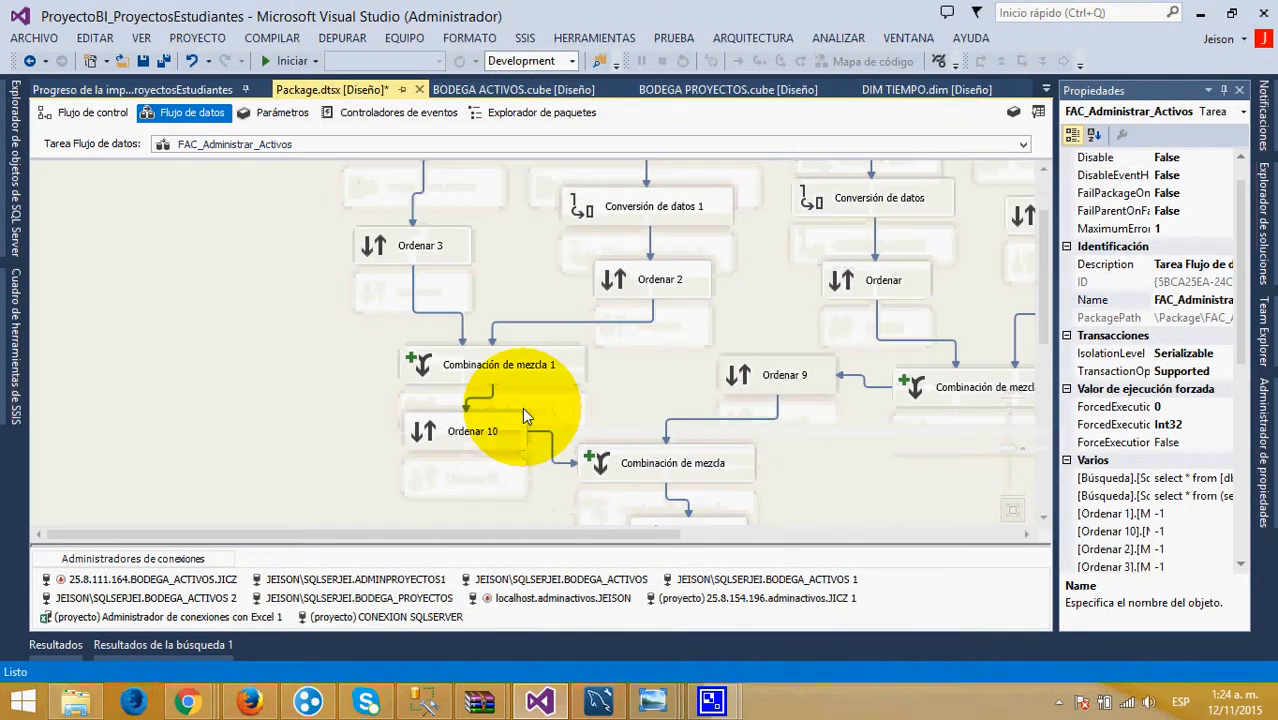
left_click(504, 371)
double_click(504, 371)
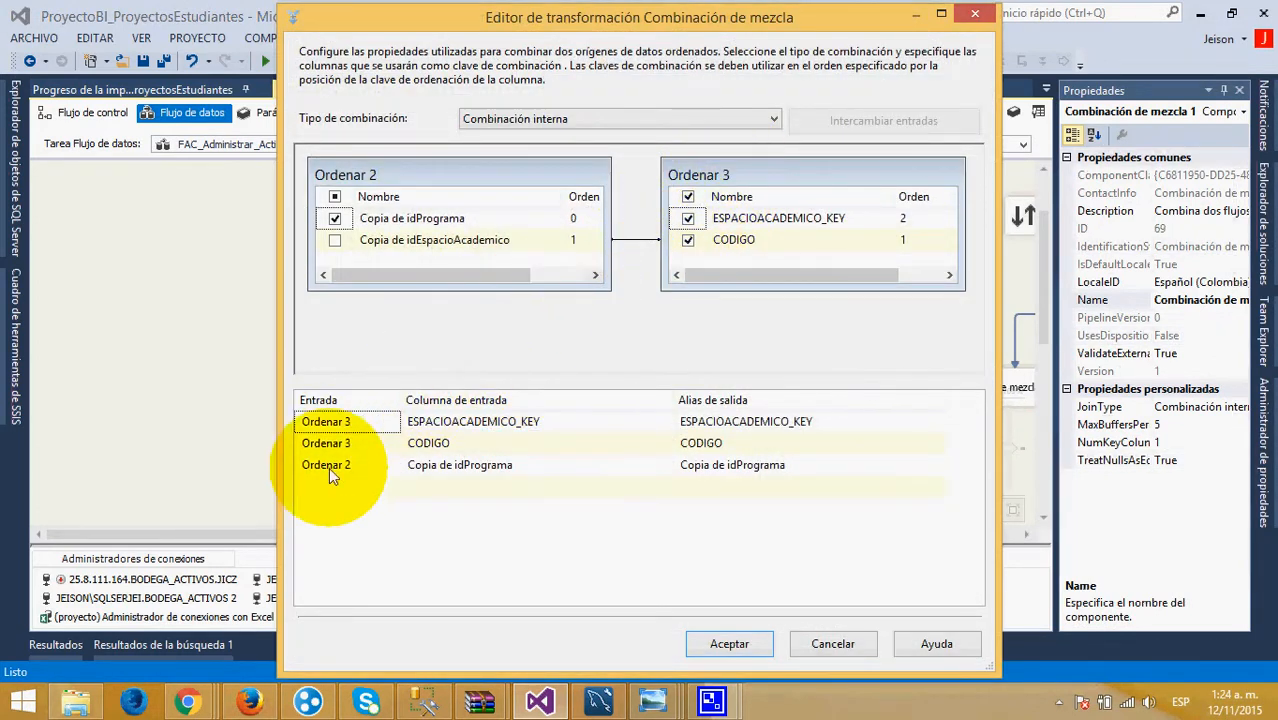
mouse_move(389, 240)
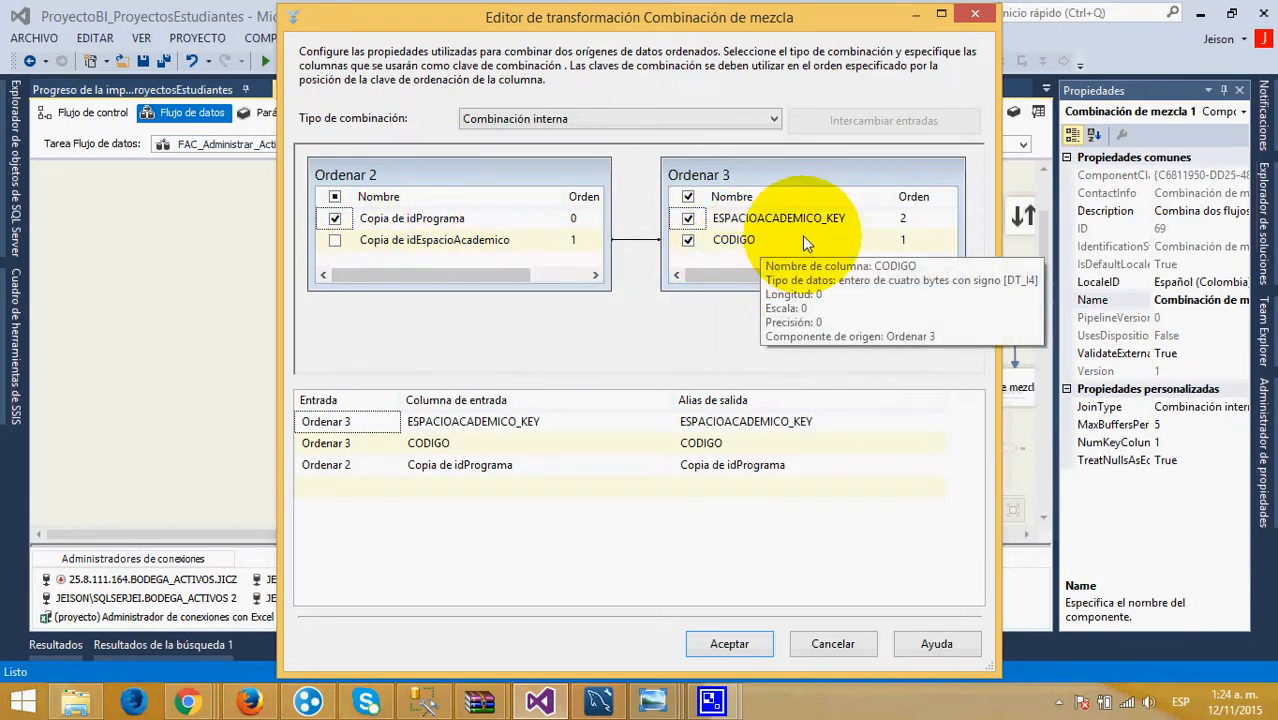
left_click(984, 17)
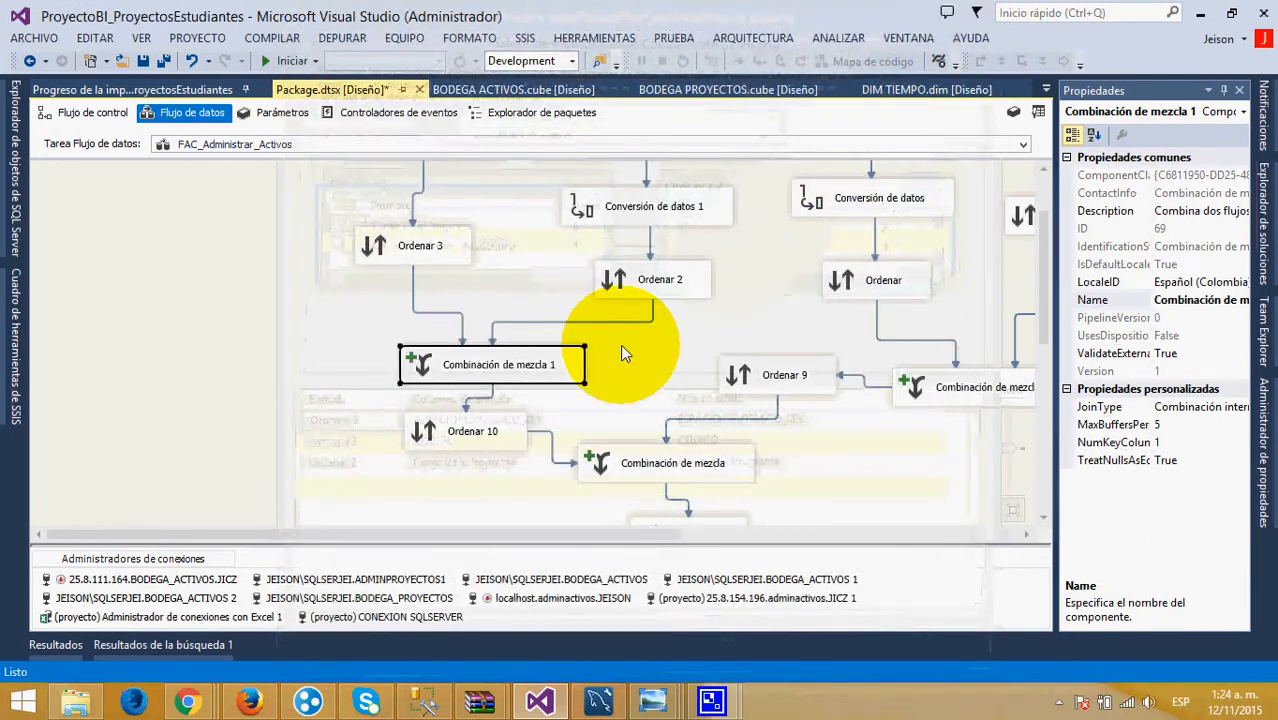
Trace the flow from Ordenar 10 to the next merge join, and look over the Excel, OLE DB and MySQL Programa source branches
scroll(299, 391, "down", 2)
scroll(299, 391, "down", 1)
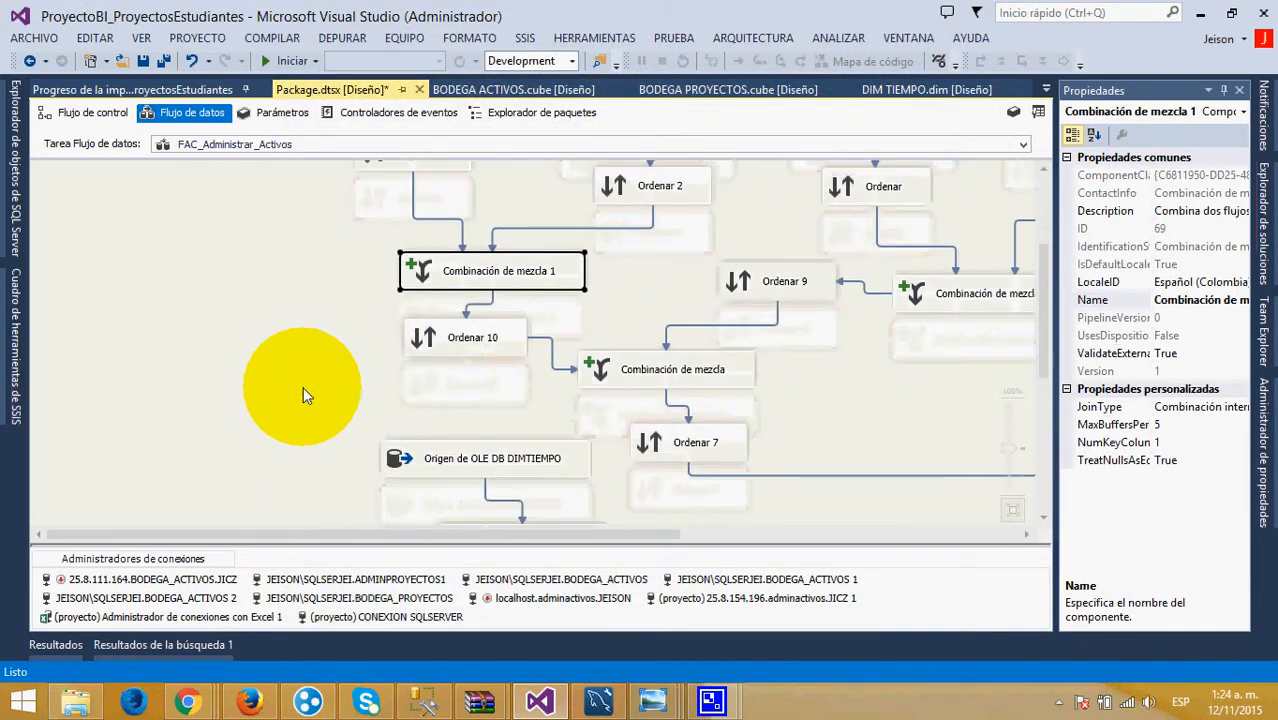
left_click(458, 338)
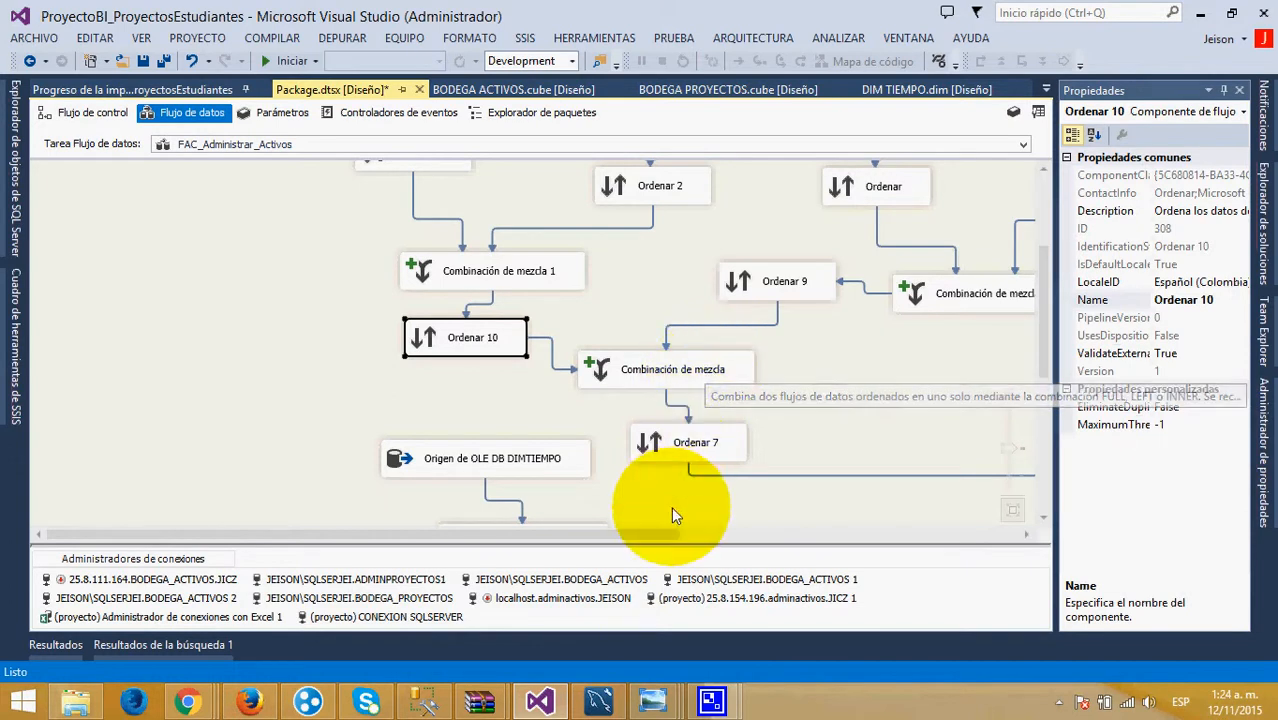
left_click_drag(651, 532, 798, 513)
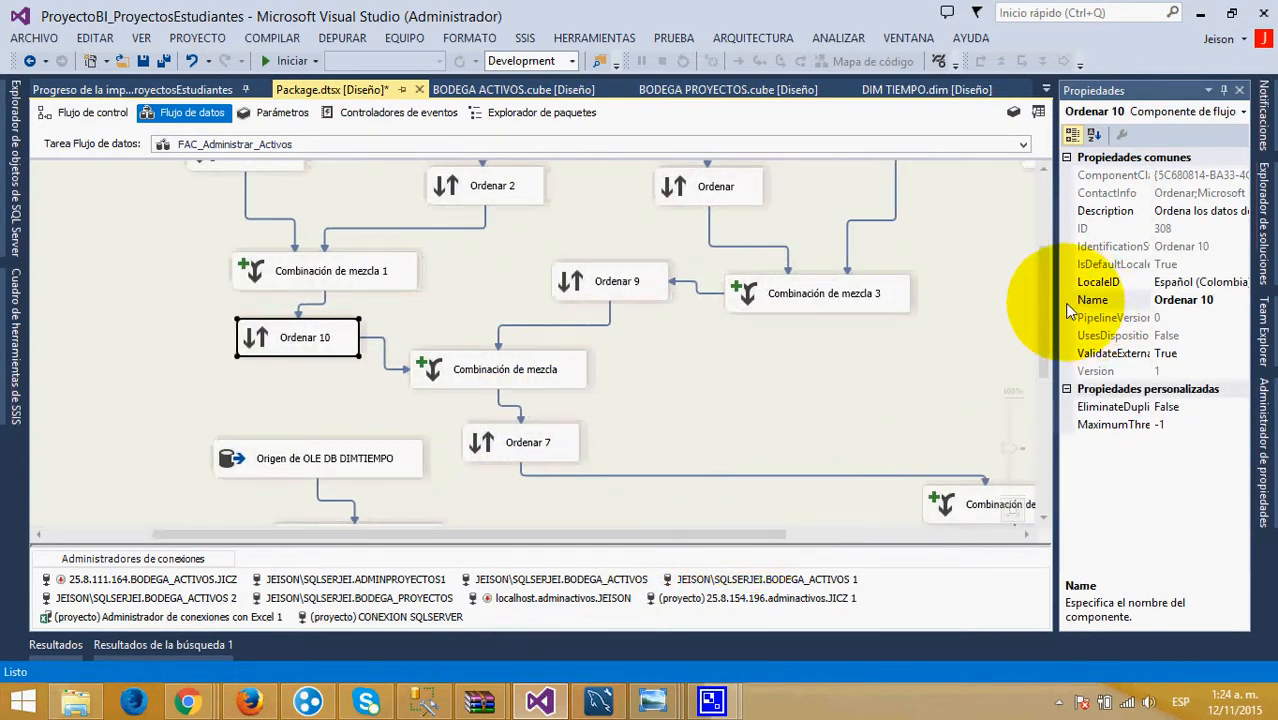
left_click_drag(1049, 302, 1021, 223)
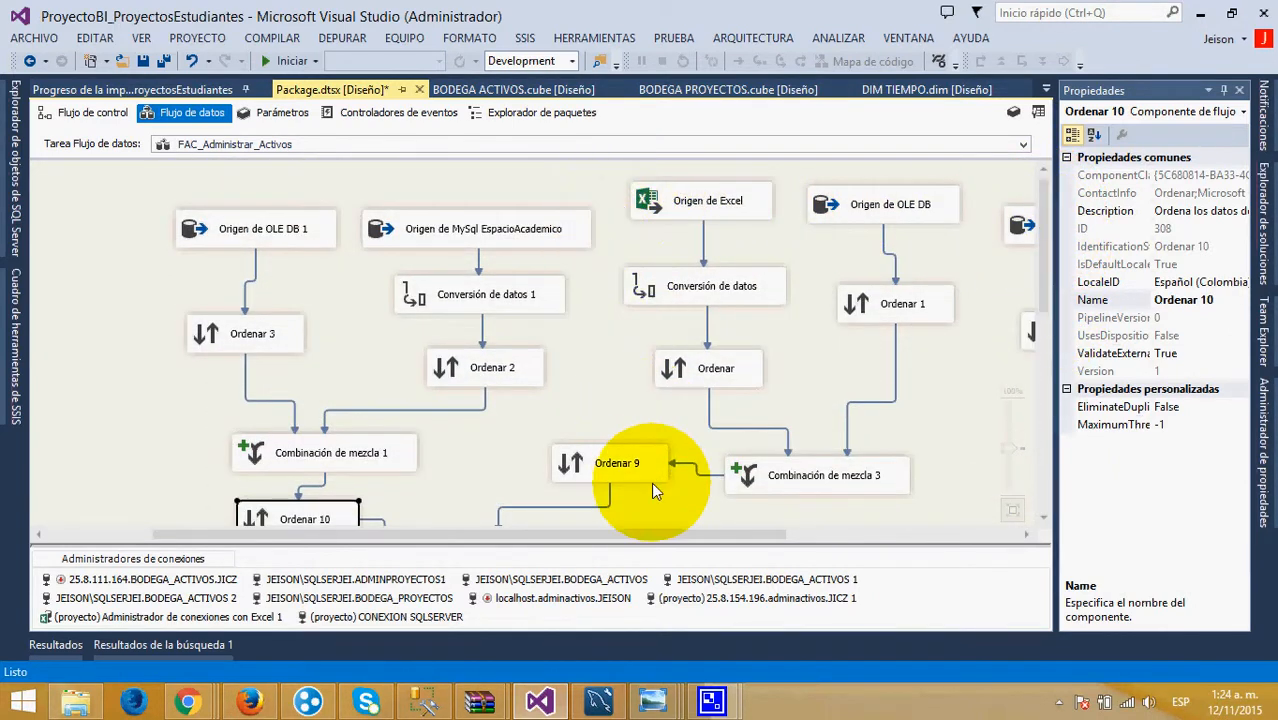
left_click_drag(651, 533, 865, 540)
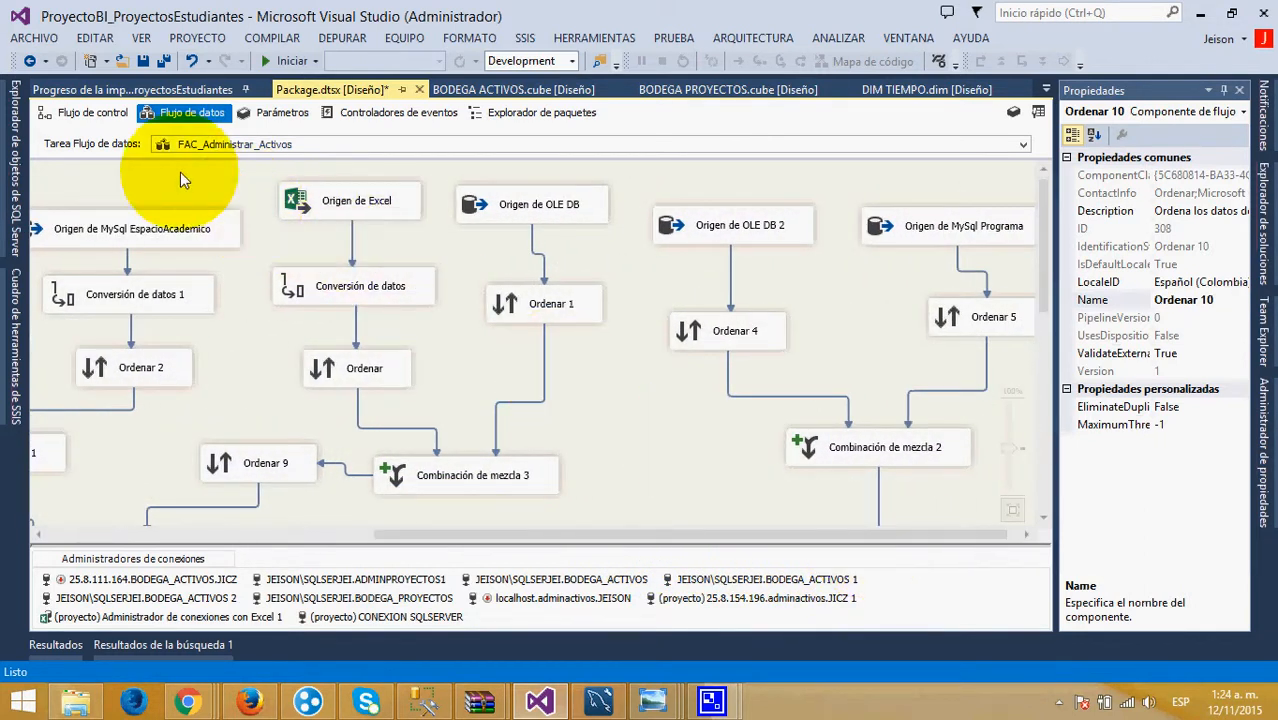
Look at the dimension tasks feeding FAC_Administrar_Activos in the control flow, and return to its data flow
left_click_drag(682, 533, 347, 541)
left_click(92, 114)
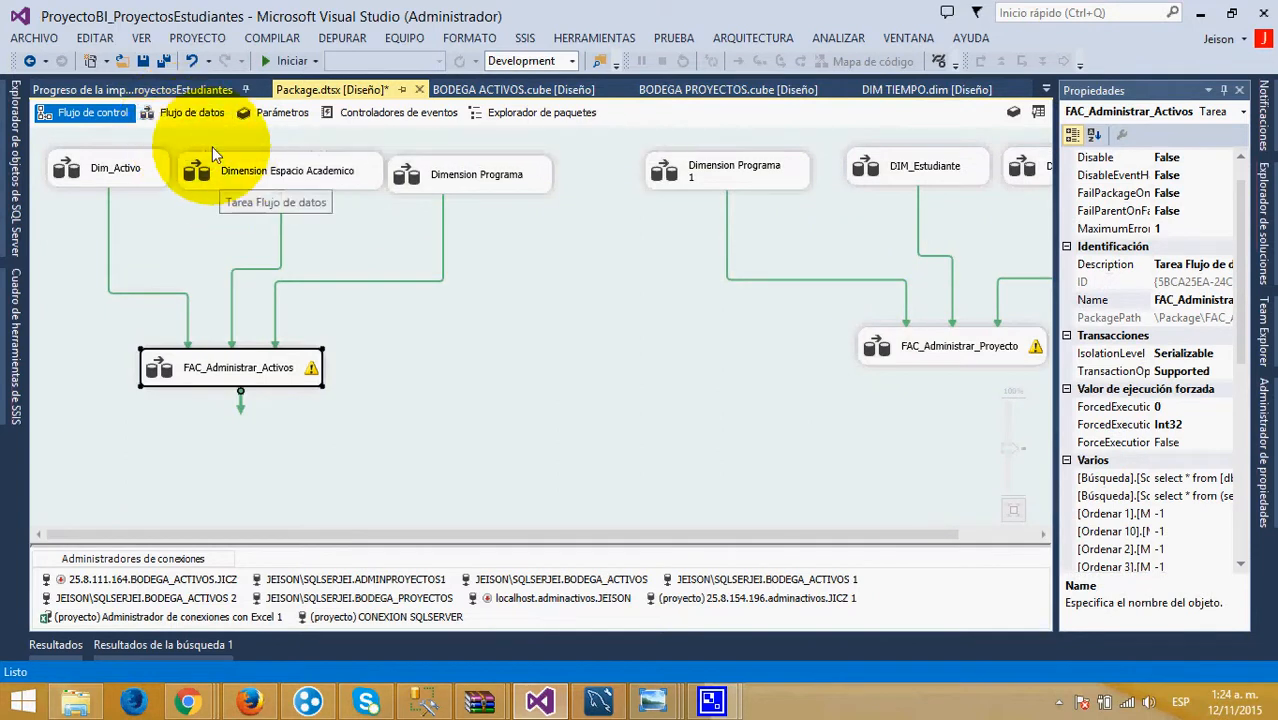
left_click(181, 114)
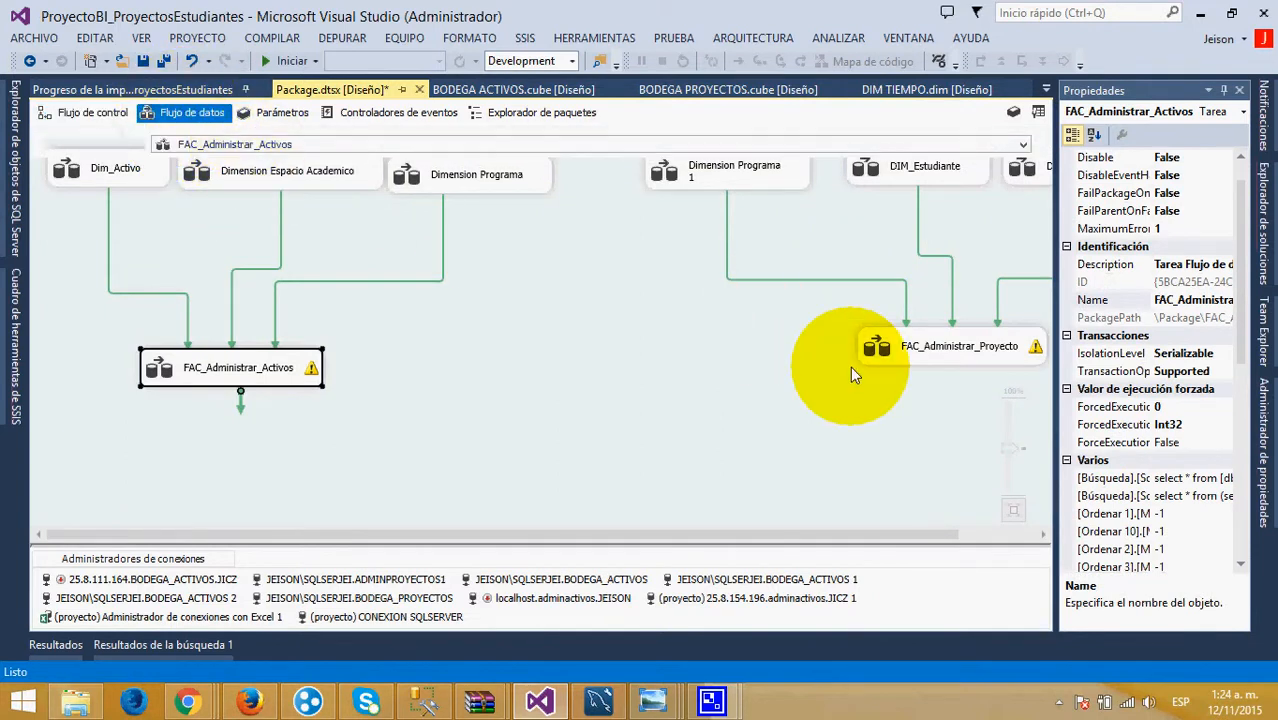
Follow the FAC_Administrar_Activos flow through its remaining merge joins and the DIMTIEMPO branch down to the Búsqueda lookup and the OLE DB destination
left_click_drag(645, 530, 901, 542)
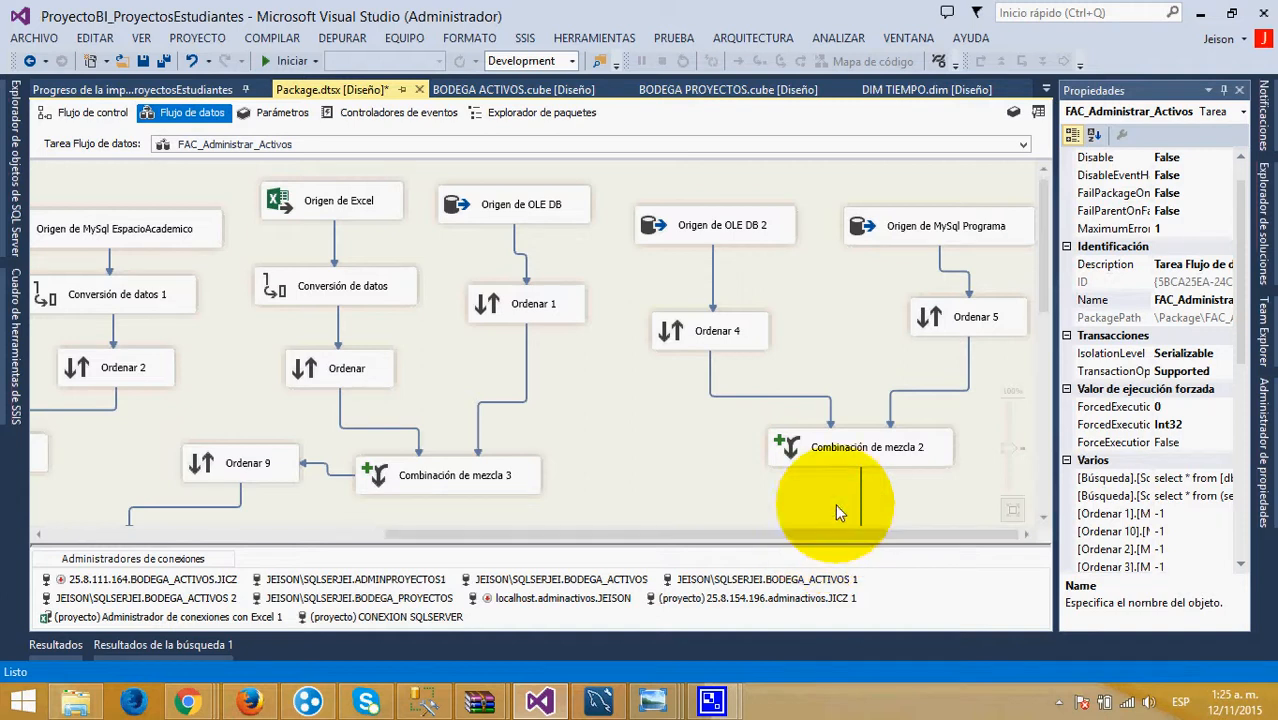
scroll(848, 428, "down", 5)
left_click_drag(790, 536, 553, 494)
scroll(550, 466, "down", 3)
scroll(590, 365, "down", 3)
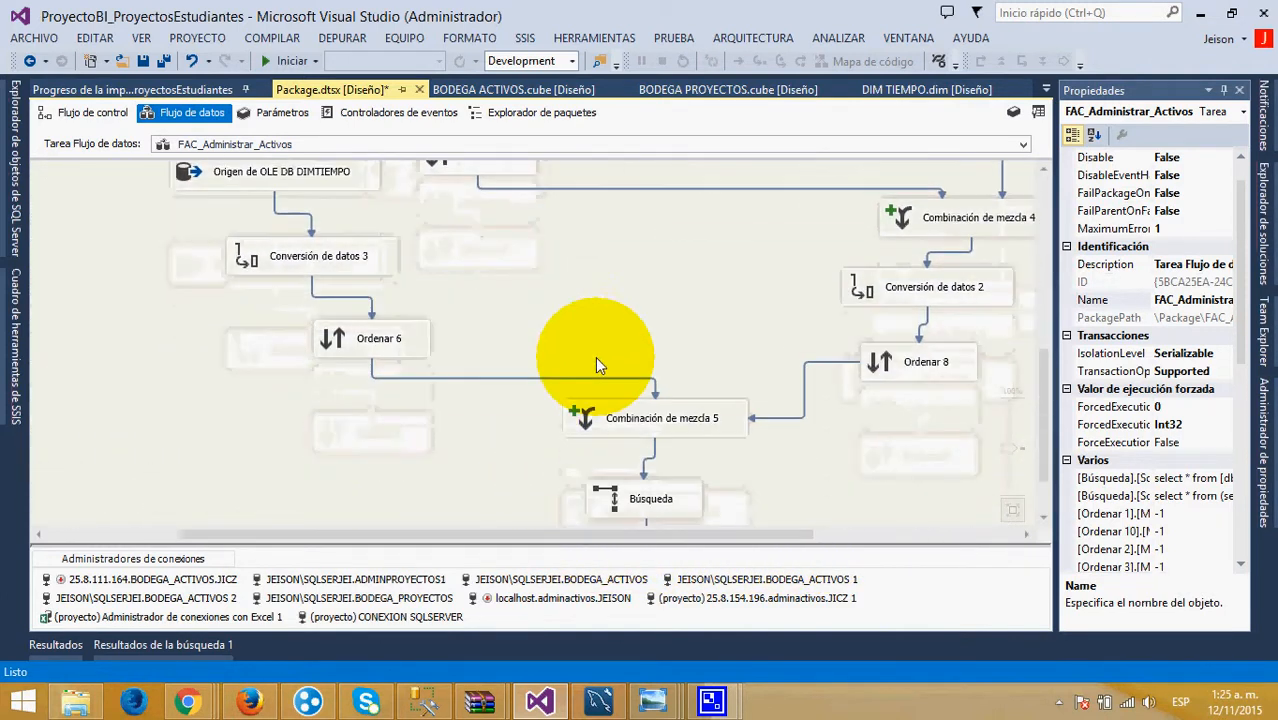
scroll(450, 380, "up", 2)
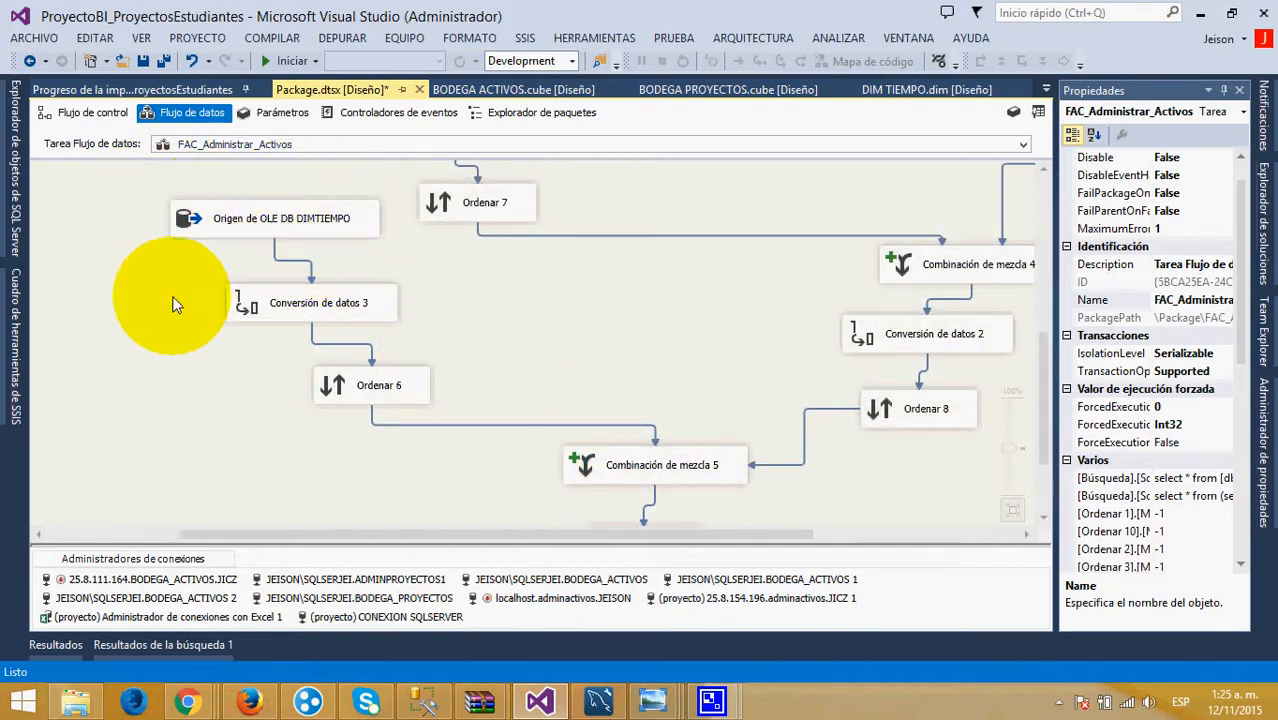
left_click_drag(494, 534, 604, 534)
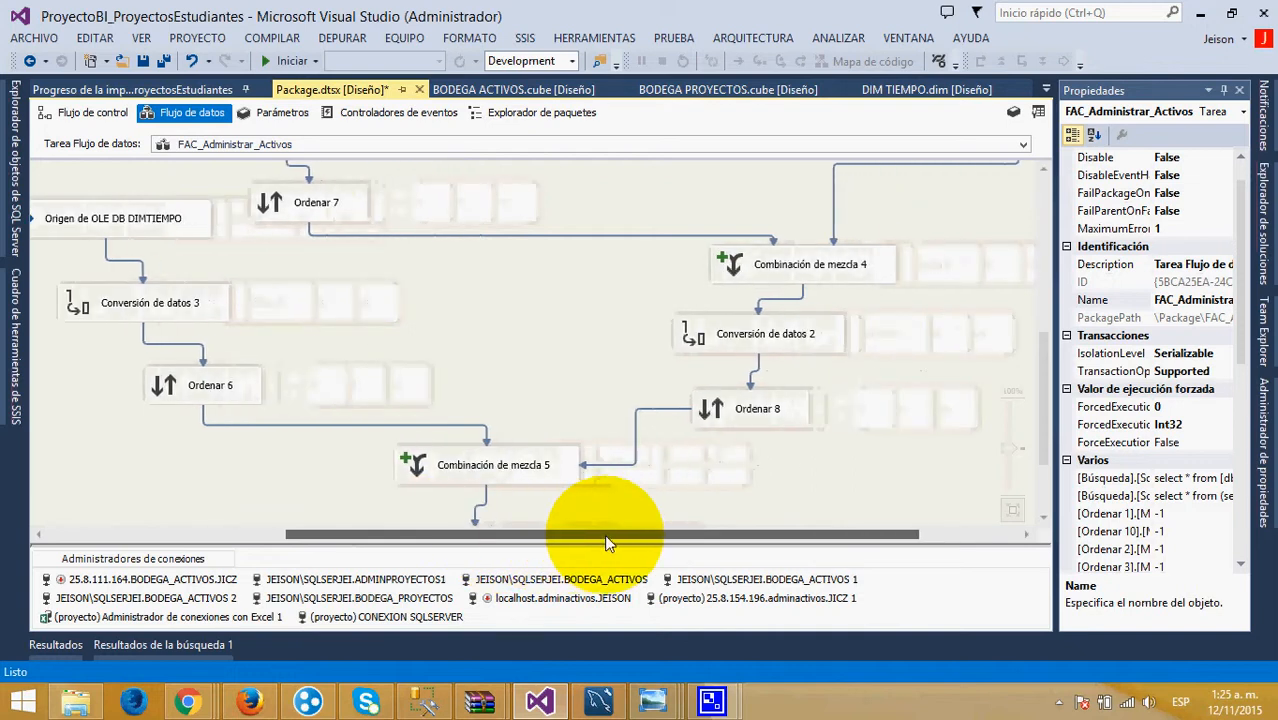
scroll(614, 432, "down", 1)
scroll(614, 432, "down", 2)
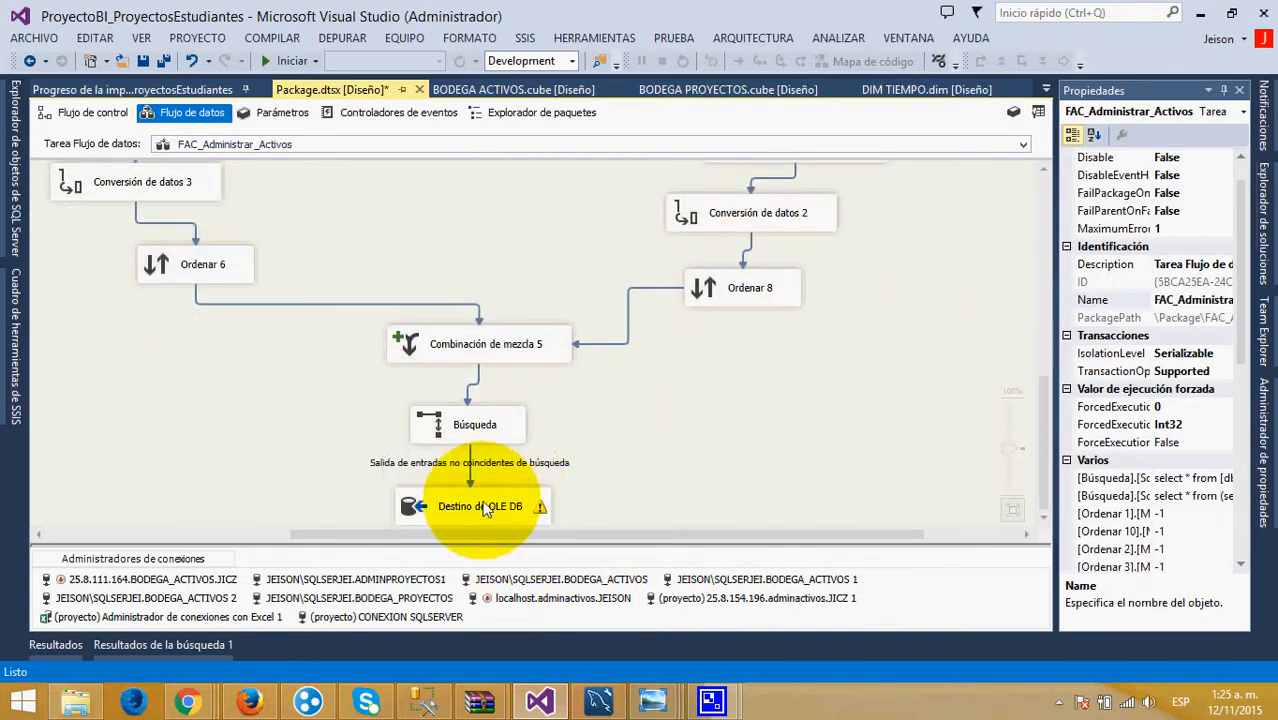
mouse_move(477, 510)
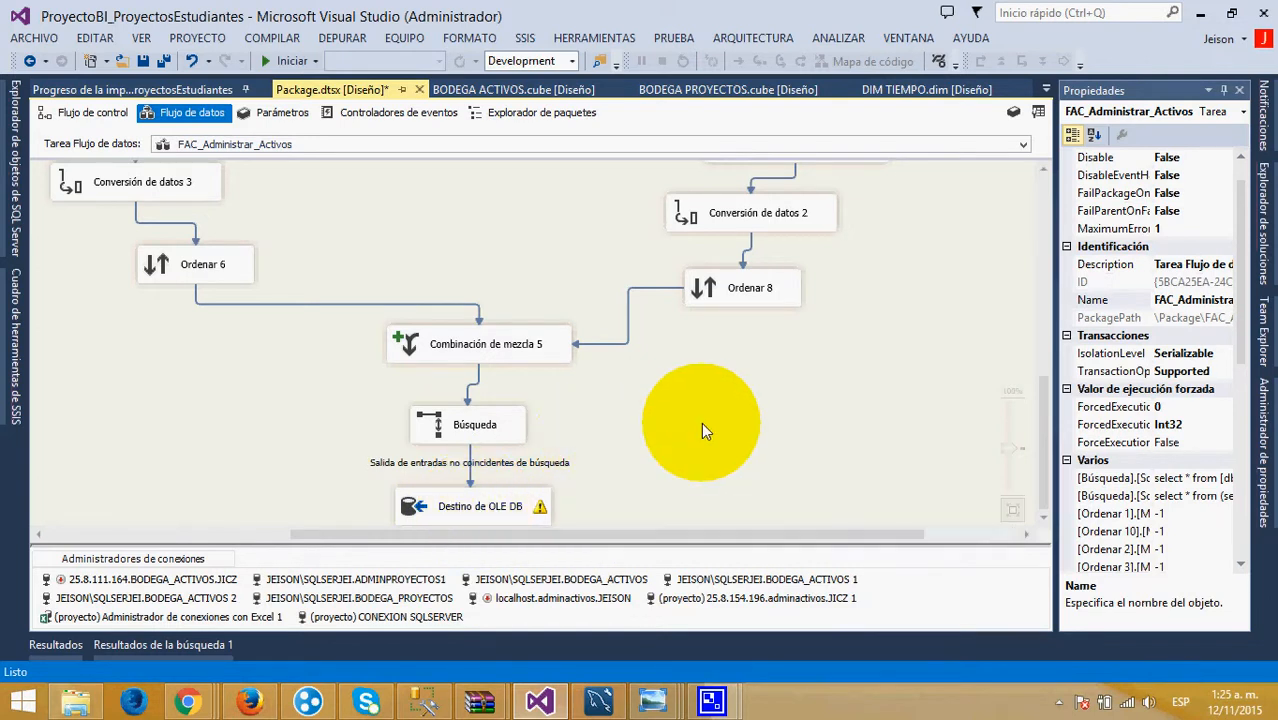
left_click(477, 429)
left_click(572, 425)
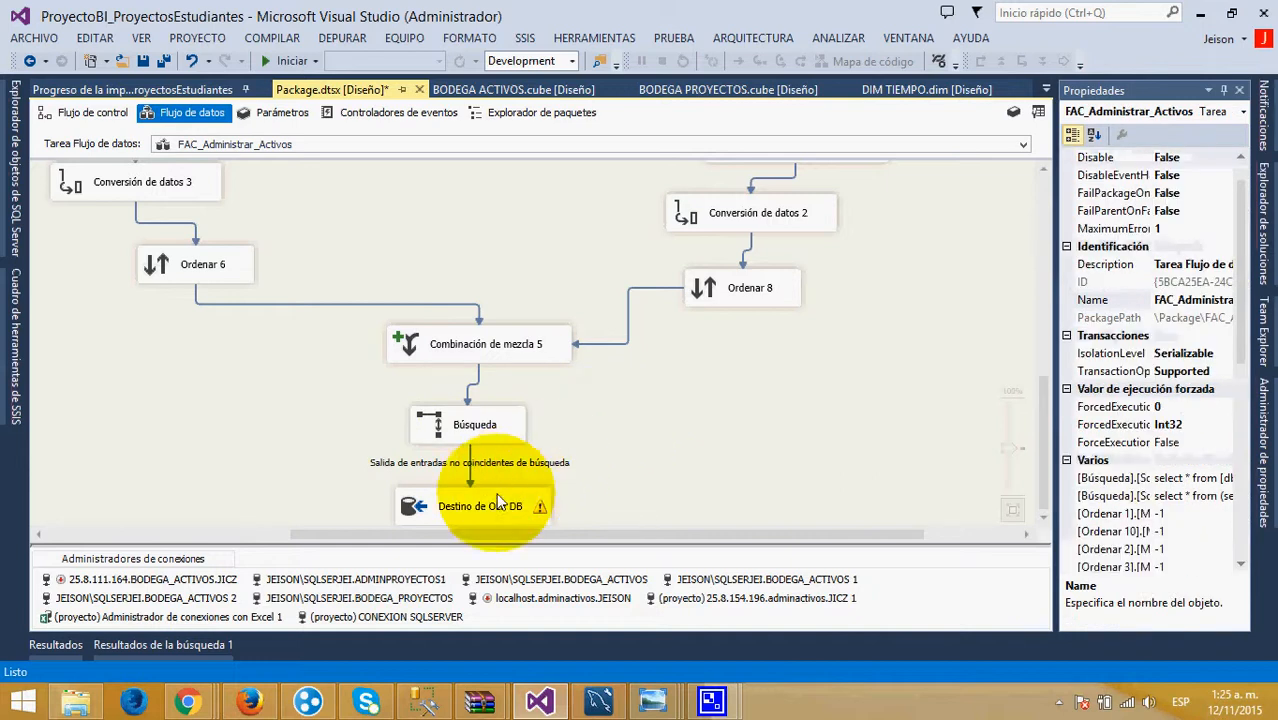
Check the target table and column mappings of the Destino de OLE DB component in the FAC_Administrar_Activos flow, and close its editor
left_click(478, 505)
double_click(477, 470)
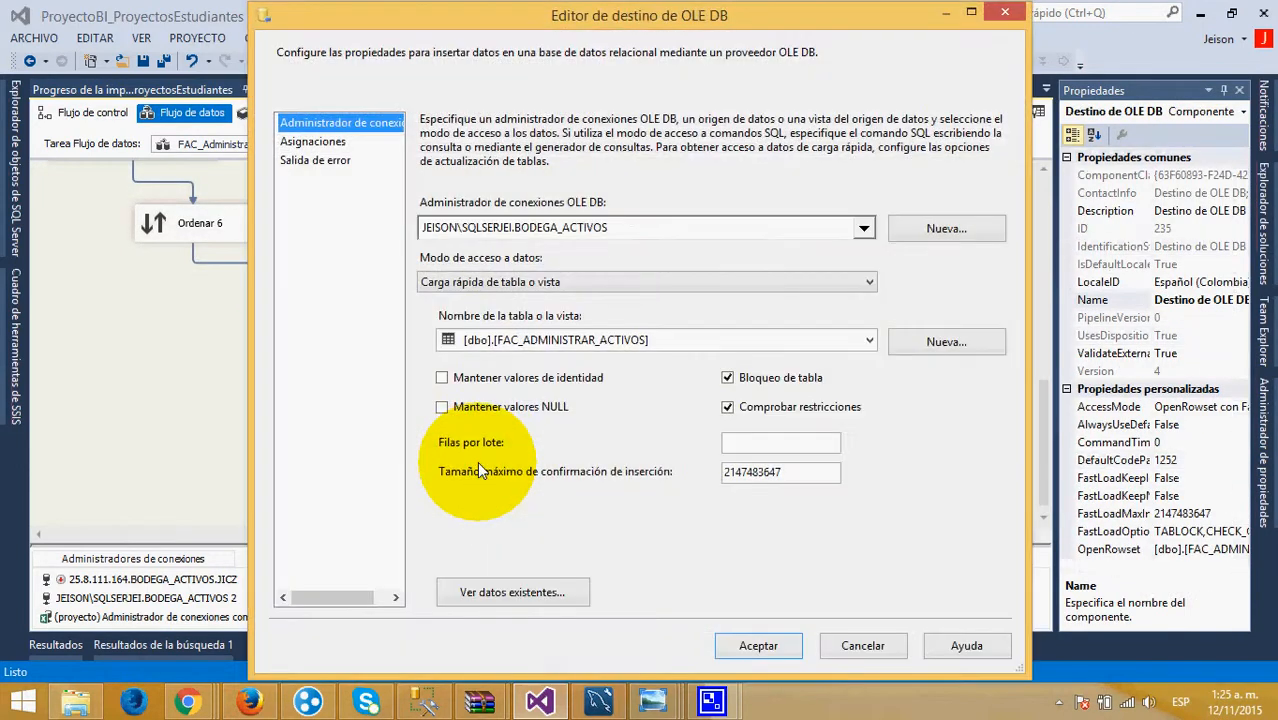
left_click(312, 141)
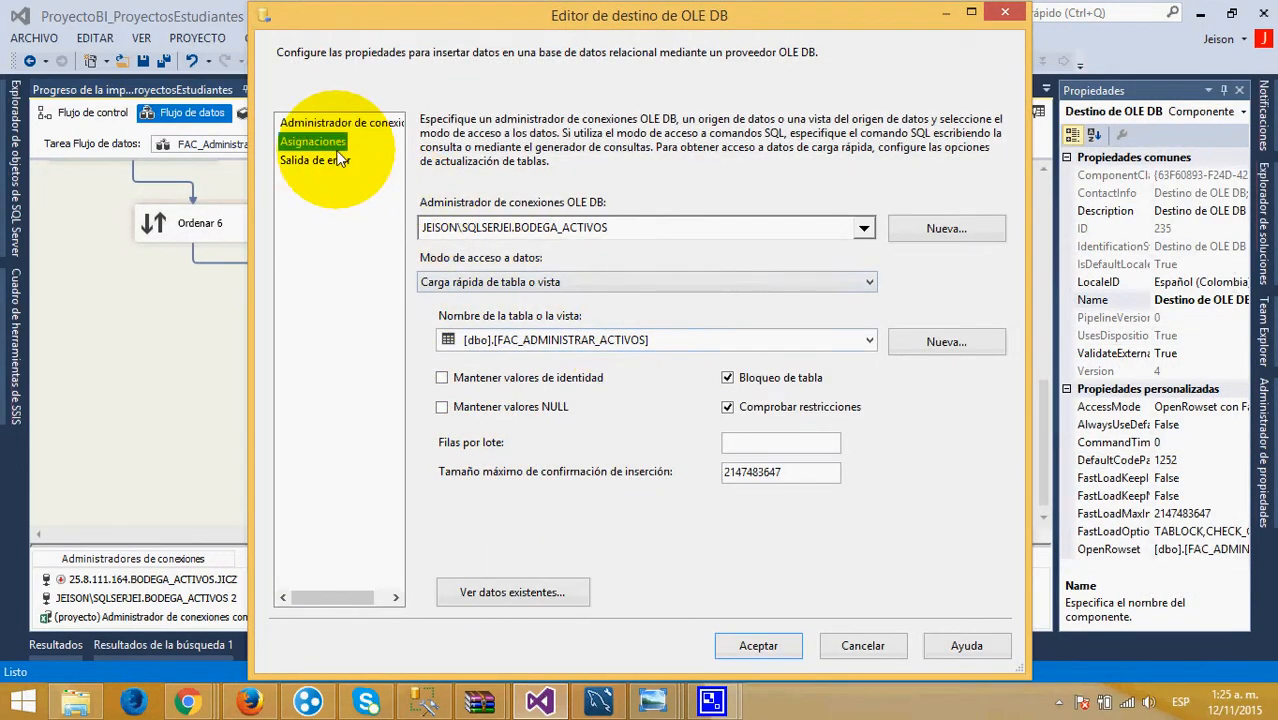
left_click_drag(825, 170, 797, 166)
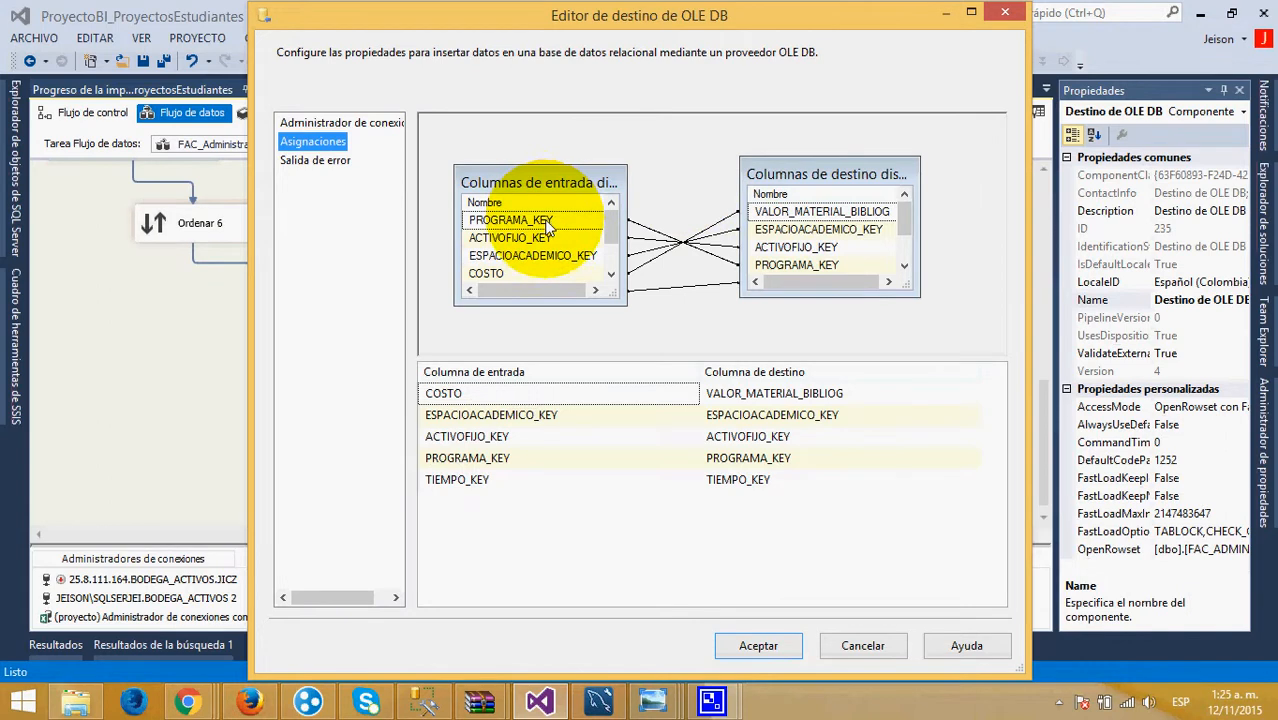
left_click_drag(610, 218, 617, 249)
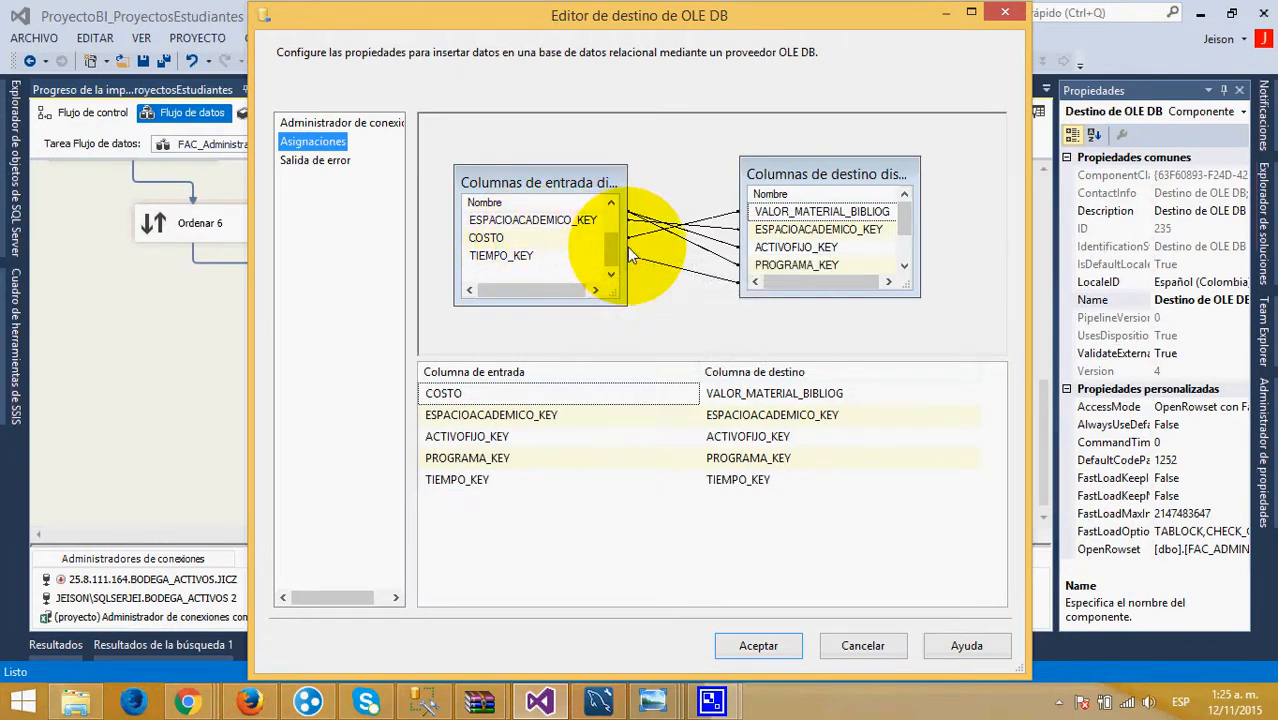
left_click_drag(627, 246, 639, 250)
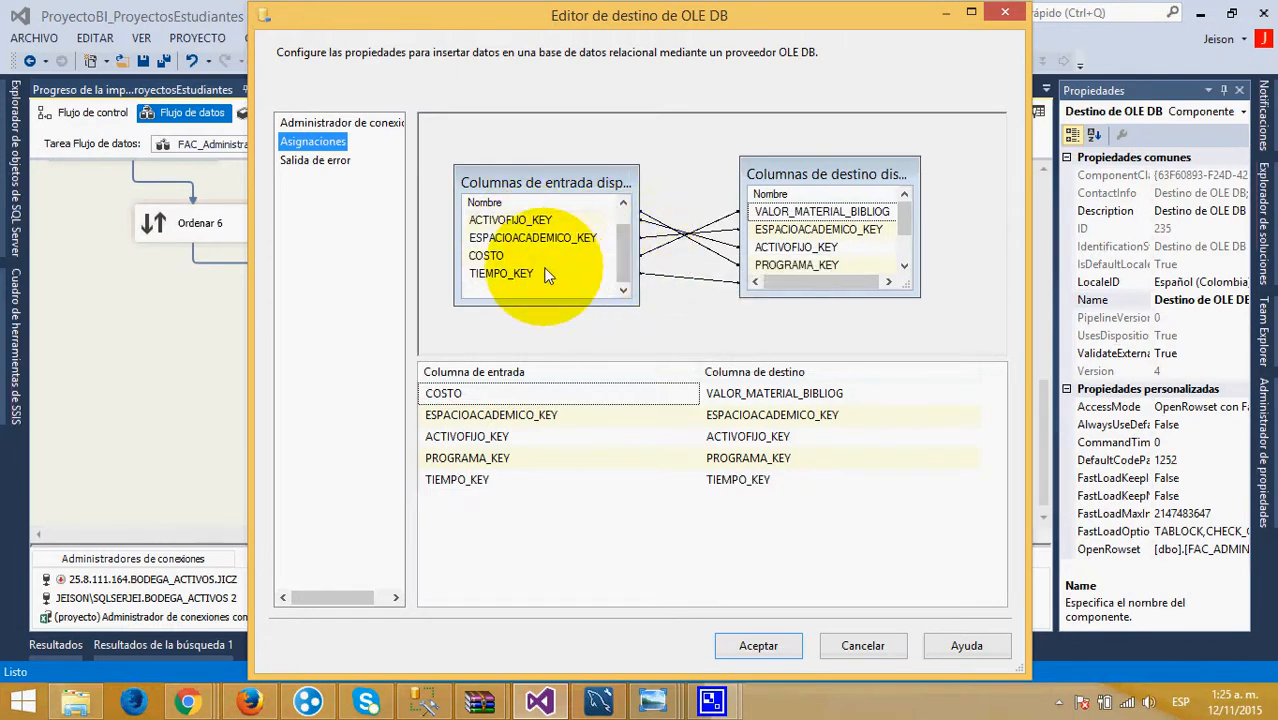
left_click_drag(801, 176, 802, 177)
left_click(1004, 14)
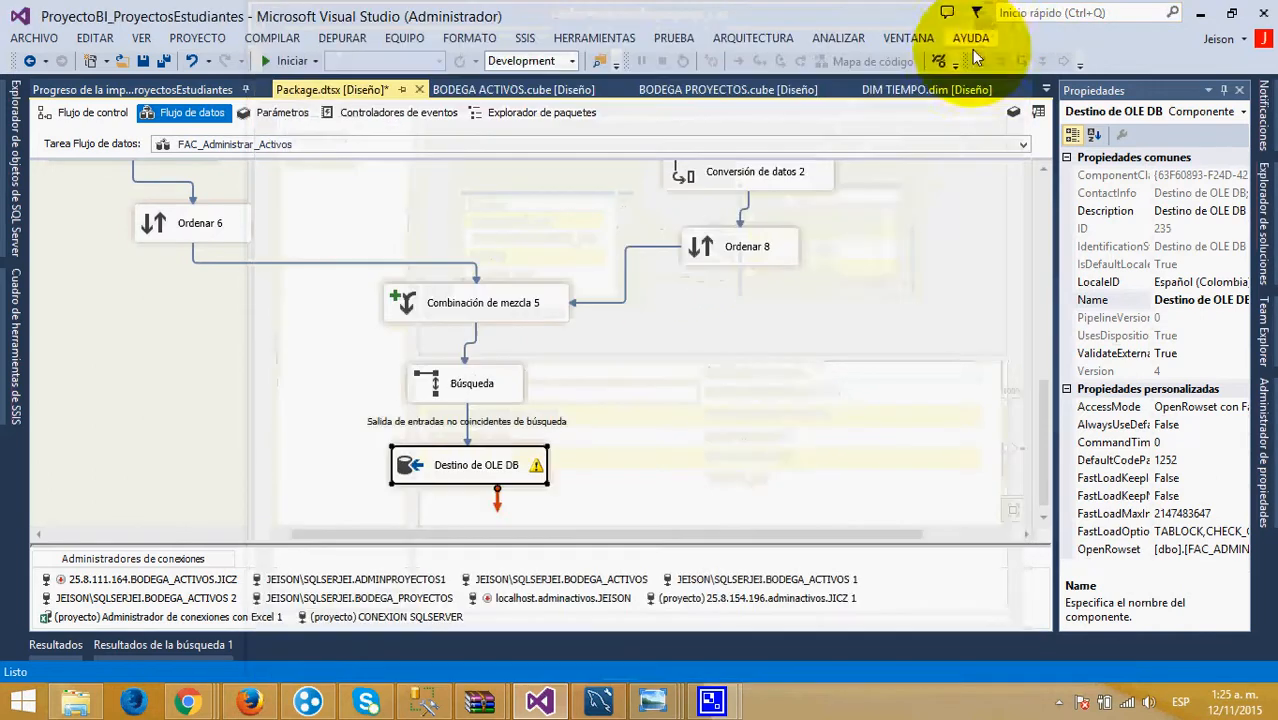
scroll(680, 448, "up", 3)
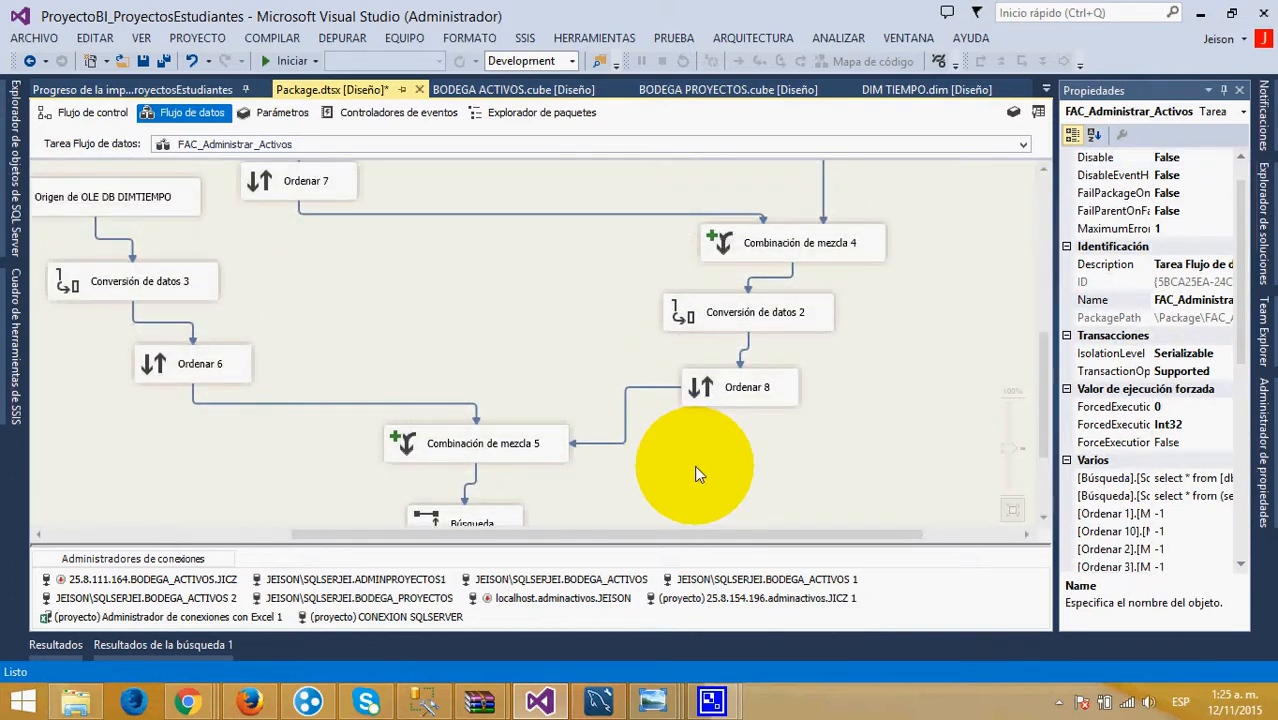
Review again how input columns map to fact table columns in the FAC_Administrar_Activos OLE DB destination, and close its editor
scroll(694, 465, "down", 3)
double_click(472, 470)
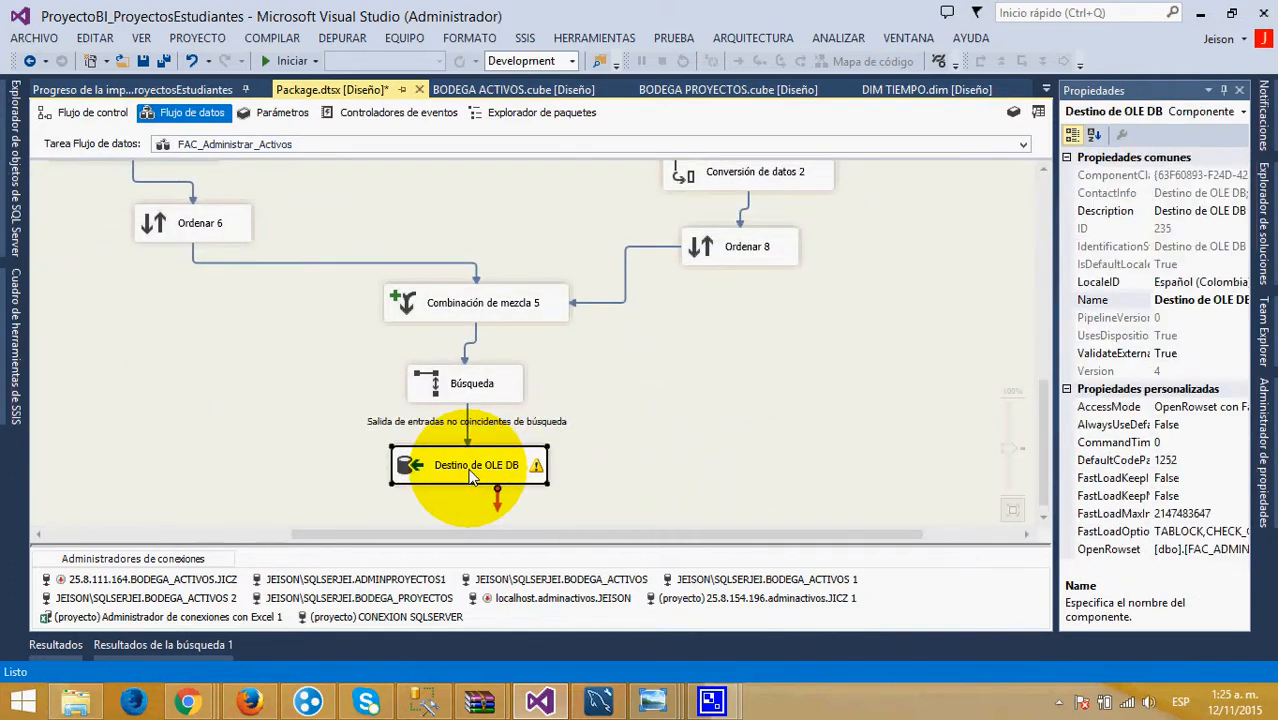
left_click(314, 142)
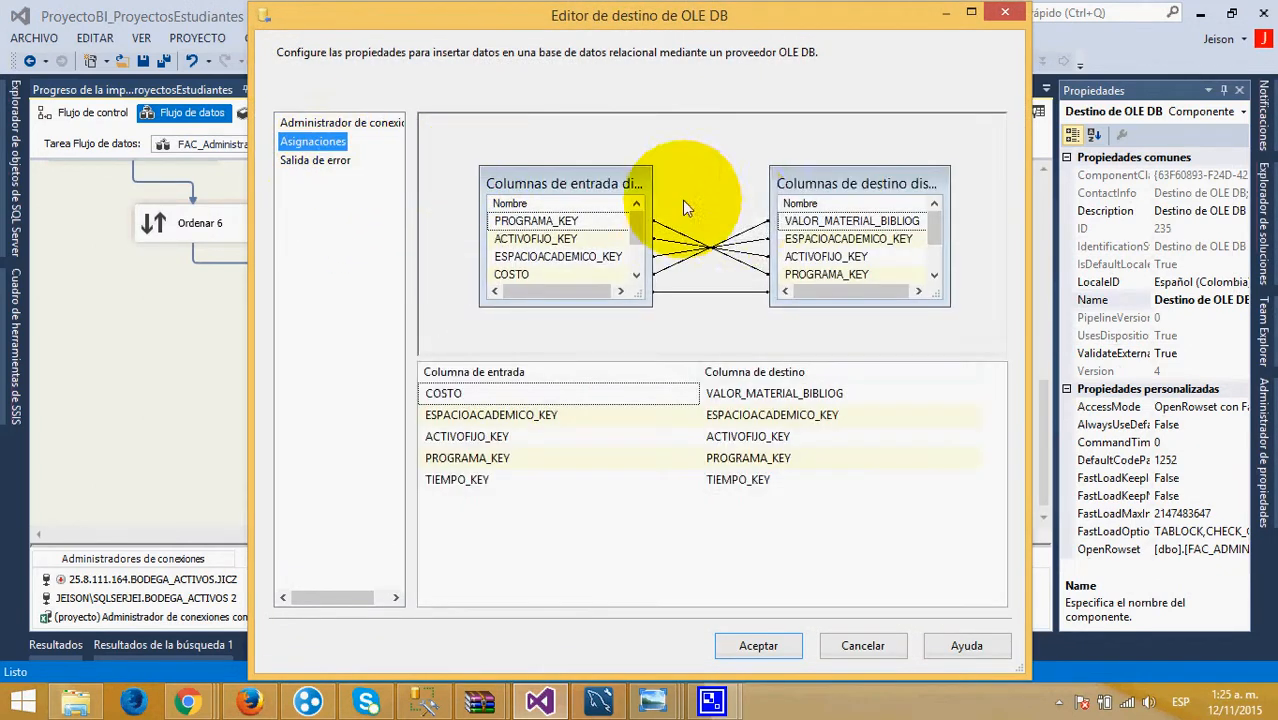
left_click(1014, 15)
Examine the join type, key columns and output columns of Combinación de mezcla, which joins Ordenar 10 and Ordenar 9, and close its editor
scroll(440, 310, "up", 4)
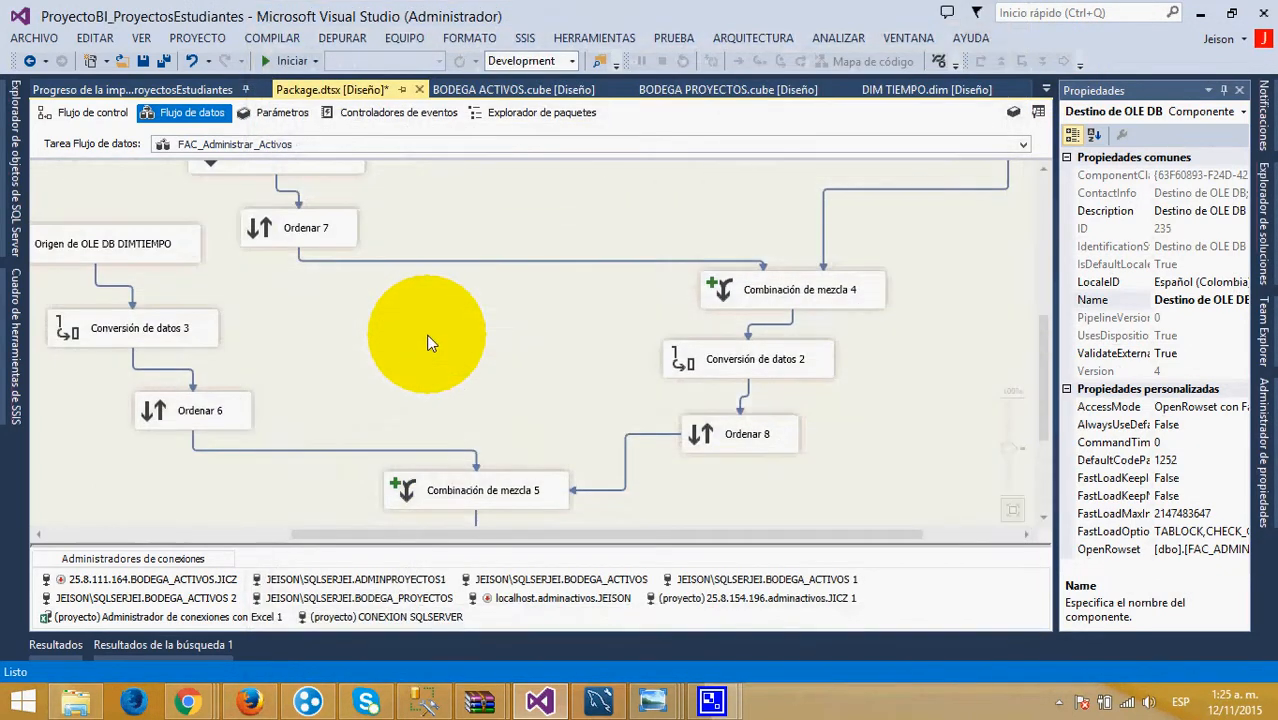
scroll(200, 320, "up", 2)
scroll(236, 323, "up", 1)
double_click(271, 305)
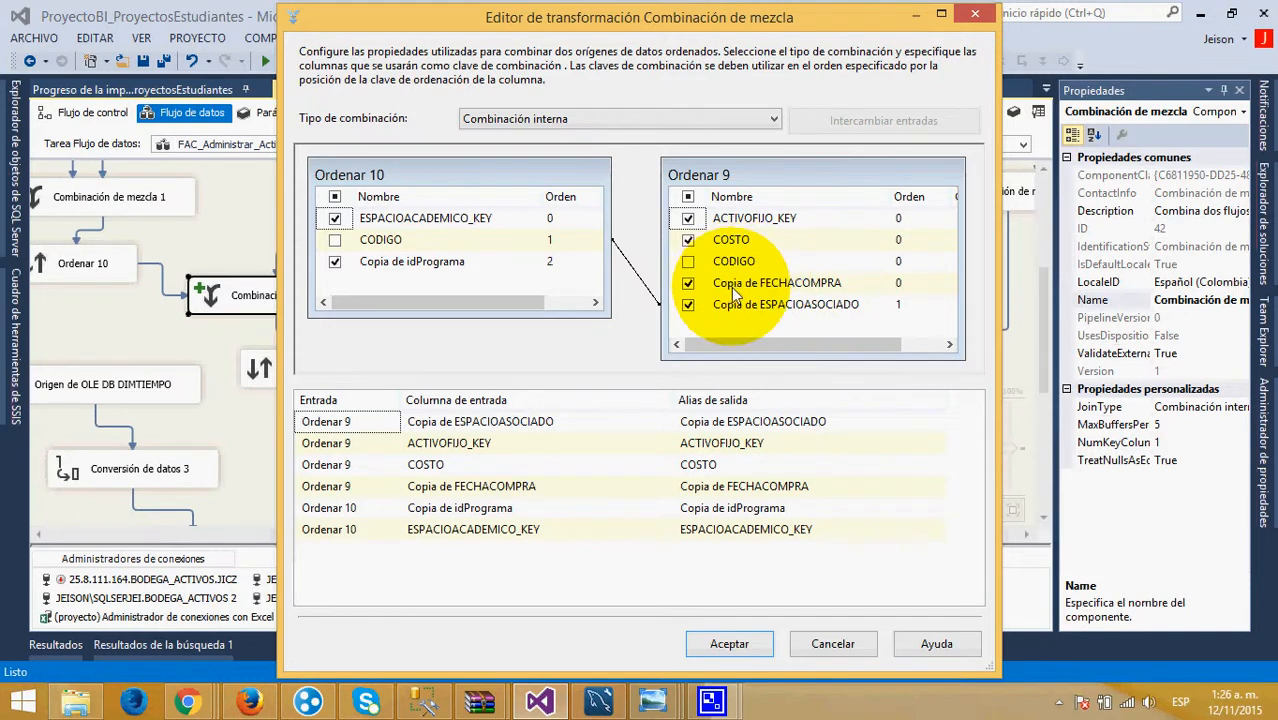
left_click(970, 15)
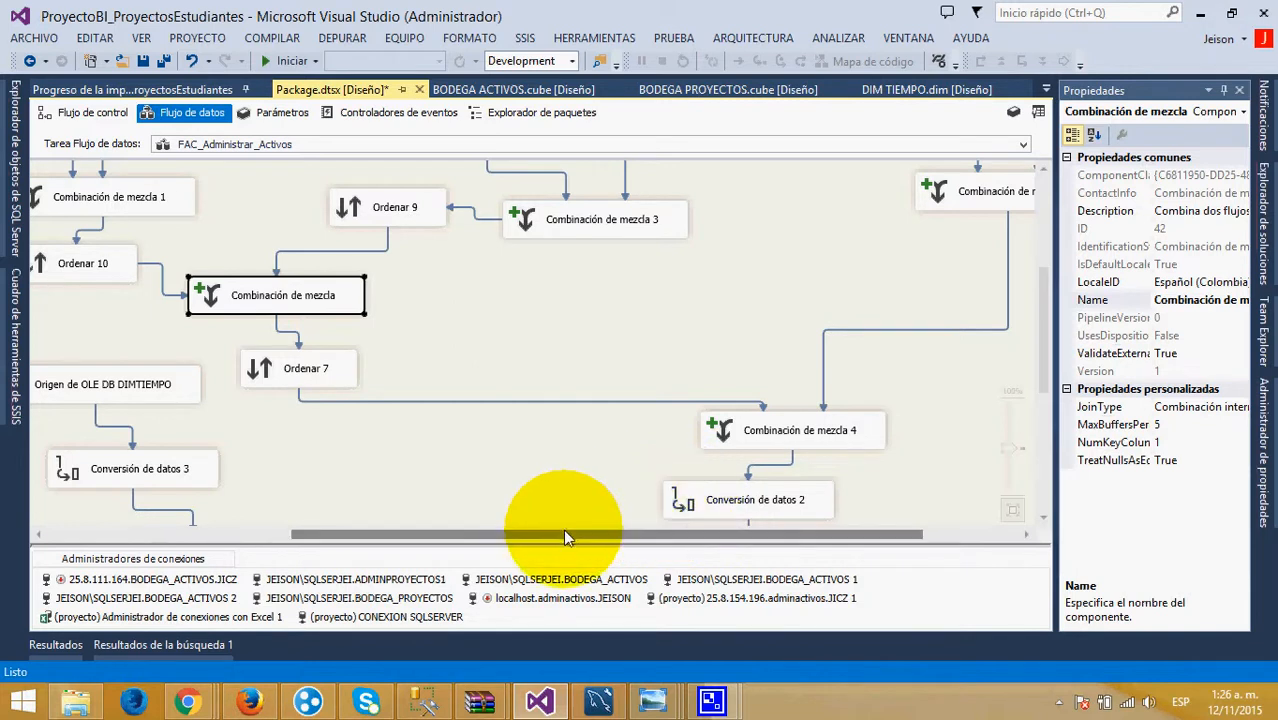
Look over the source and sort branches at the start of the FAC_Administrar_Activos data flow
left_click_drag(563, 529, 661, 528)
scroll(756, 371, "up", 4)
scroll(757, 380, "up", 3)
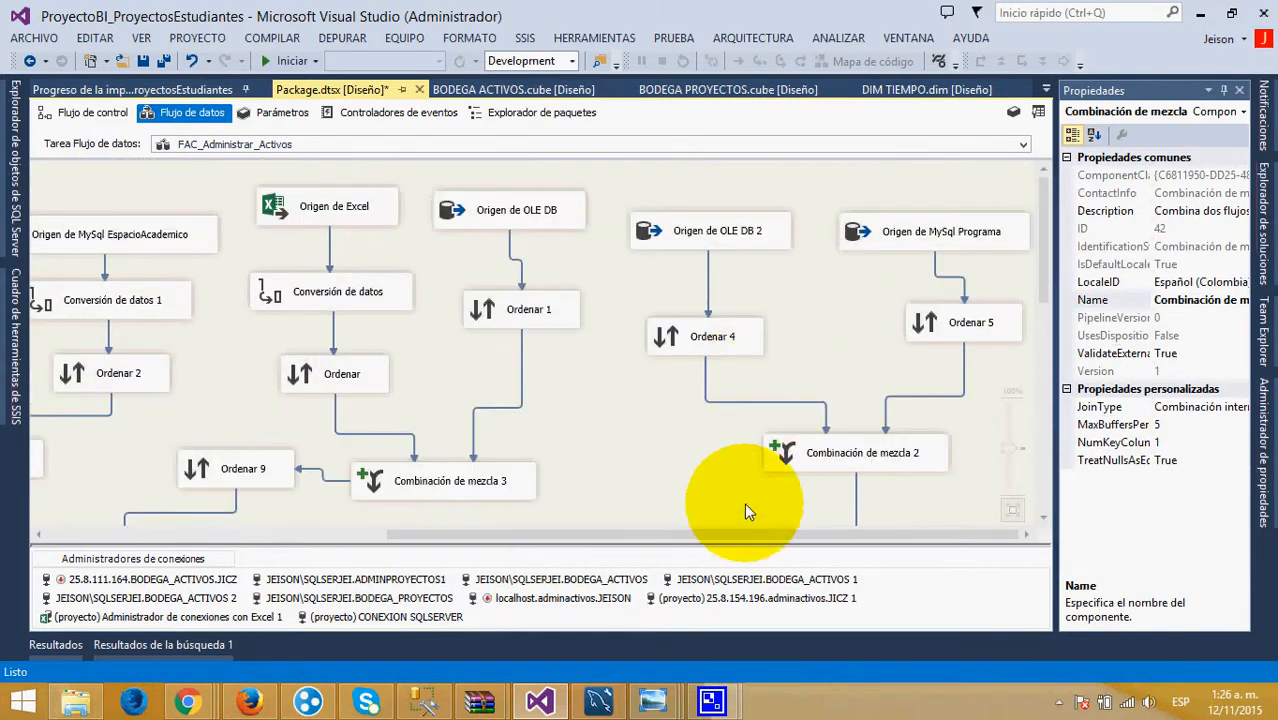
left_click_drag(747, 528, 257, 234)
Return to the control flow and look at the dimension tasks feeding FAC_Administrar_Proyecto, starting with Dimension Programa 1
left_click(71, 118)
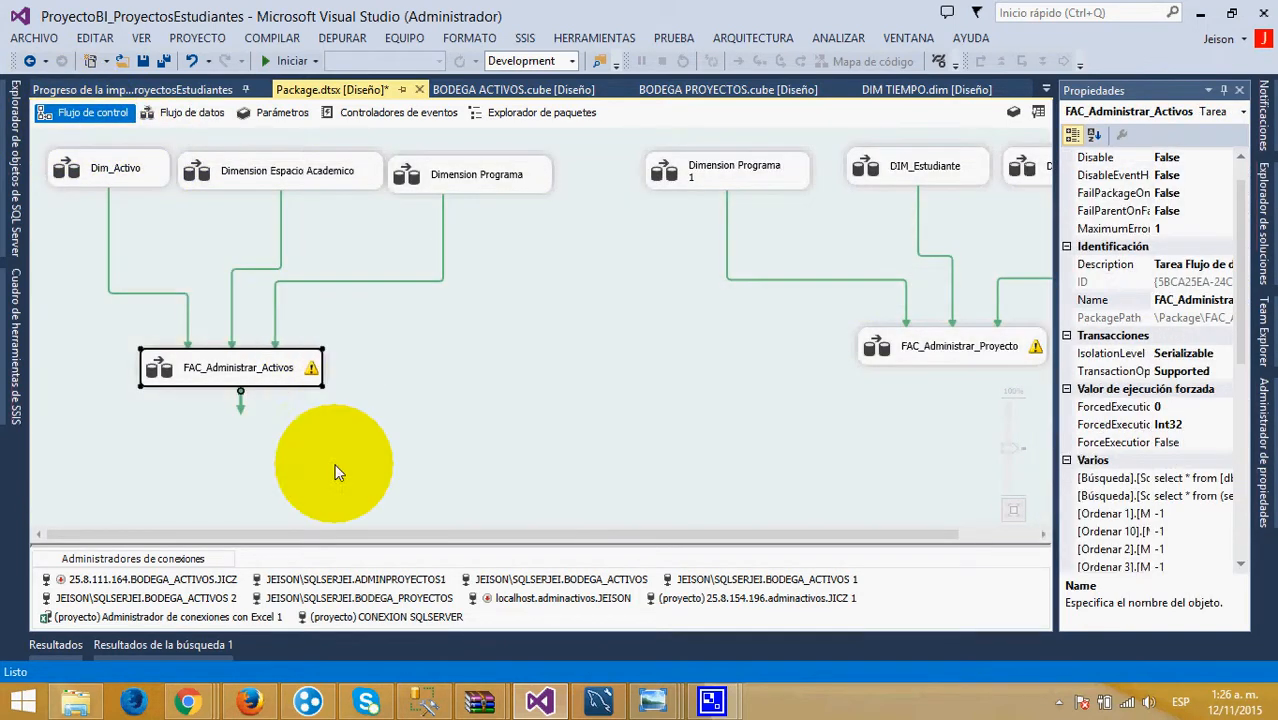
left_click_drag(422, 534, 507, 540)
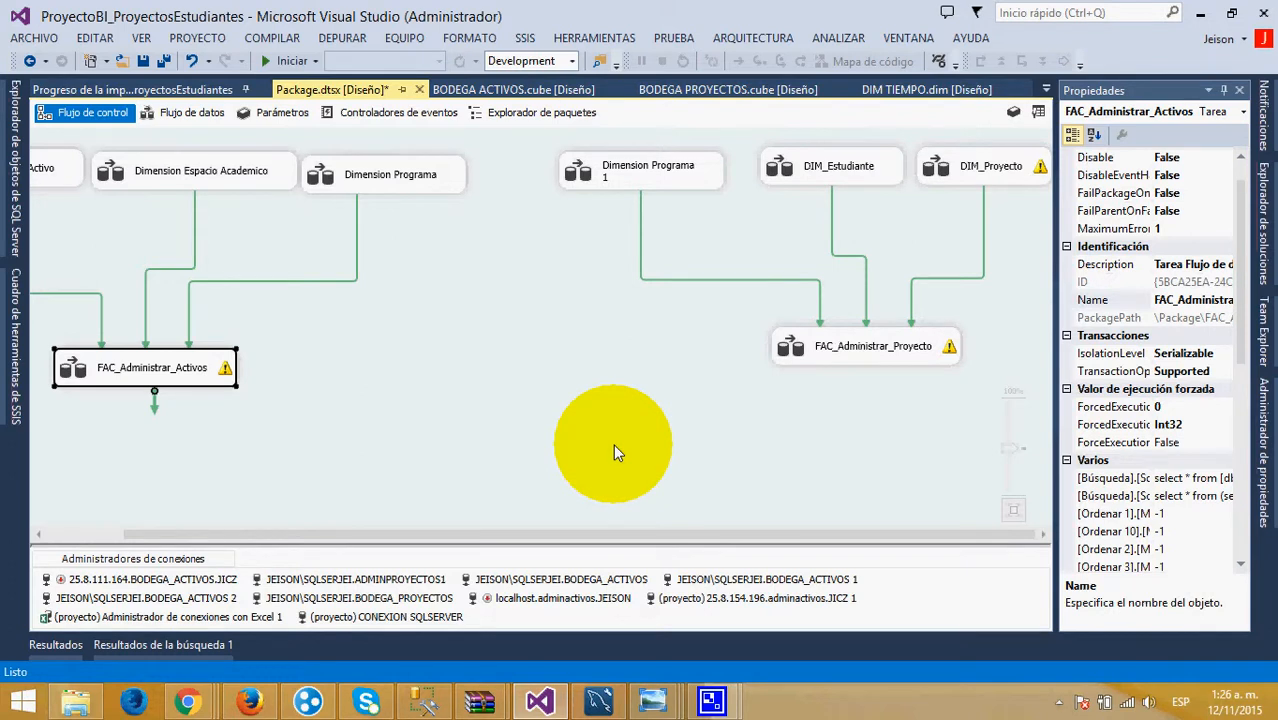
left_click(643, 188)
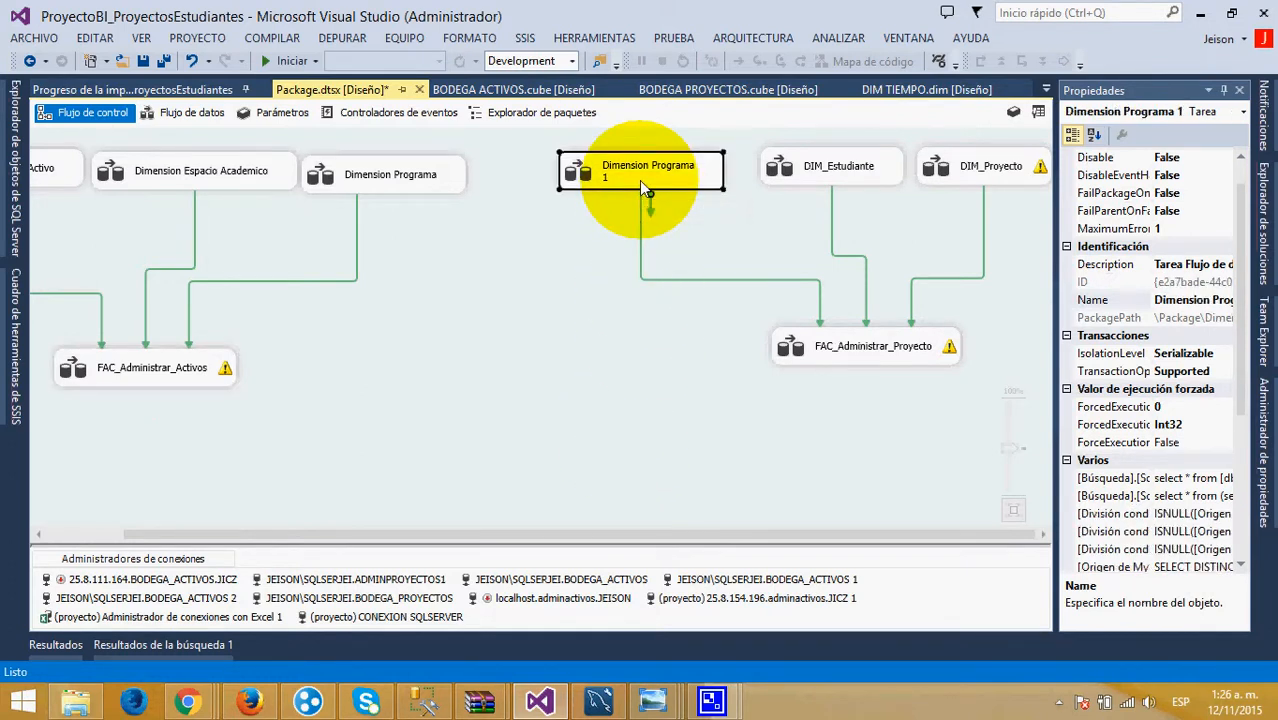
left_click(627, 309)
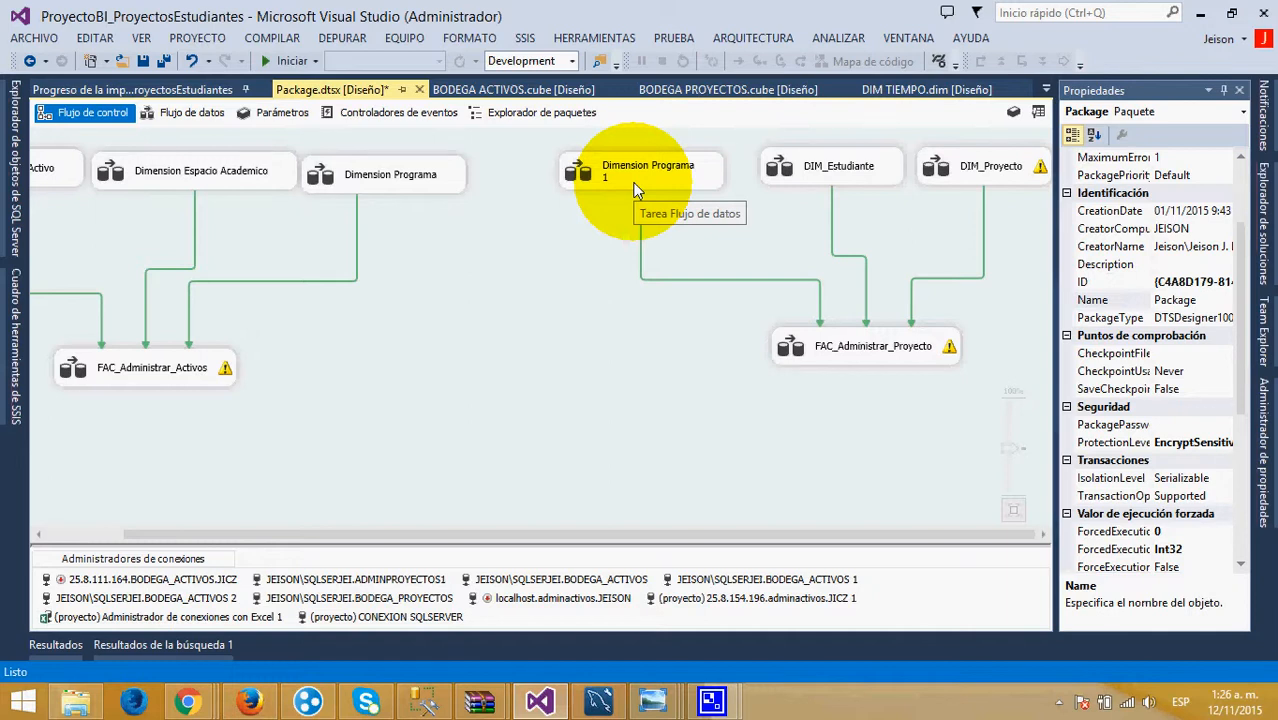
Examine the Dimension Programa 1 data flow from its MySQL source to the OLE DB destination, and return to the control flow
double_click(633, 188)
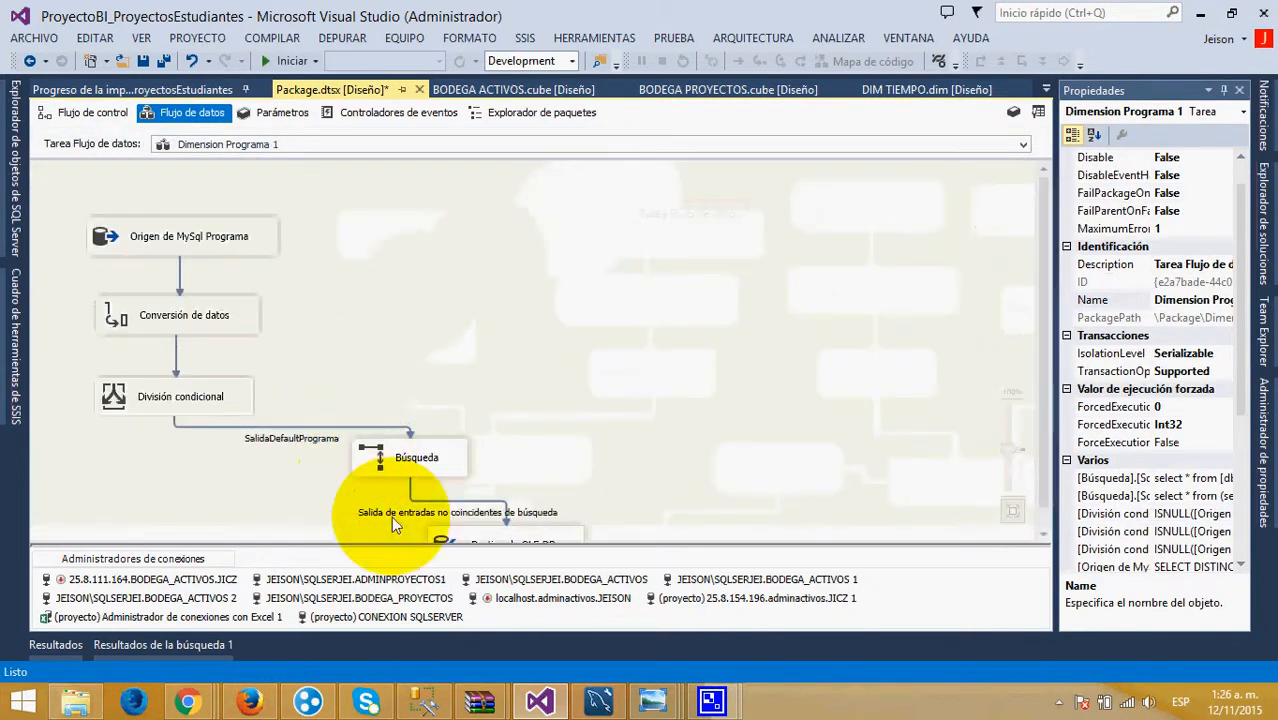
scroll(391, 516, "down", 2)
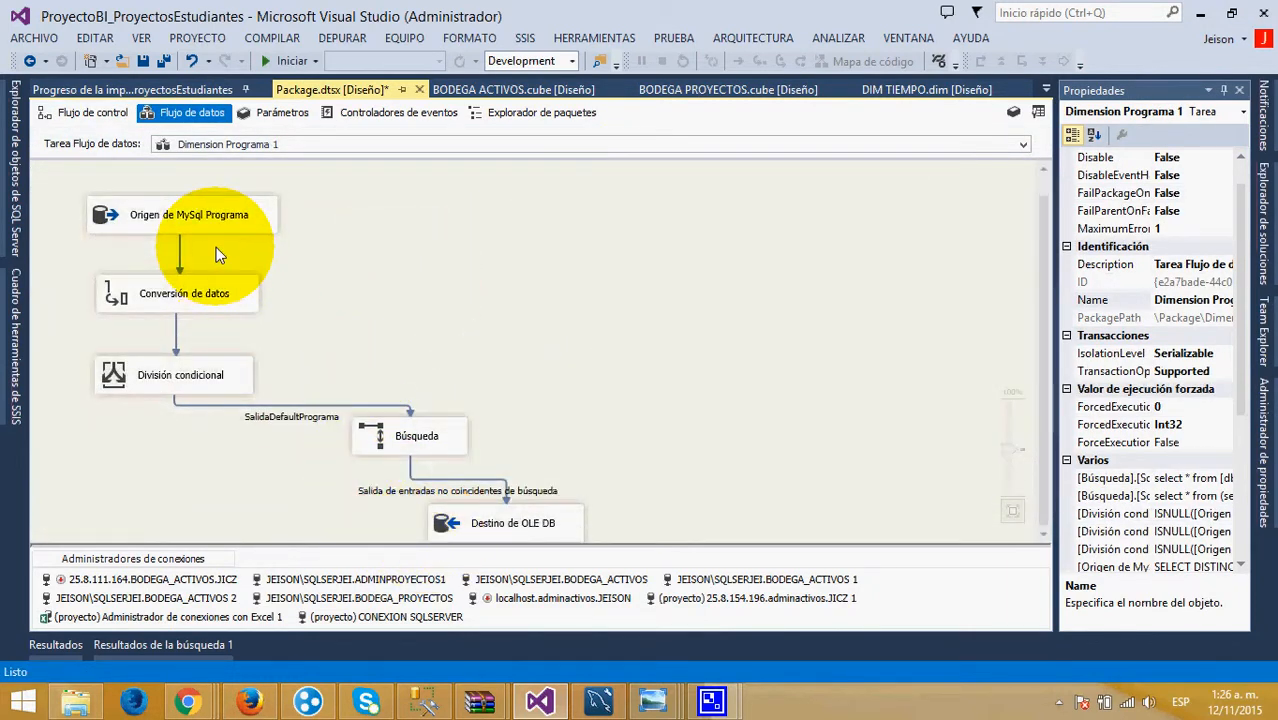
left_click(239, 231)
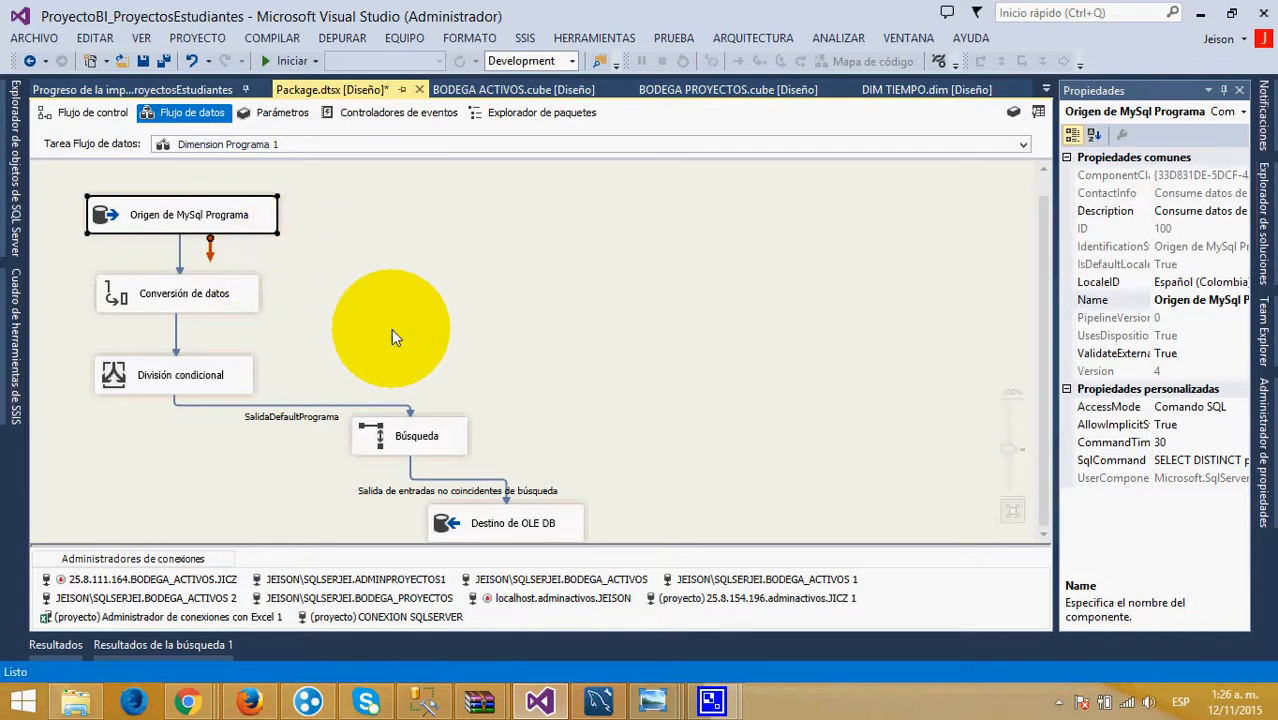
left_click(87, 118)
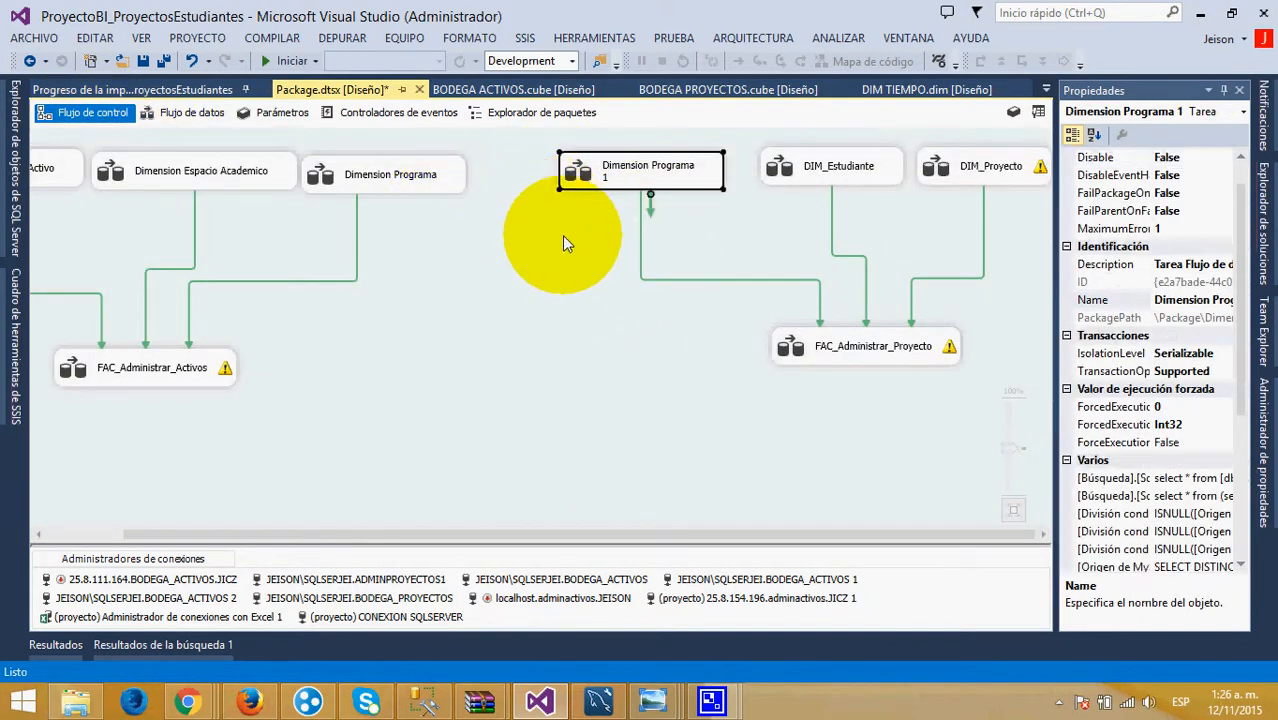
Examine the DIM_Estudiante data flow and its OLE DB source, and return to the control flow
double_click(808, 170)
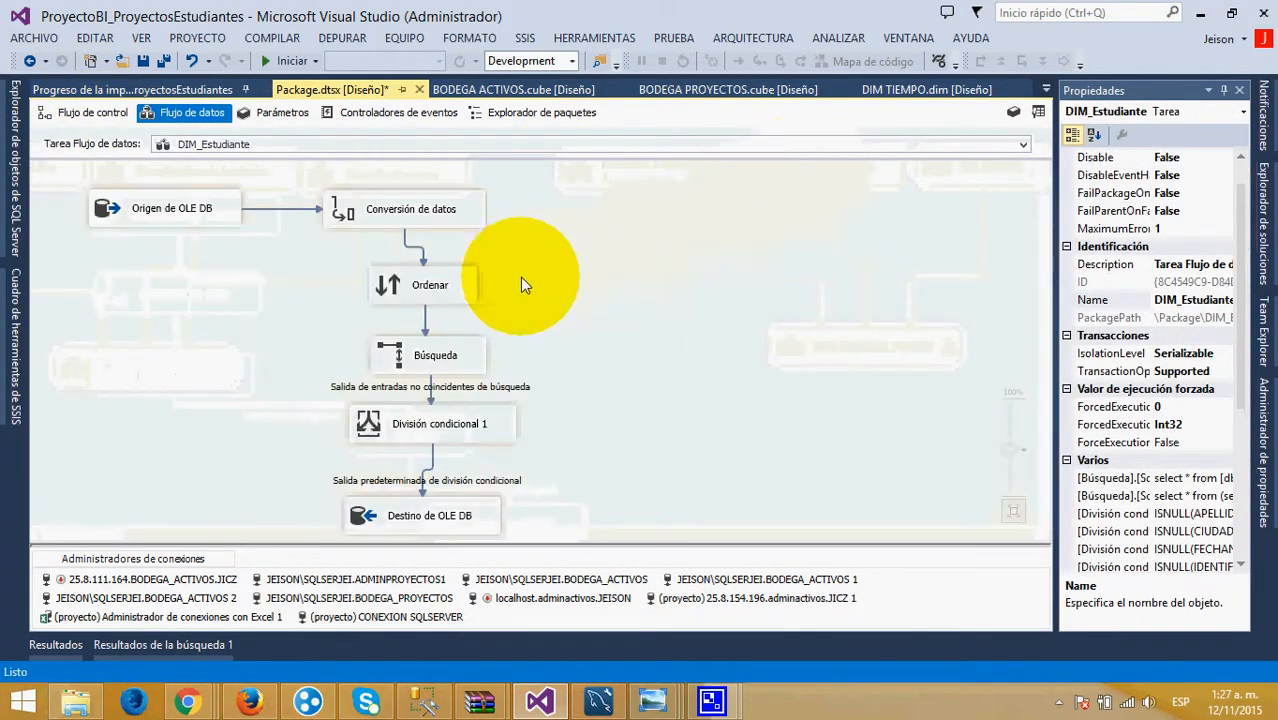
left_click(193, 220)
left_click(88, 115)
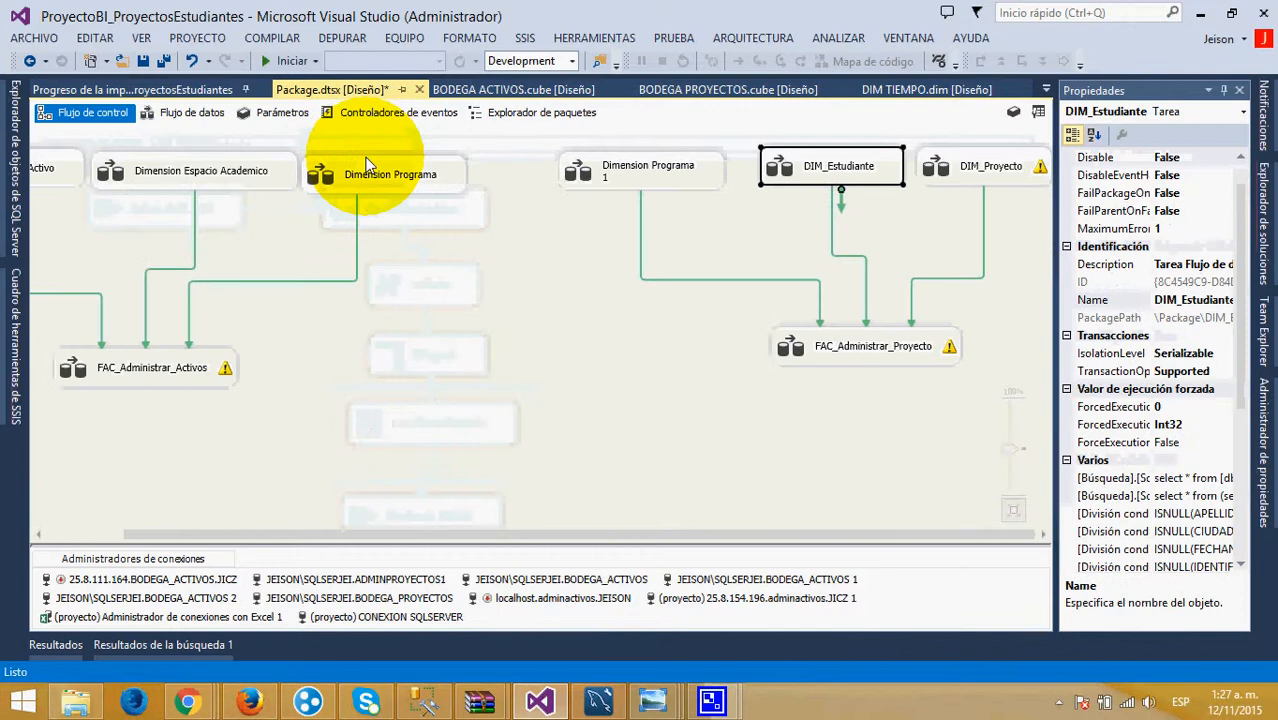
Open the DIM_Proyecto data flow, read the SQL command of its OLE DB source, and close the source editor
double_click(955, 163)
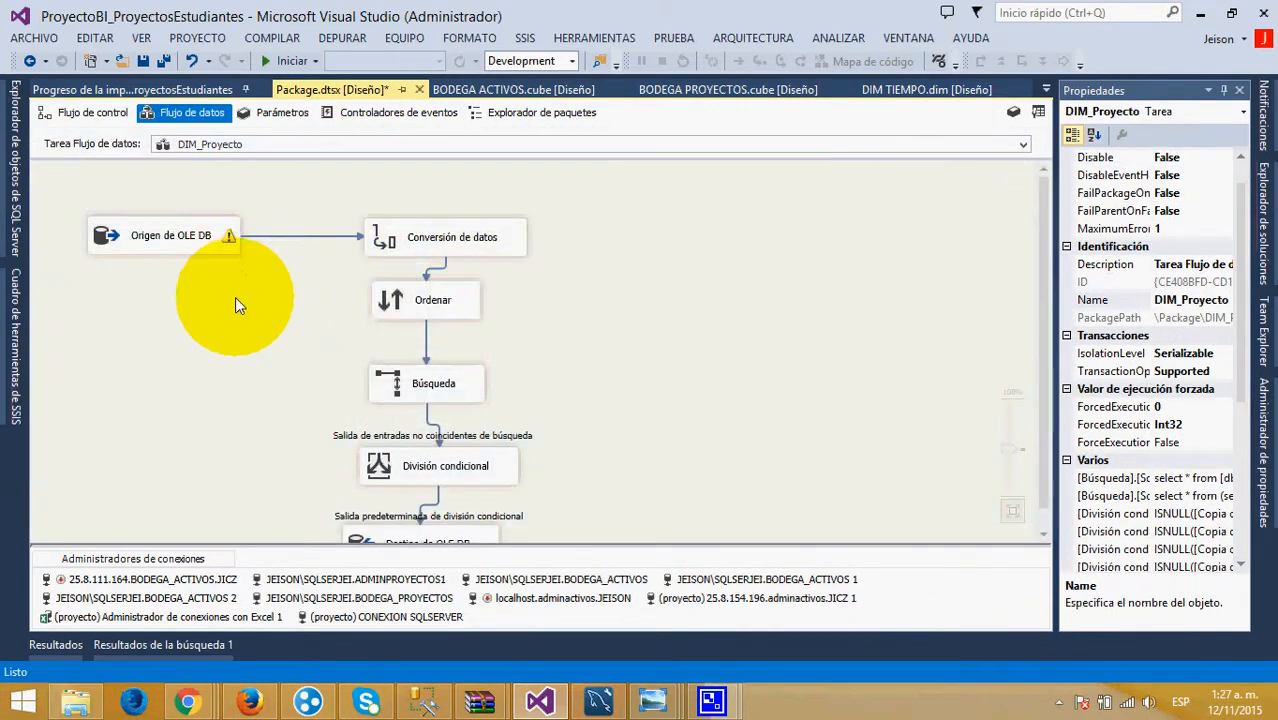
double_click(183, 250)
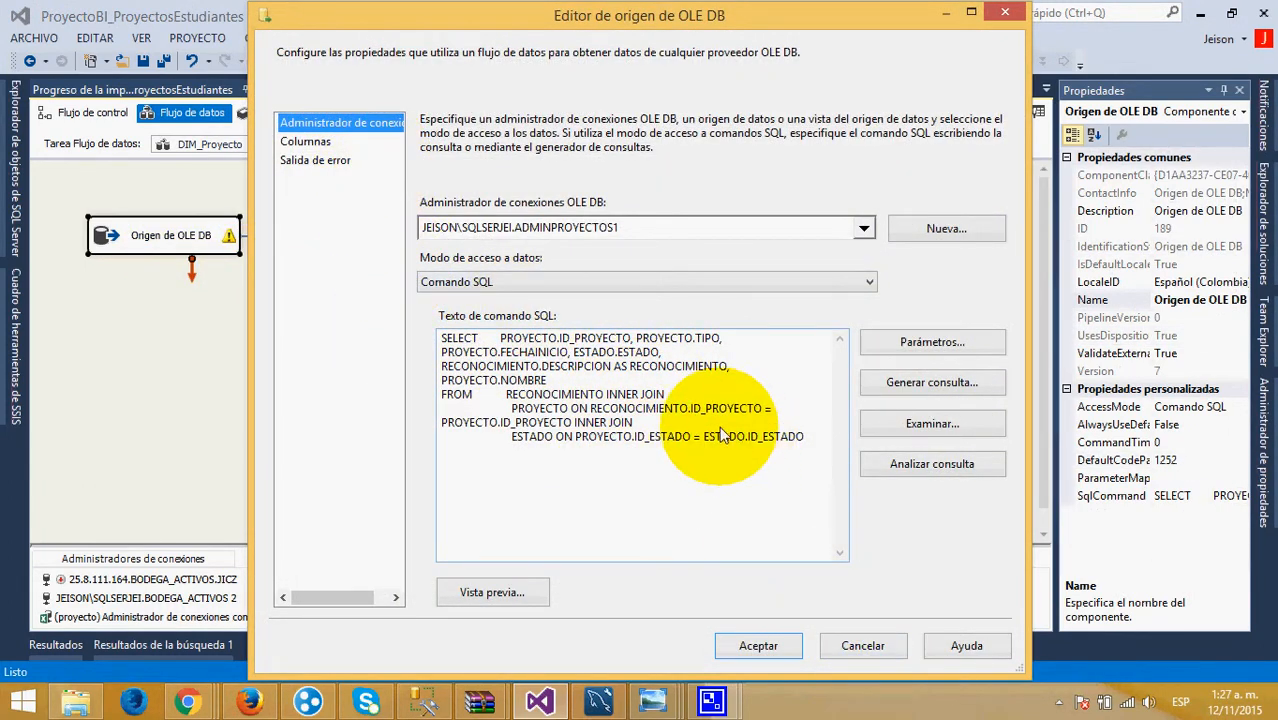
left_click(1005, 14)
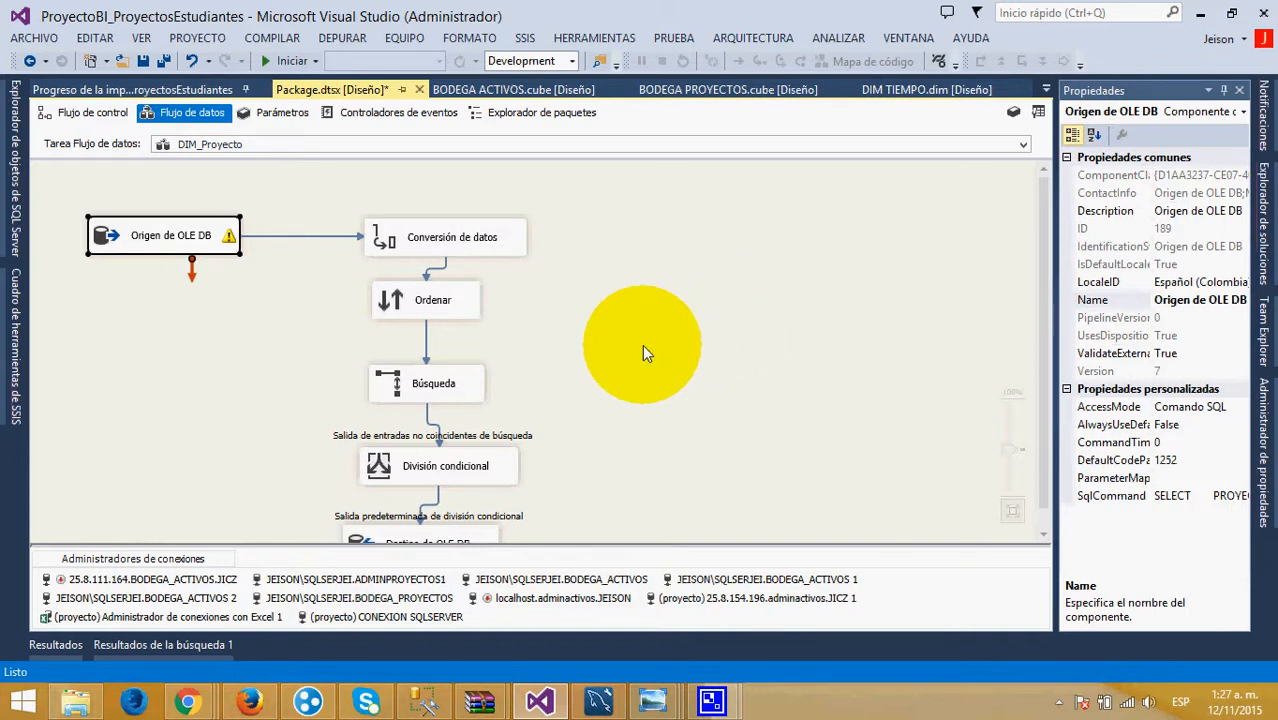
Check the target table of the DIM_Proyecto OLE DB destination, close its editor, and return to the control flow
scroll(600, 310, "down", 1)
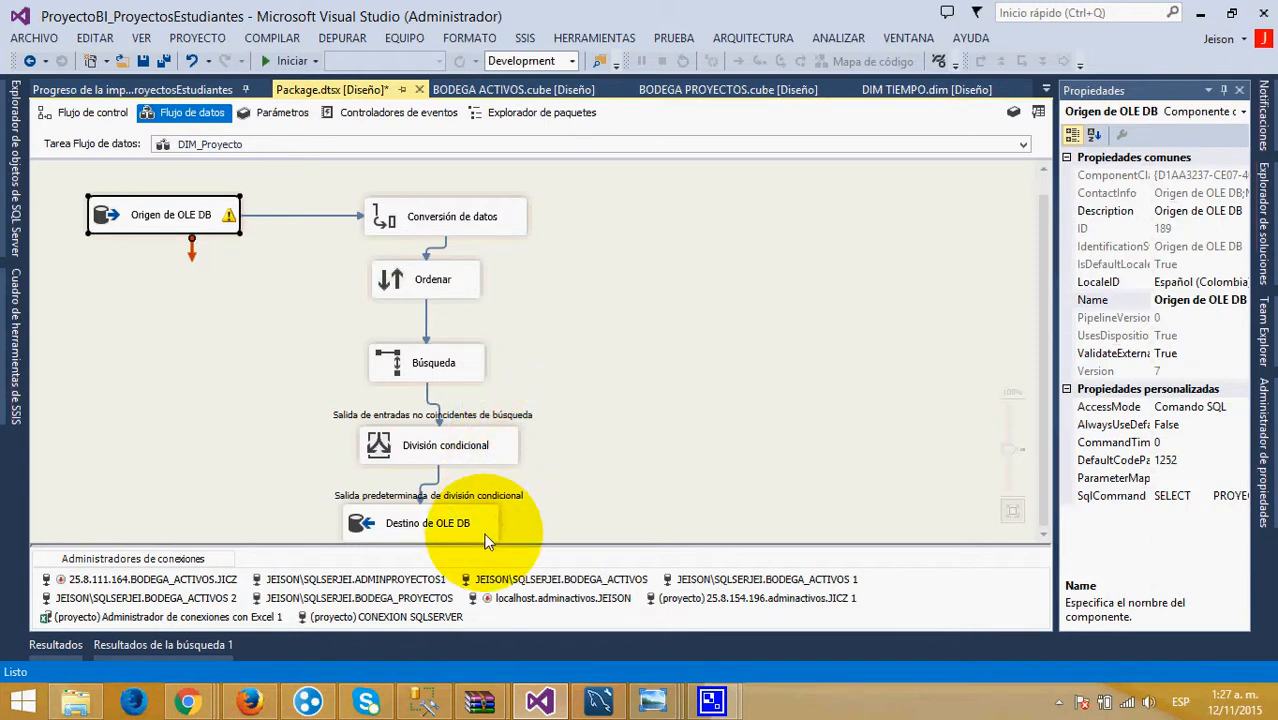
double_click(452, 527)
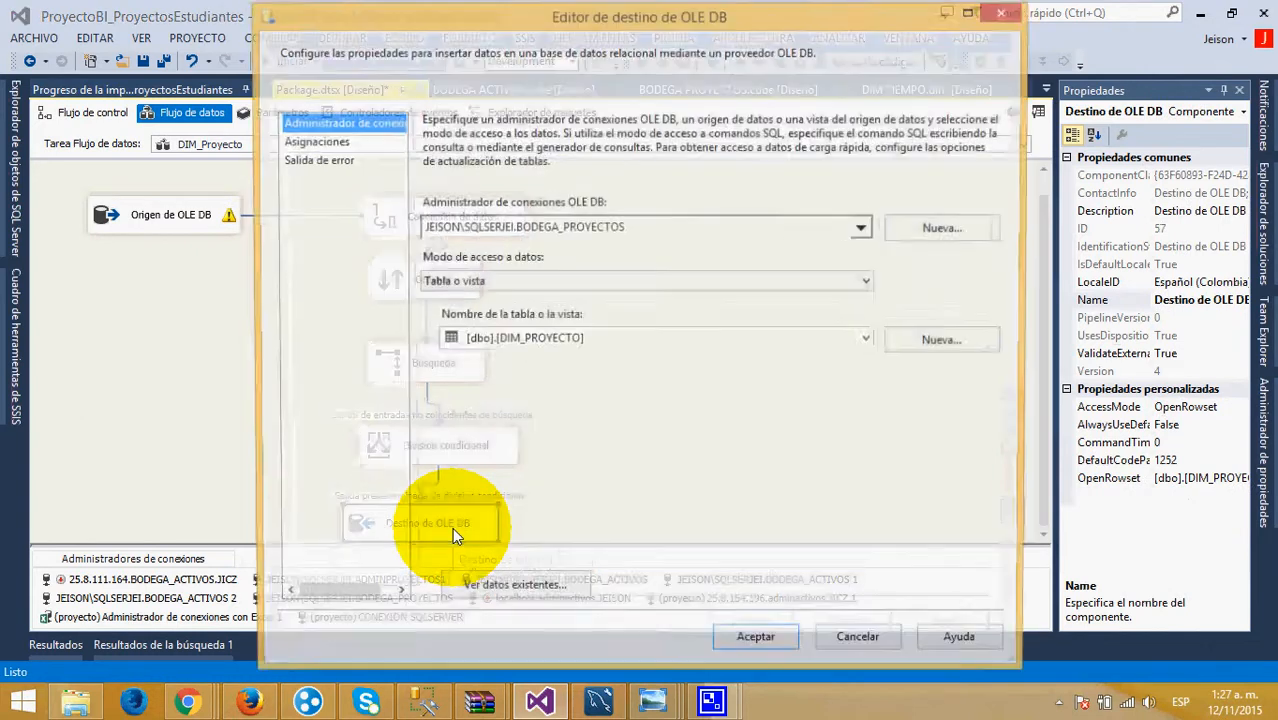
left_click(1005, 12)
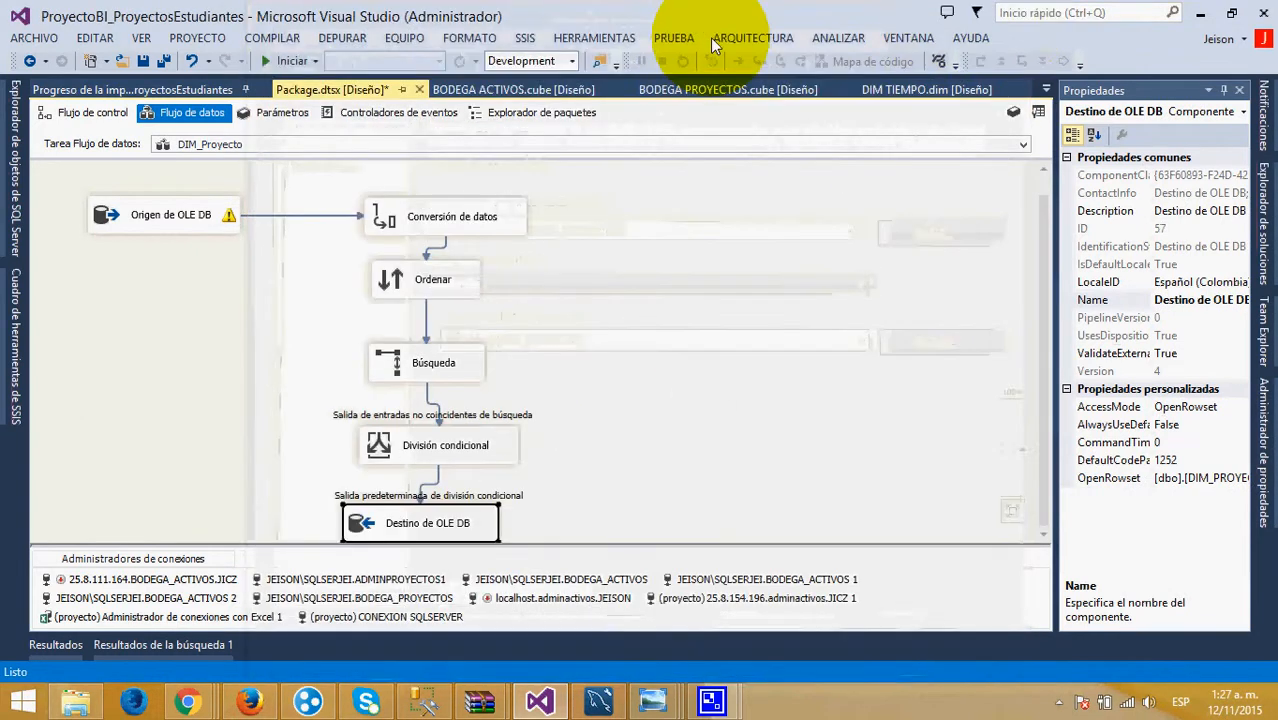
left_click(88, 112)
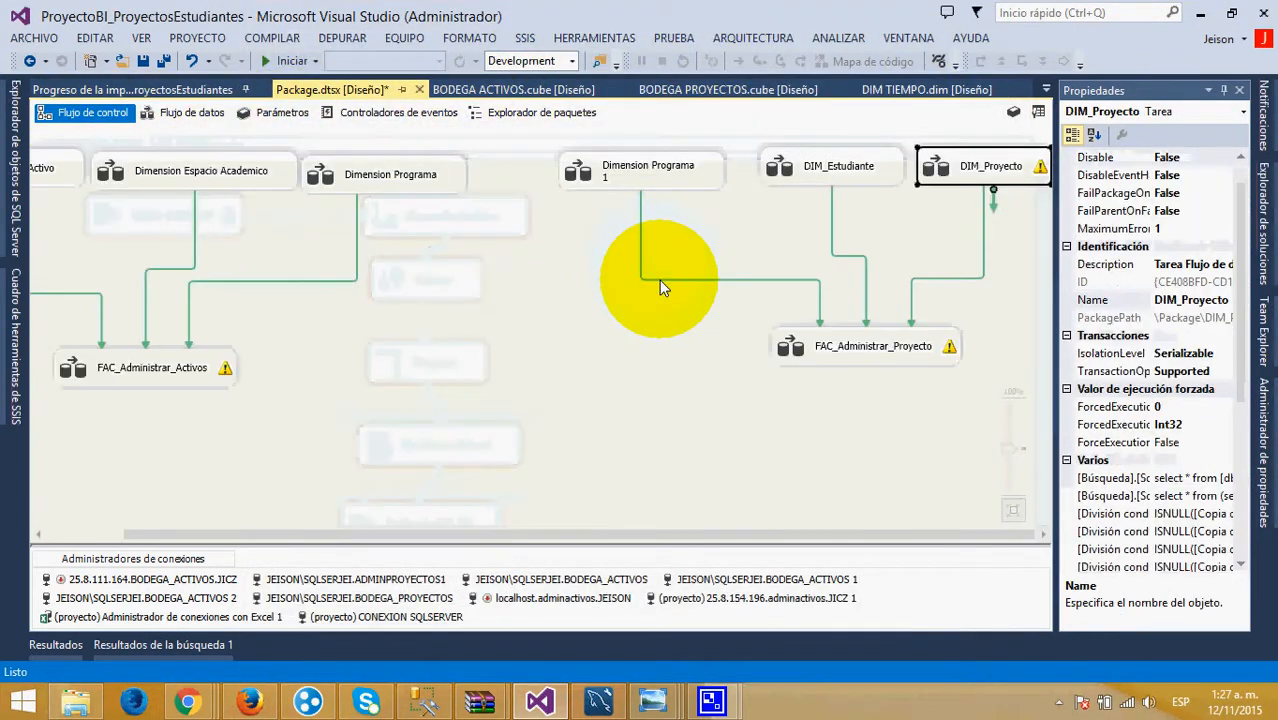
Open the FAC_Administrar_Proyecto data flow and trace its source branches down through the merge joins and the DIMTIEMPO branch
double_click(855, 347)
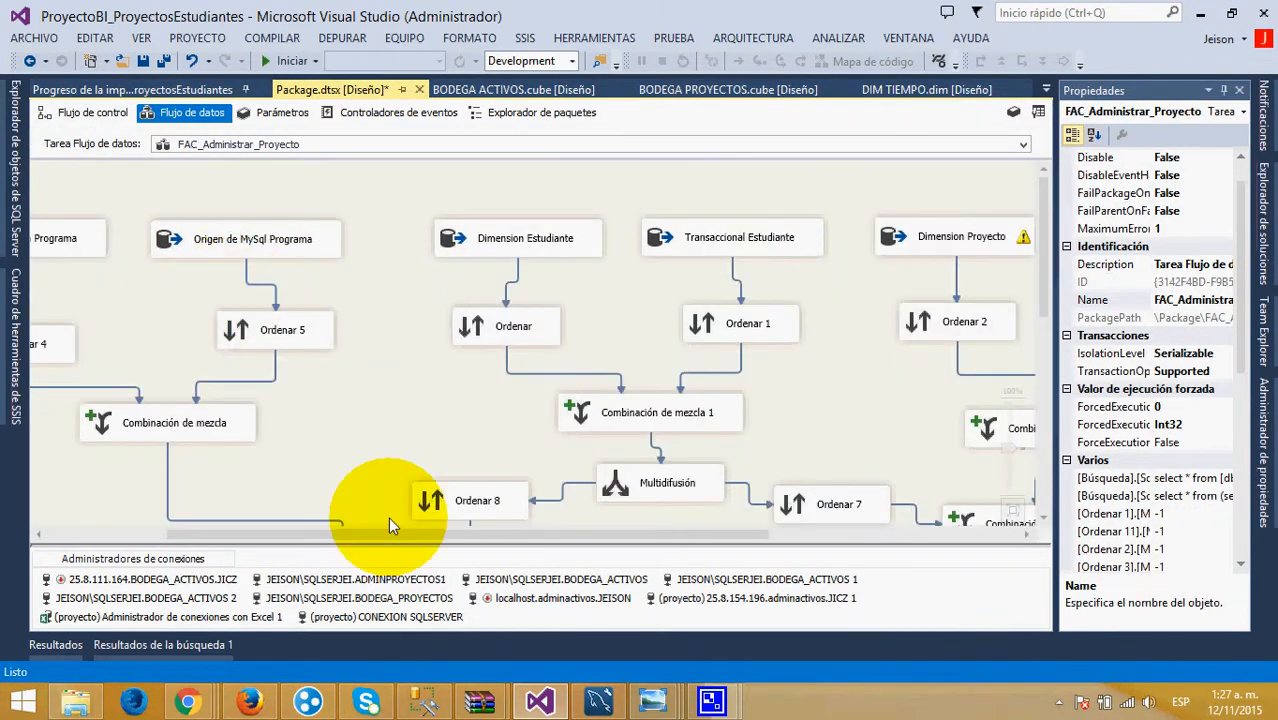
left_click_drag(470, 541, 741, 549)
scroll(734, 468, "down", 7)
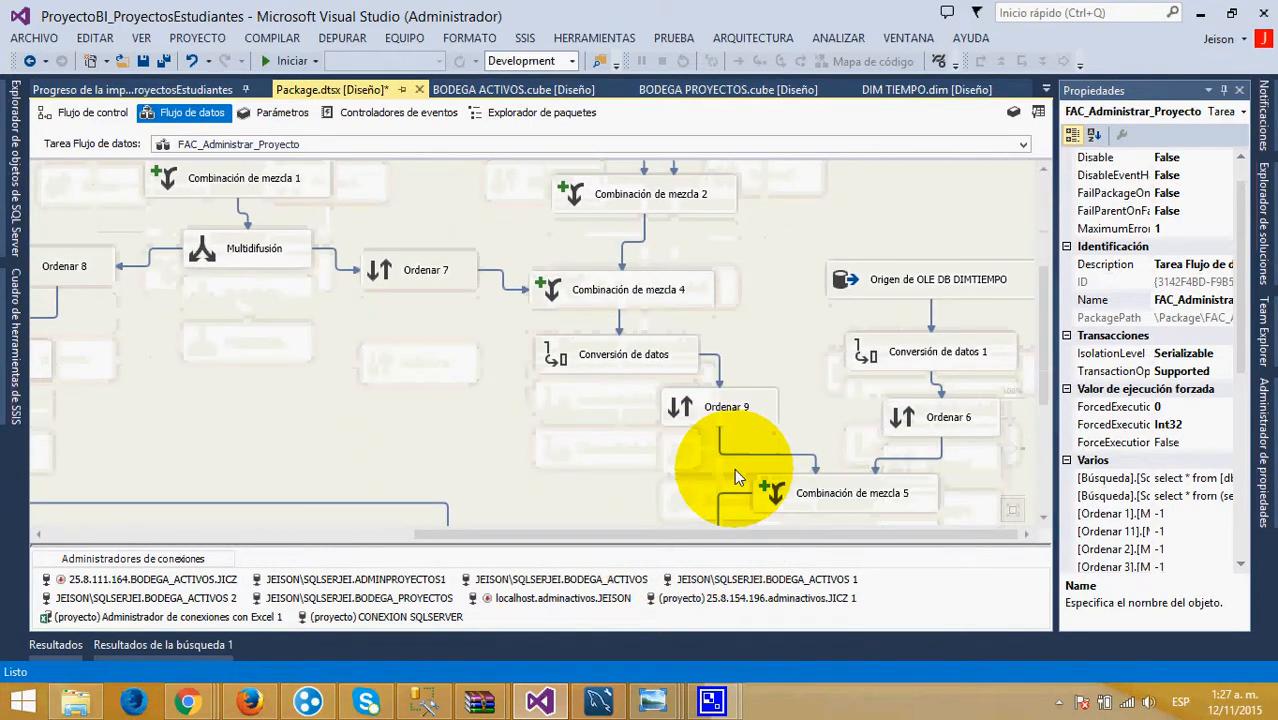
scroll(734, 468, "up", 3)
scroll(734, 468, "down", 3)
scroll(734, 468, "down", 3)
Follow the FAC_Administrar_Proyecto flow to its OLE DB destination, check the destination's target table, and close the editor
left_click_drag(684, 535, 571, 514)
scroll(678, 475, "down", 3)
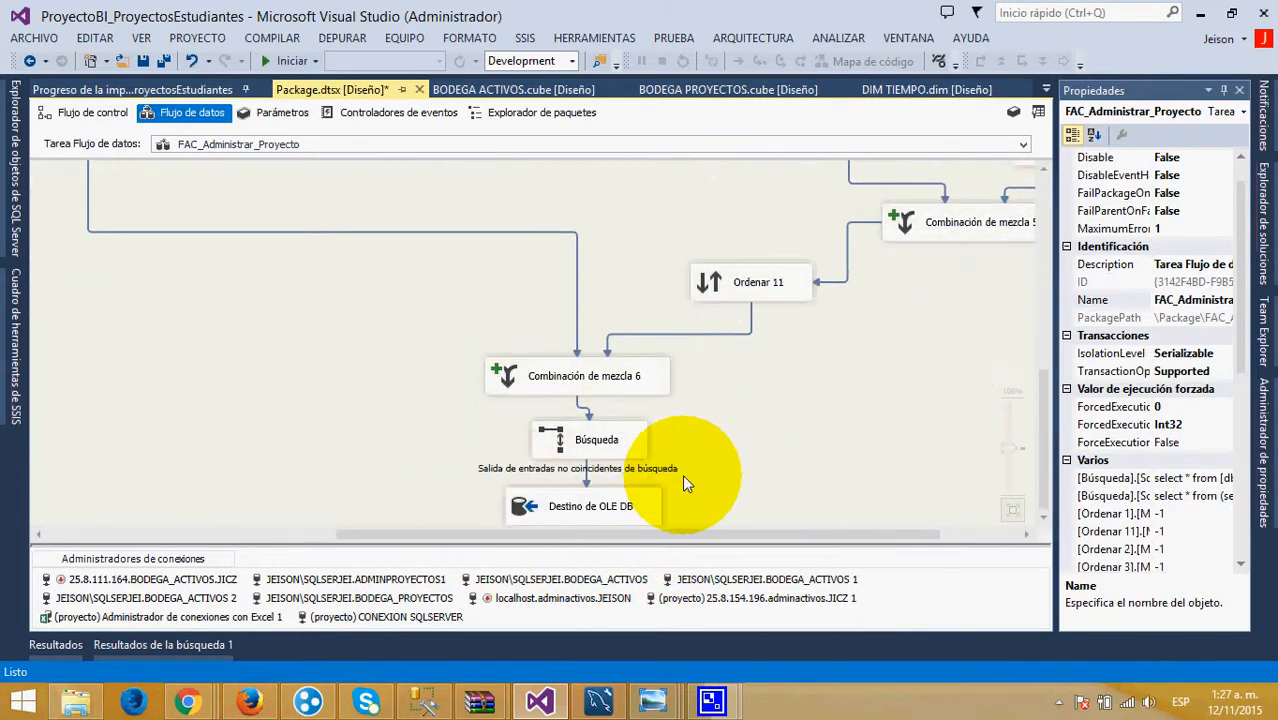
double_click(577, 500)
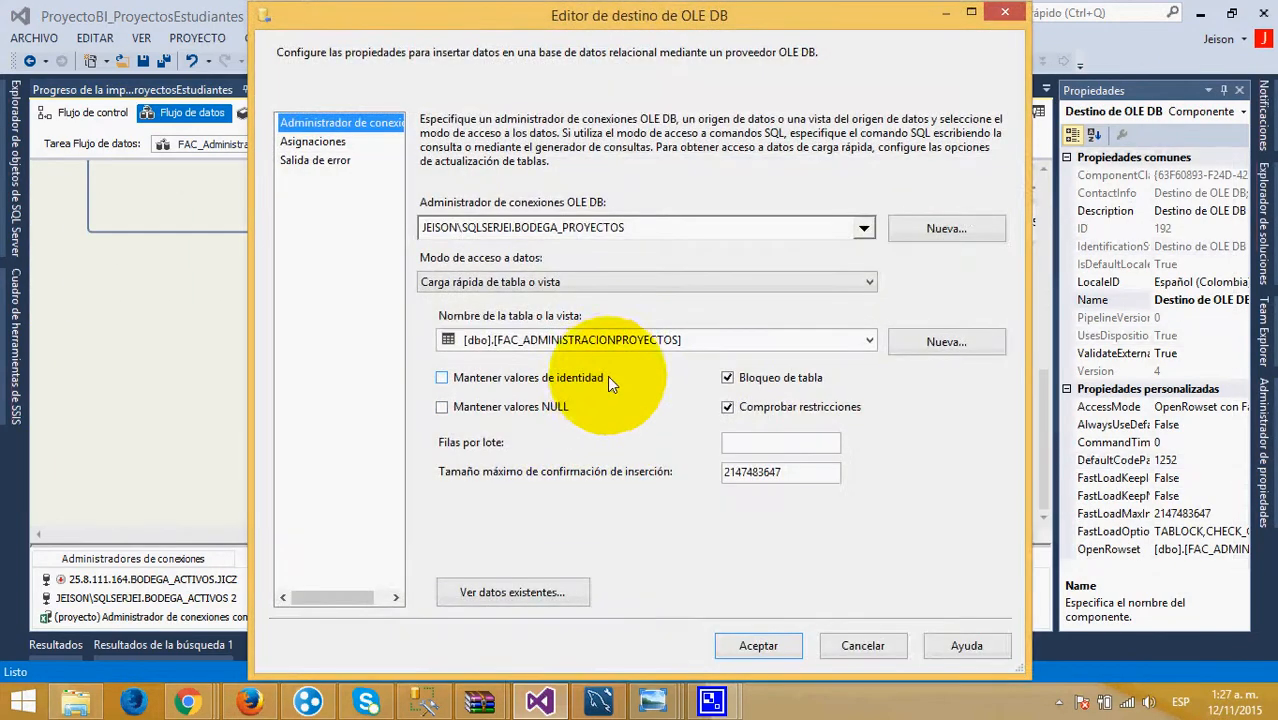
left_click(1005, 12)
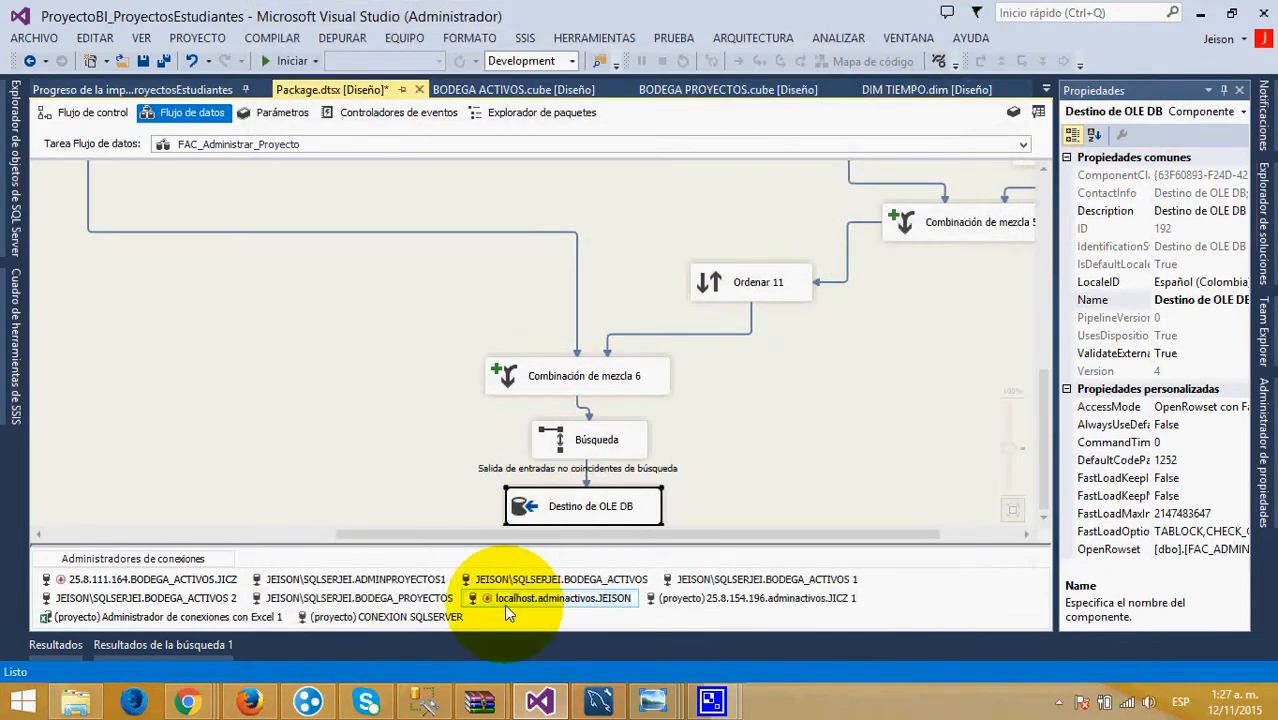
Switch to SQL Server Management Studio and locate the fact tables of BODEGA_ACTIVOS and BODEGA_PROYECTOS, collapsing DIM_TIEMPO in BODEGA_PROYECTOS
left_click(427, 703)
left_click(140, 381)
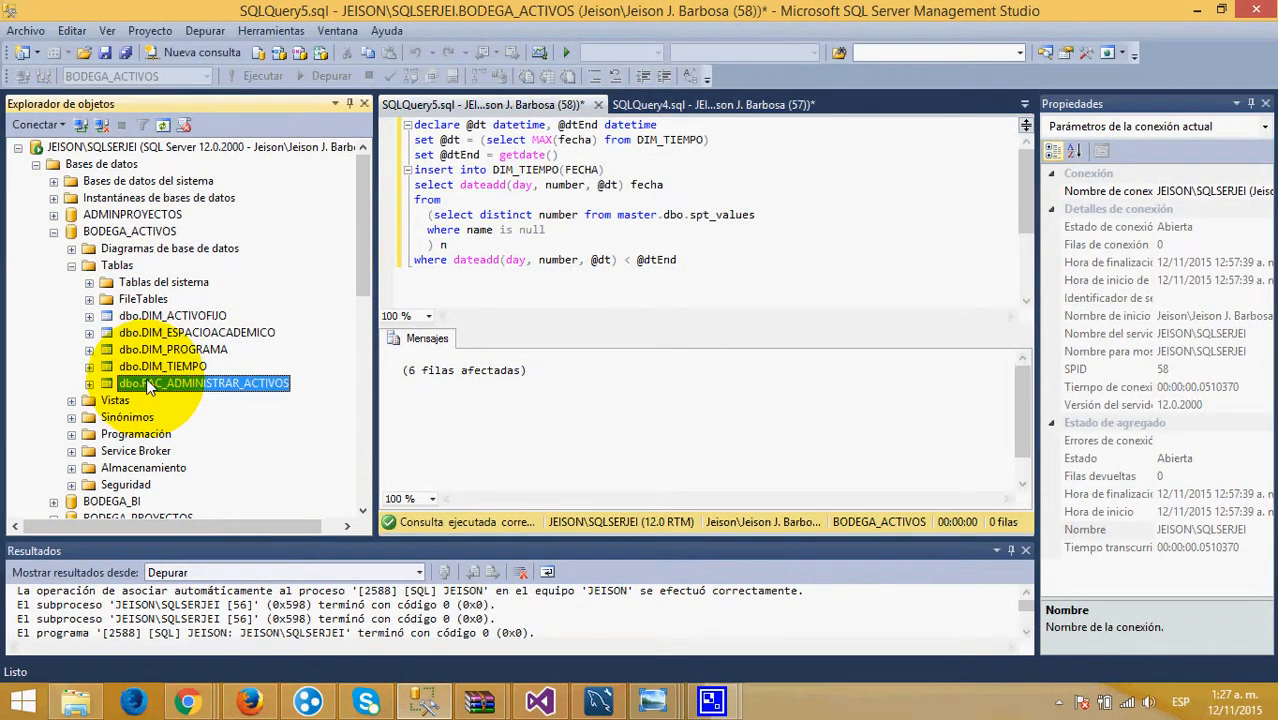
scroll(147, 365, "down", 1)
scroll(170, 415, "down", 4)
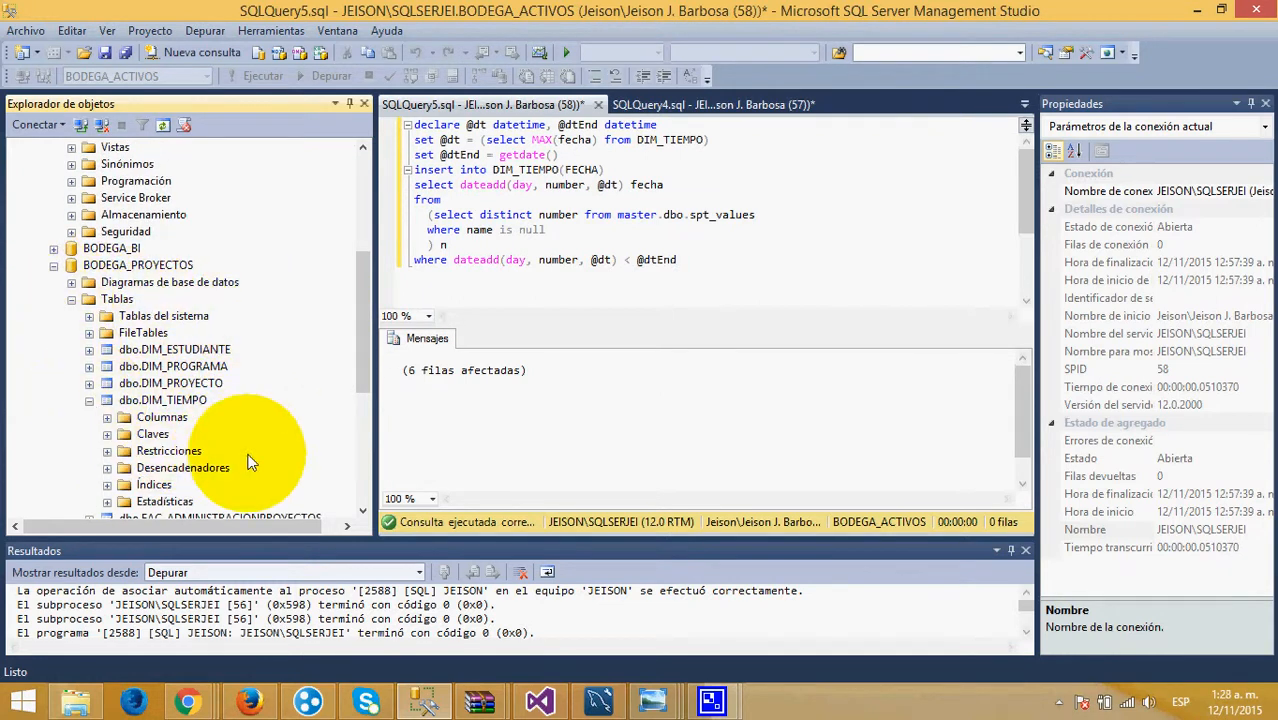
scroll(257, 456, "down", 2)
left_click(253, 416)
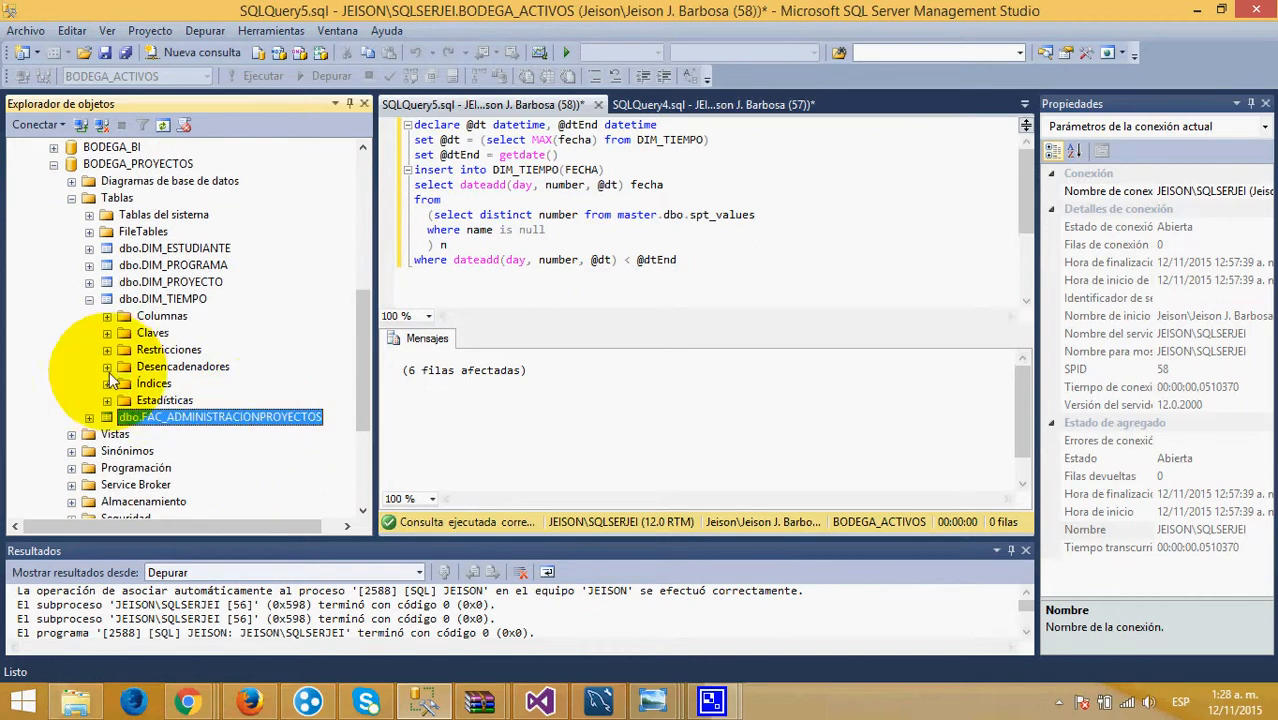
left_click(90, 299)
scroll(295, 381, "up", 5)
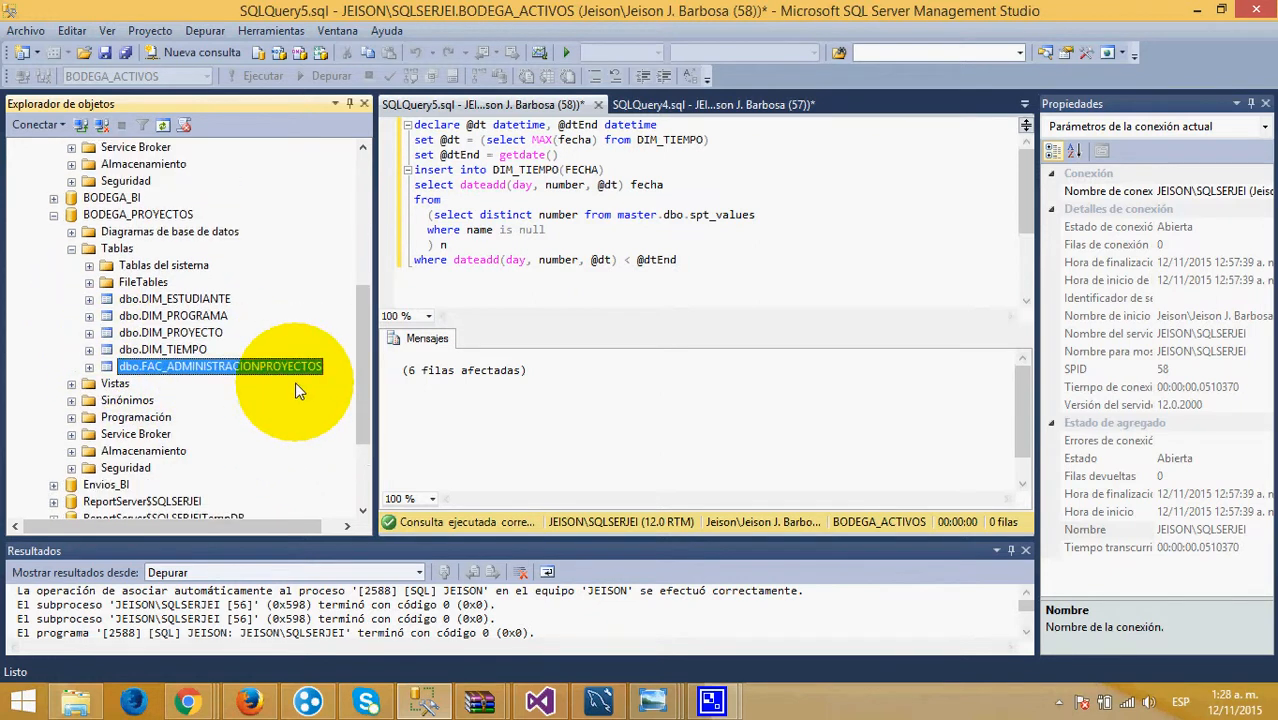
Switch back to Visual Studio and look over the project, student and program source branches of the FAC_Administrar_Proyecto data flow
left_click(539, 700)
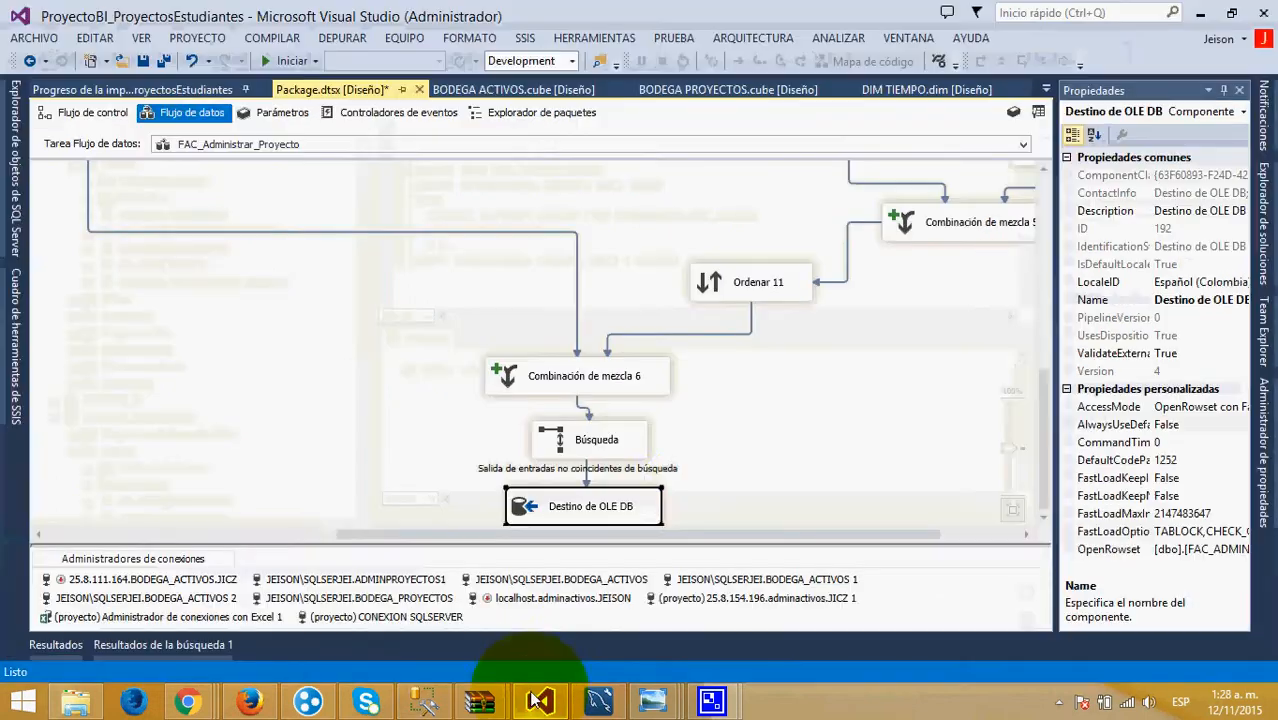
scroll(768, 510, "up", 1)
scroll(768, 514, "up", 9)
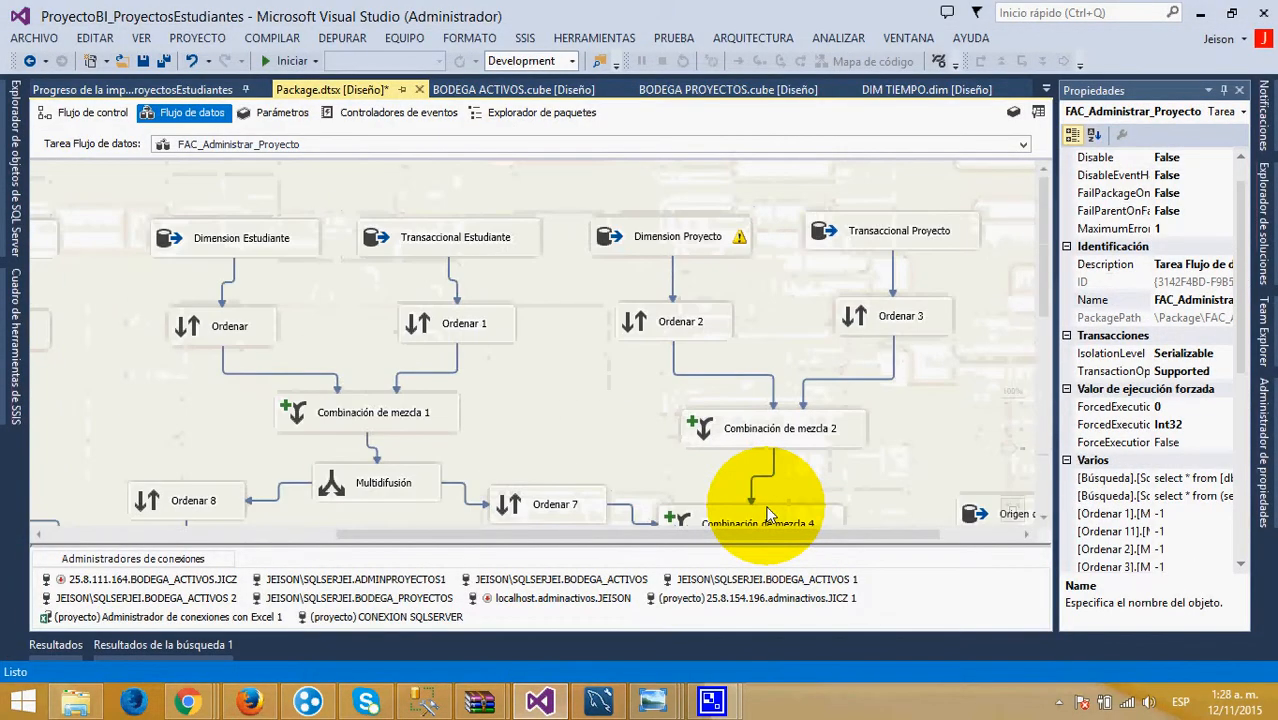
left_click_drag(489, 537, 171, 422)
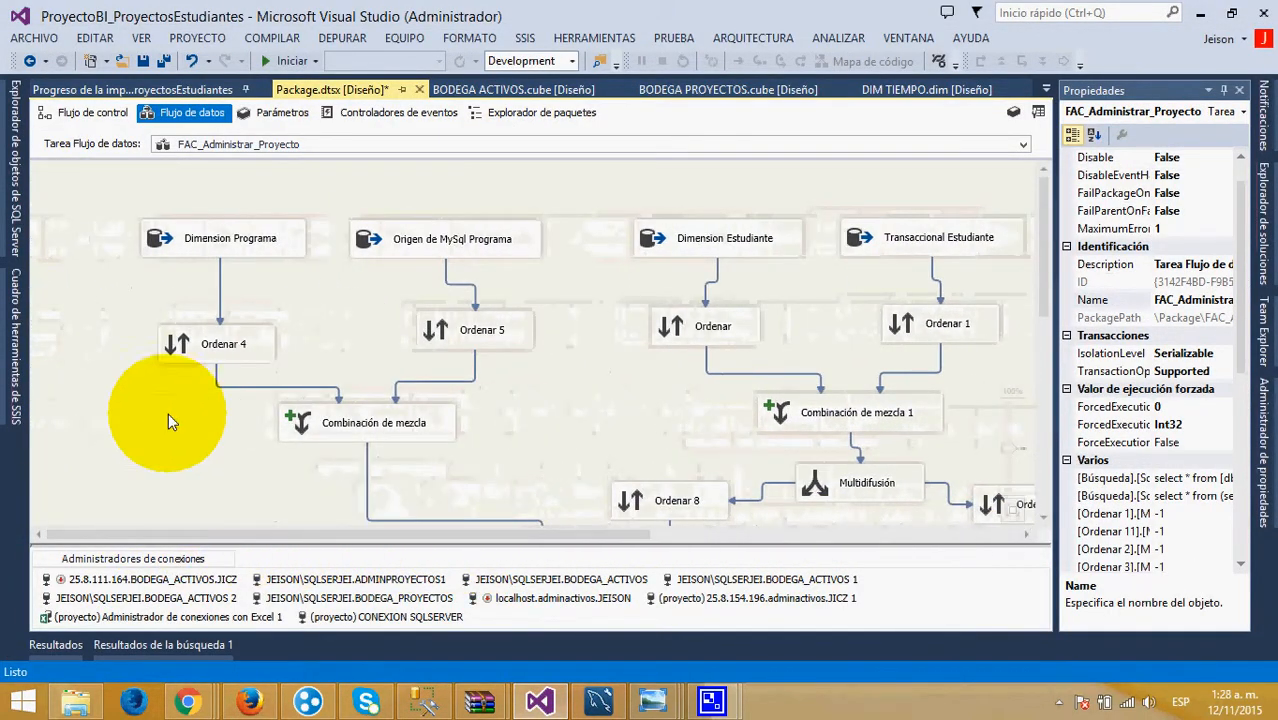
Return to the package's control flow and check the warnings on FAC_Administrar_Activos and FAC_Administrar_Proyecto
left_click(92, 118)
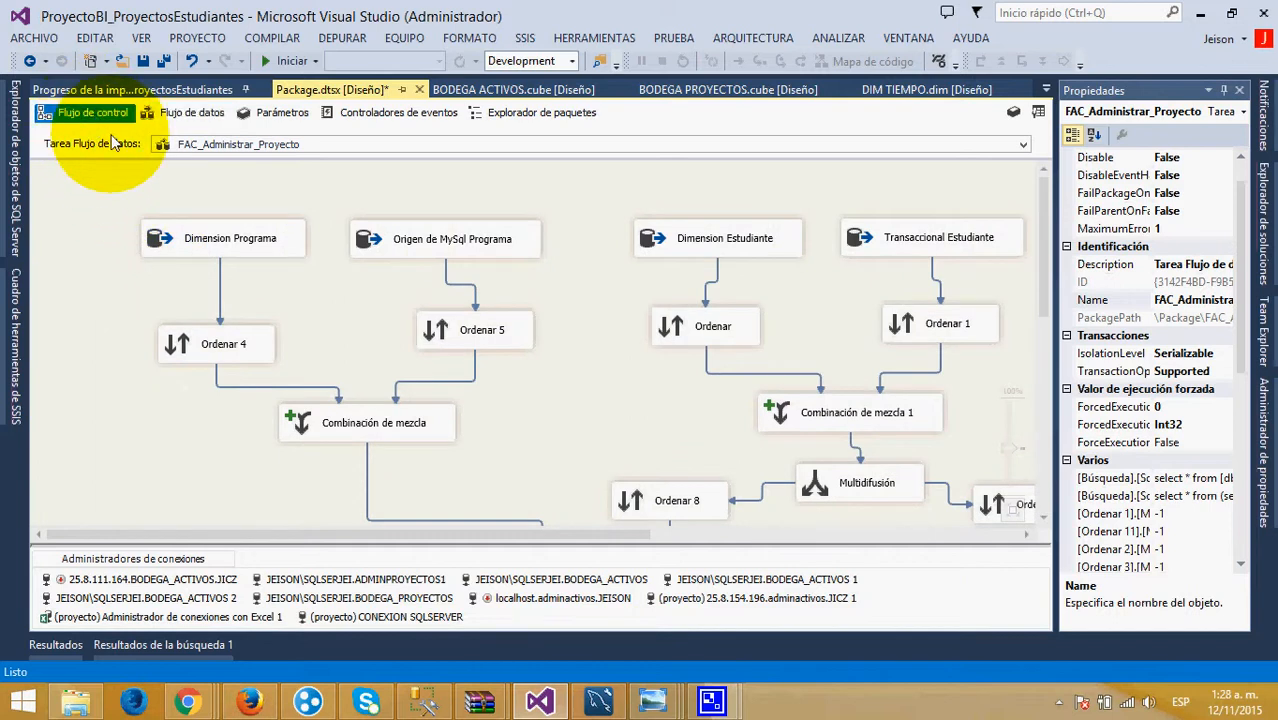
left_click_drag(499, 533, 322, 530)
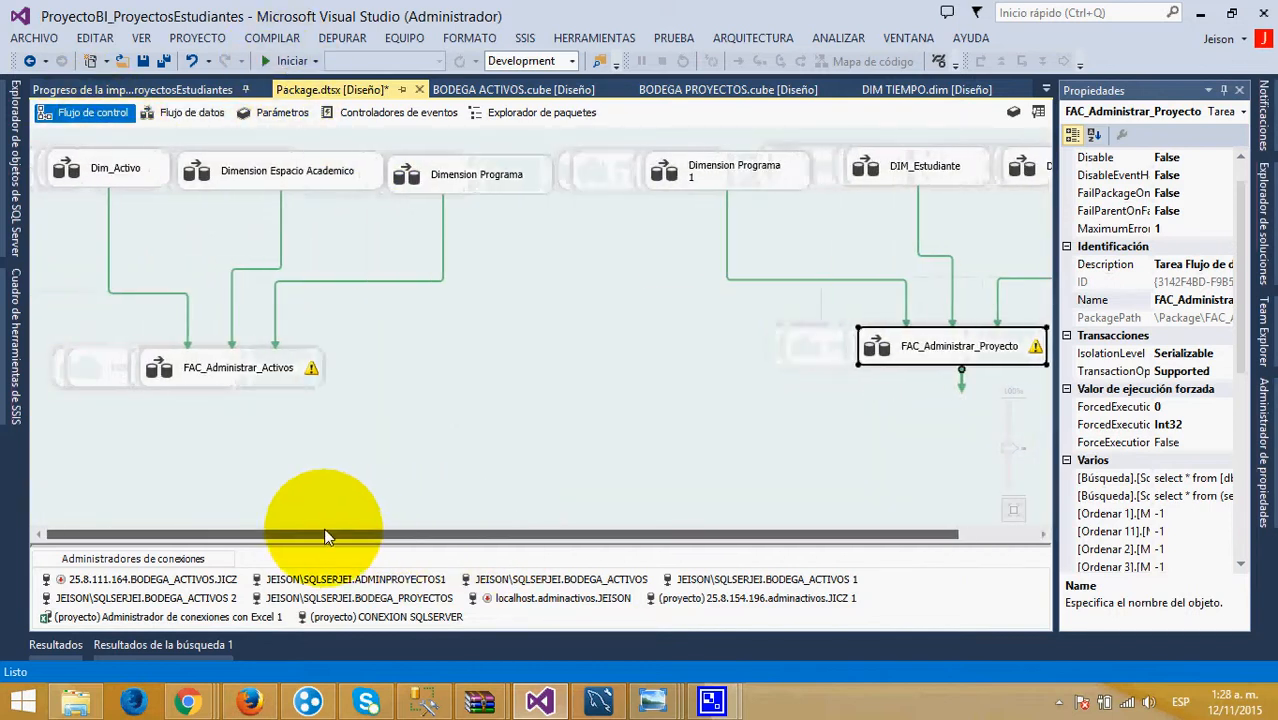
mouse_move(312, 369)
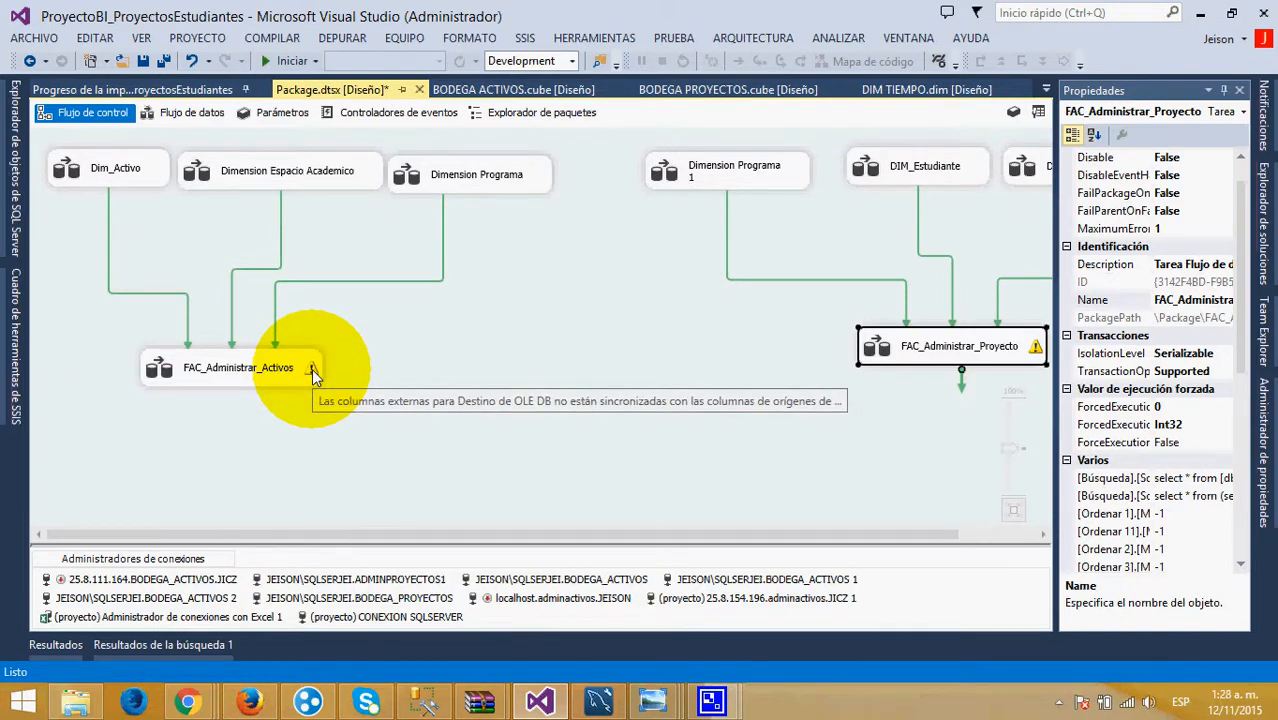
left_click_drag(696, 536, 780, 536)
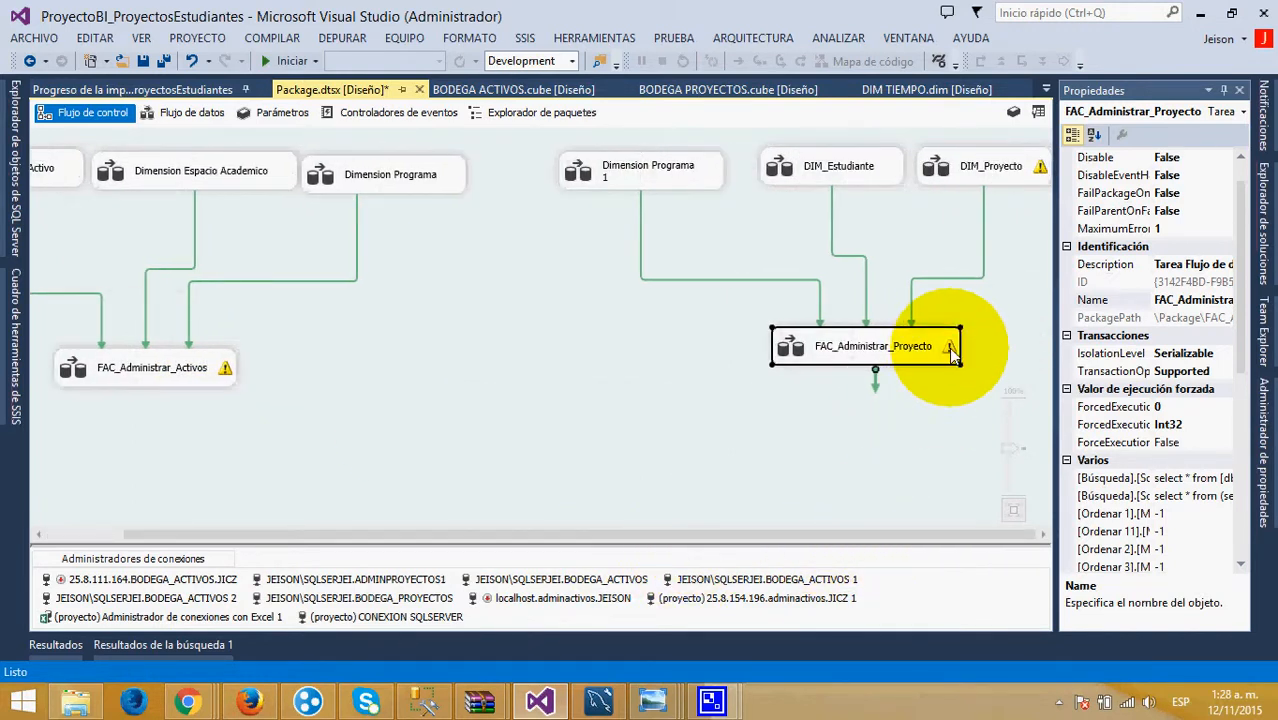
mouse_move(952, 356)
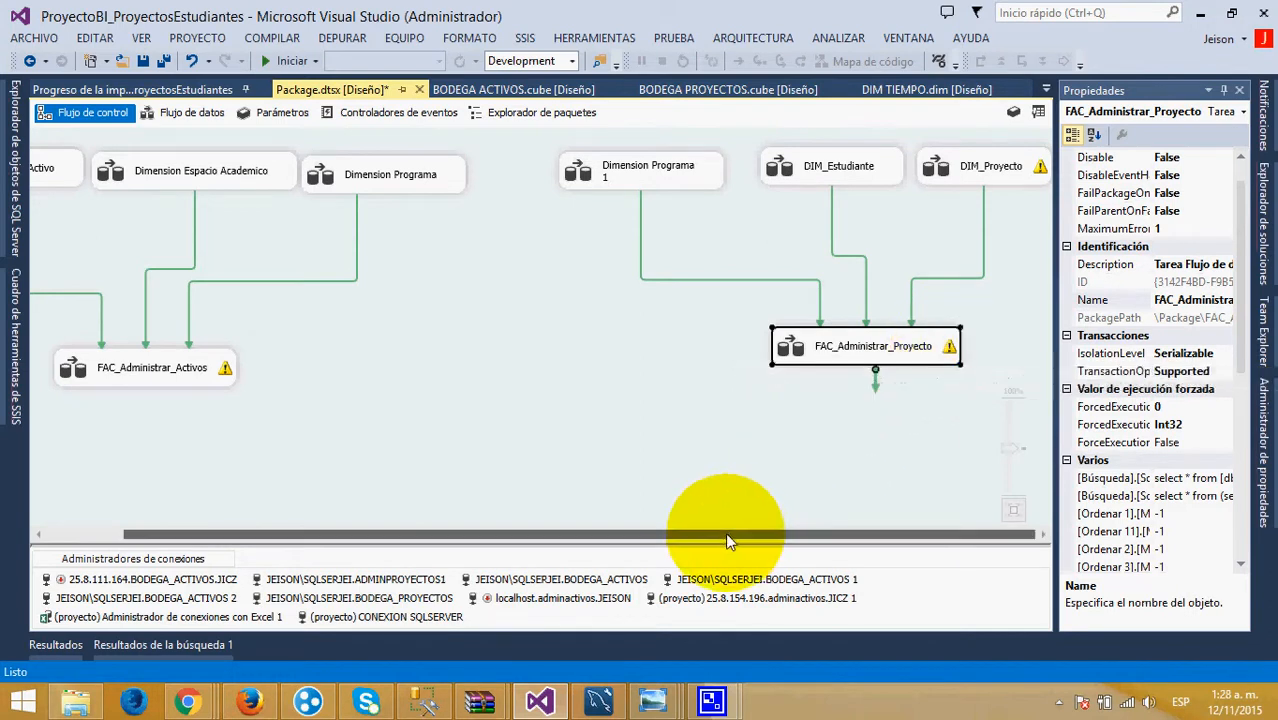
Run the SSIS package in debug mode and check the execution status of its dimension and fact tasks
left_click_drag(725, 532, 639, 532)
left_click(271, 61)
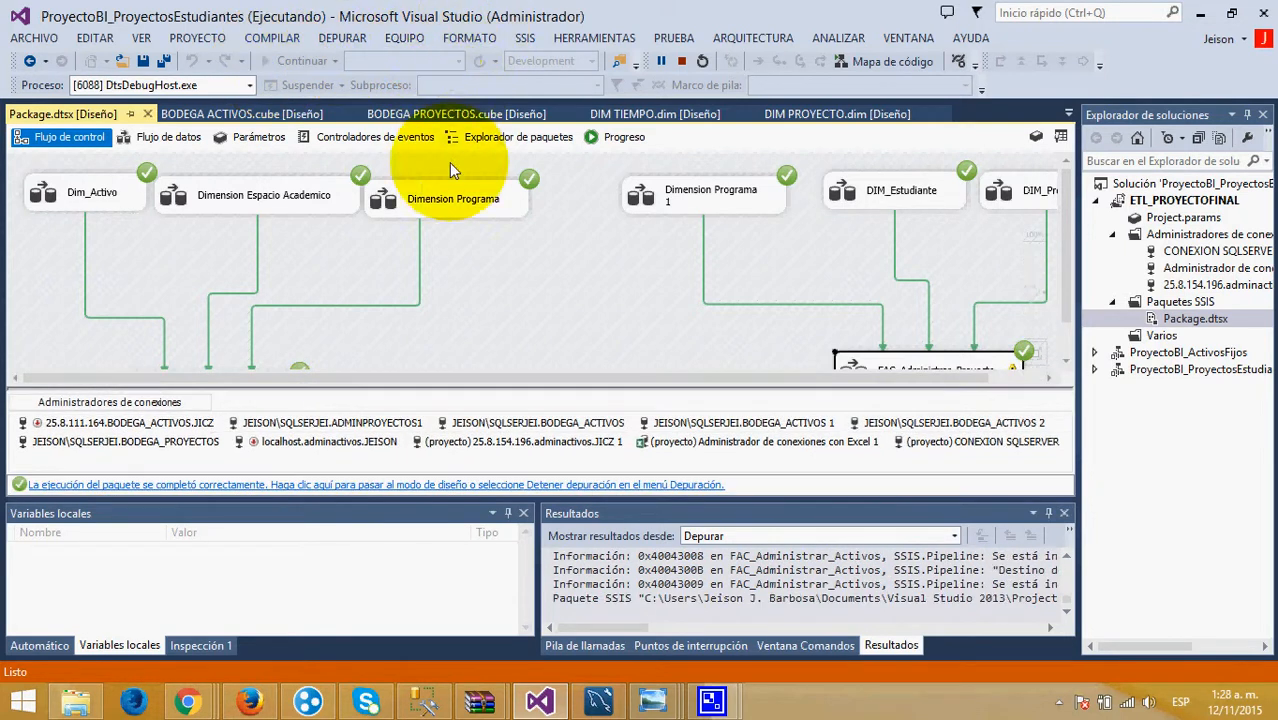
scroll(527, 250, "down", 1)
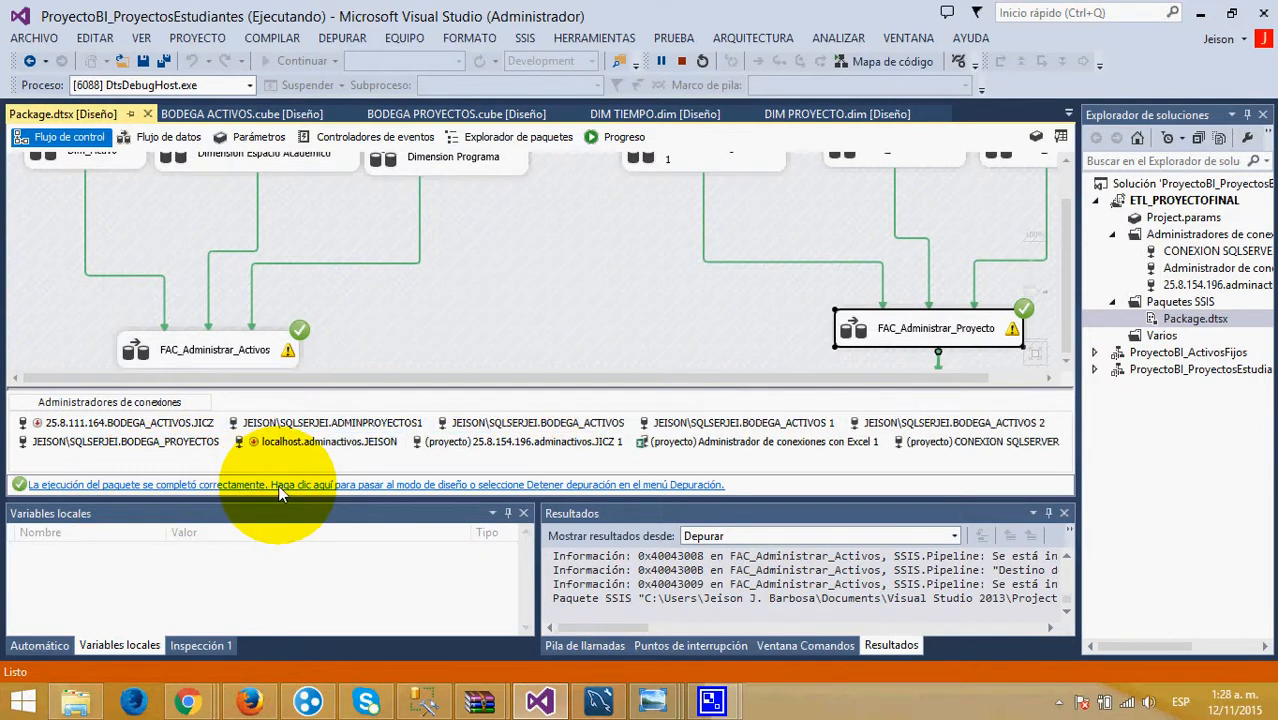
scroll(478, 311, "up", 1)
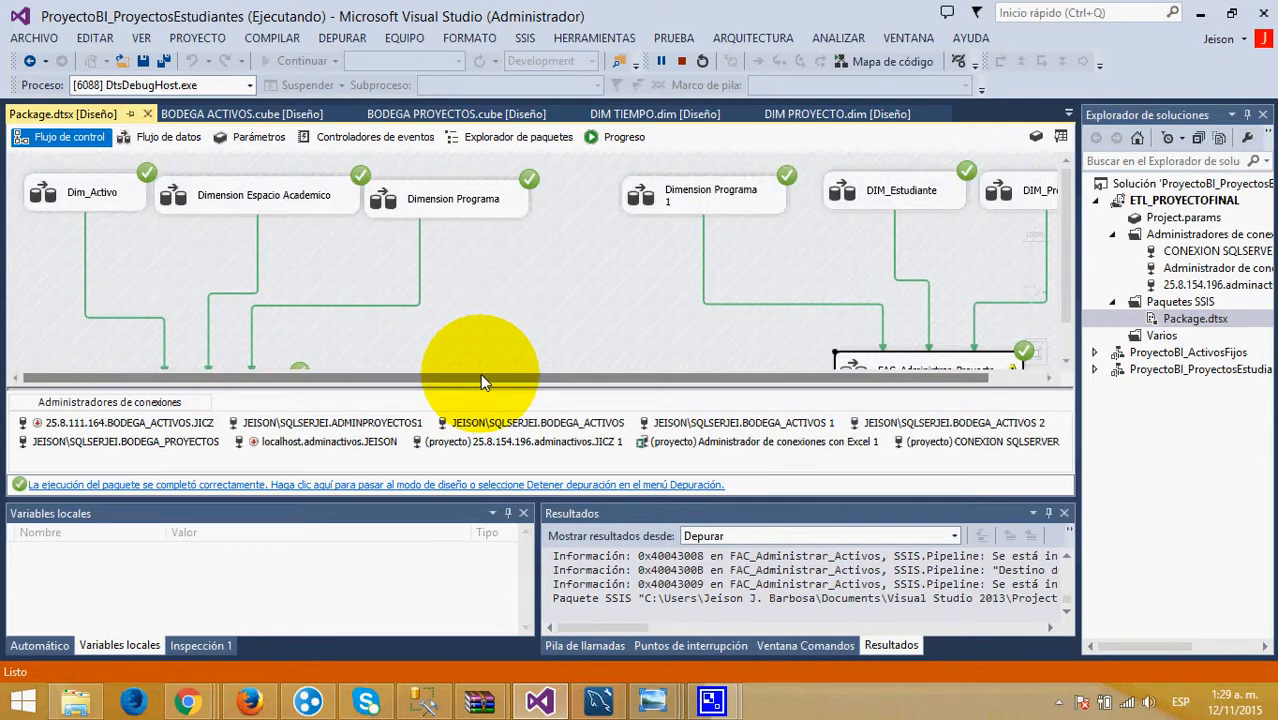
Switch to SQL Server Management Studio and review the script in SQLQuery5 that inserts dates into DIM_TIEMPO
left_click(432, 703)
left_click(570, 295)
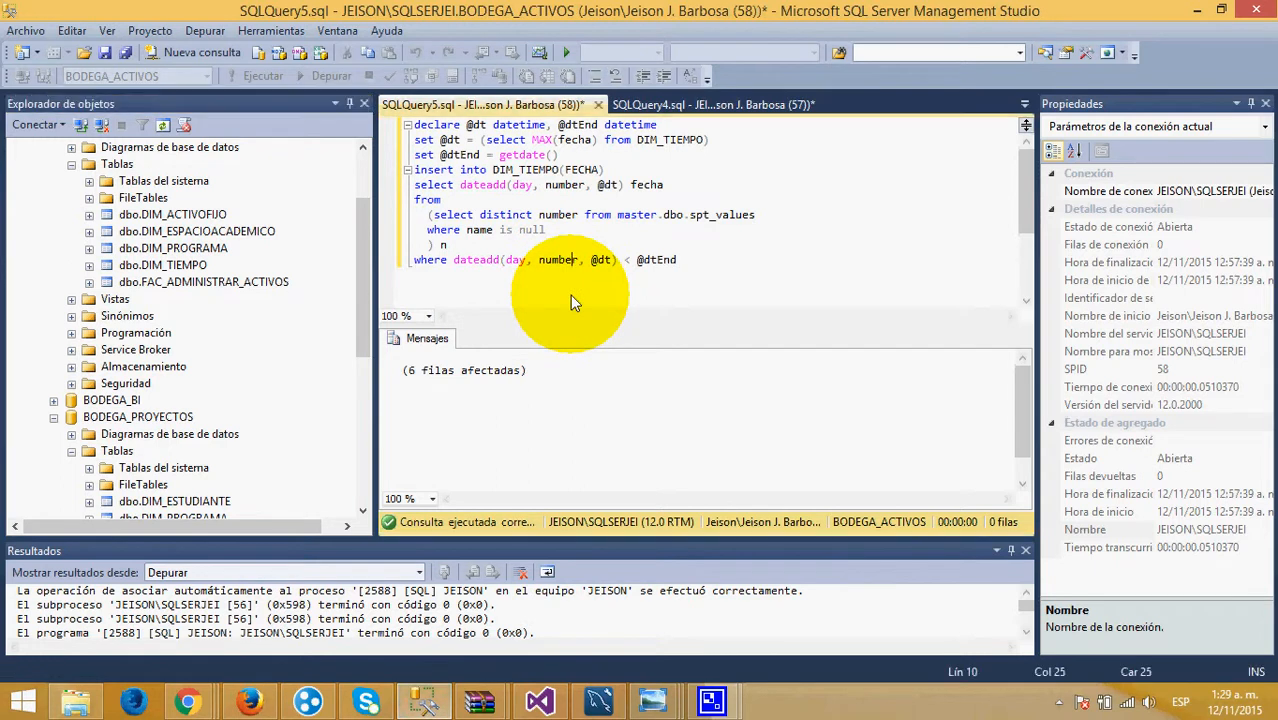
left_click(680, 287)
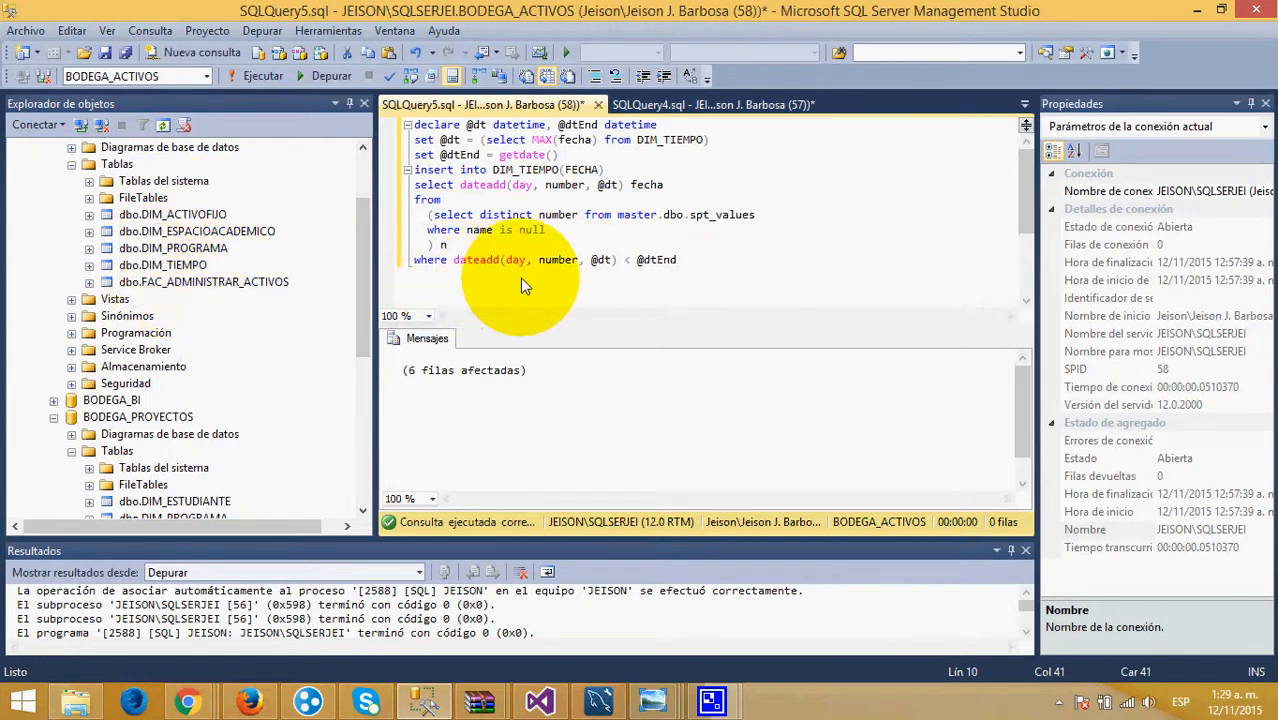
left_click_drag(678, 259, 408, 122)
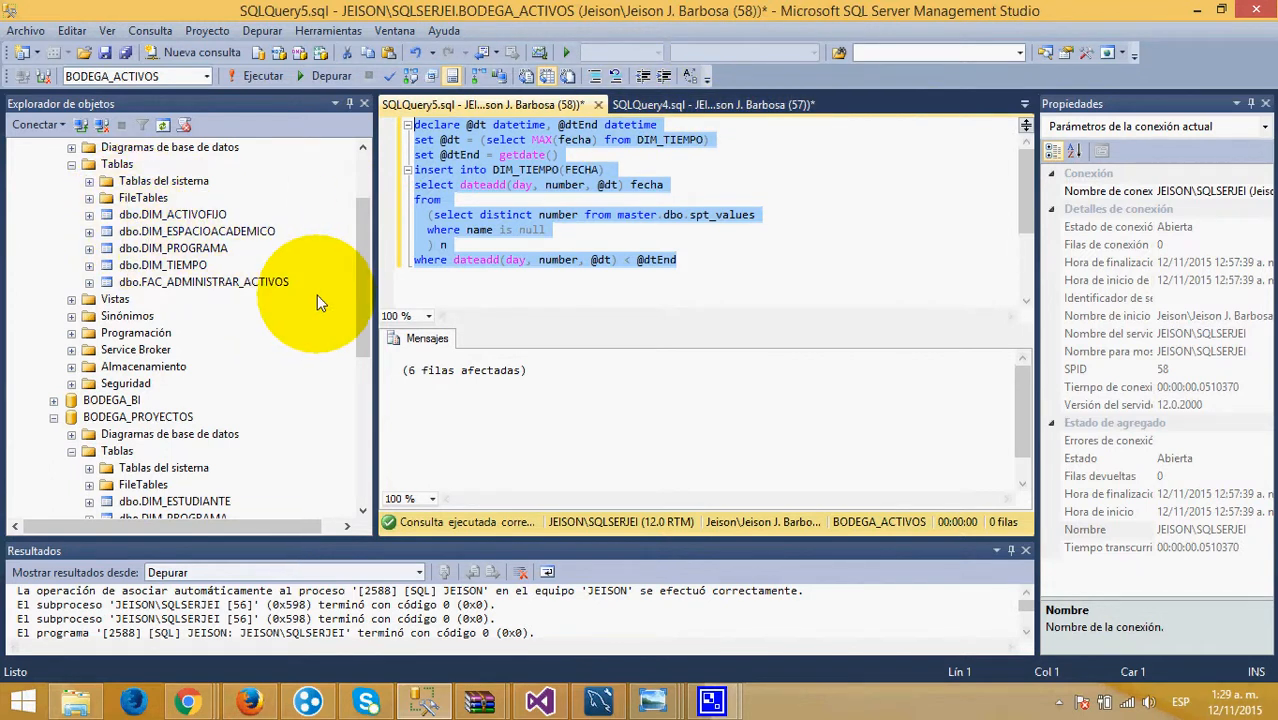
Create a new query on BODEGA_ACTIVOS that selects all rows from DIM_ACTIVOFIJO, run it and look over the rows
left_click_drag(354, 305, 371, 258)
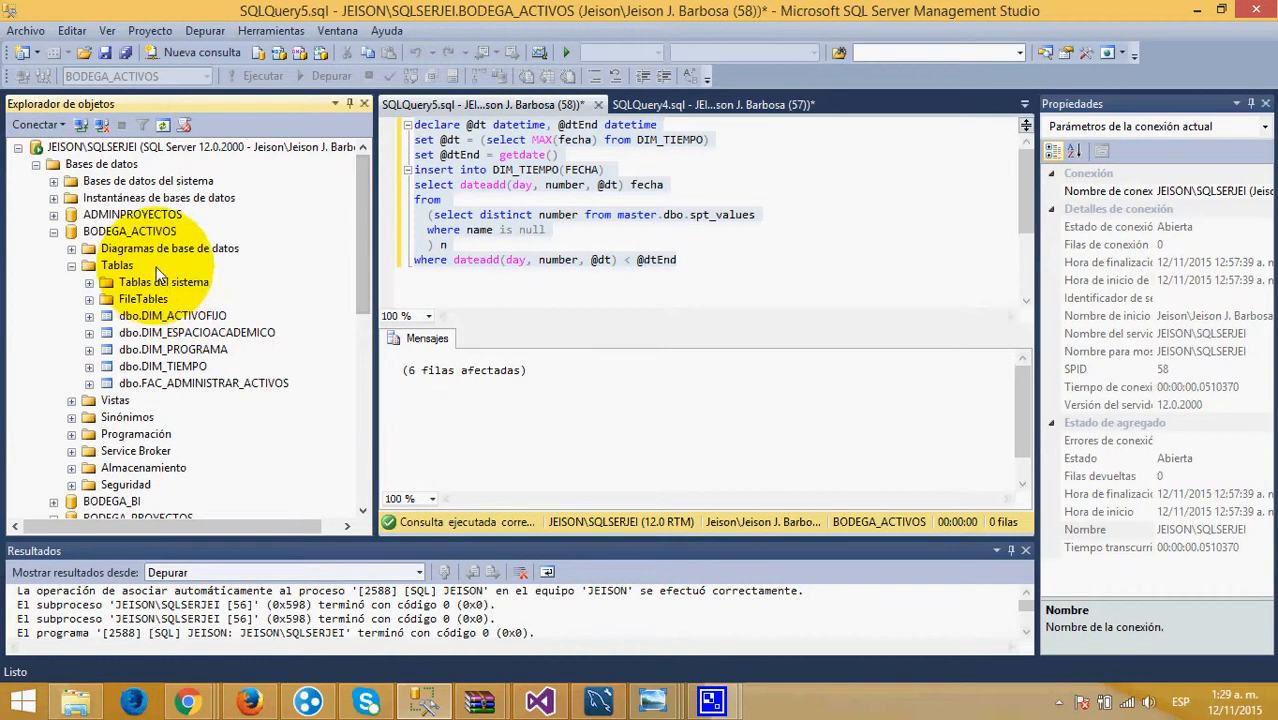
right_click(137, 233)
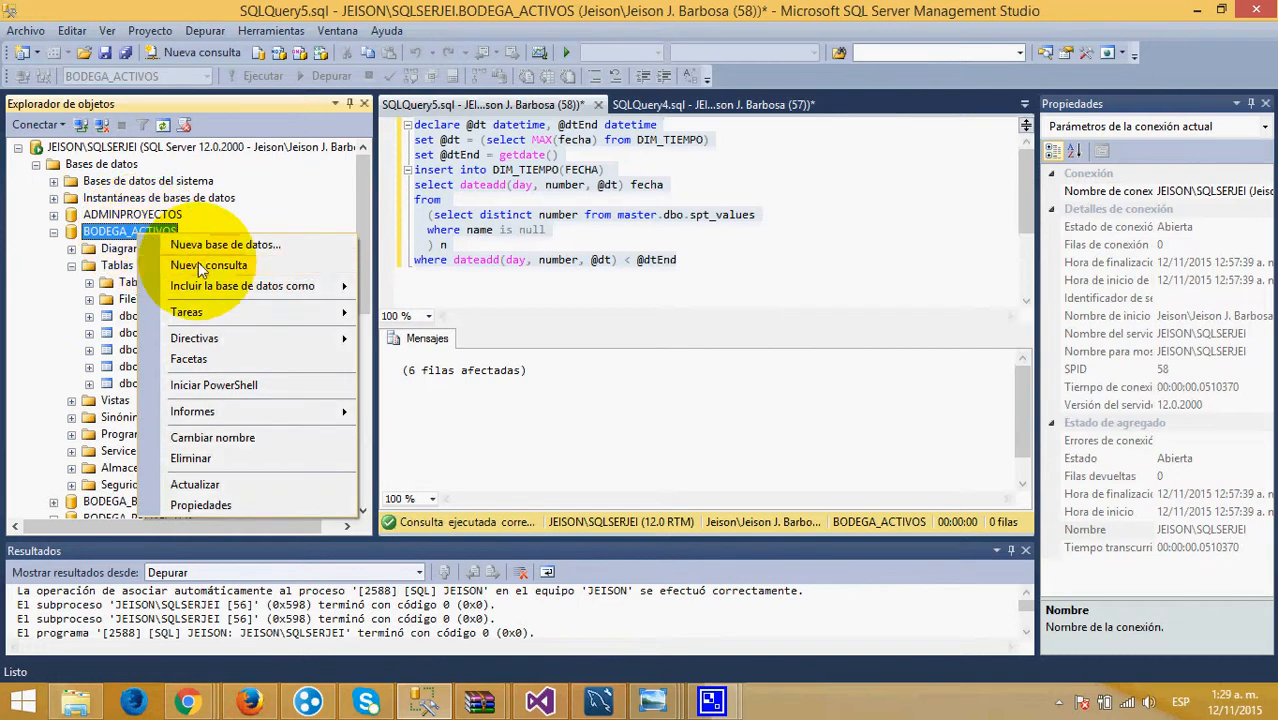
left_click(200, 264)
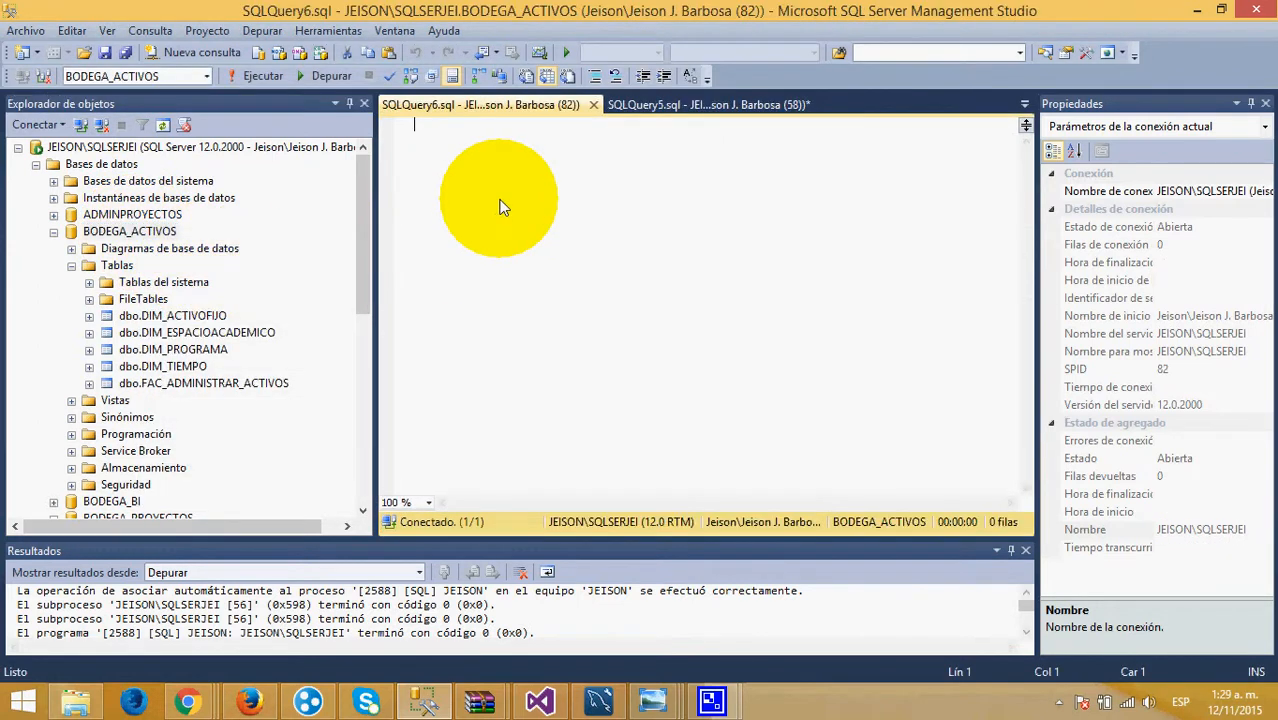
type("Select *from")
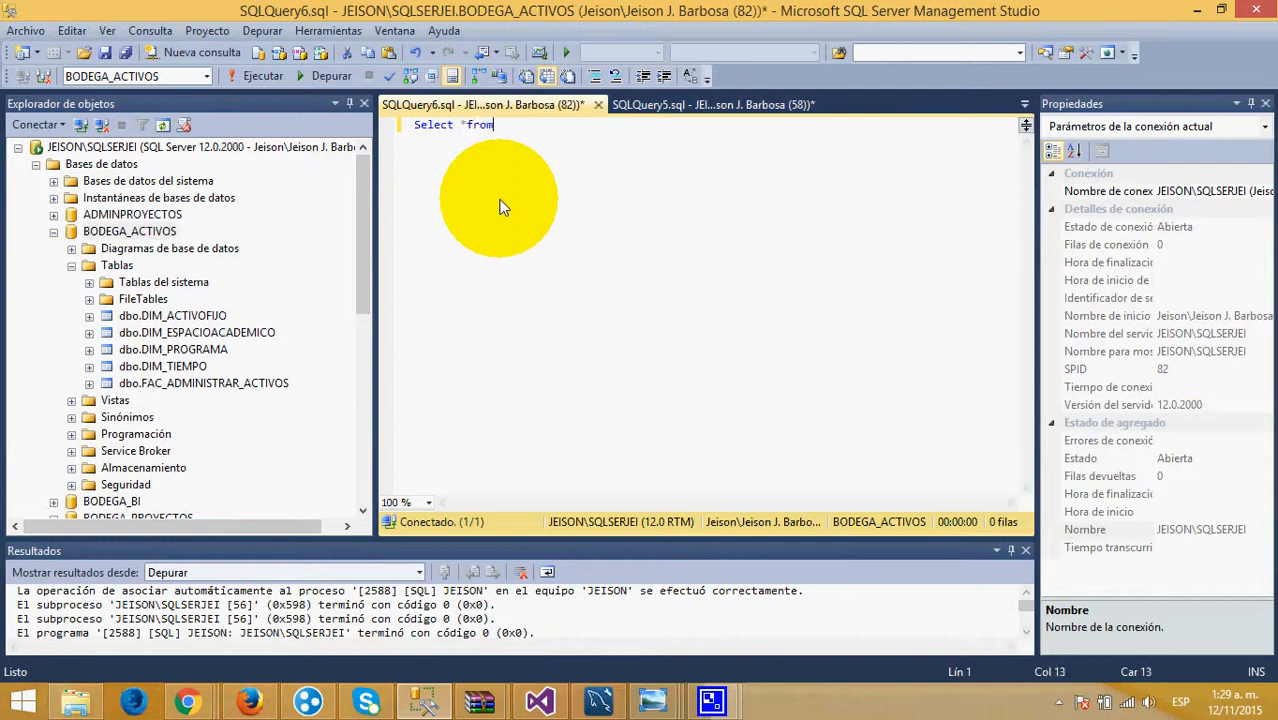
type("dim")
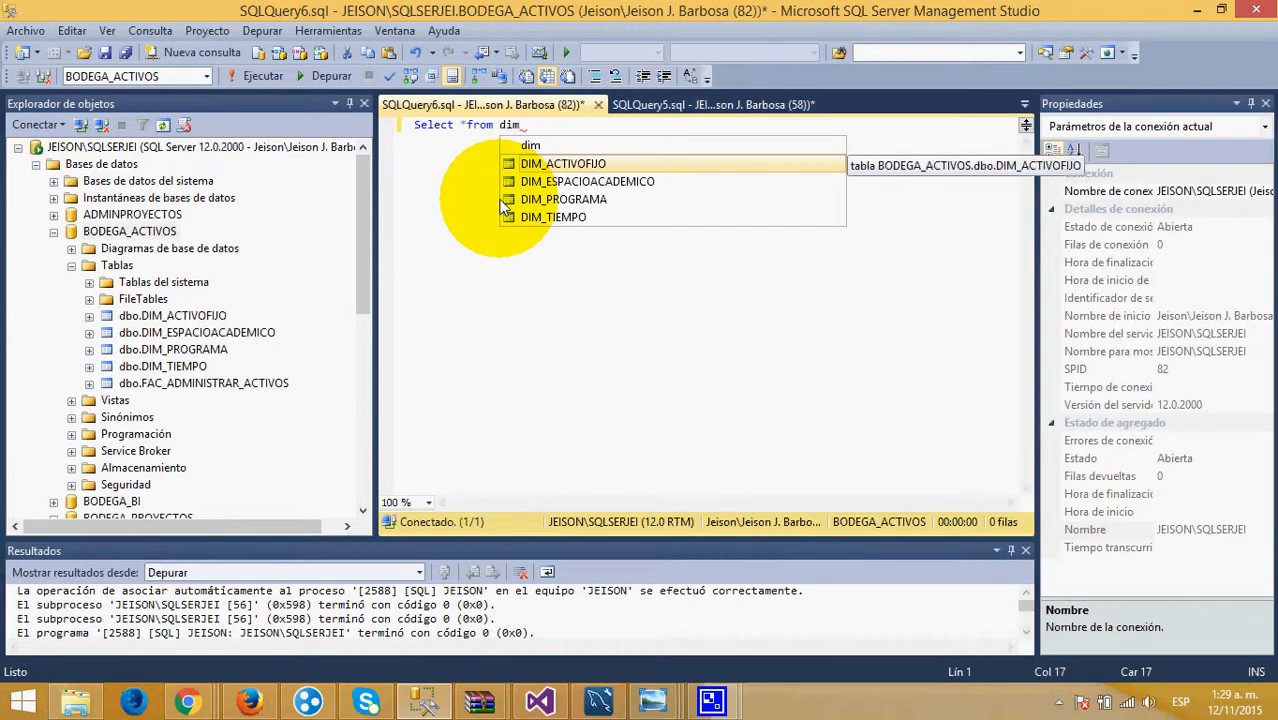
double_click(528, 163)
left_click(265, 78)
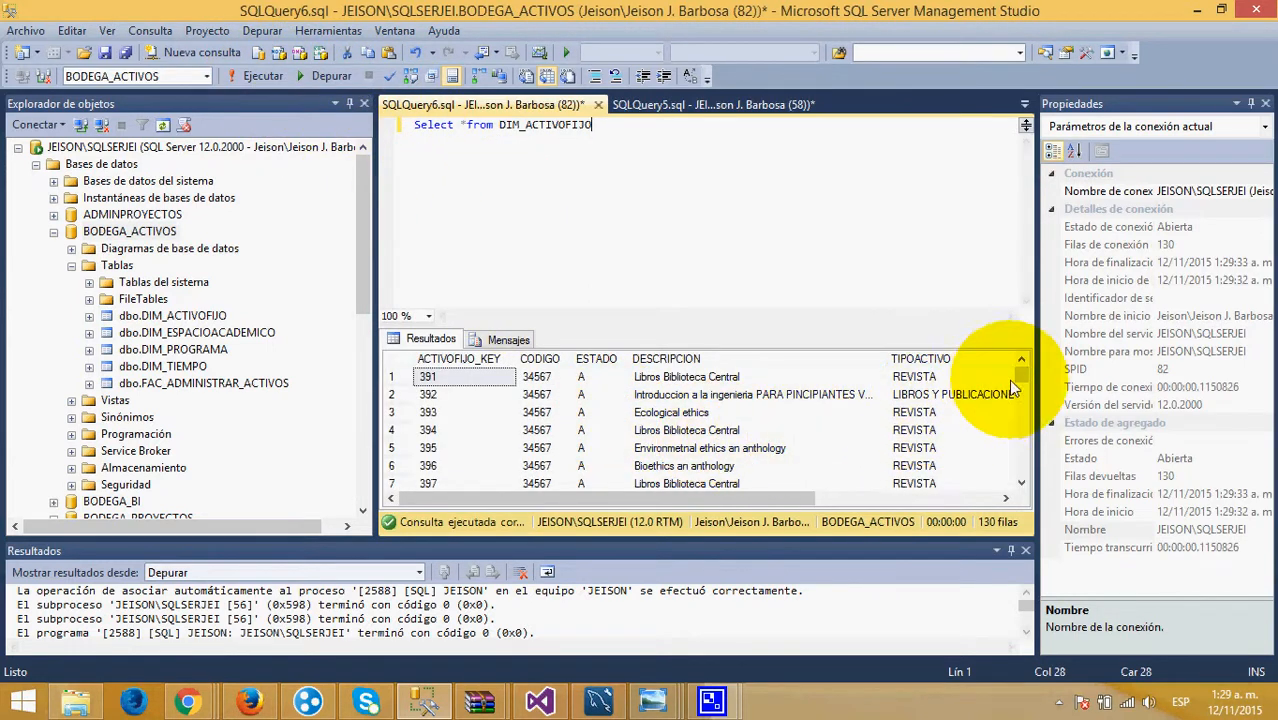
mouse_move(1019, 377)
left_mouse_down()
mouse_move(1007, 471)
mouse_move(1016, 368)
left_mouse_up()
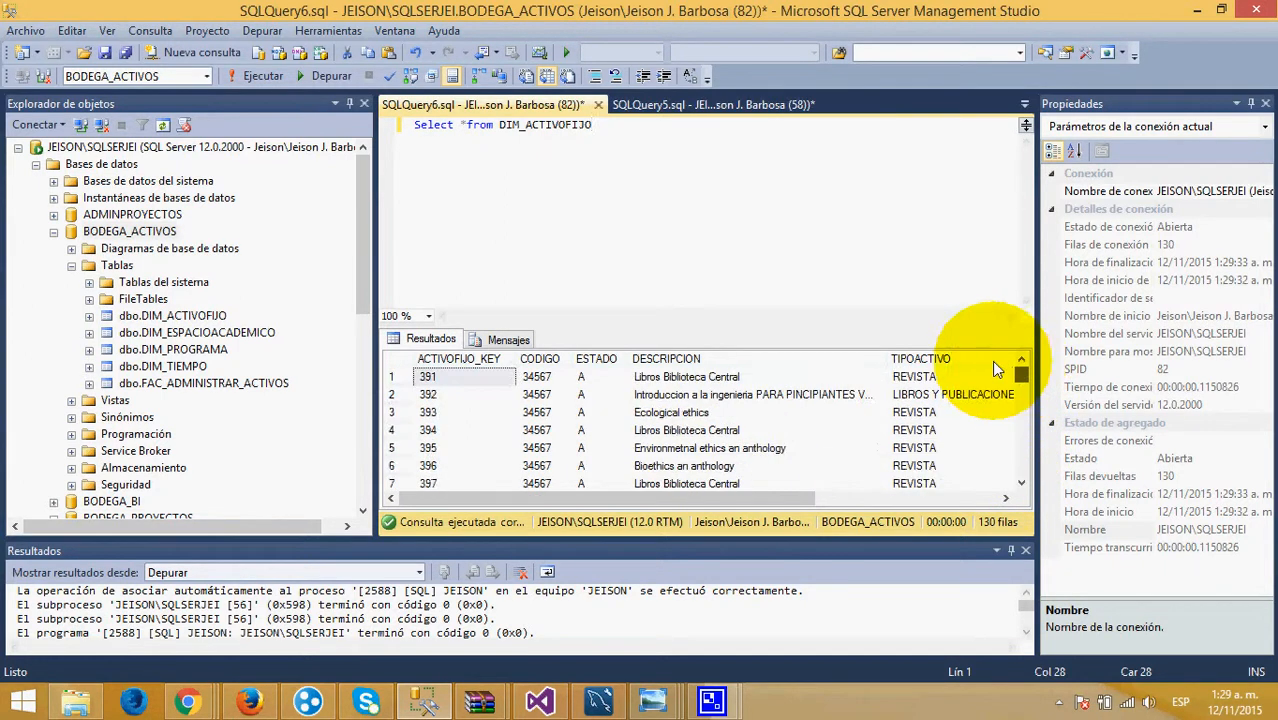
Change the query to select everything from DIM_ESPACIOACADEMICO, run it and look over the rows
key("BackSpace")
key("BackSpace")
key("BackSpace")
key("BackSpace")
key("BackSpace")
key("BackSpace")
key("BackSpace")
key("BackSpace")
key("BackSpace")
key("BackSpace")
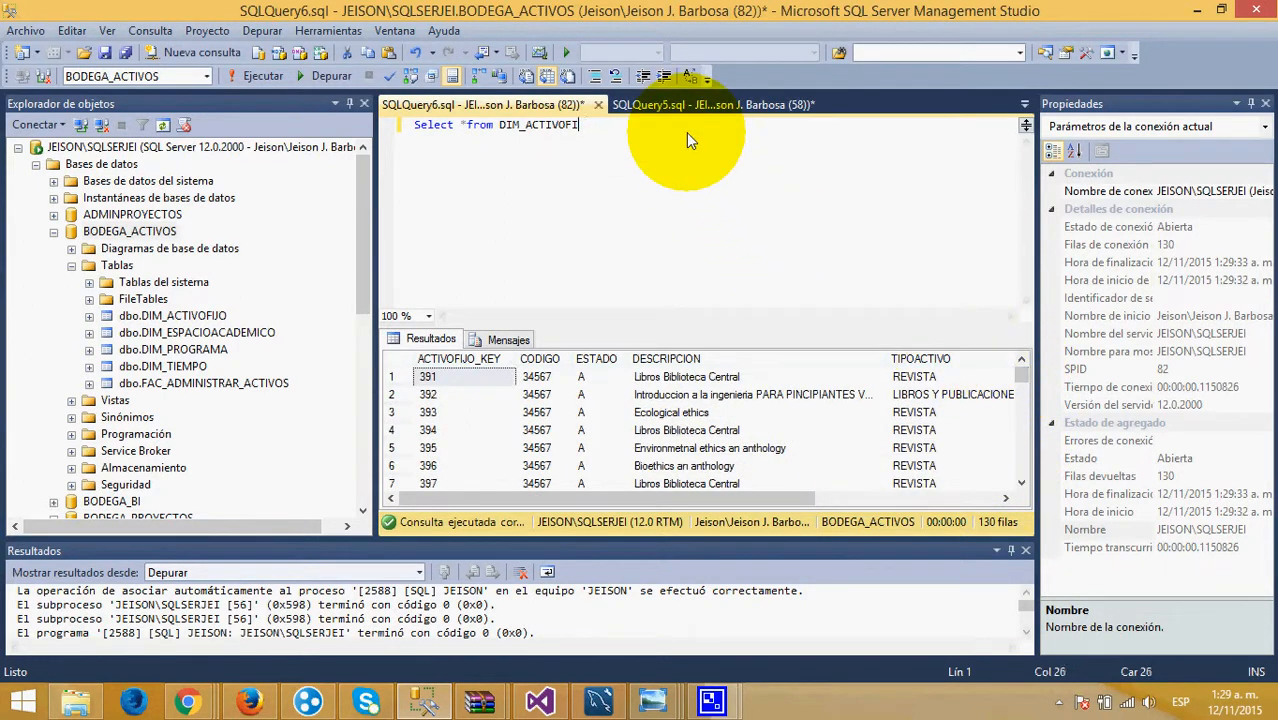
key("ctrl+space")
key("Down")
key("Down")
key("Return")
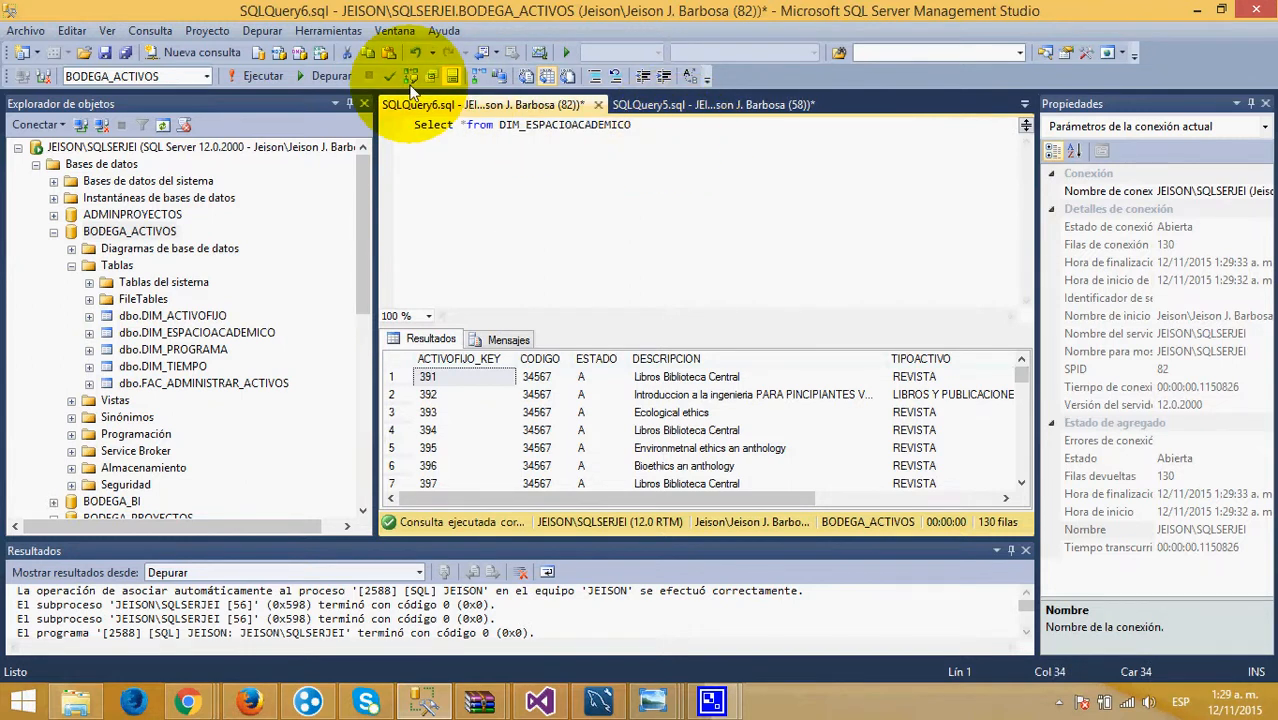
left_click(258, 76)
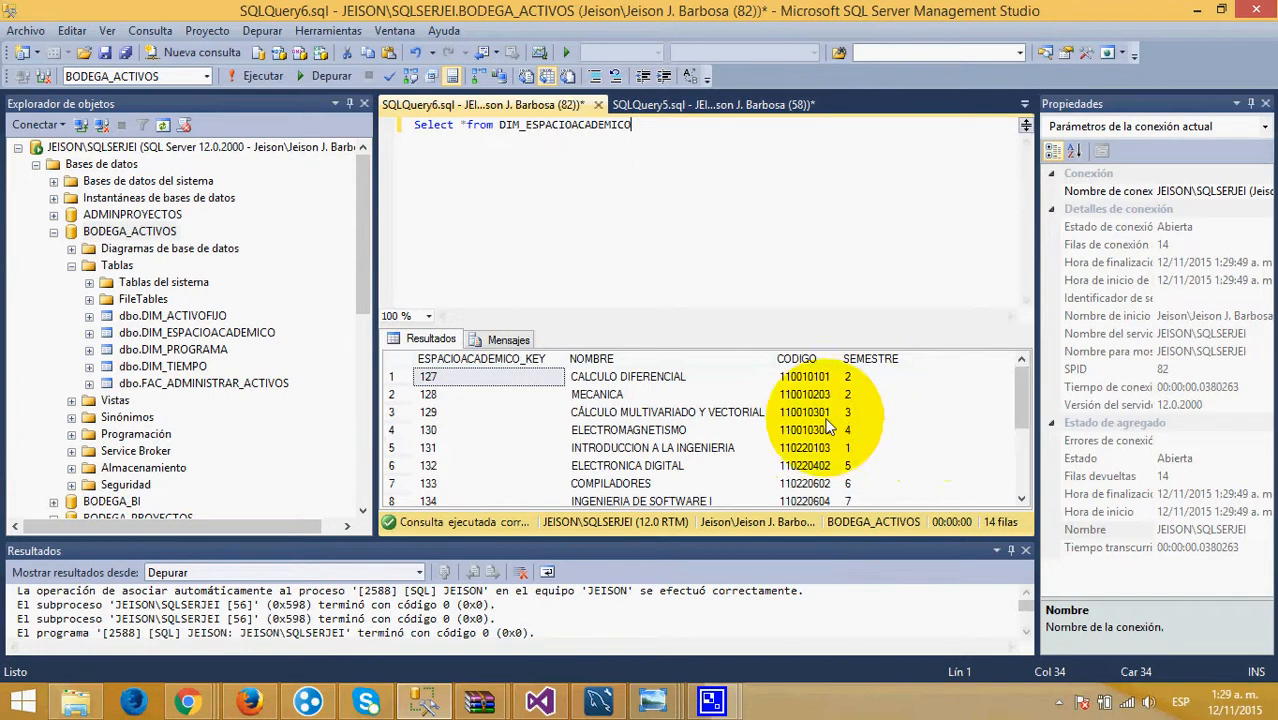
left_click_drag(1021, 402, 951, 353)
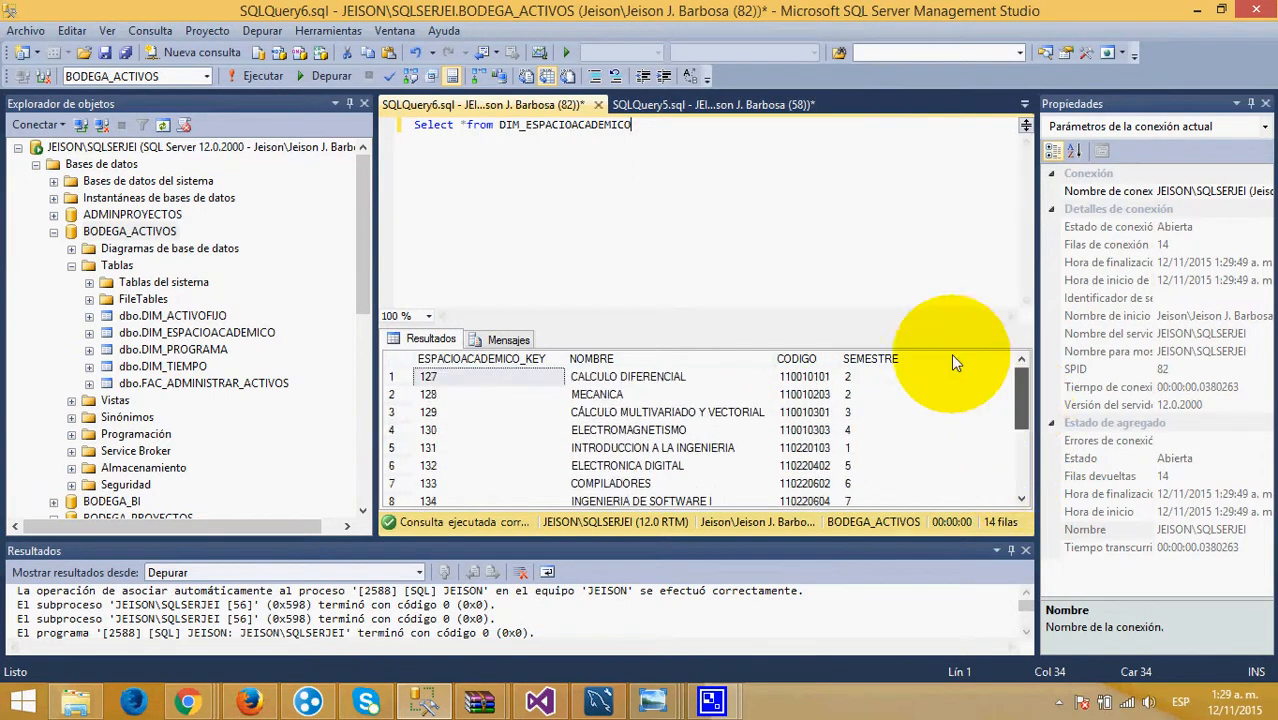
Change the query's table to DIM_PROGRAMA and run it
left_click(594, 129)
left_click_drag(594, 129, 530, 136)
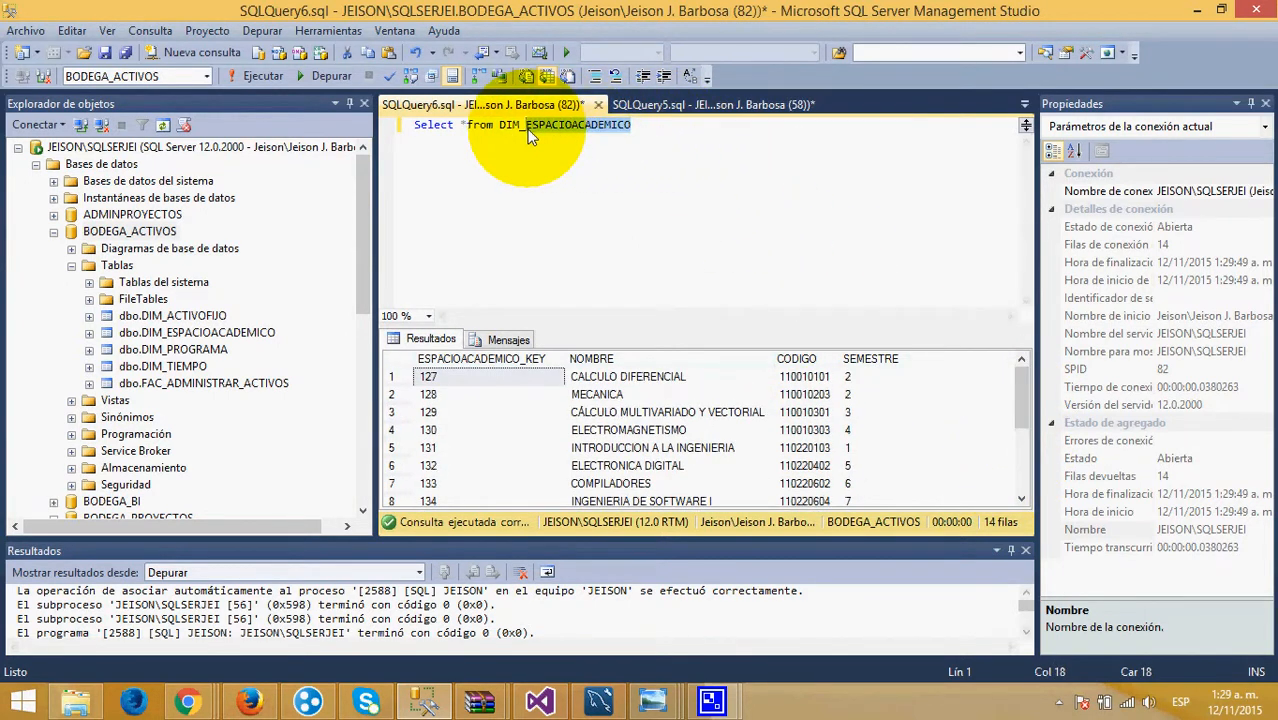
key("ctrl+space")
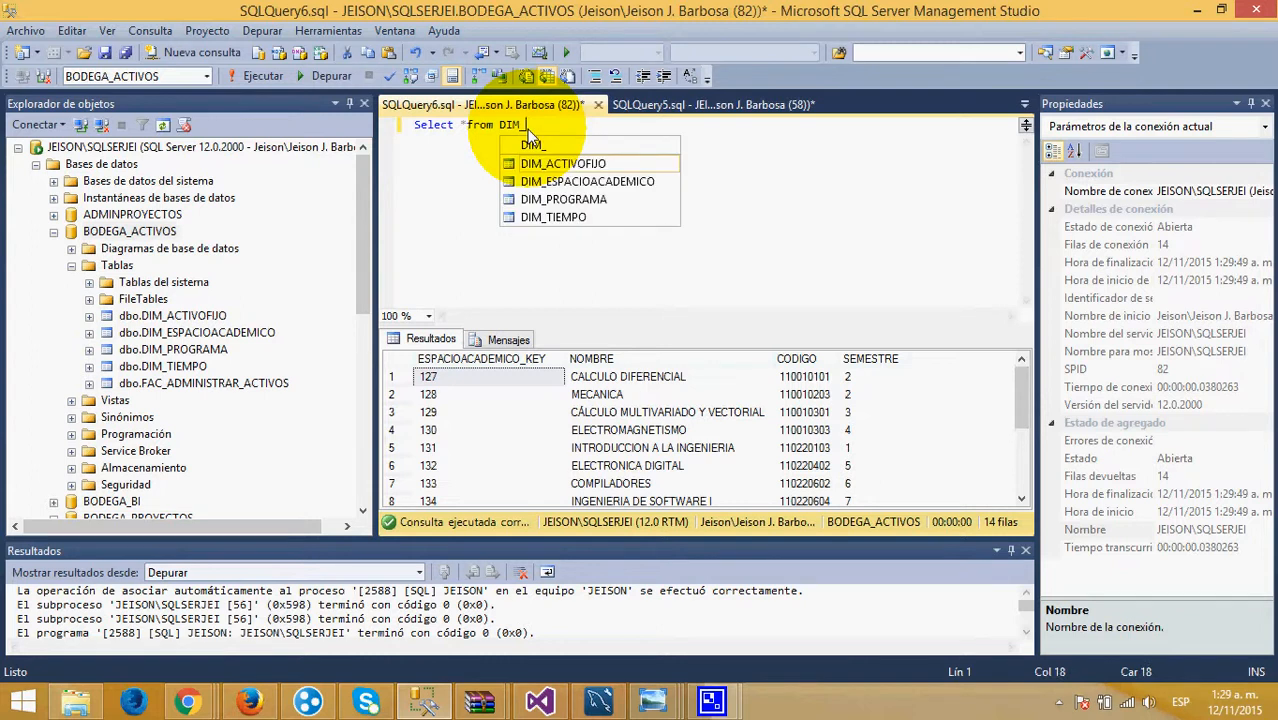
double_click(590, 200)
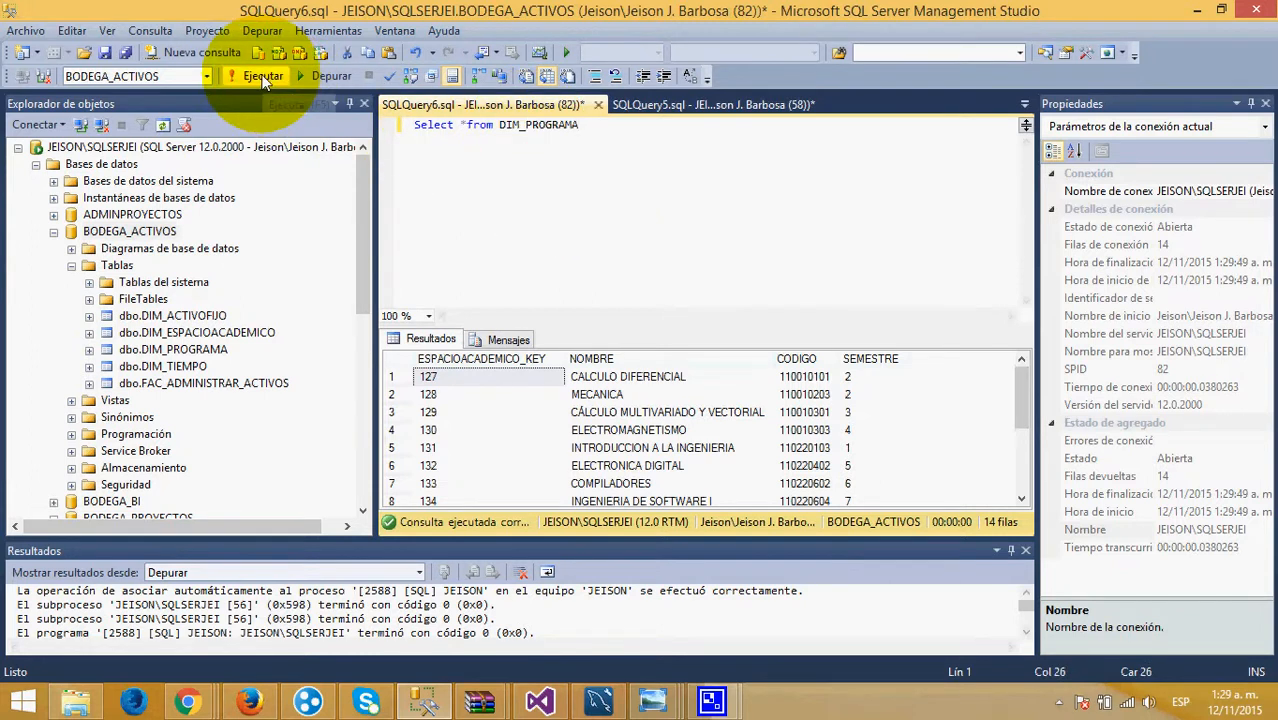
left_click(262, 76)
Change the query's table to DIM_TIEMPO, run it and look over the date rows
left_click_drag(595, 127, 522, 124)
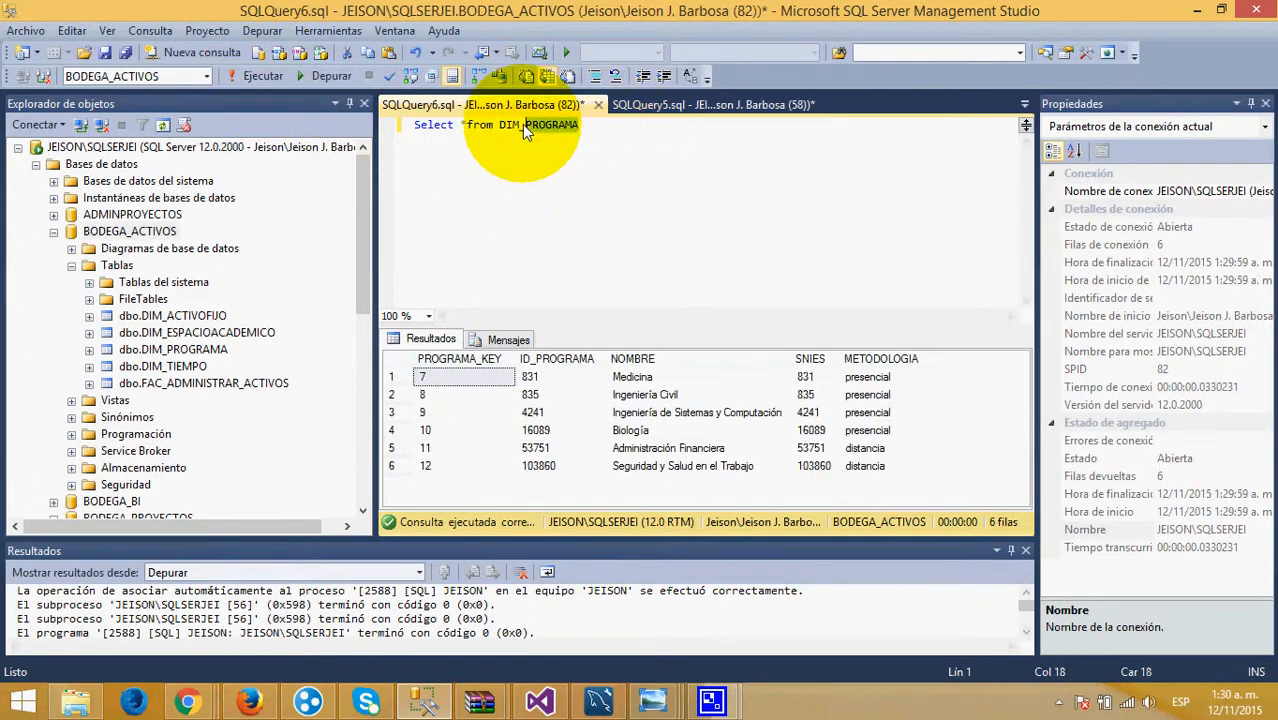
key("BackSpace")
double_click(595, 216)
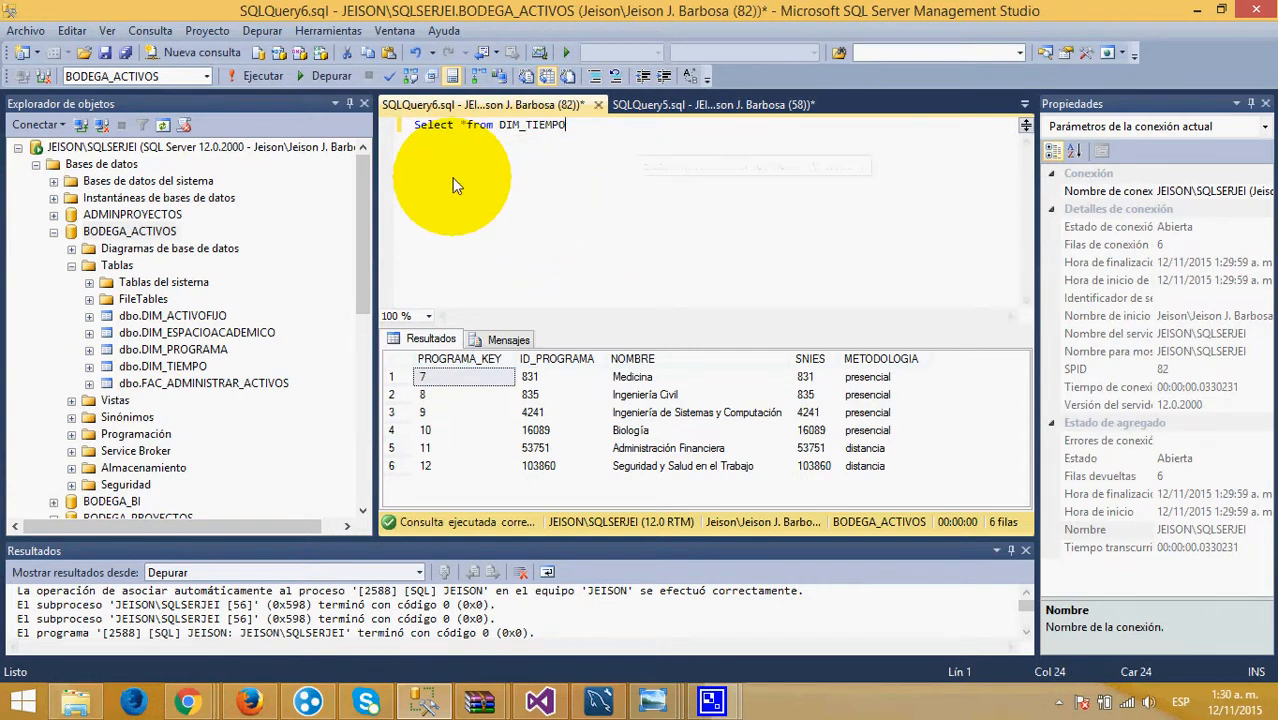
left_click(262, 77)
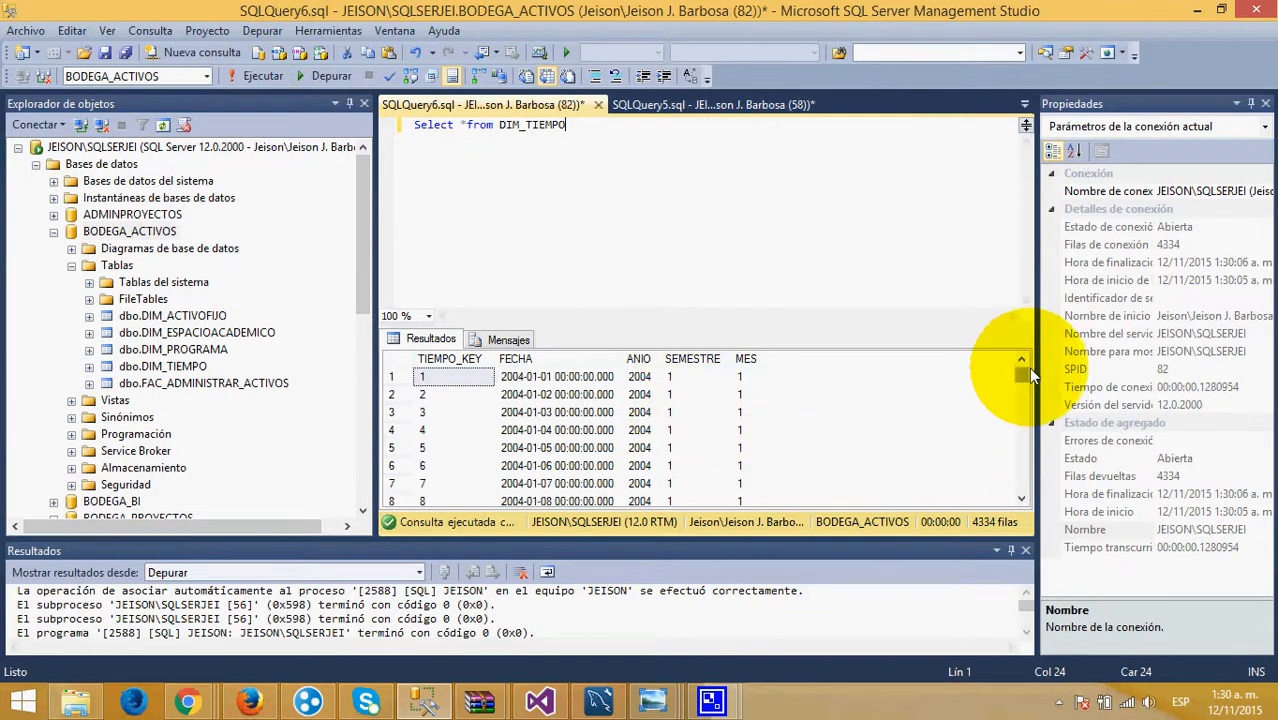
mouse_move(1024, 375)
left_mouse_down()
mouse_move(1010, 482)
mouse_move(1016, 370)
left_mouse_up()
Change the query to select all rows from the fact table FAC_ADMINISTRAR_ACTIVOS and run it
key("BackSpace")
key("BackSpace")
key("BackSpace")
key("BackSpace")
key("BackSpace")
key("BackSpace")
key("BackSpace")
key("BackSpace")
key("BackSpace")
key("BackSpace")
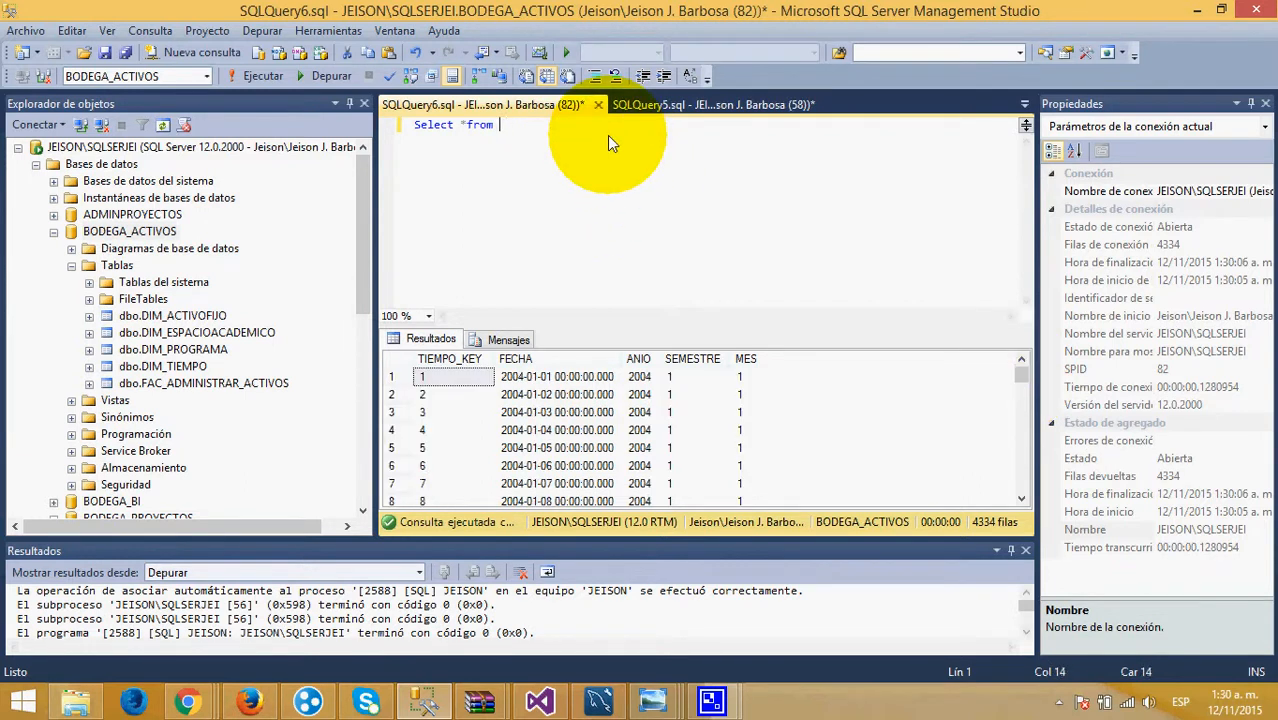
type("fa")
key("Tab")
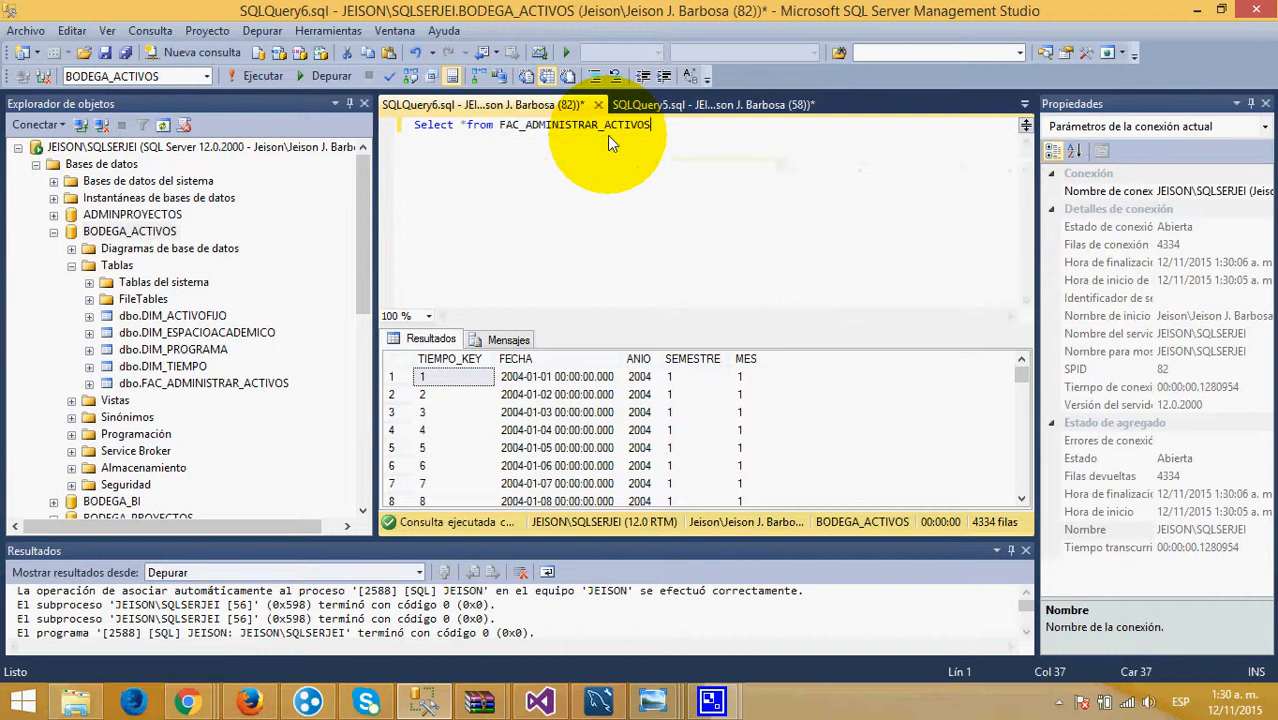
left_click(258, 76)
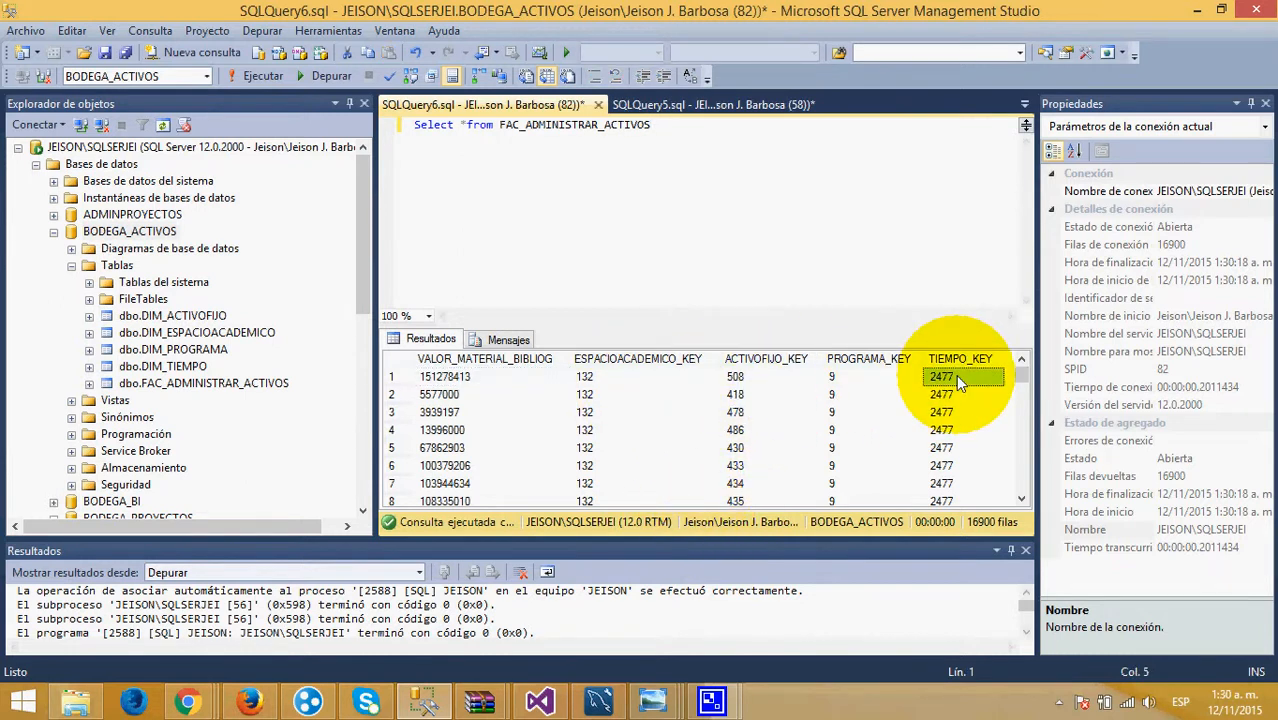
Examine the first fact row across its columns, from VALOR_MATERIAL_BIBLIOG through the dimension keys to TIEMPO_KEY
key("Left")
key("Left")
key("Left")
key("Left")
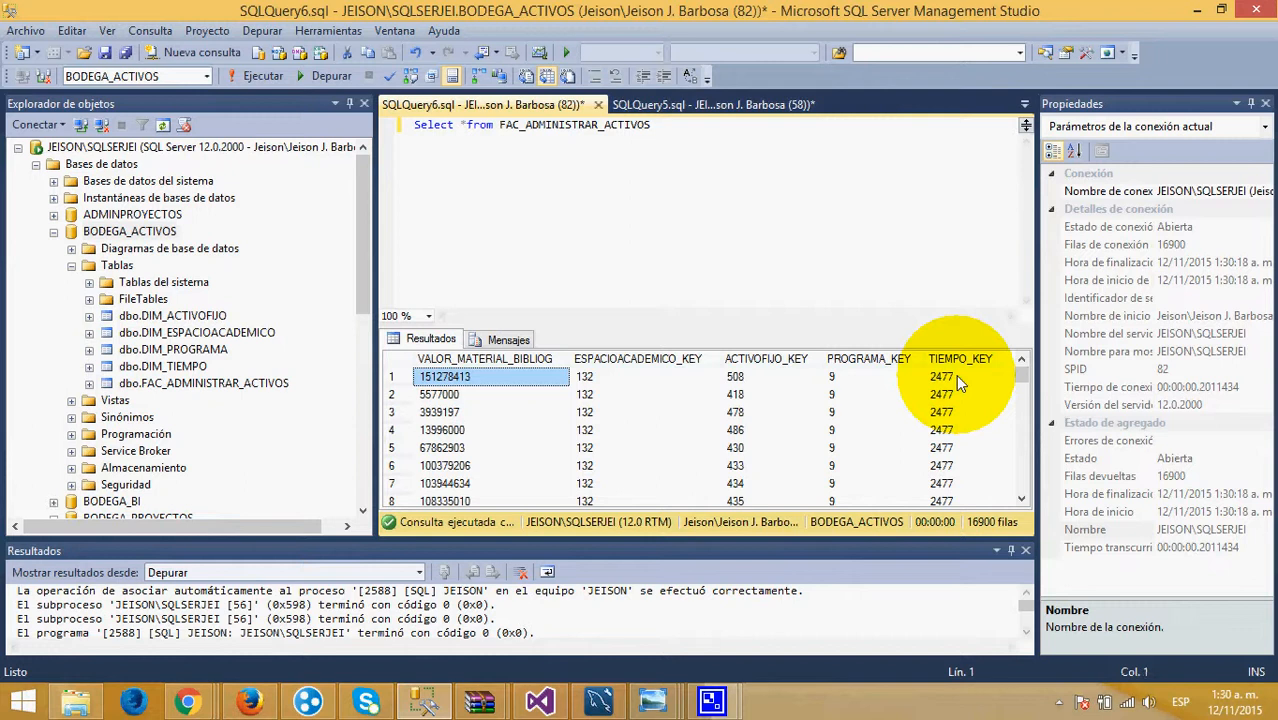
key("Right")
key("Right")
key("Right")
key("Right")
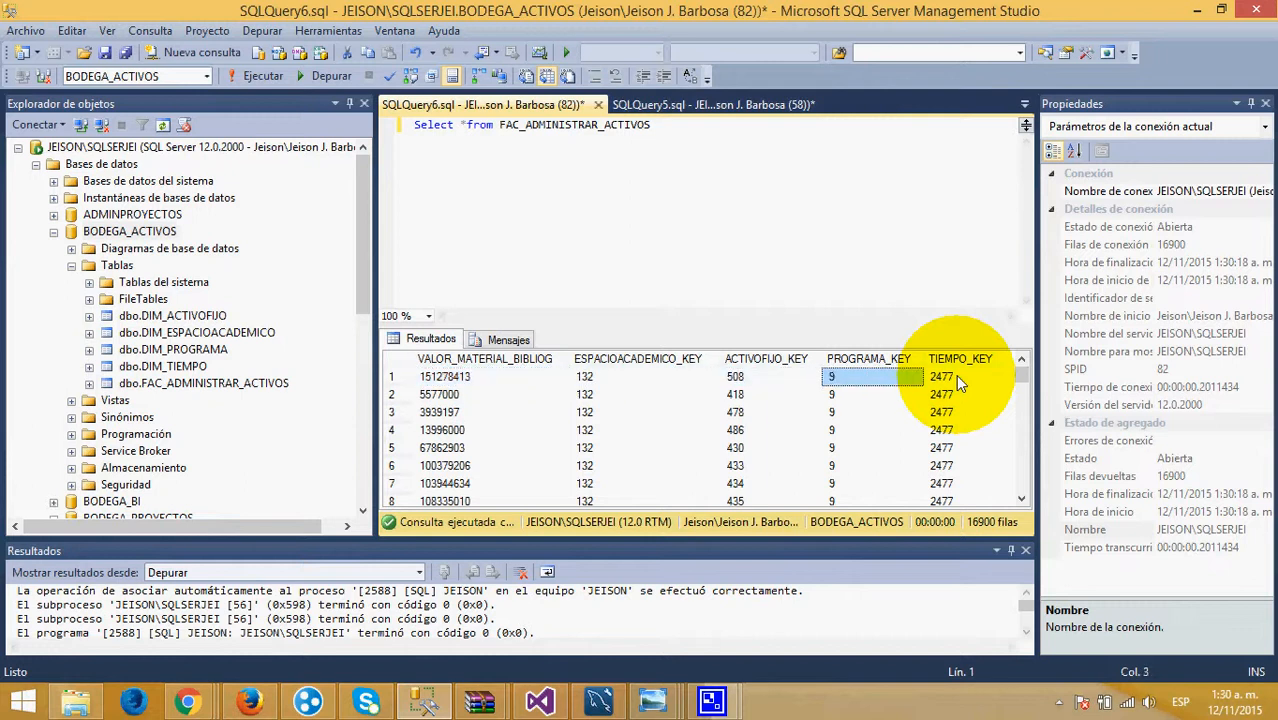
key("Left")
key("Left")
key("Left")
key("Left")
key("Right")
key("Right")
key("Right")
key("Right")
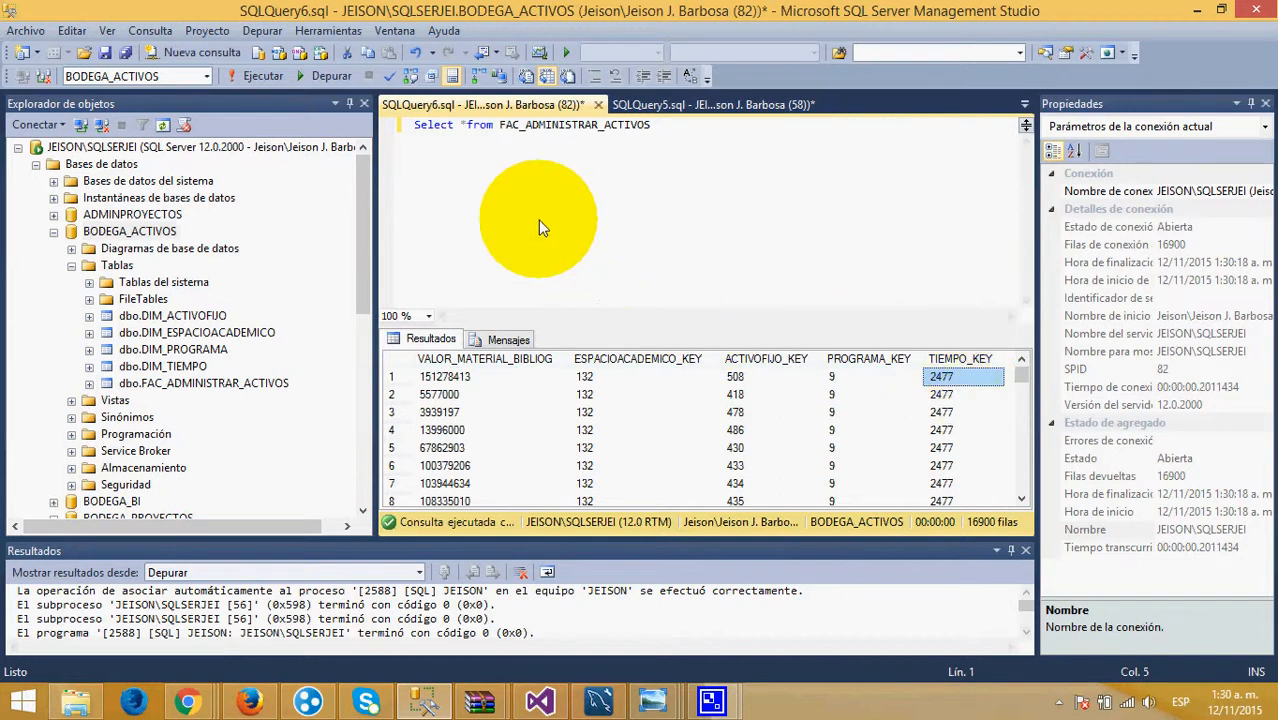
Collapse BODEGA_ACTIVOS, start a new query on BODEGA_PROYECTOS that selects all rows from DIM_ESTUDIANTE, and run it
left_click(53, 231)
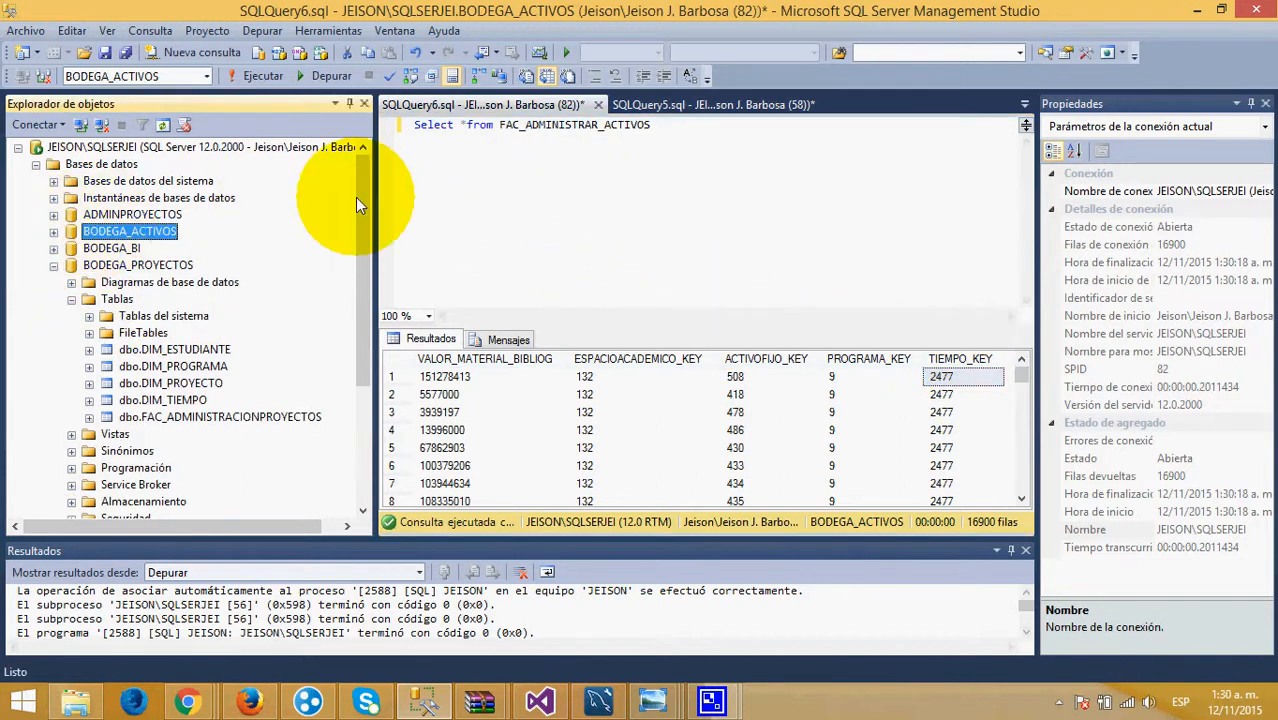
right_click(160, 268)
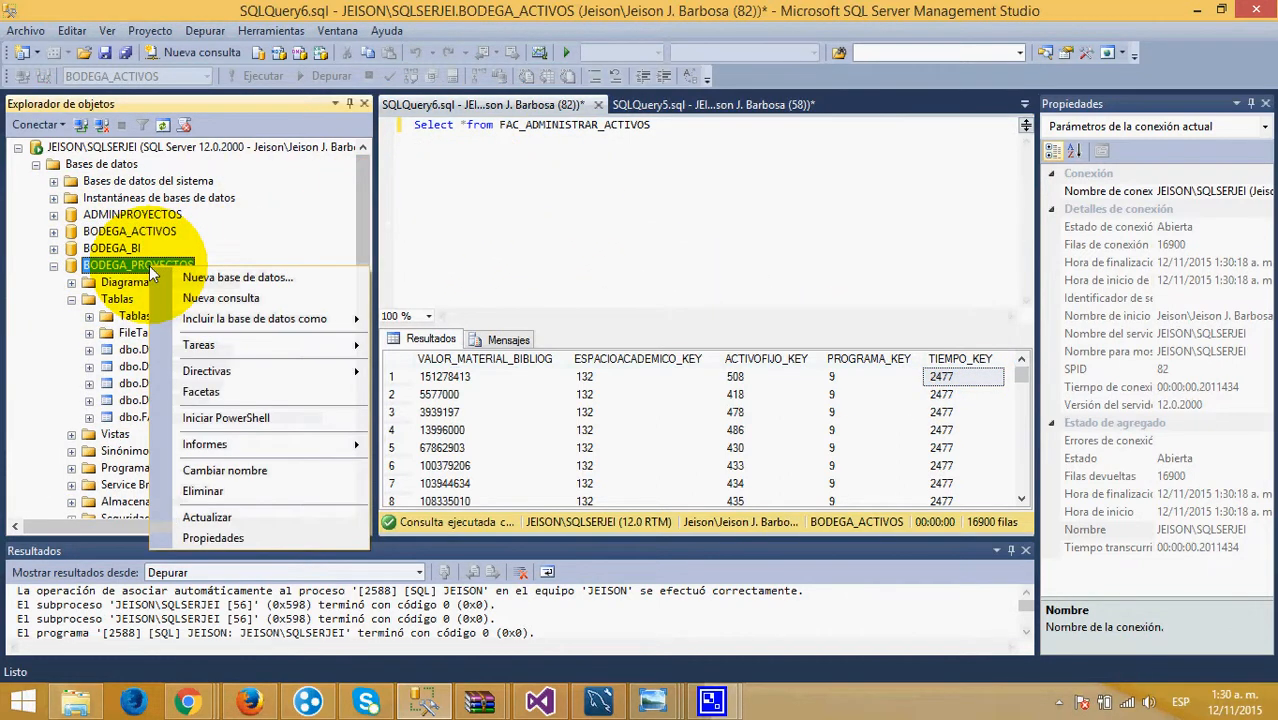
left_click(203, 293)
type("select *f")
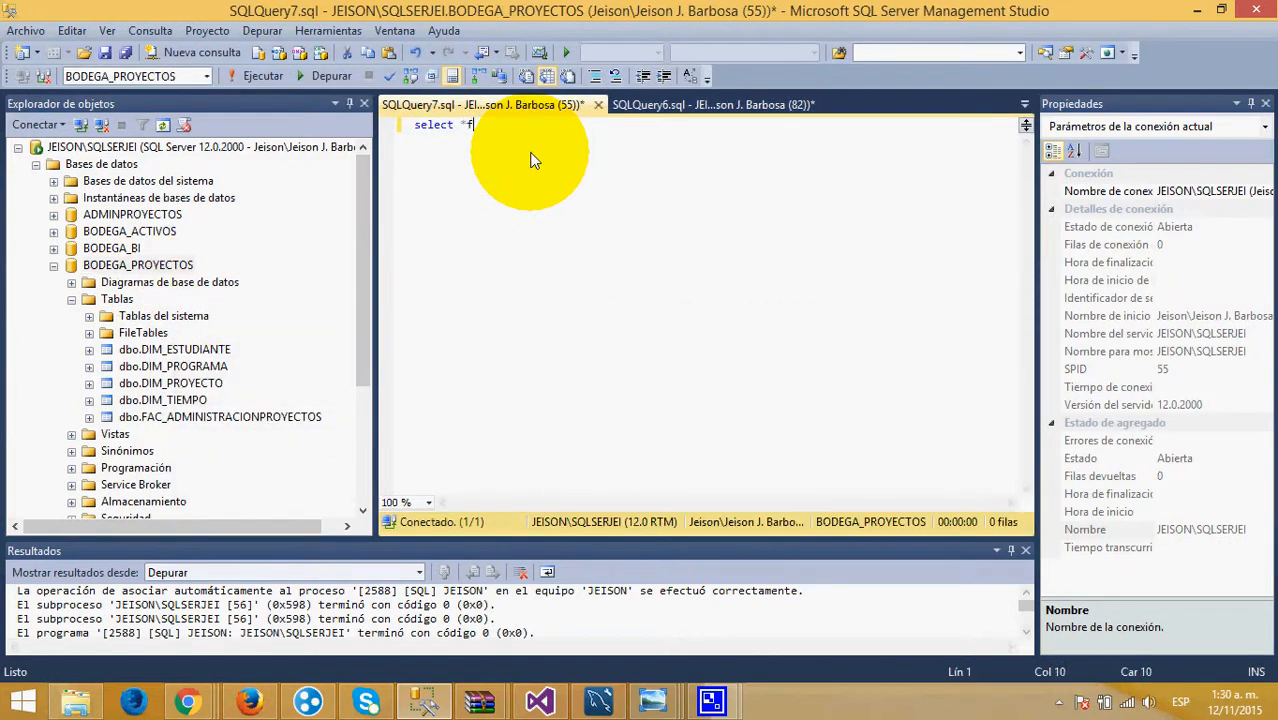
type("rom dim")
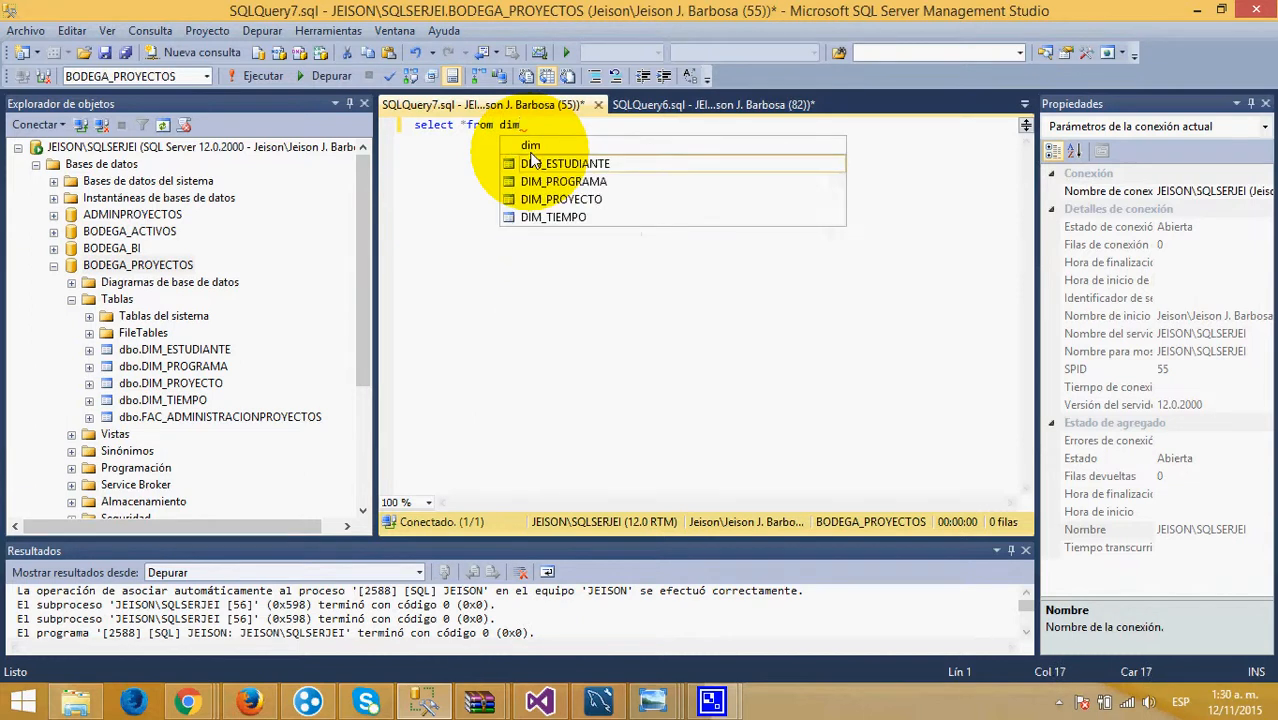
double_click(531, 163)
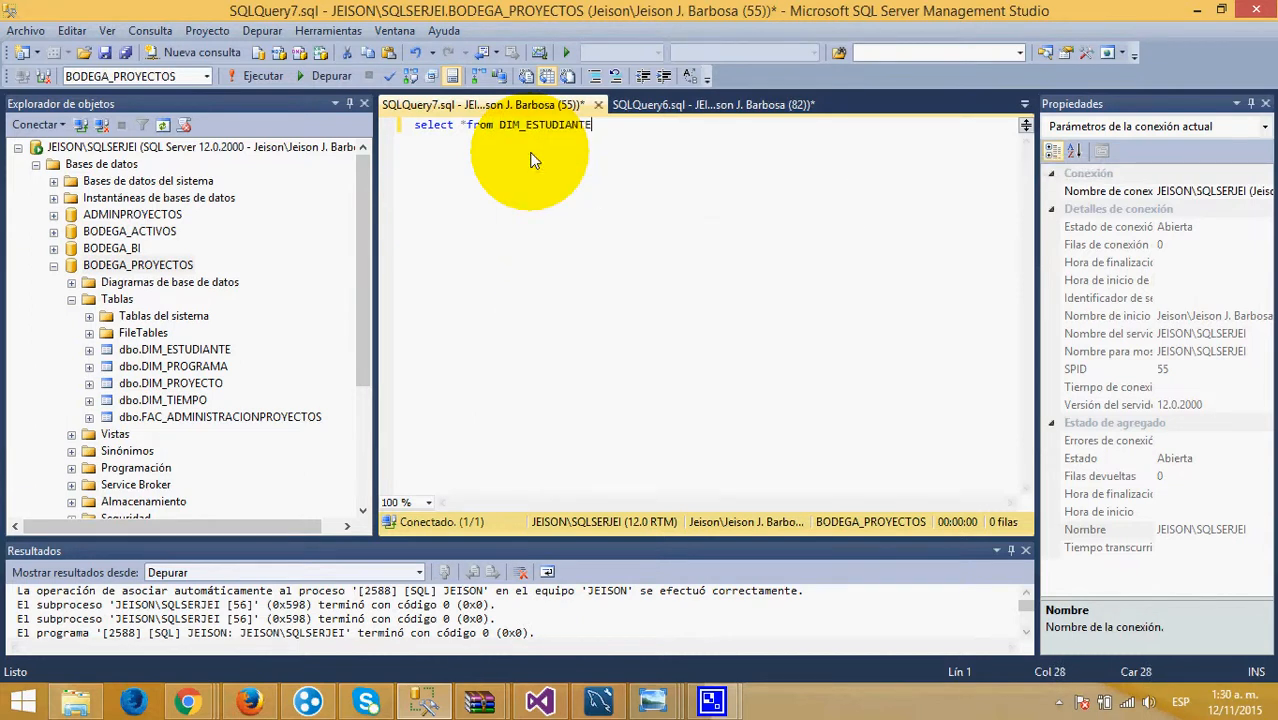
left_click(255, 76)
Change the BODEGA_PROYECTOS query's table to DIM_PROGRAMA and run it
left_click_drag(592, 125, 531, 128)
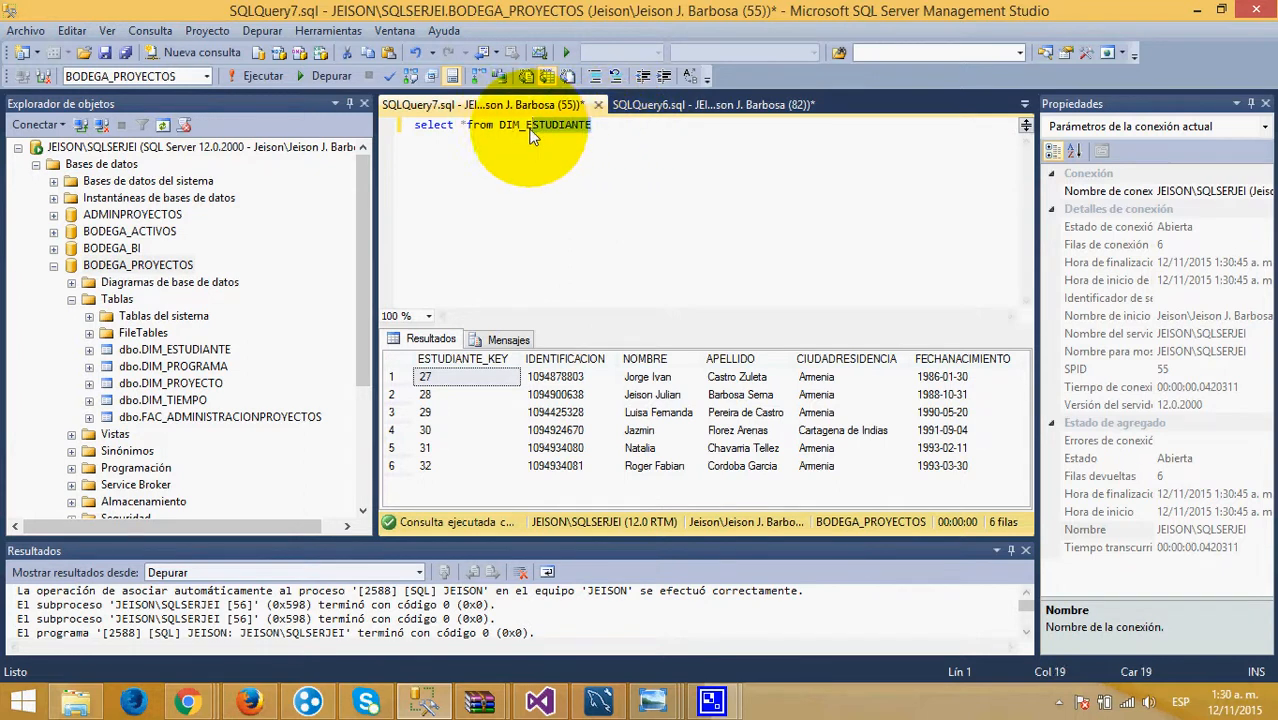
key("BackSpace")
key("ctrl+space")
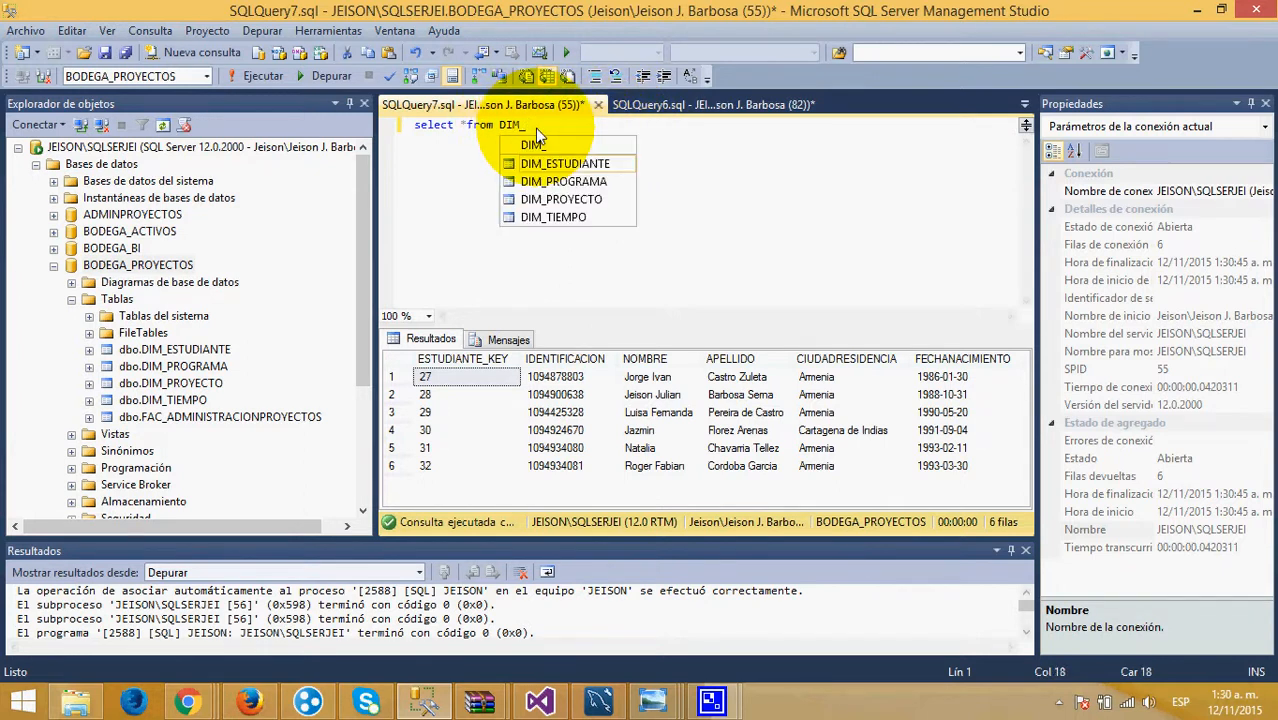
key("Return")
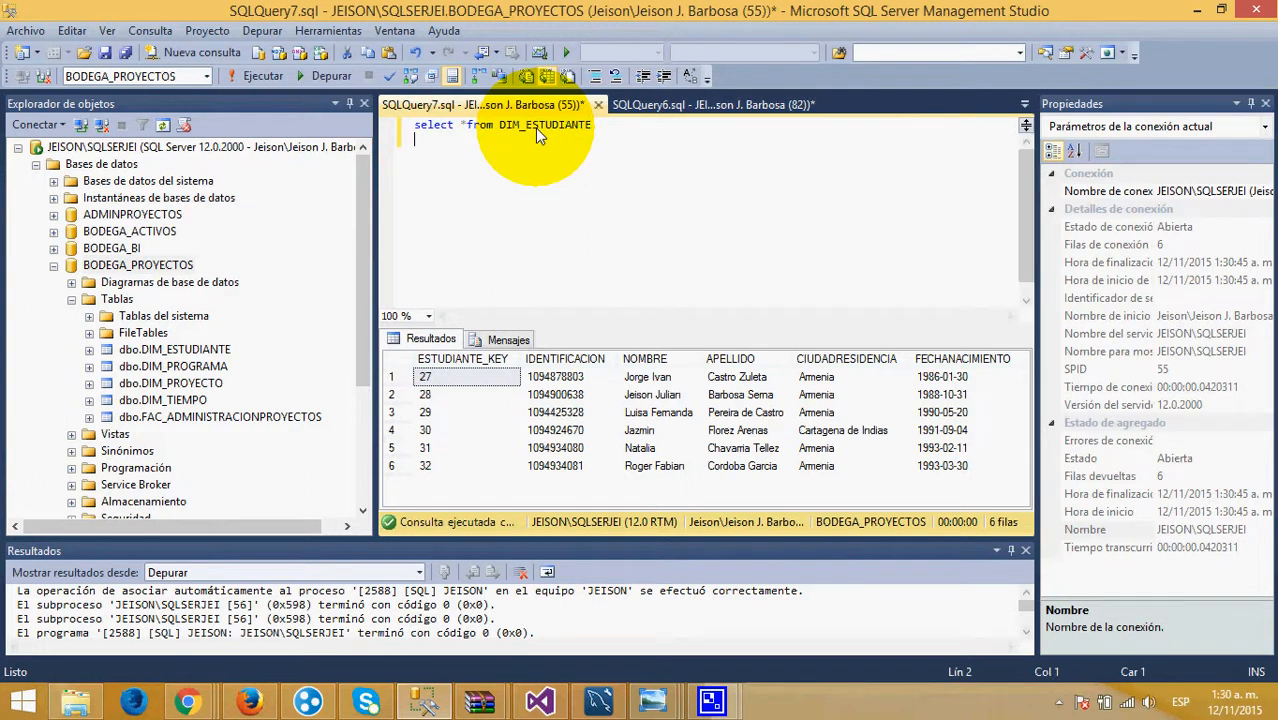
key("BackSpace")
key("BackSpace")
key("BackSpace")
key("BackSpace")
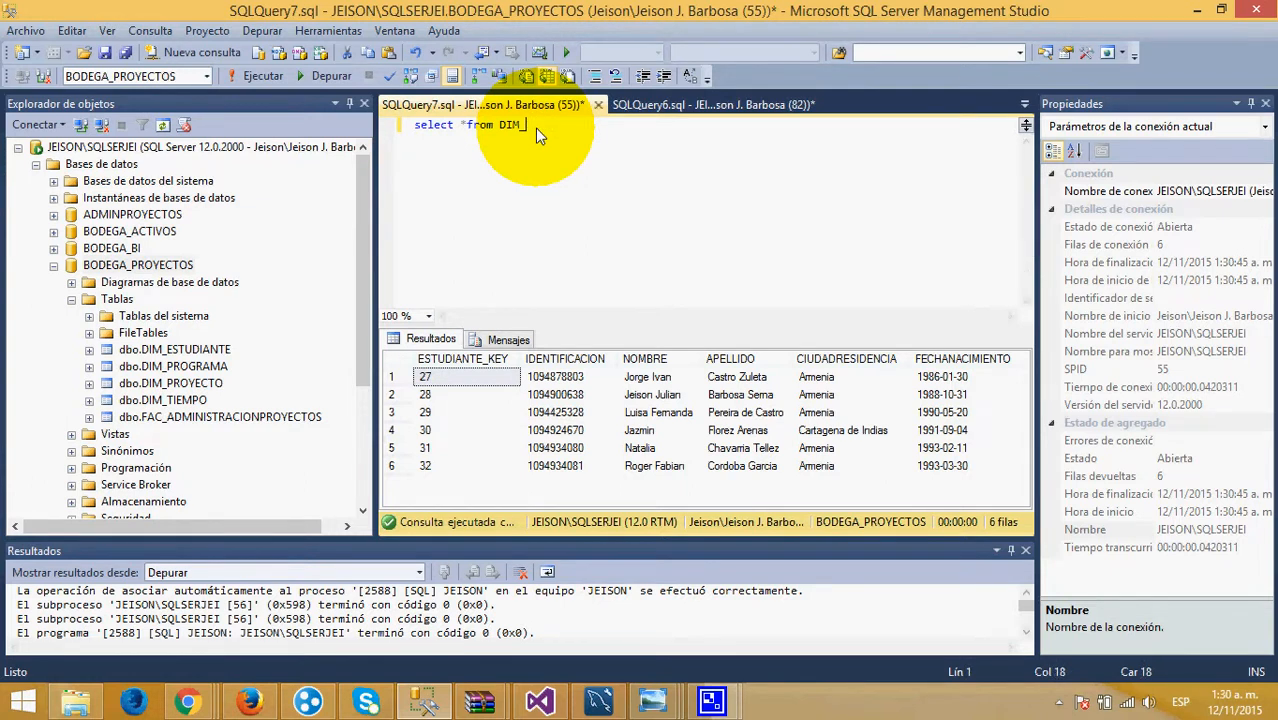
key("ctrl+space")
key("Down")
key("Return")
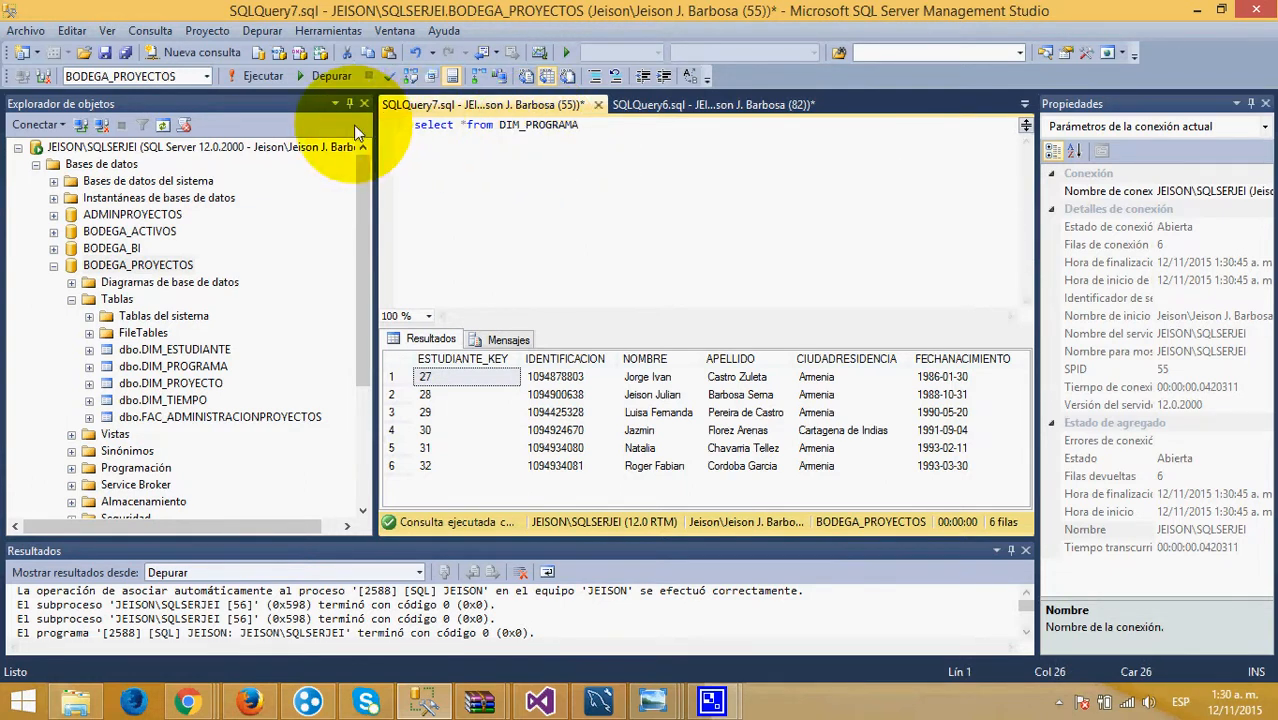
left_click(265, 77)
Change the query's table to DIM_PROYECTO, run it, and collapse the BODEGA_PROYECTOS database
left_click_drag(580, 125, 529, 124)
key("ctrl+space")
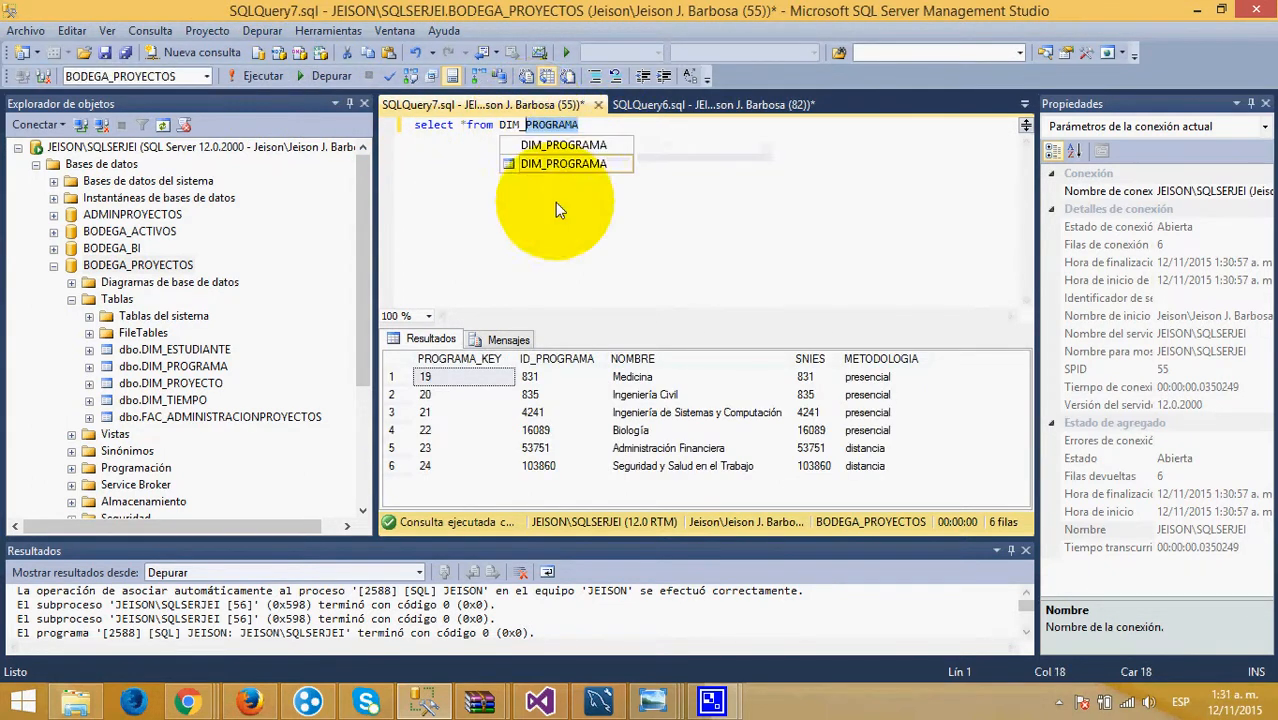
key("BackSpace")
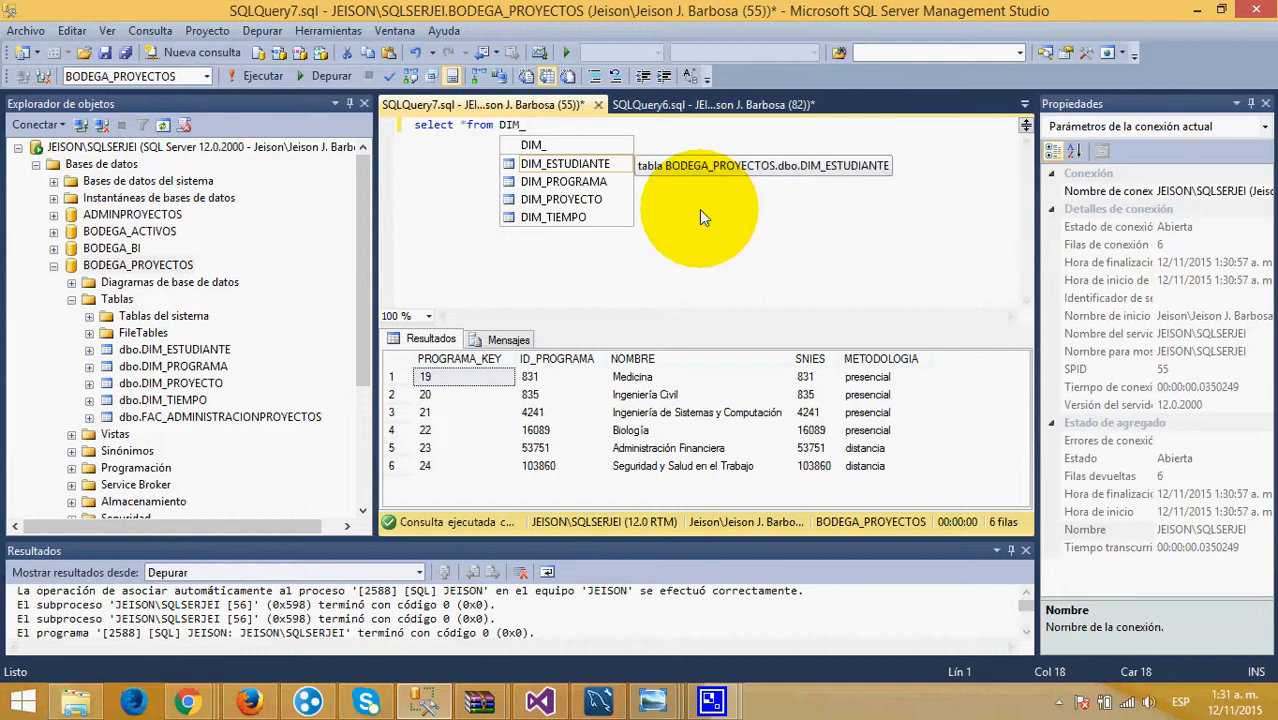
double_click(581, 196)
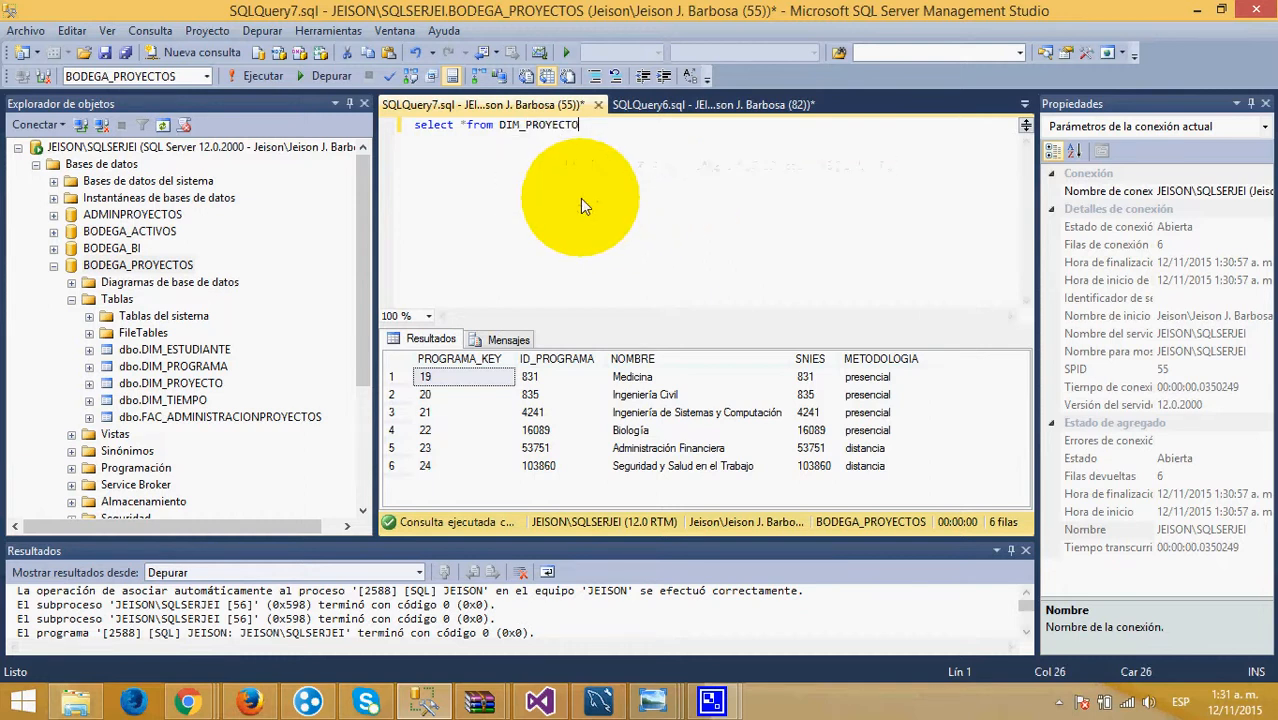
left_click(262, 76)
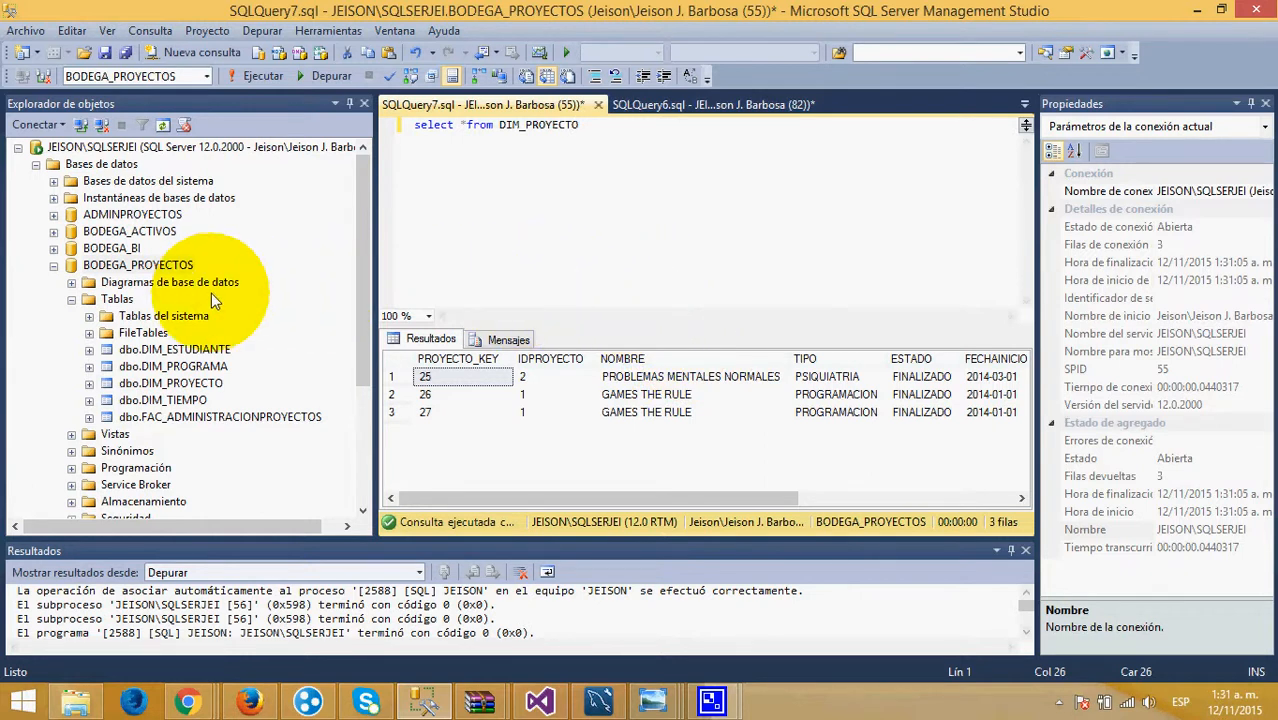
left_click(53, 266)
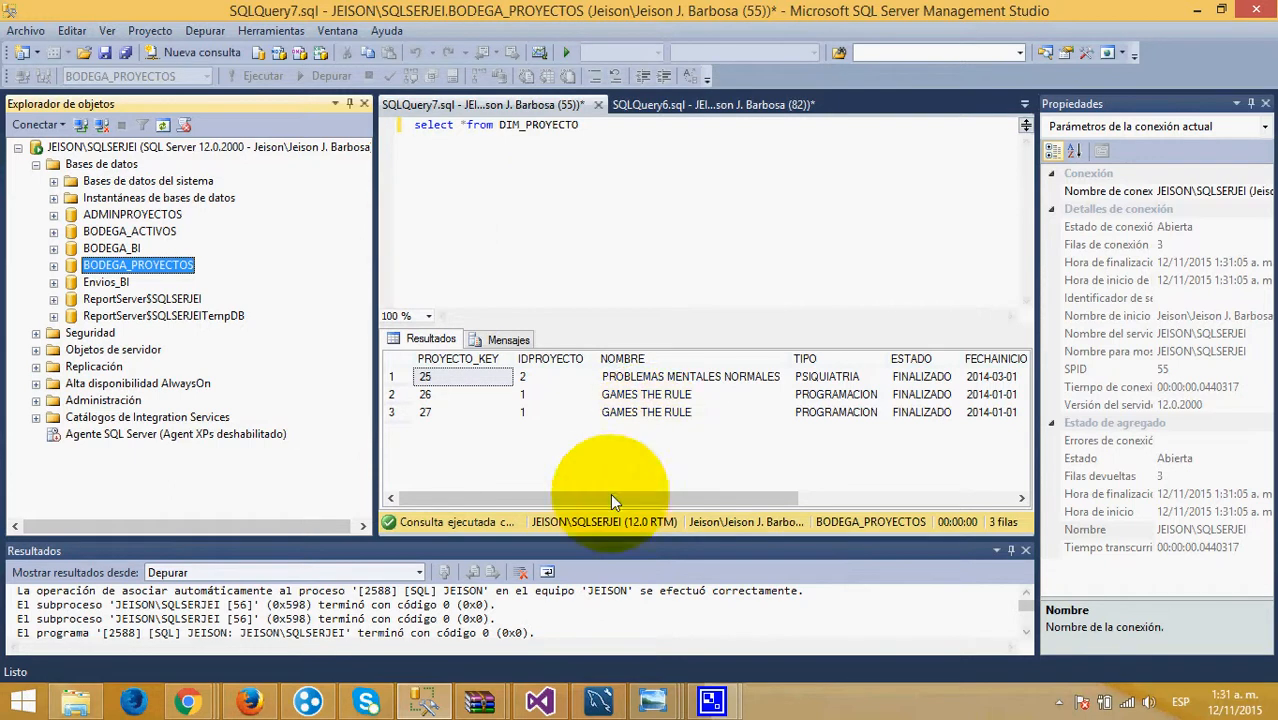
Switch to Visual Studio and open the BODEGA ACTIVOS cube of the ProyectoBI_ActivosFijos project to examine its measures and star schema
left_click(558, 706)
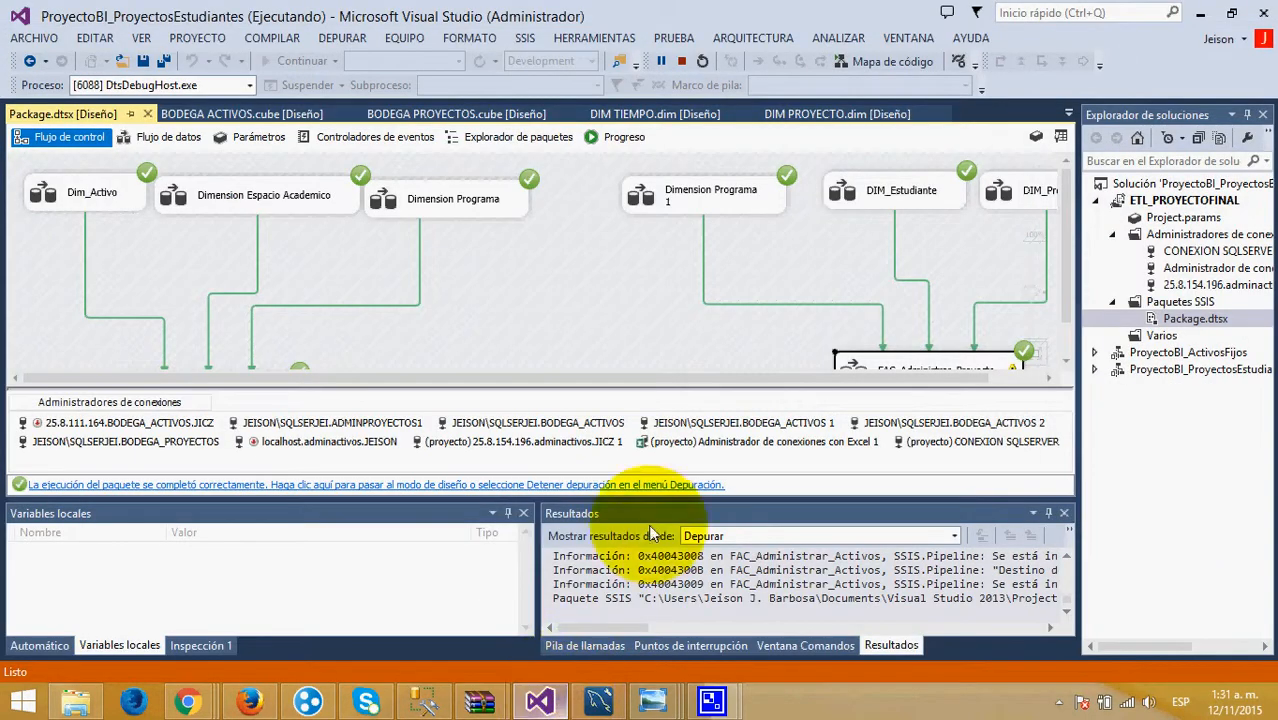
scroll(1065, 224, "down", 1)
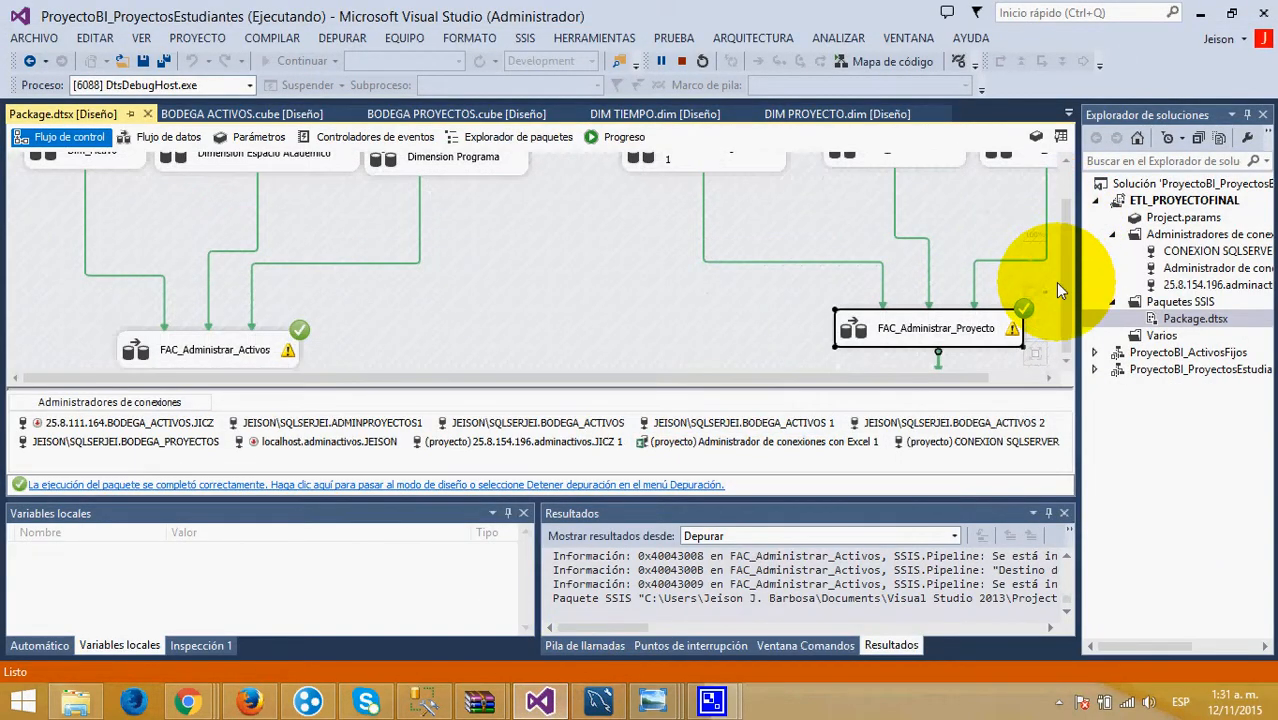
left_click(1096, 353)
left_click(1096, 354)
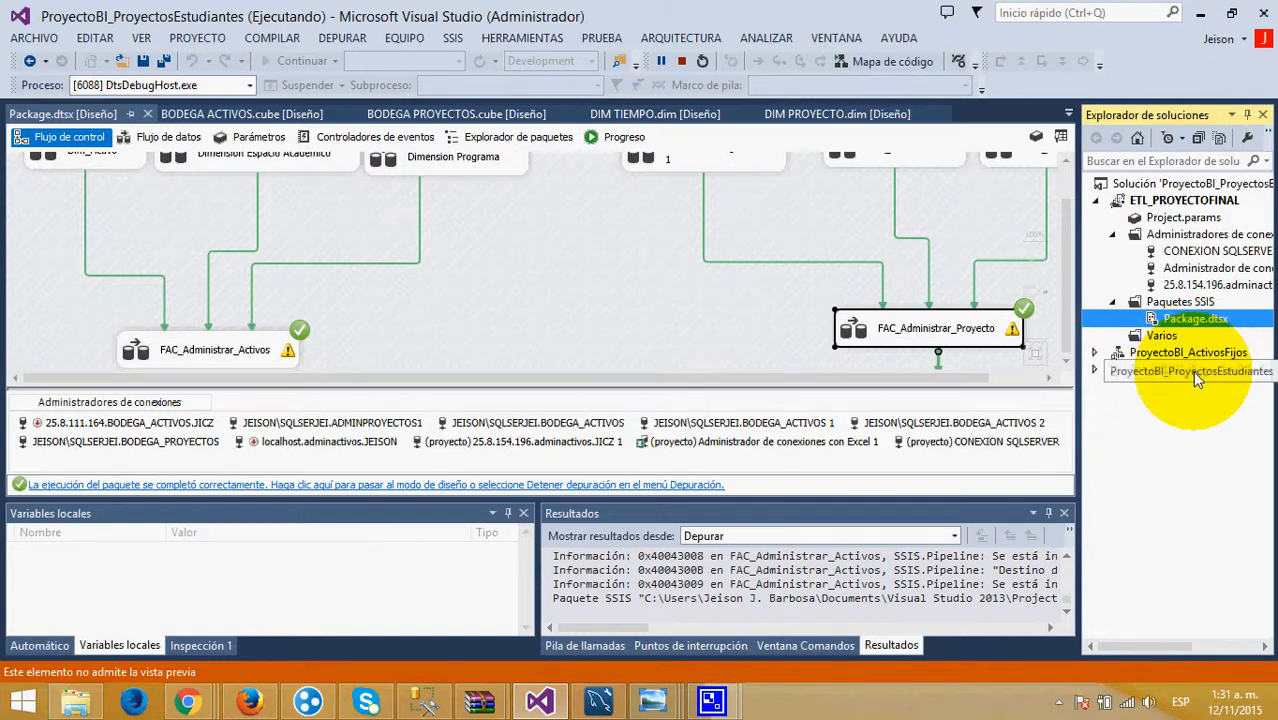
left_click(1094, 352)
left_click(1176, 389)
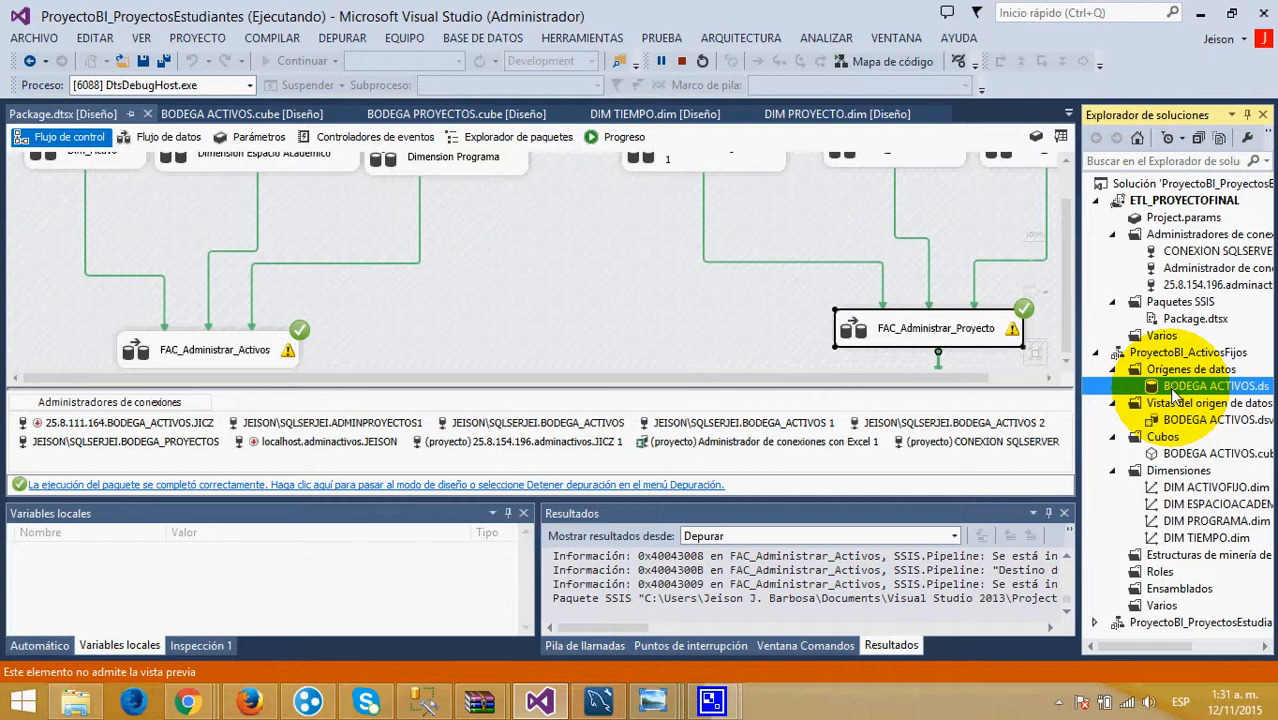
double_click(1202, 454)
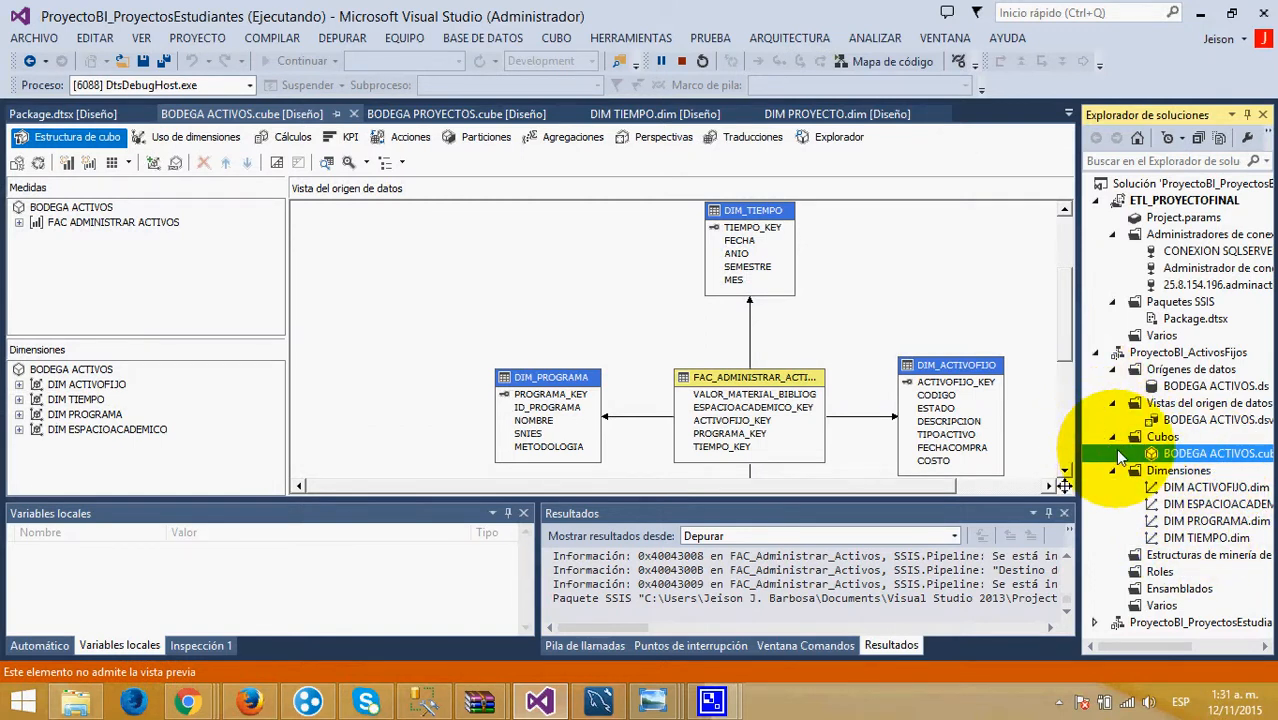
left_click_drag(1067, 305, 1067, 355)
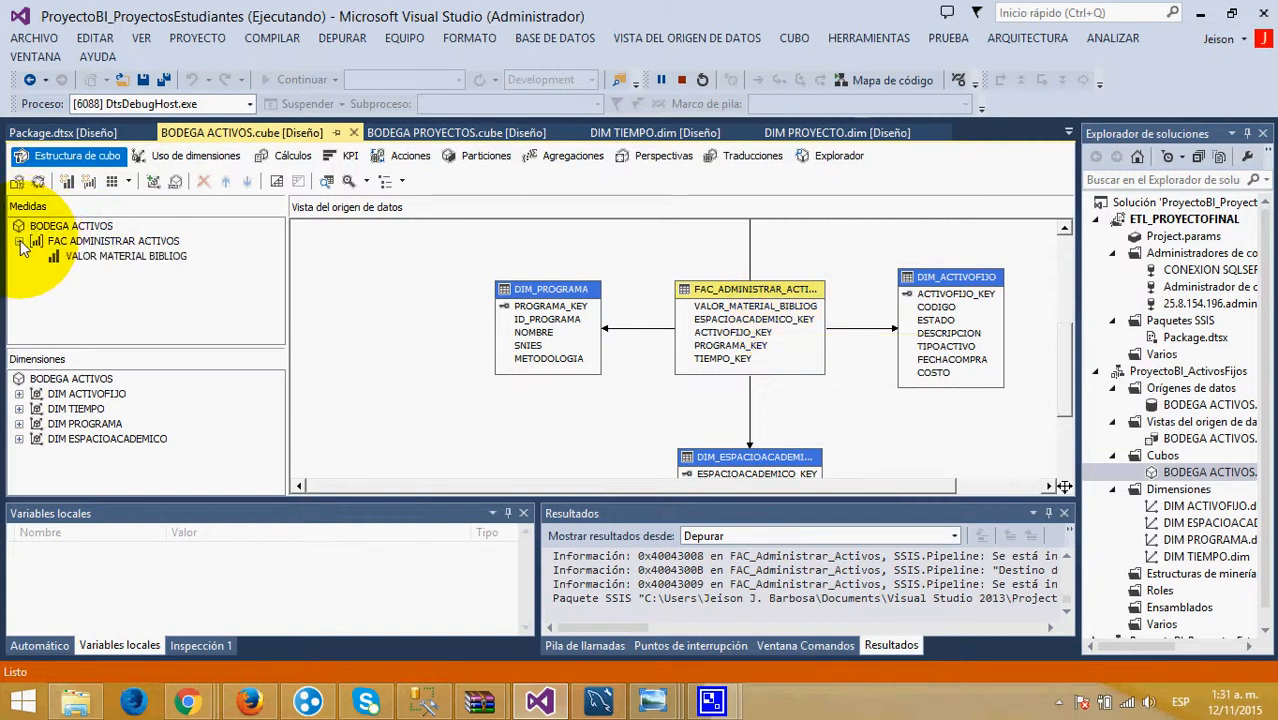
Browse the BODEGA ACTIVOS cube's metadata and inspect the DIM TIEMPO attributes and the levels of Jerarquía_Tiempo
left_click(815, 157)
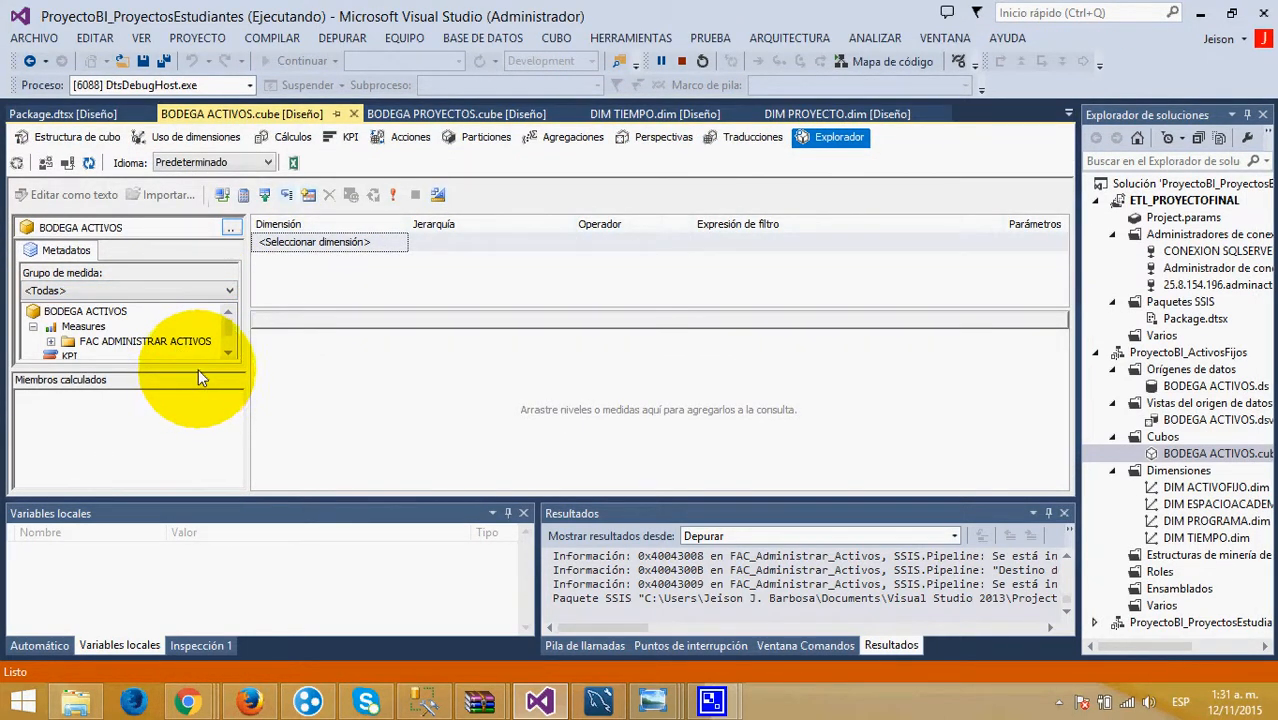
left_click_drag(199, 369, 177, 428)
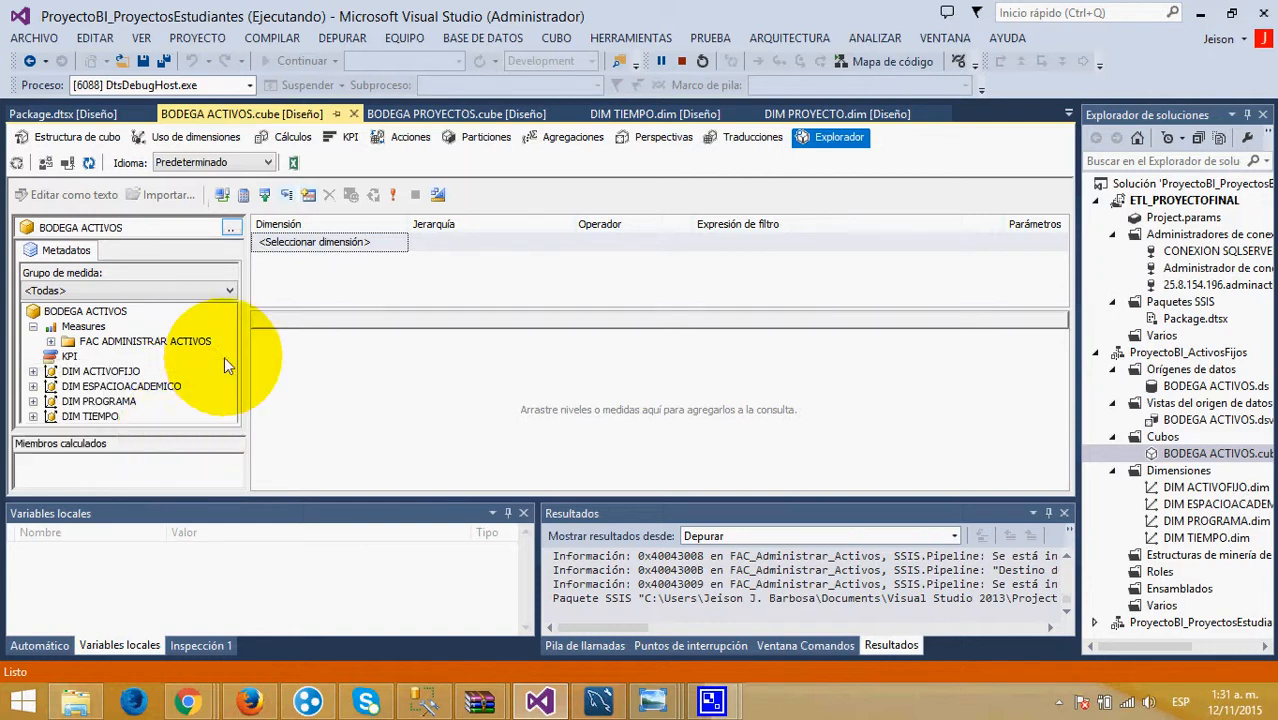
left_click(33, 416)
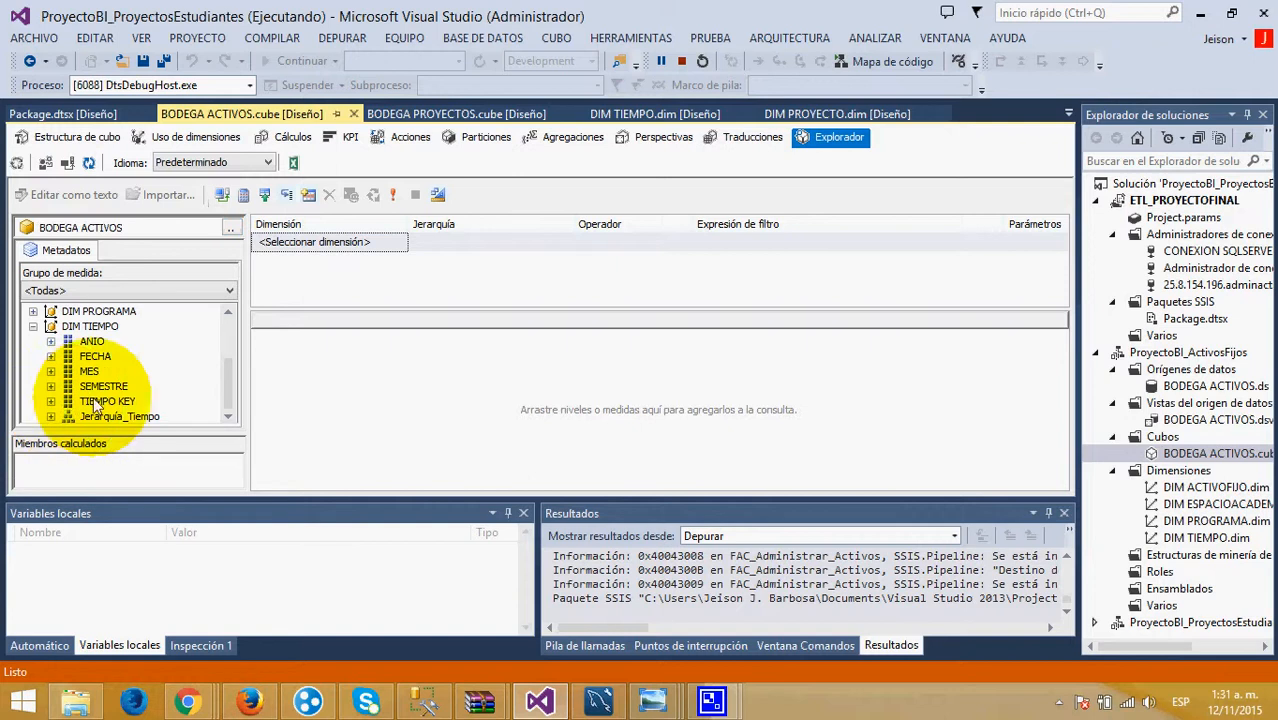
left_click(50, 416)
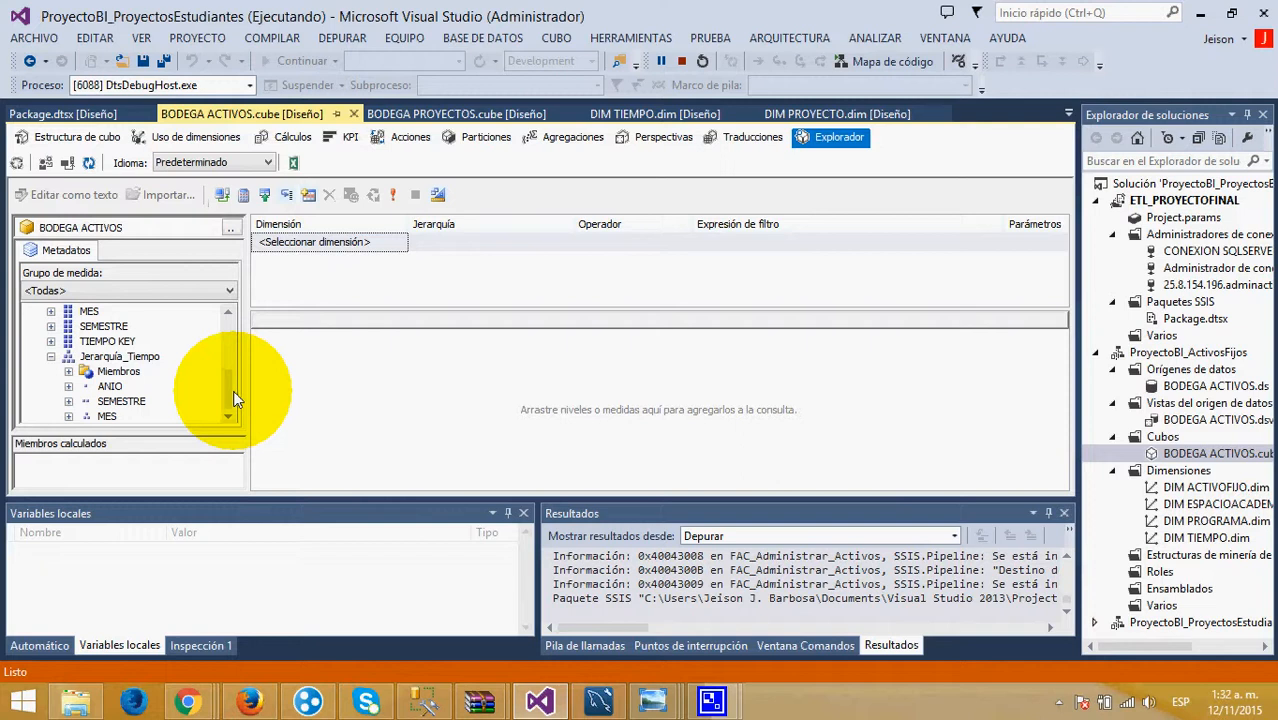
left_click_drag(229, 390, 229, 364)
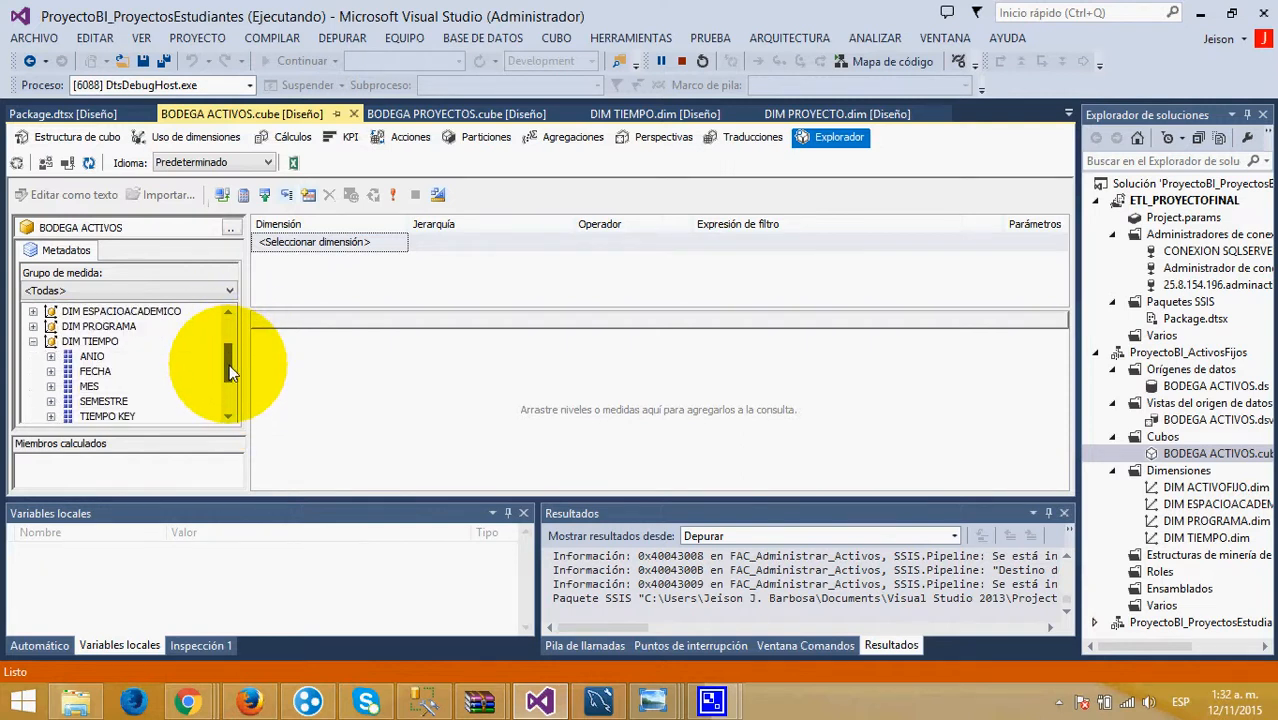
scroll(200, 368, "up", 2)
left_click(34, 402)
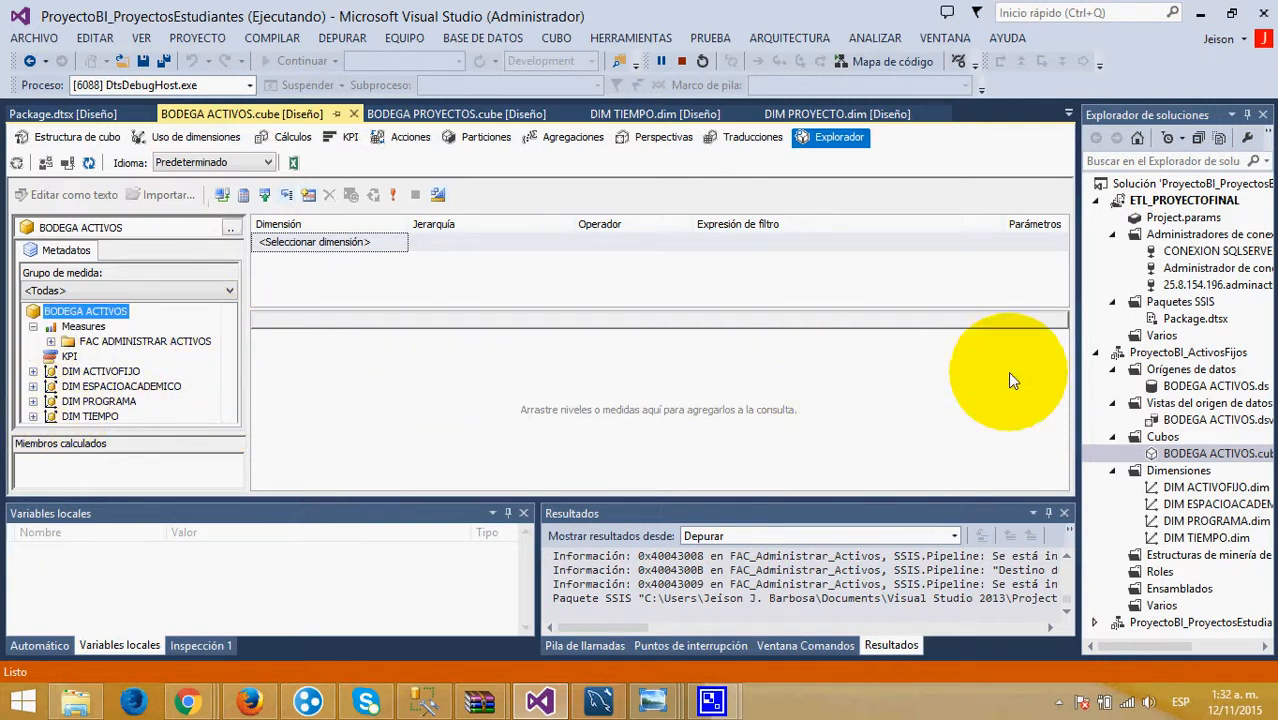
Collapse ProyectoBI_ActivosFijos and open the BODEGA PROYECTOS cube of the ProyectoBI_ProyectosEstudiantes project
left_click(1095, 354)
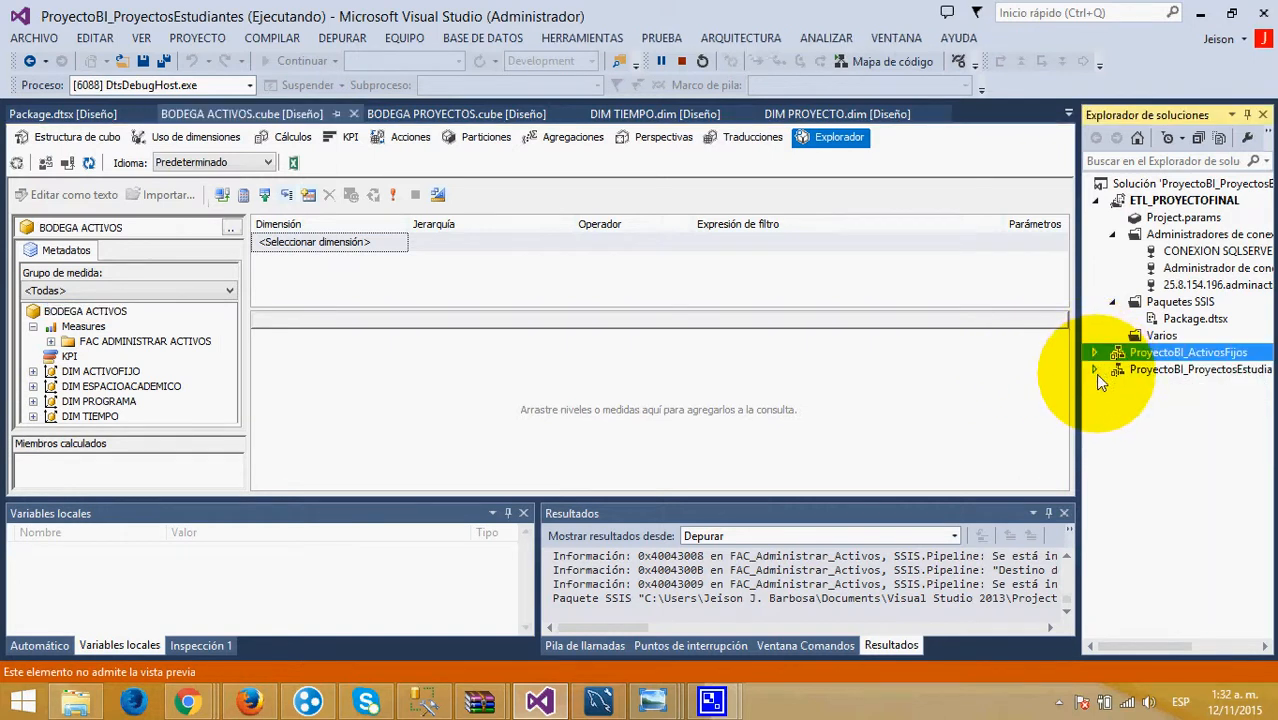
left_click(1095, 369)
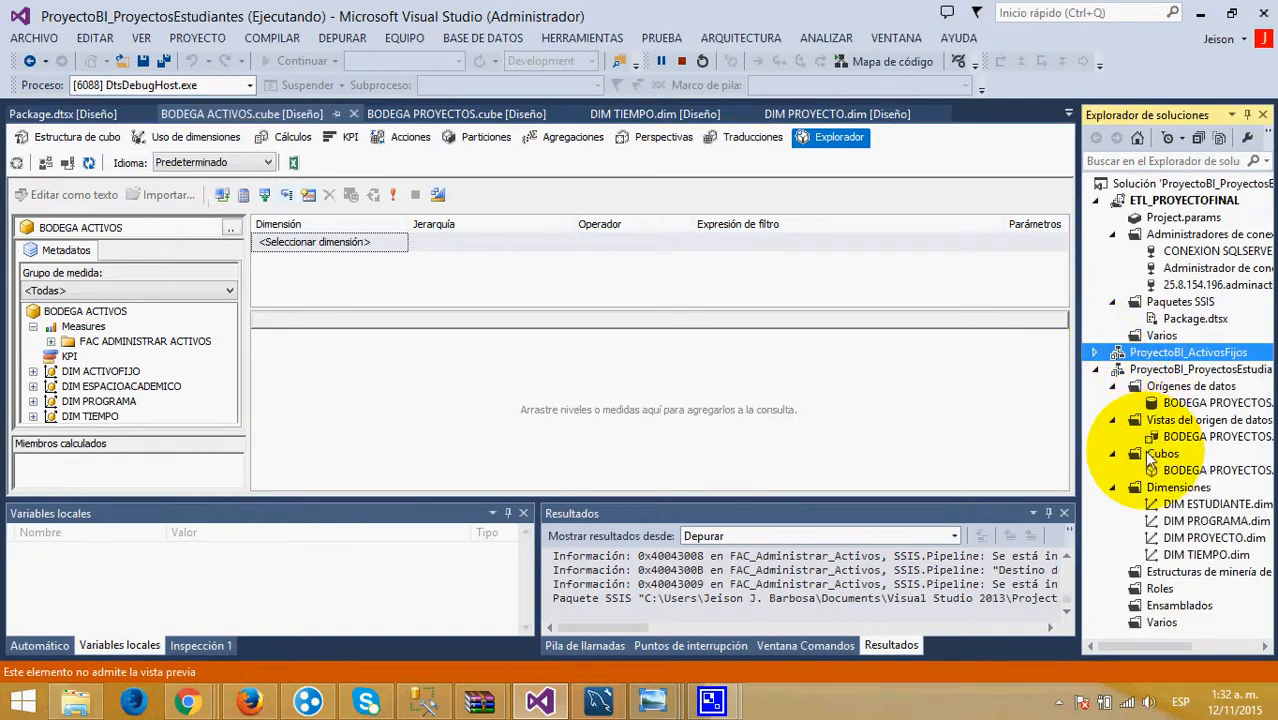
left_click(1162, 472)
double_click(1160, 472)
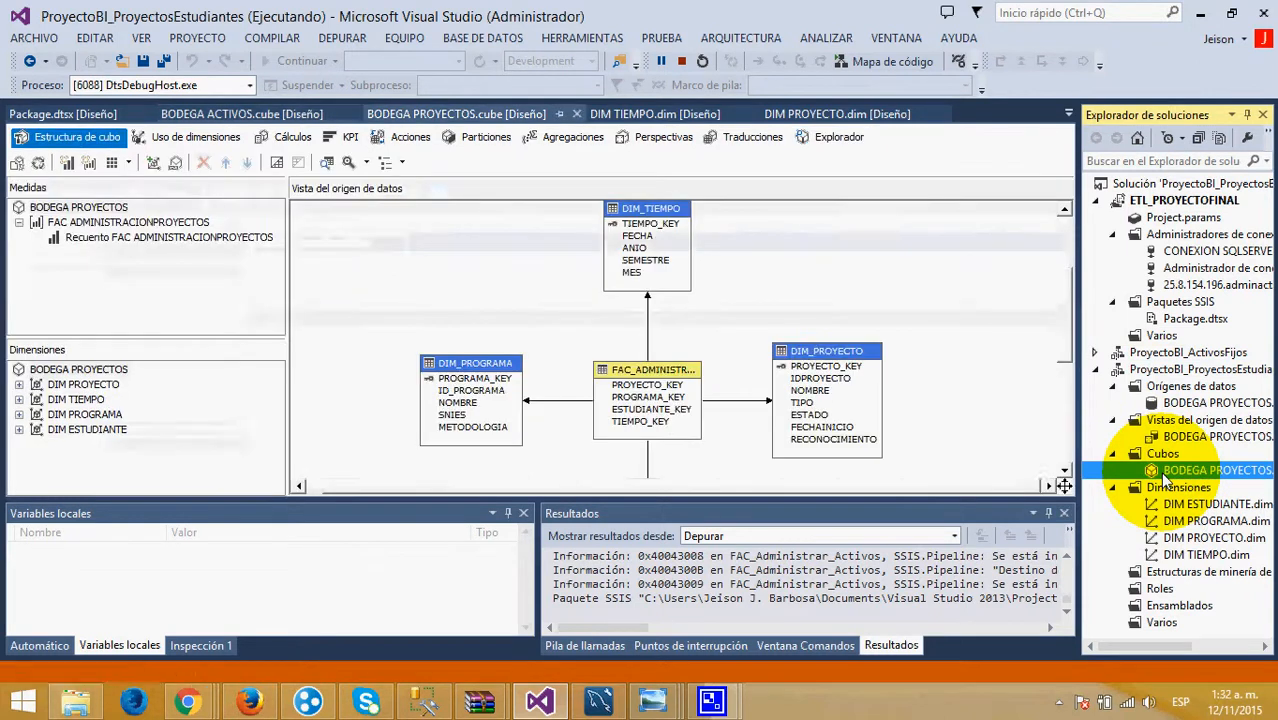
Expand the DIM TIEMPO dimension of the BODEGA PROYECTOS cube and show the cube's KPI definition
left_click(19, 400)
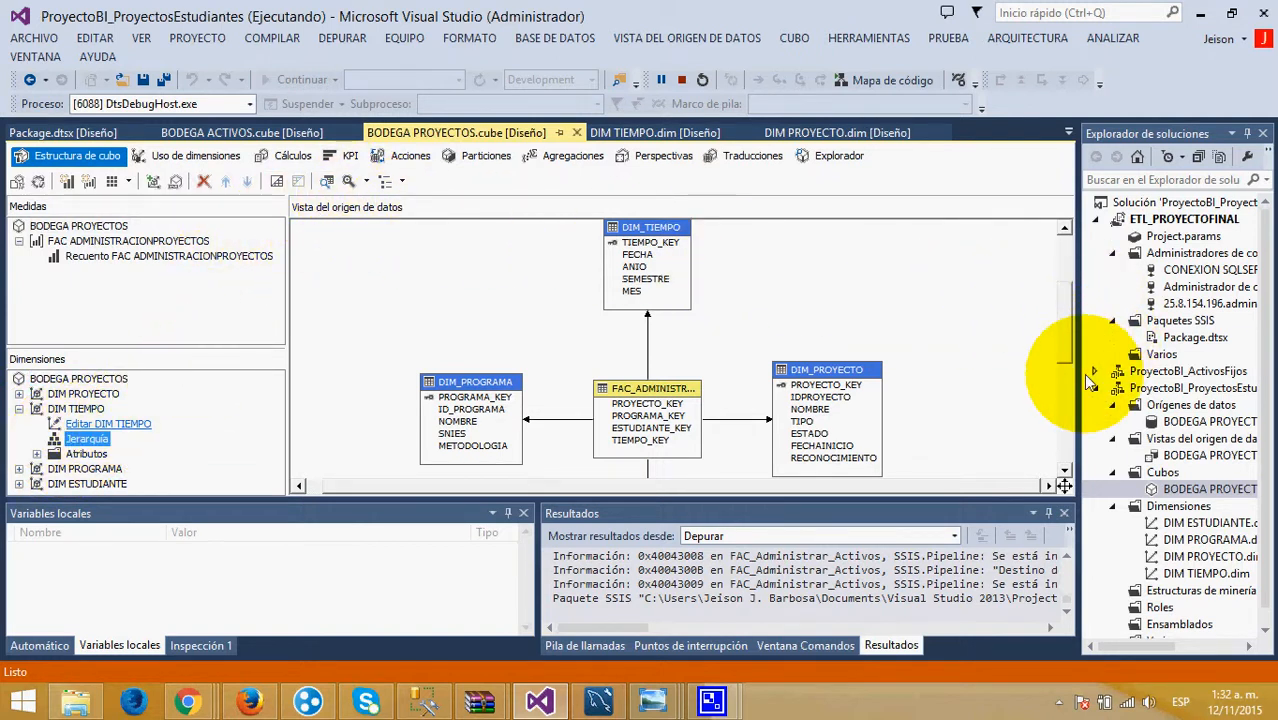
left_click(1243, 489)
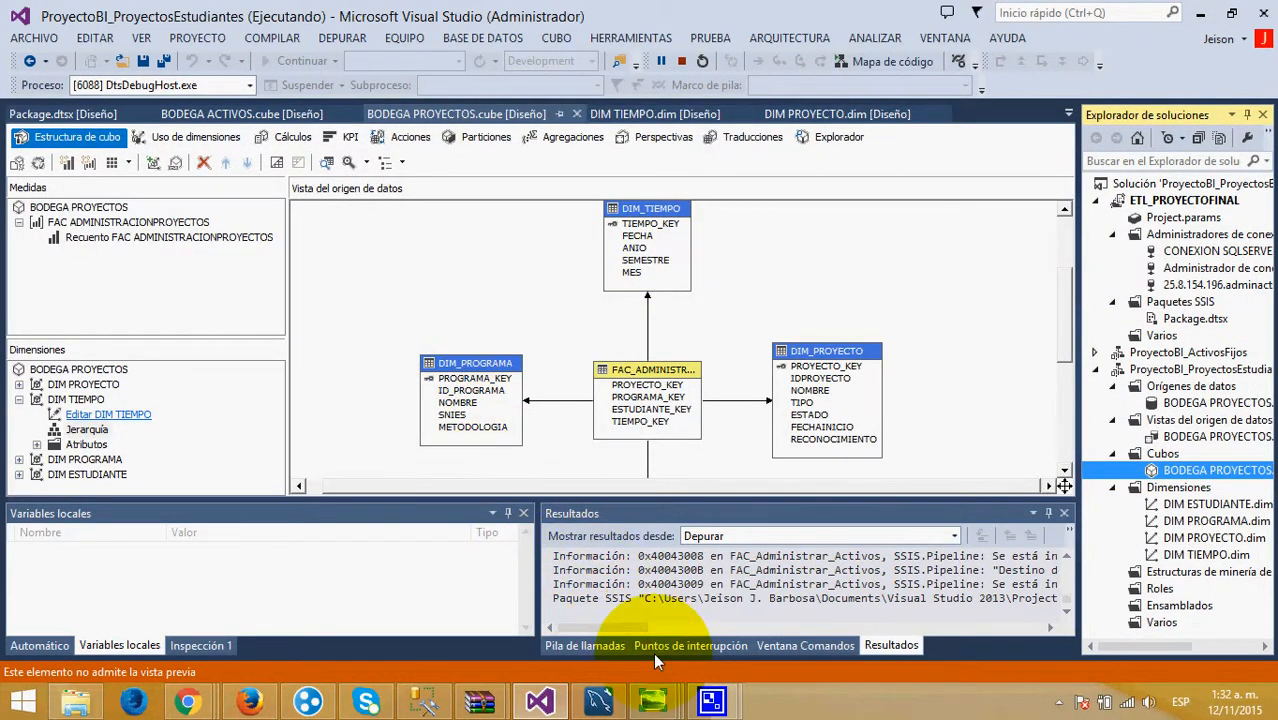
left_click(343, 140)
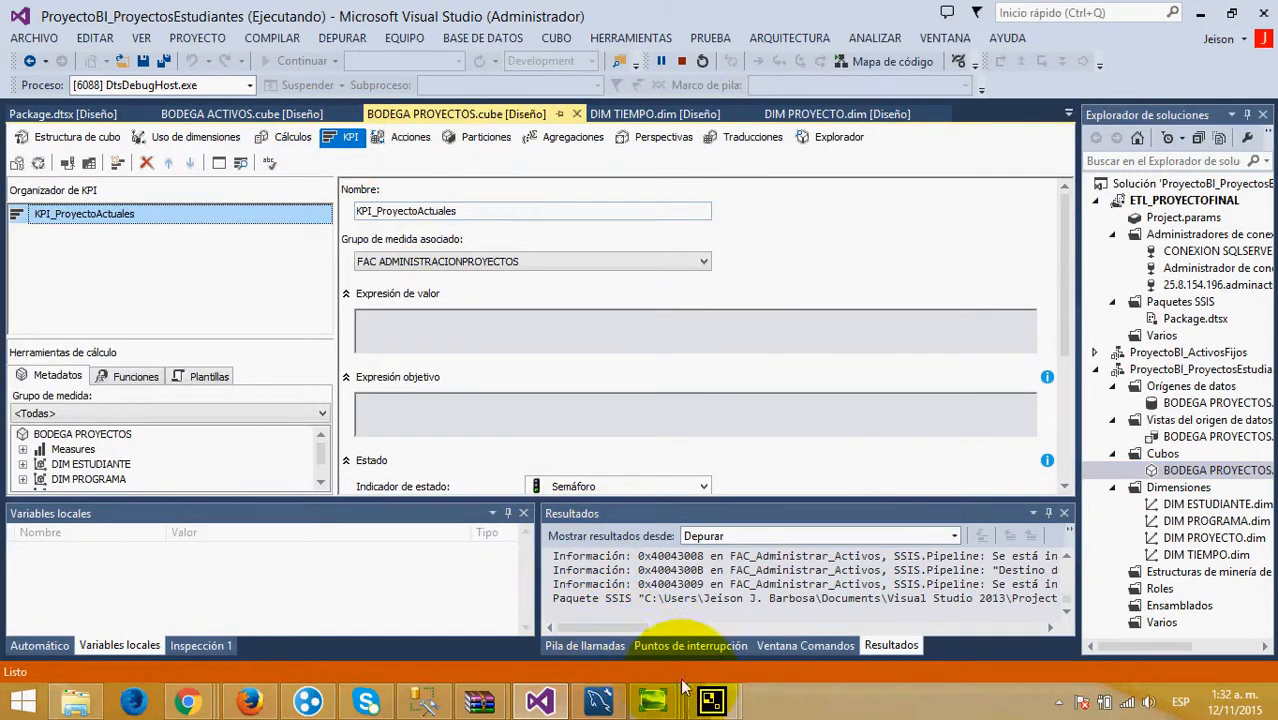
mouse_move(711, 700)
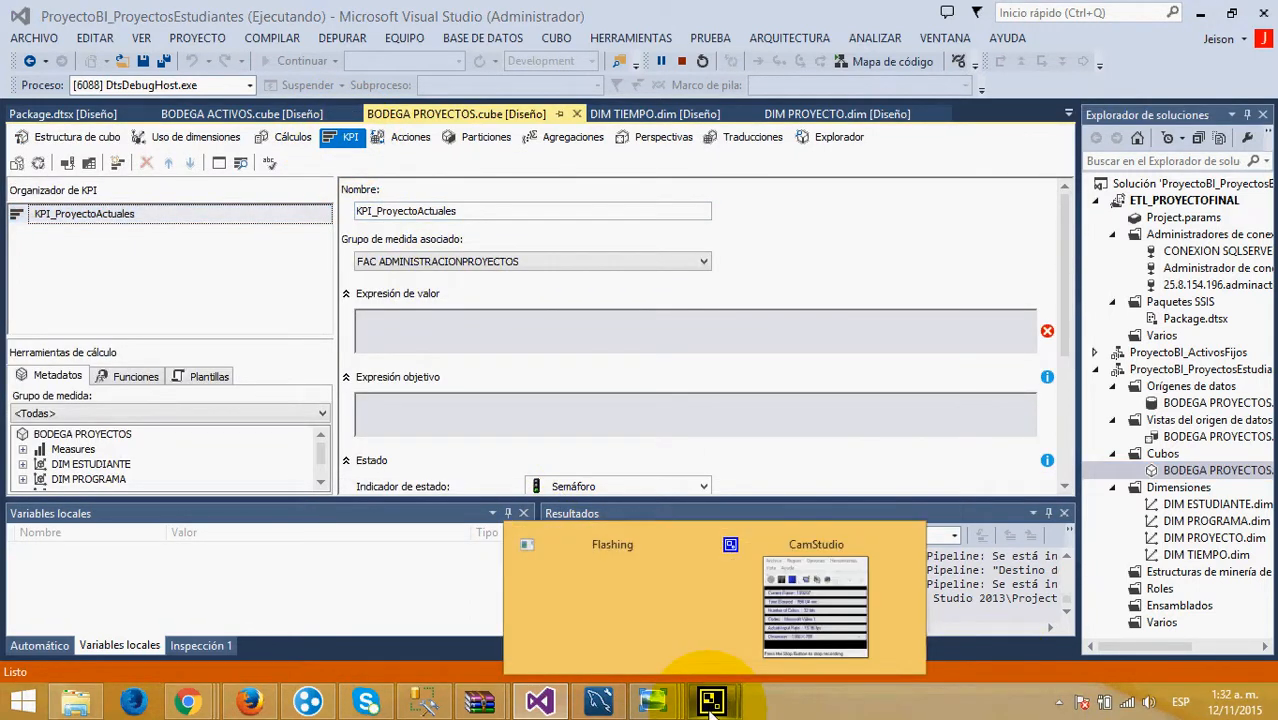
left_click(815, 612)
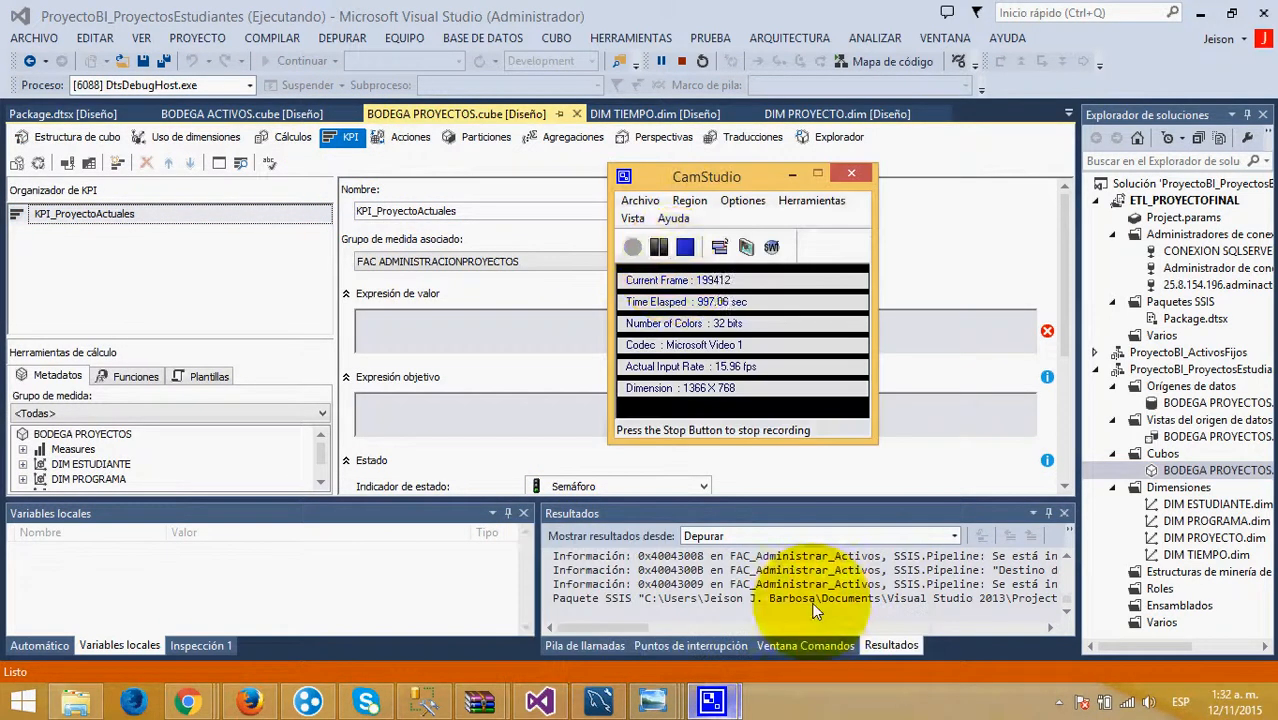
left_click(665, 15)
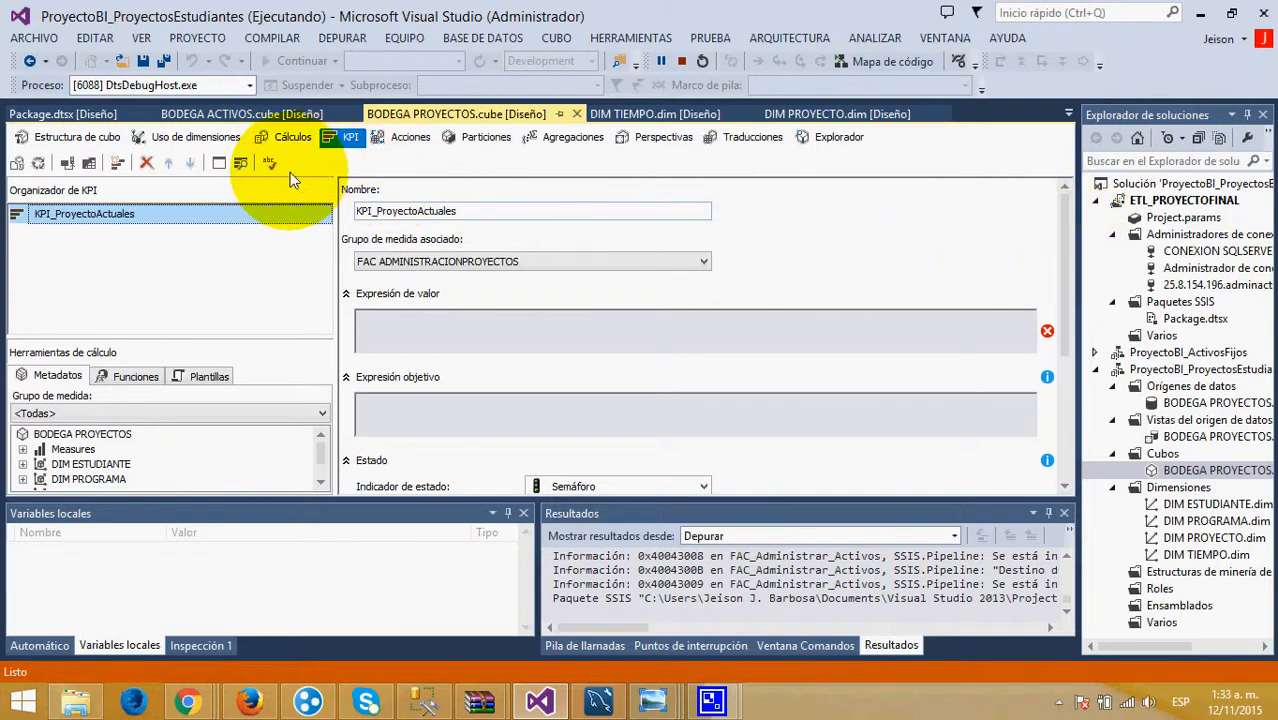
mouse_move(712, 702)
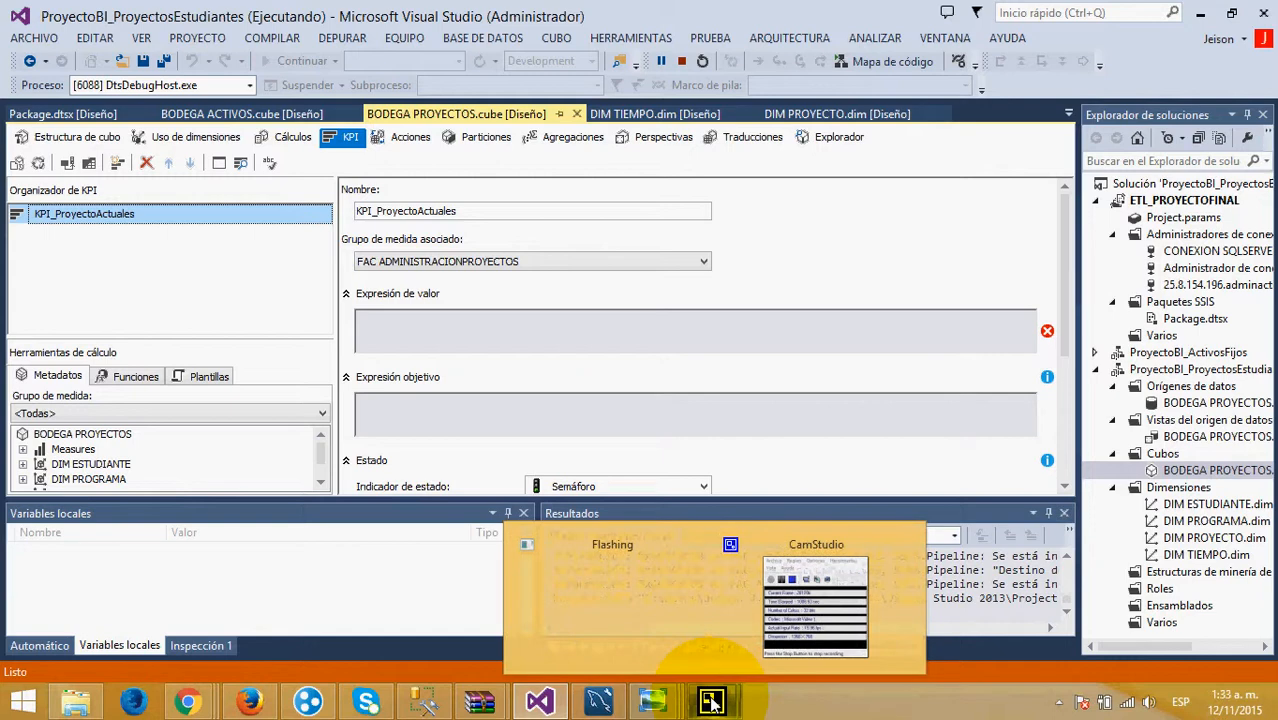
left_click(796, 623)
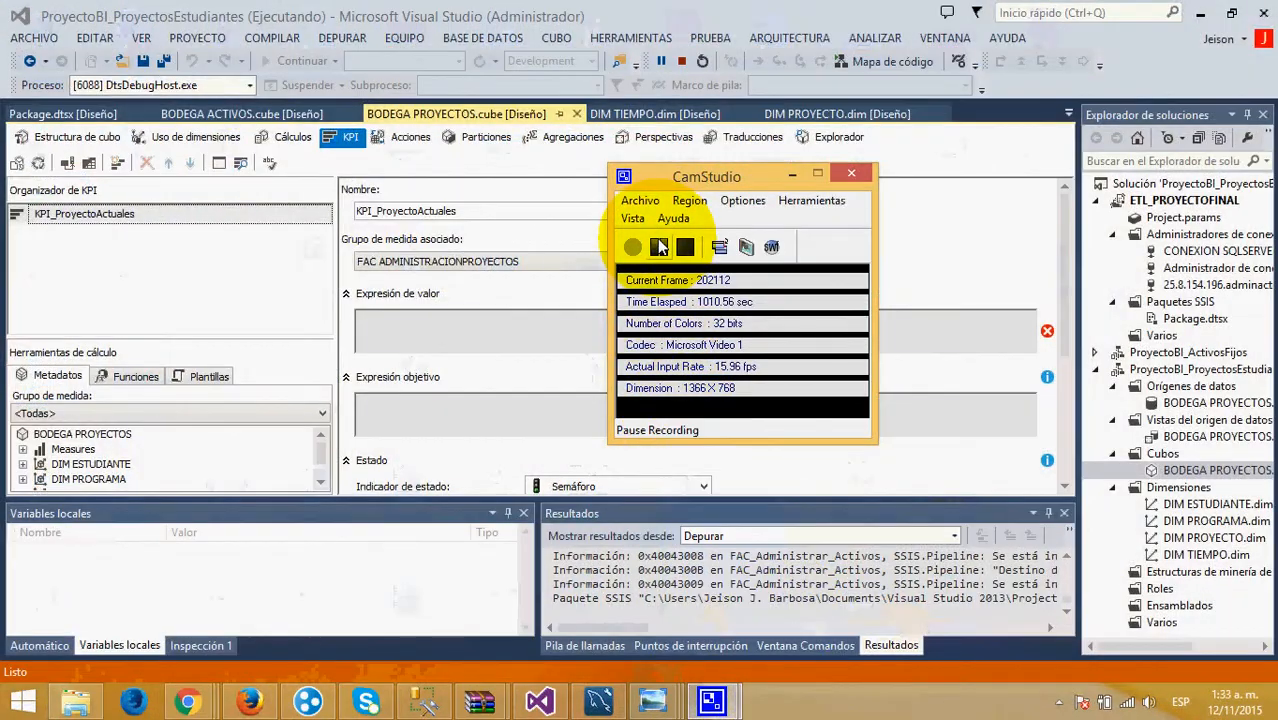